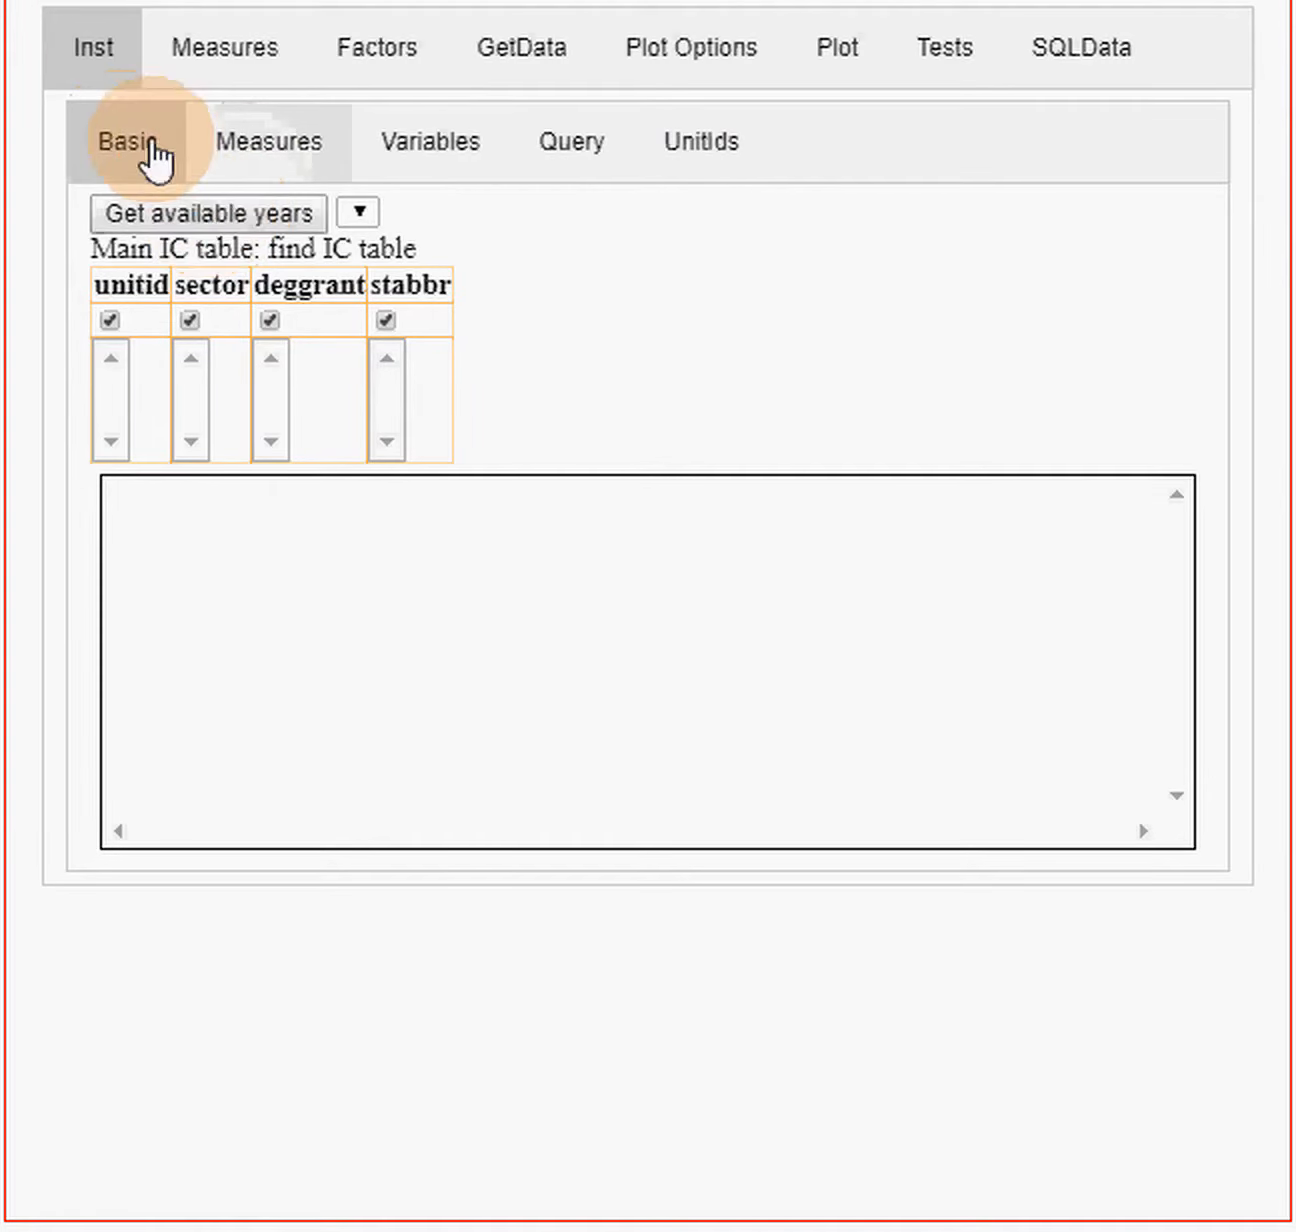
- Load the available years for the basic institution data and select 2016
left_click(192, 206)
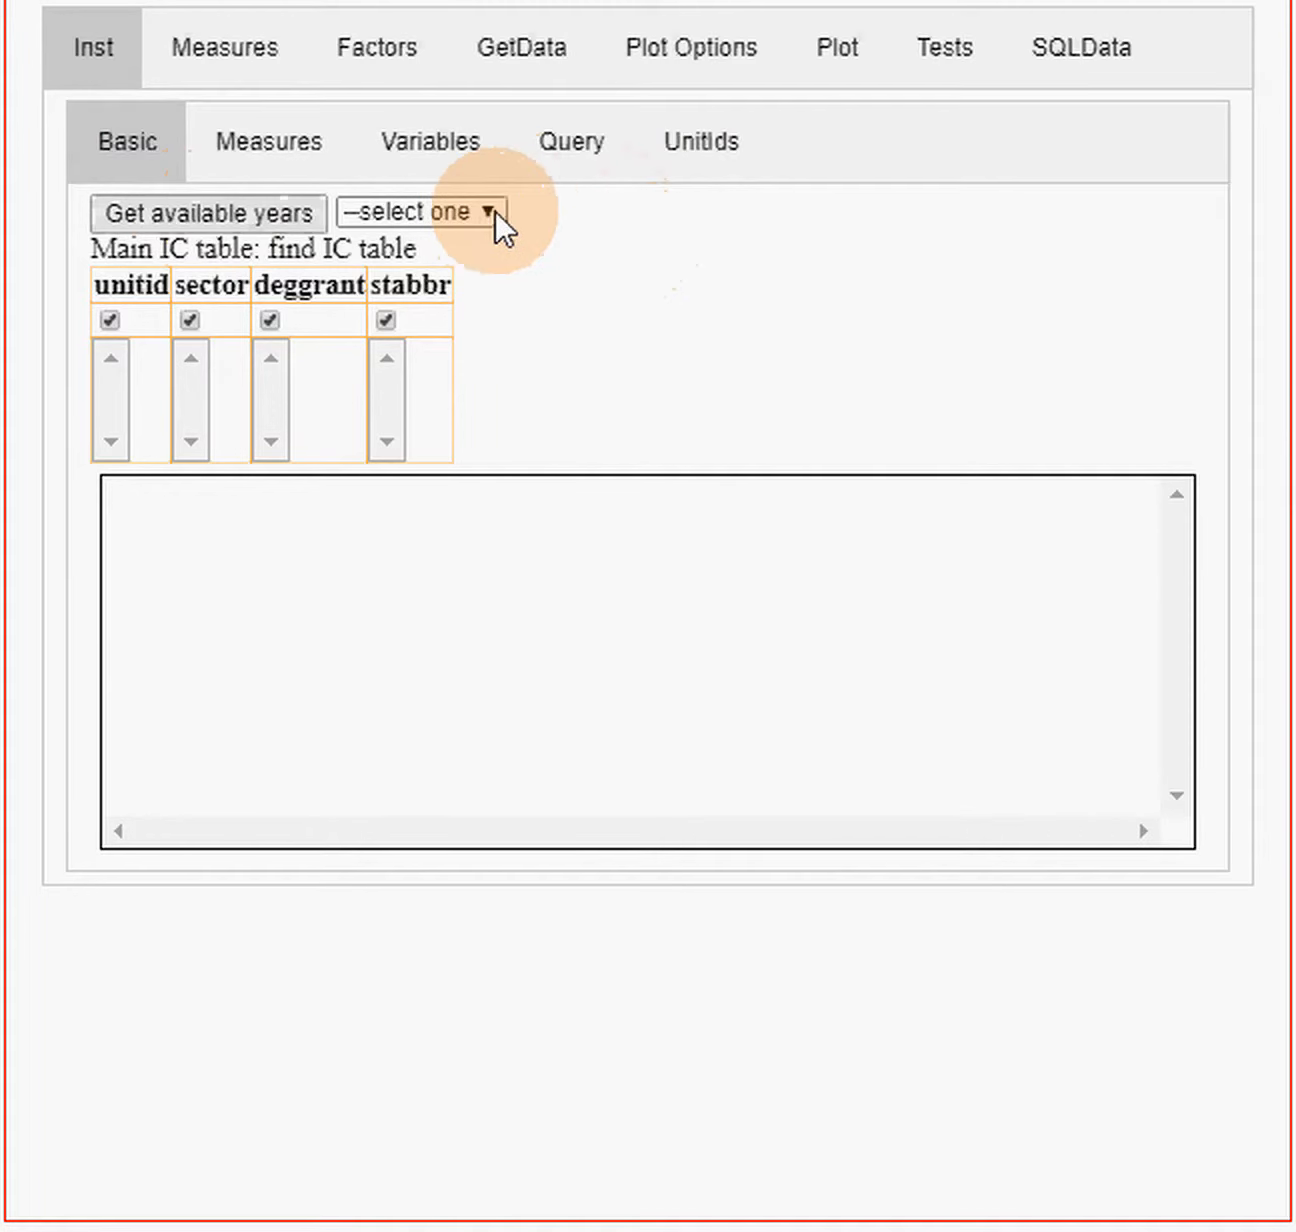
left_click(486, 213)
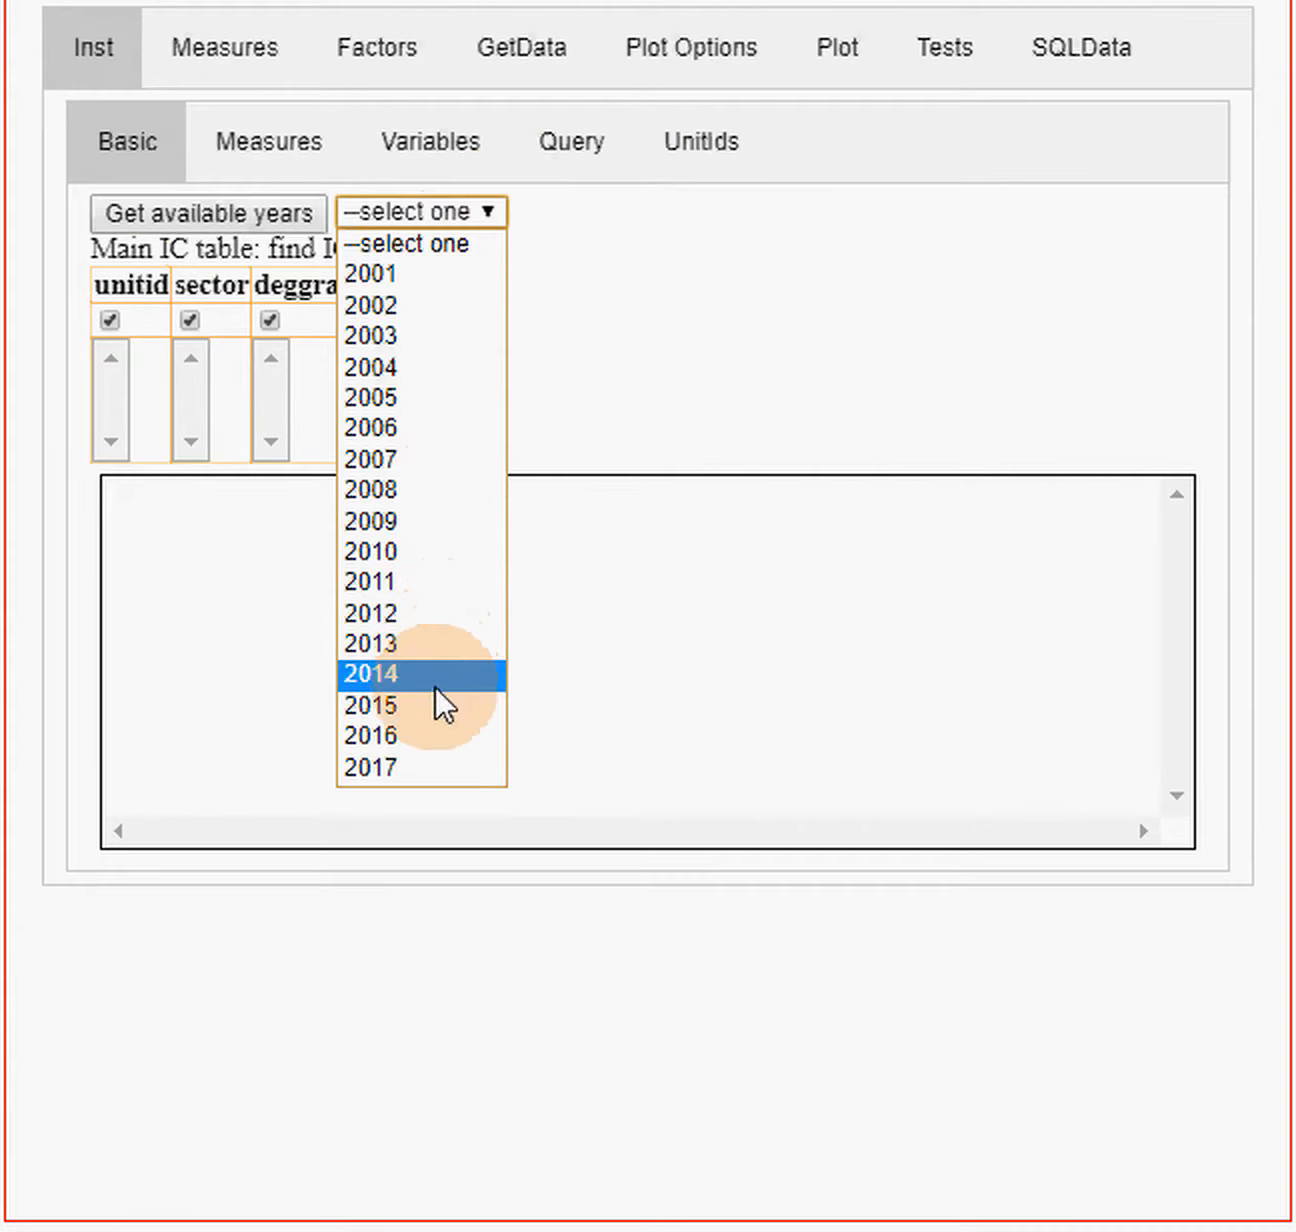
left_click(428, 738)
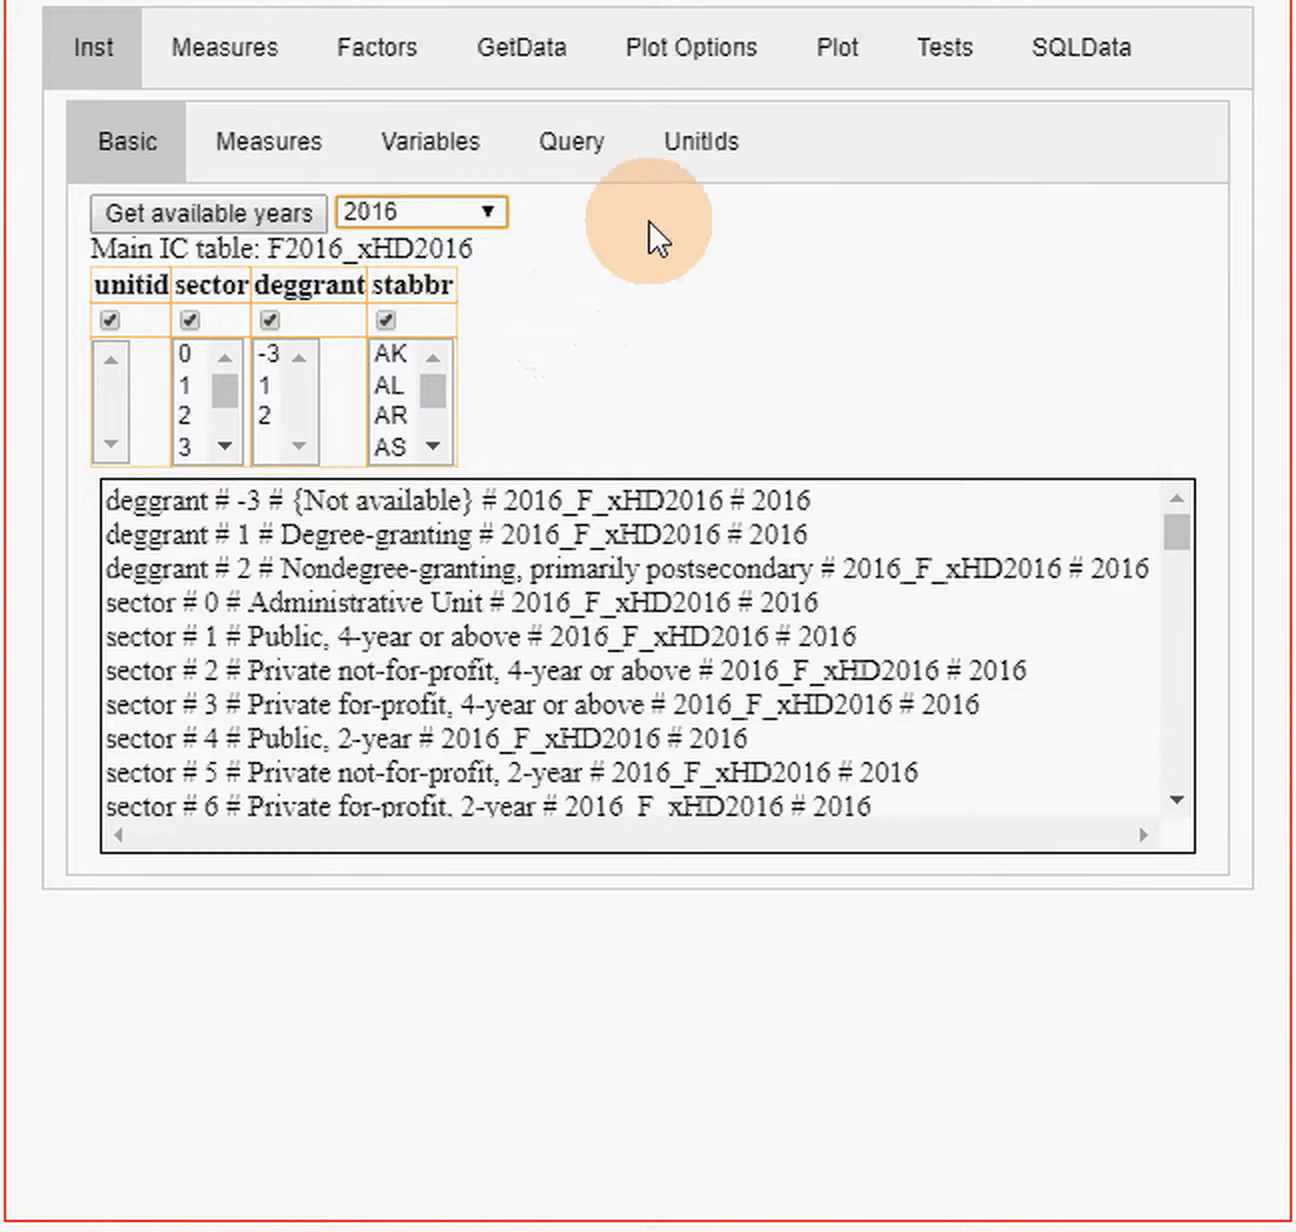
- Get institution details for unit IDs 151351, 228769, 110635, 126614, 153658, 155317, 170976, 209551 and 240444
left_click(704, 166)
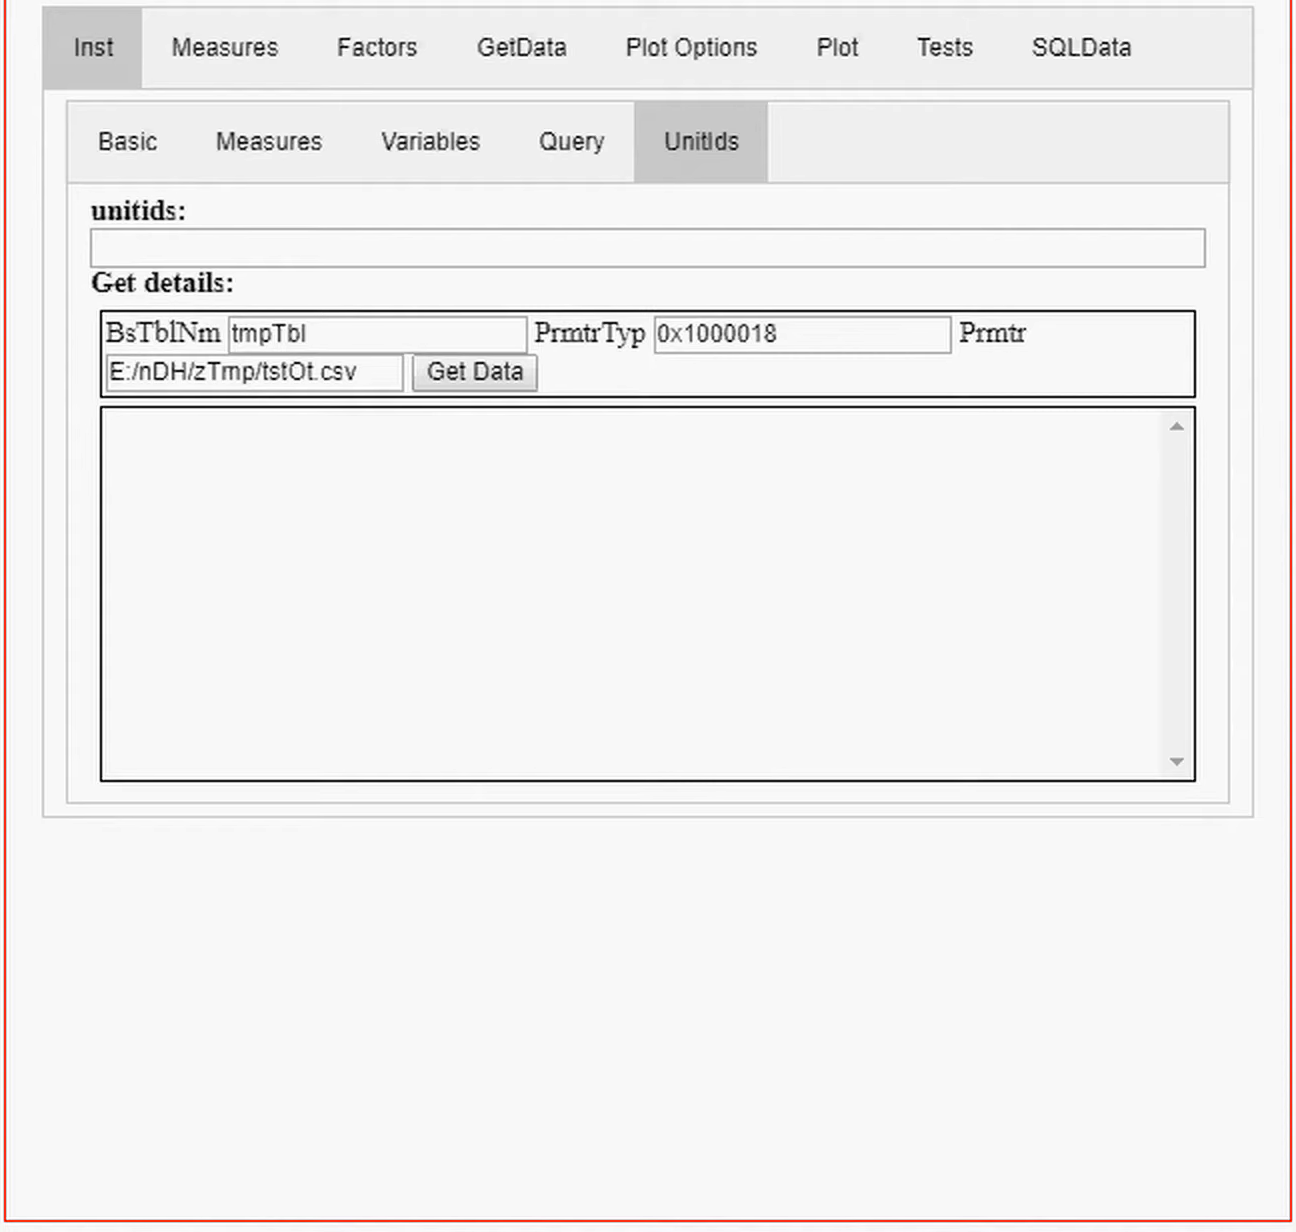
left_click(153, 255)
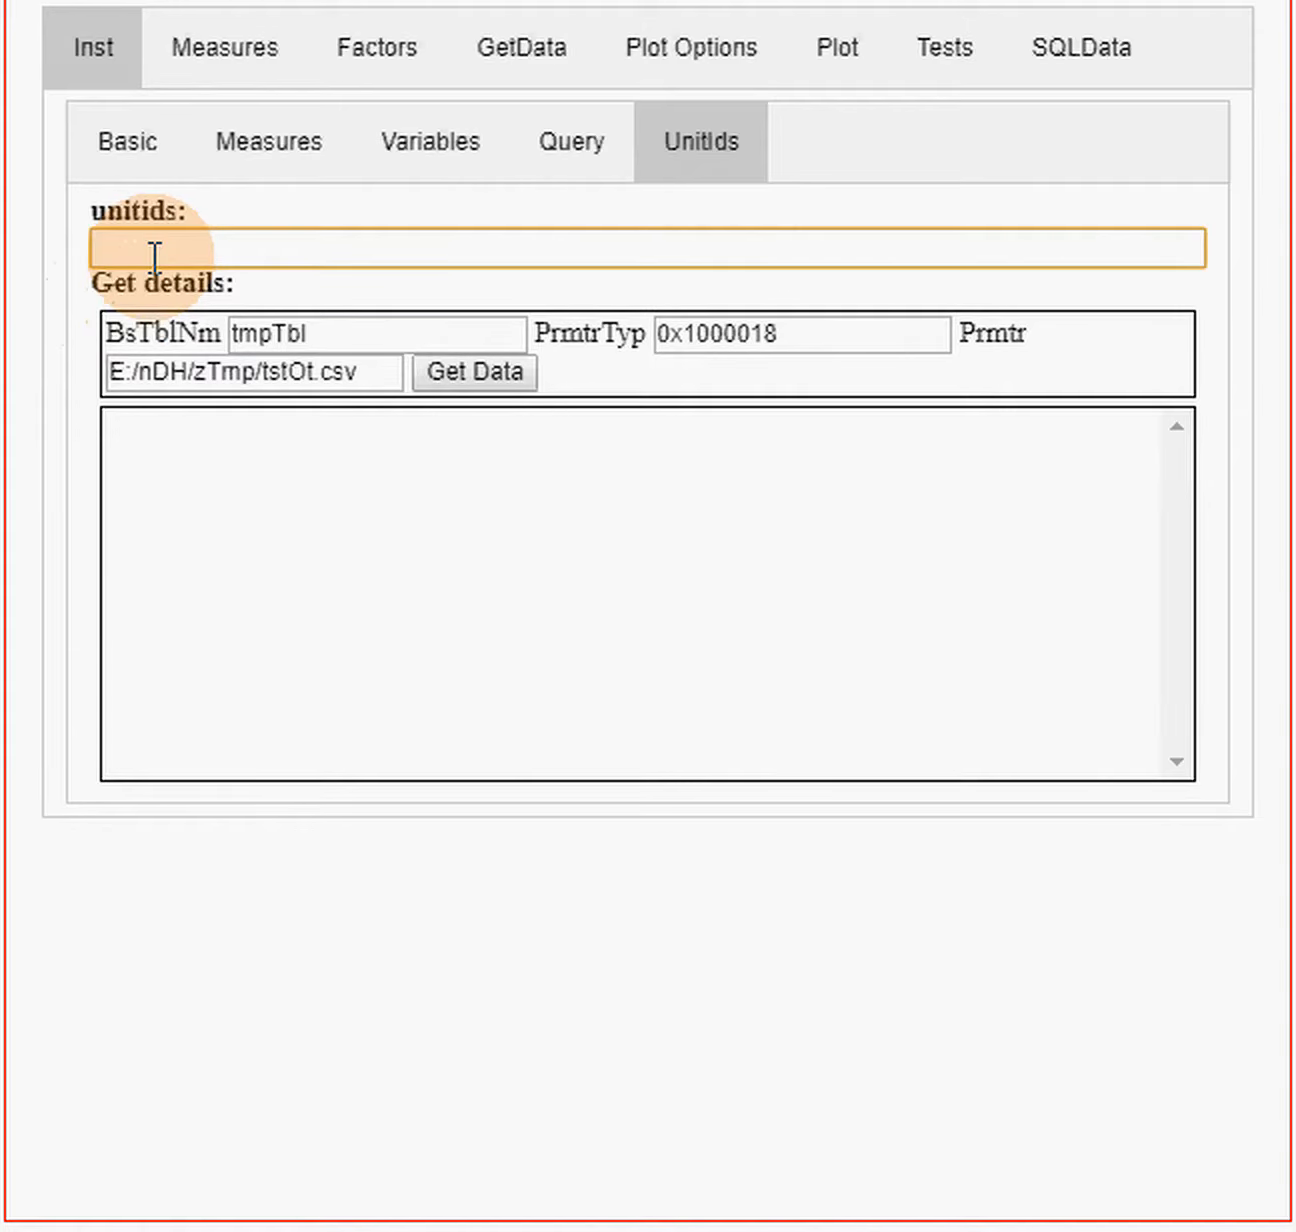
type("151361,228769,110635,126614,153658,155317,170976,209551,240444")
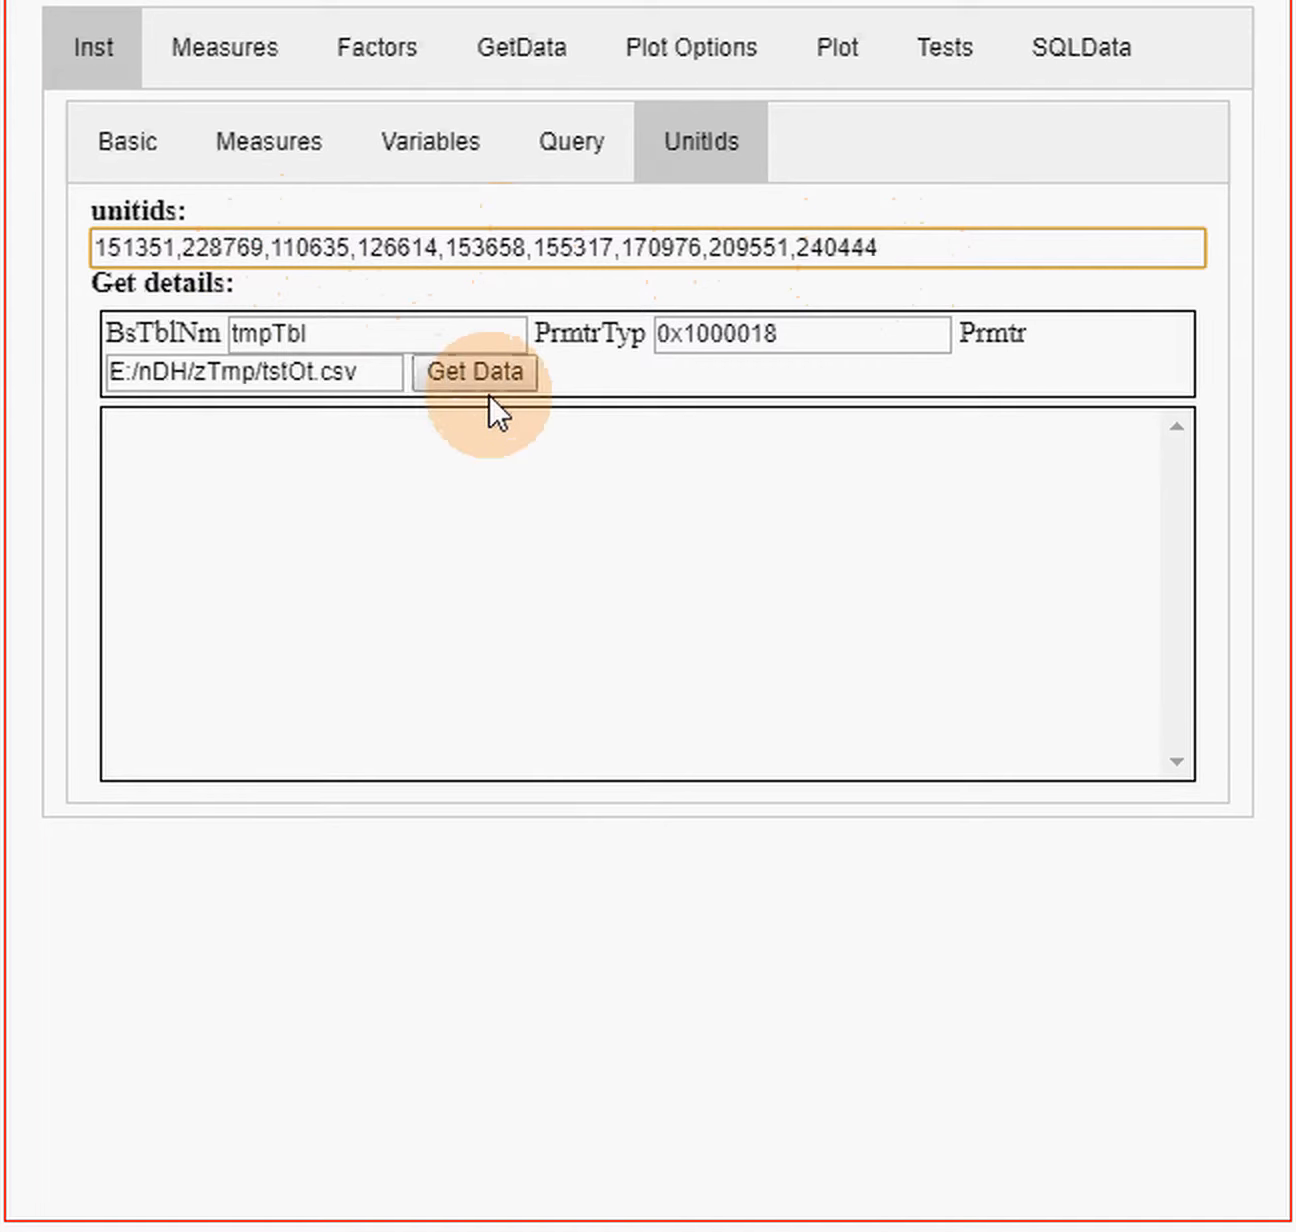
left_click(440, 371)
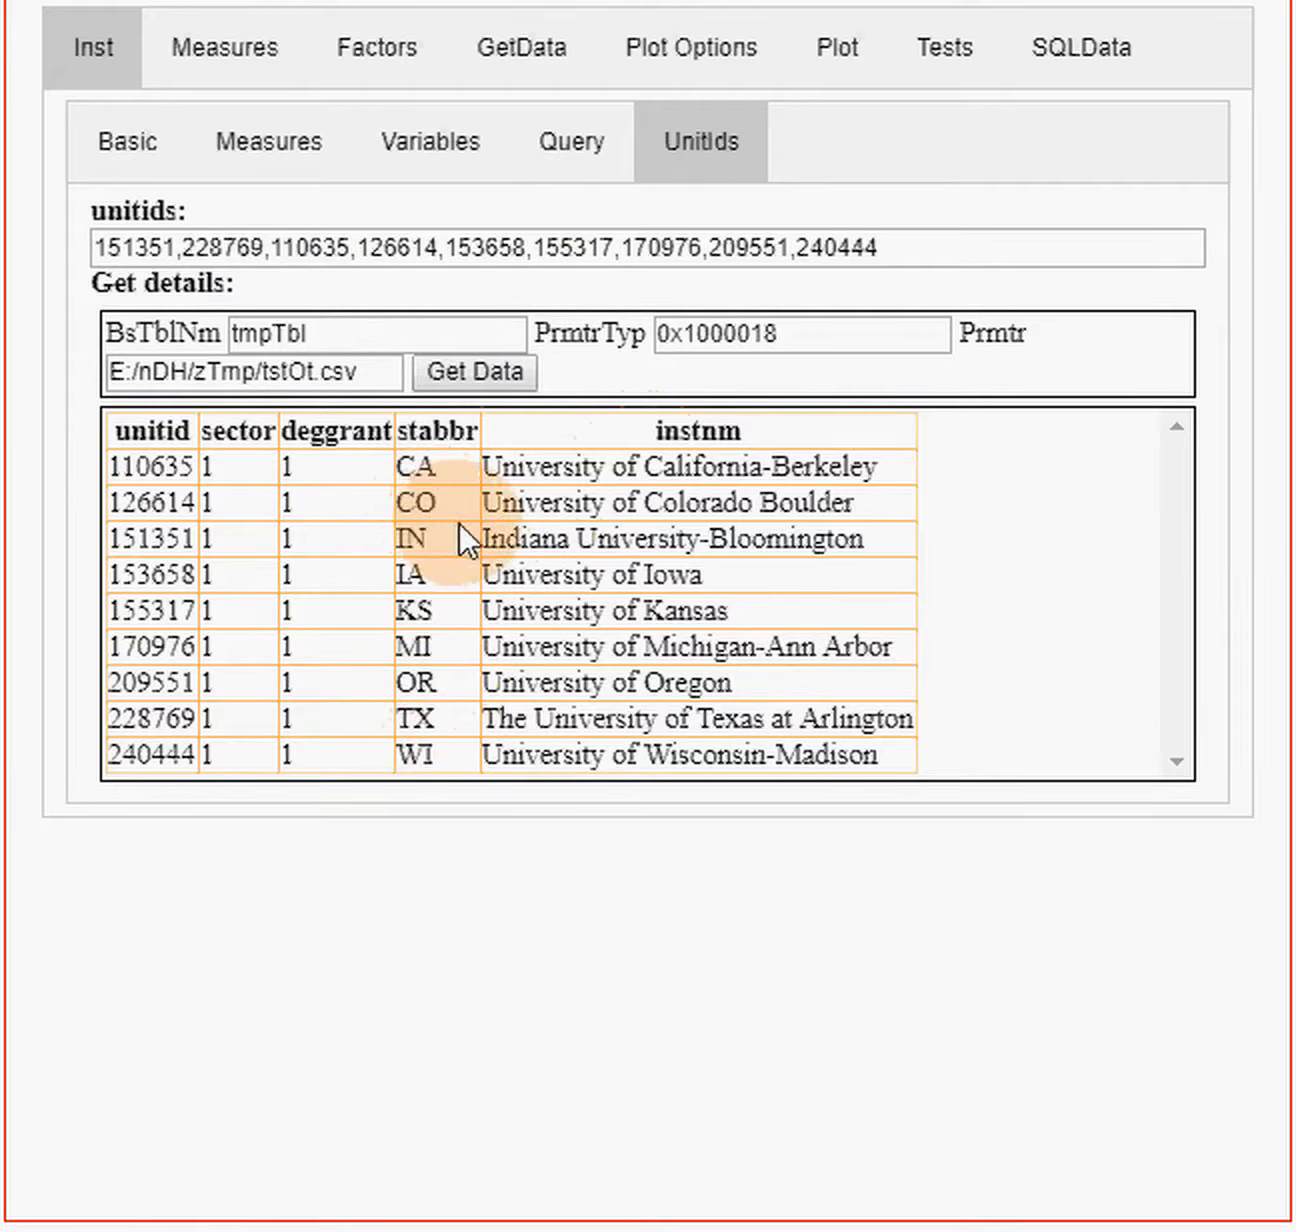
left_click_drag(486, 530, 866, 549)
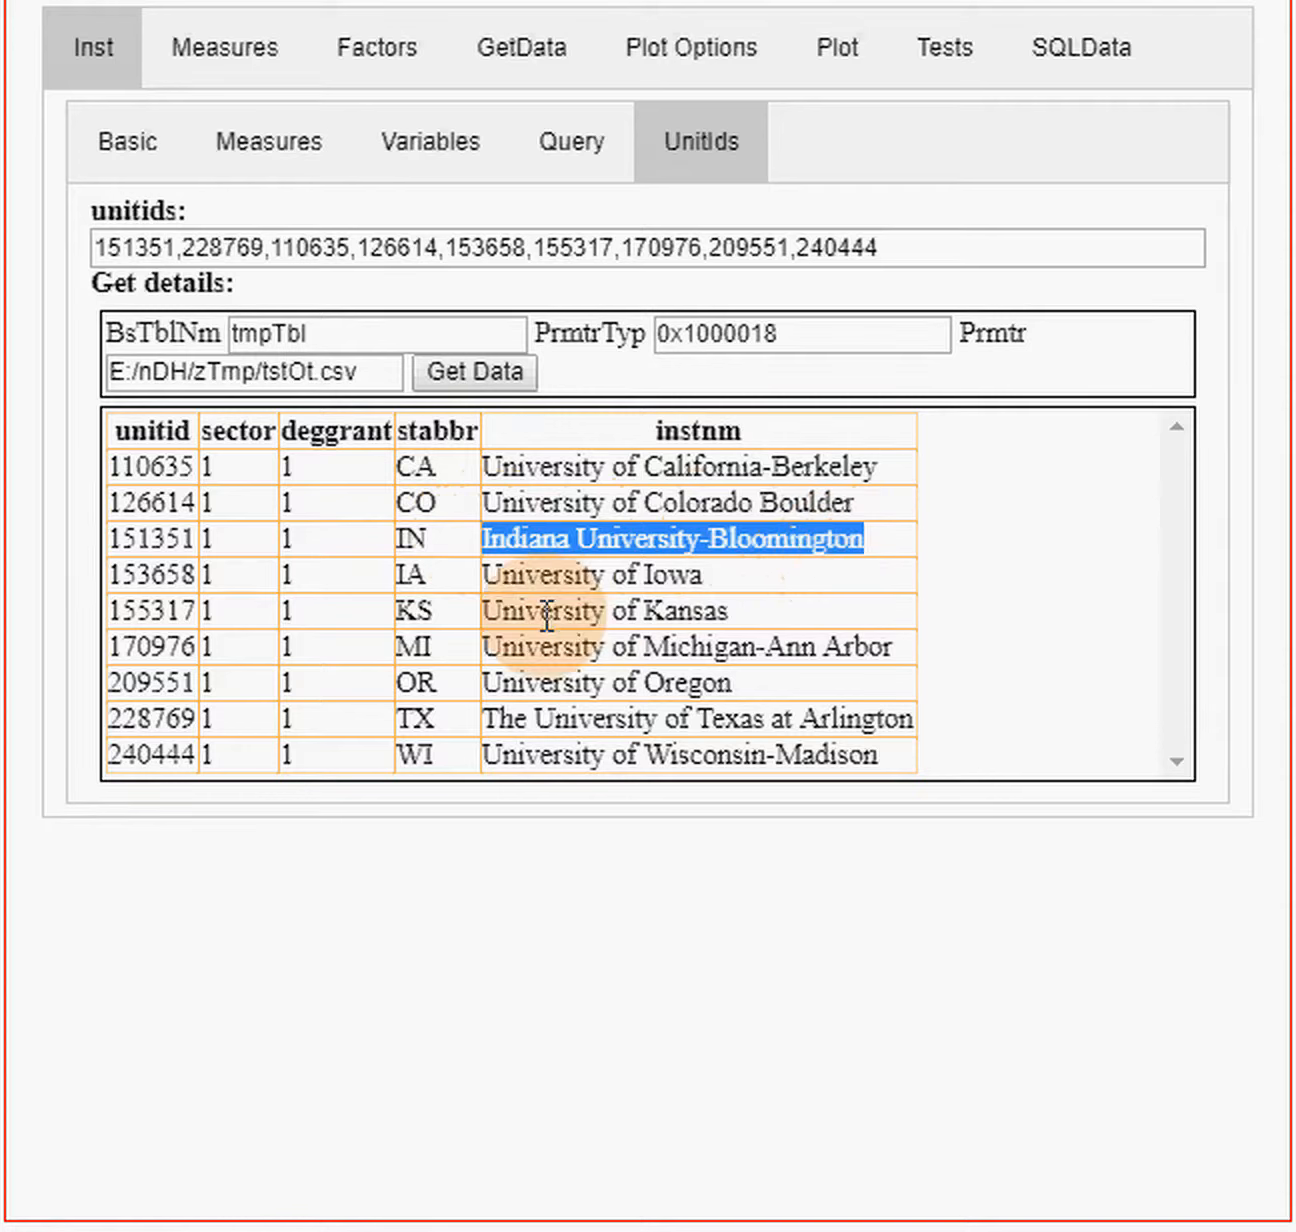
left_click(609, 582)
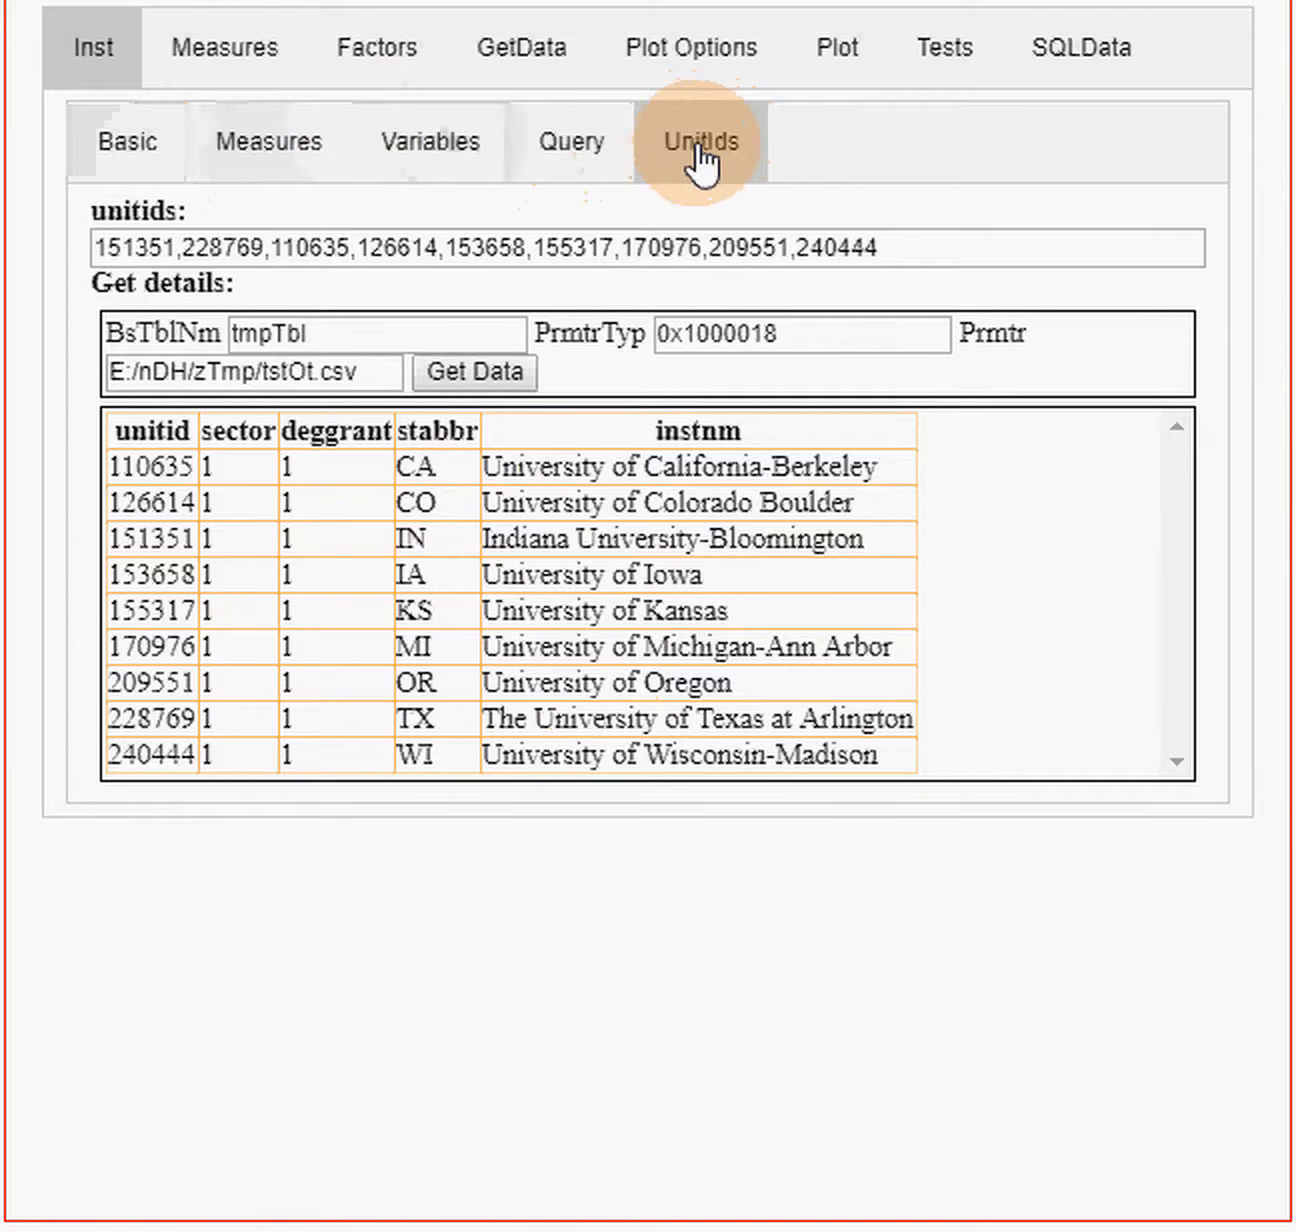
- Search the measures with the "and" search type for the text fall|enroll|distance|^[^x]
left_click(221, 62)
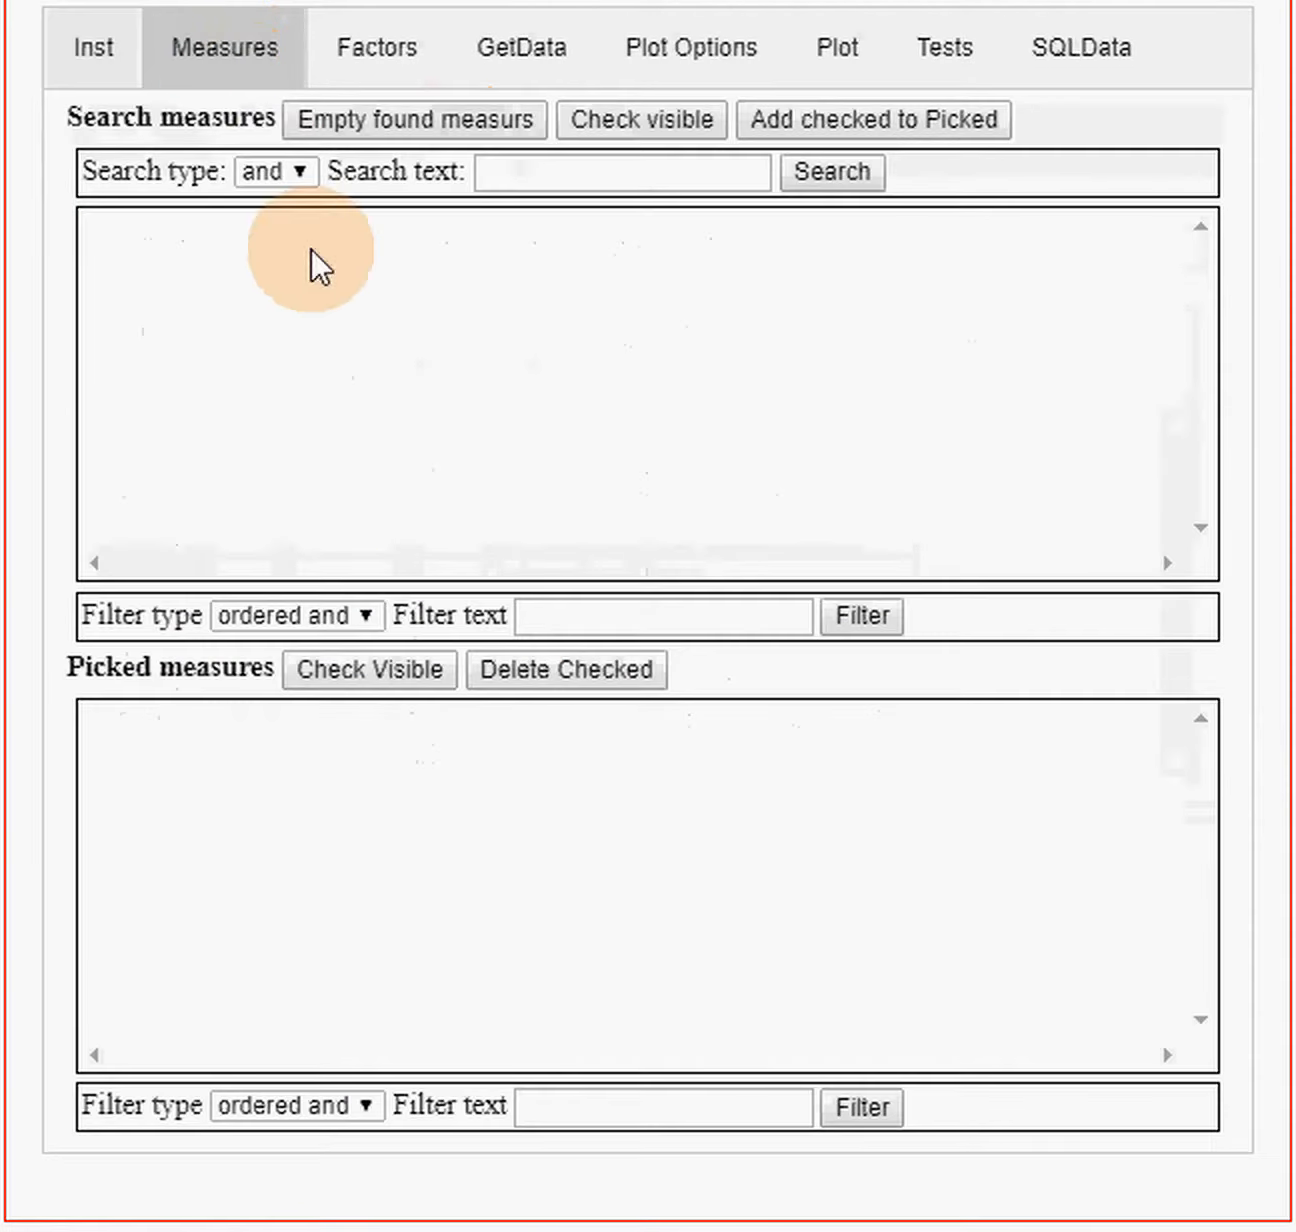
left_click(514, 175)
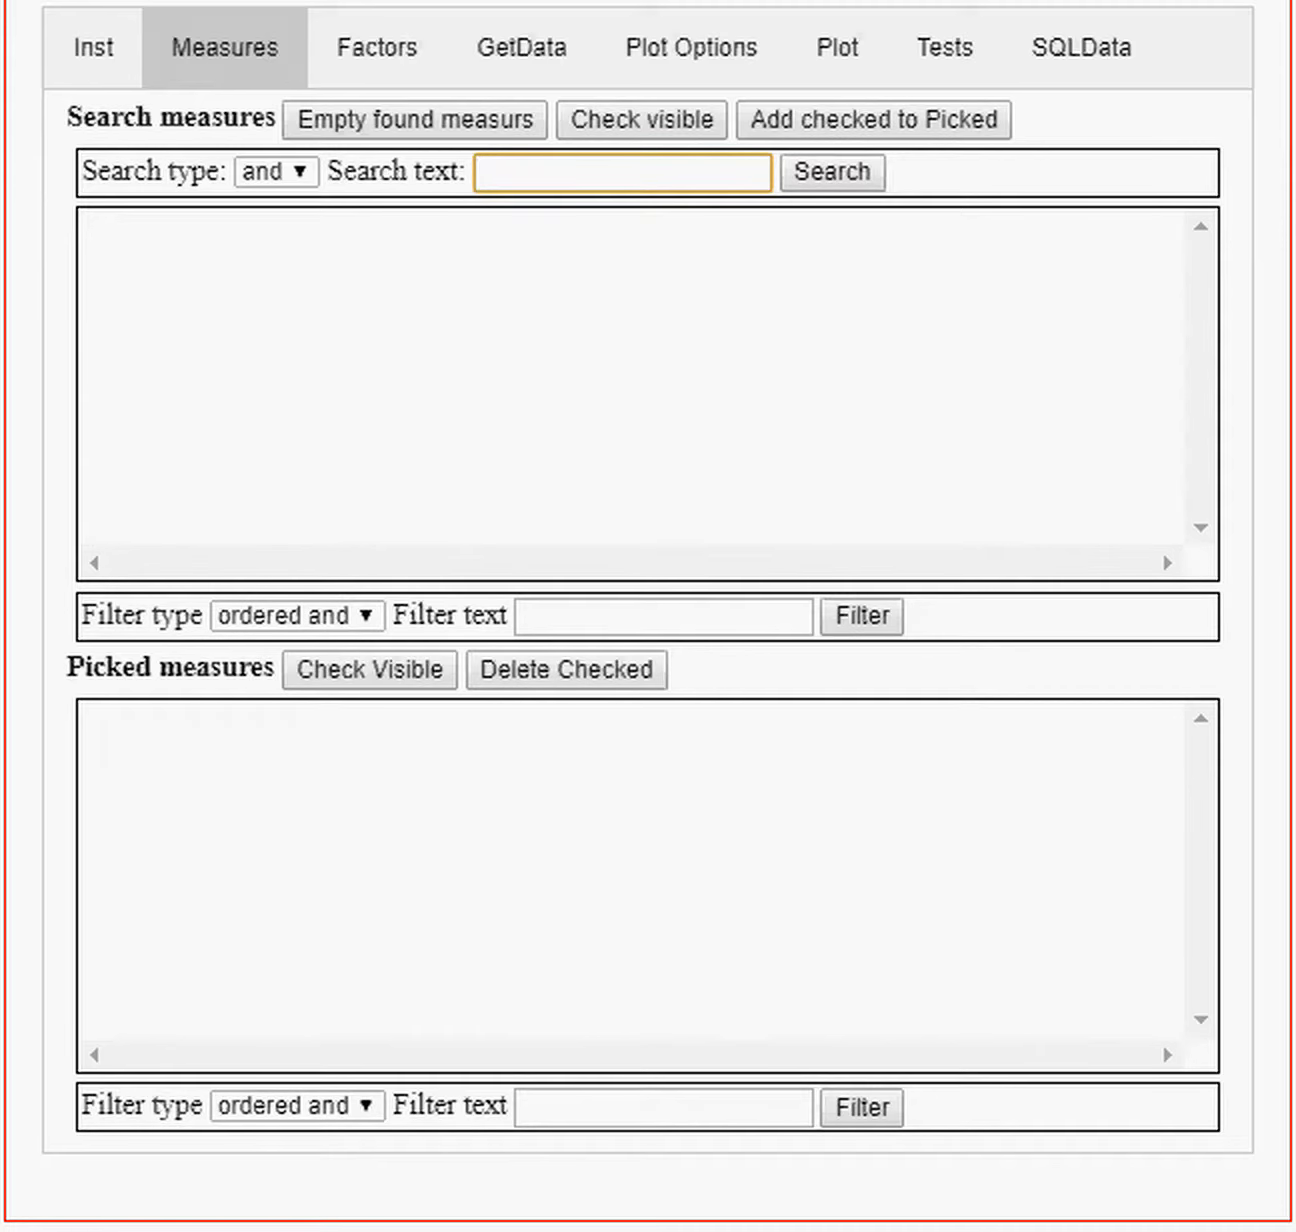
type("all|enroll")
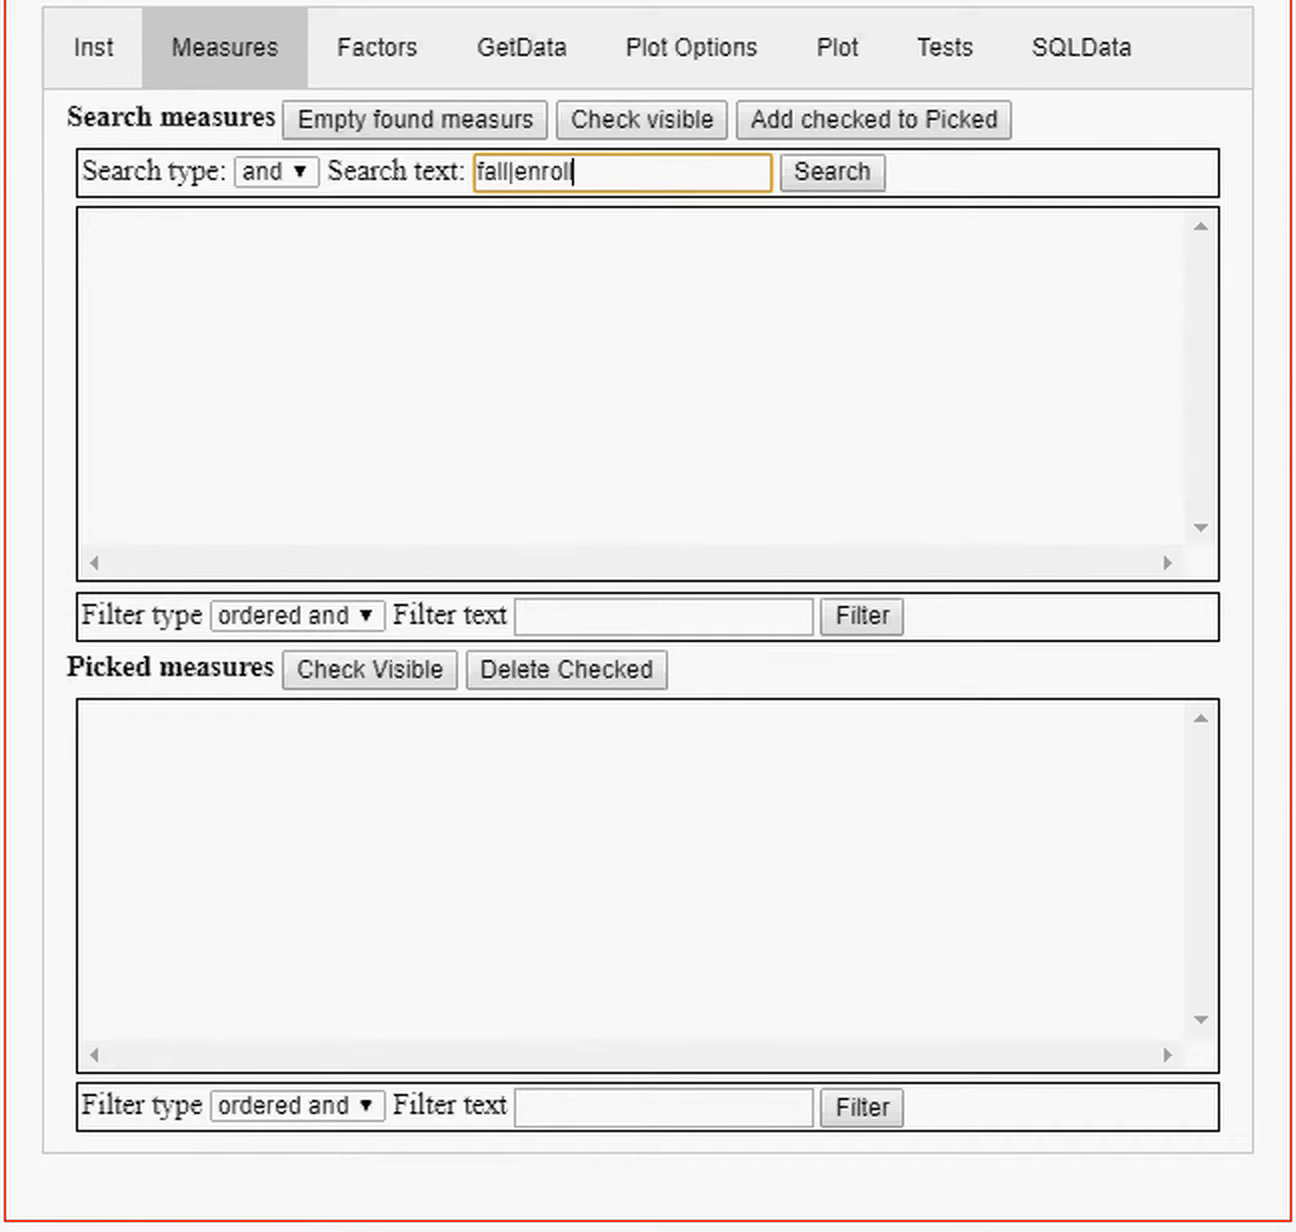
type("|distance|^[")
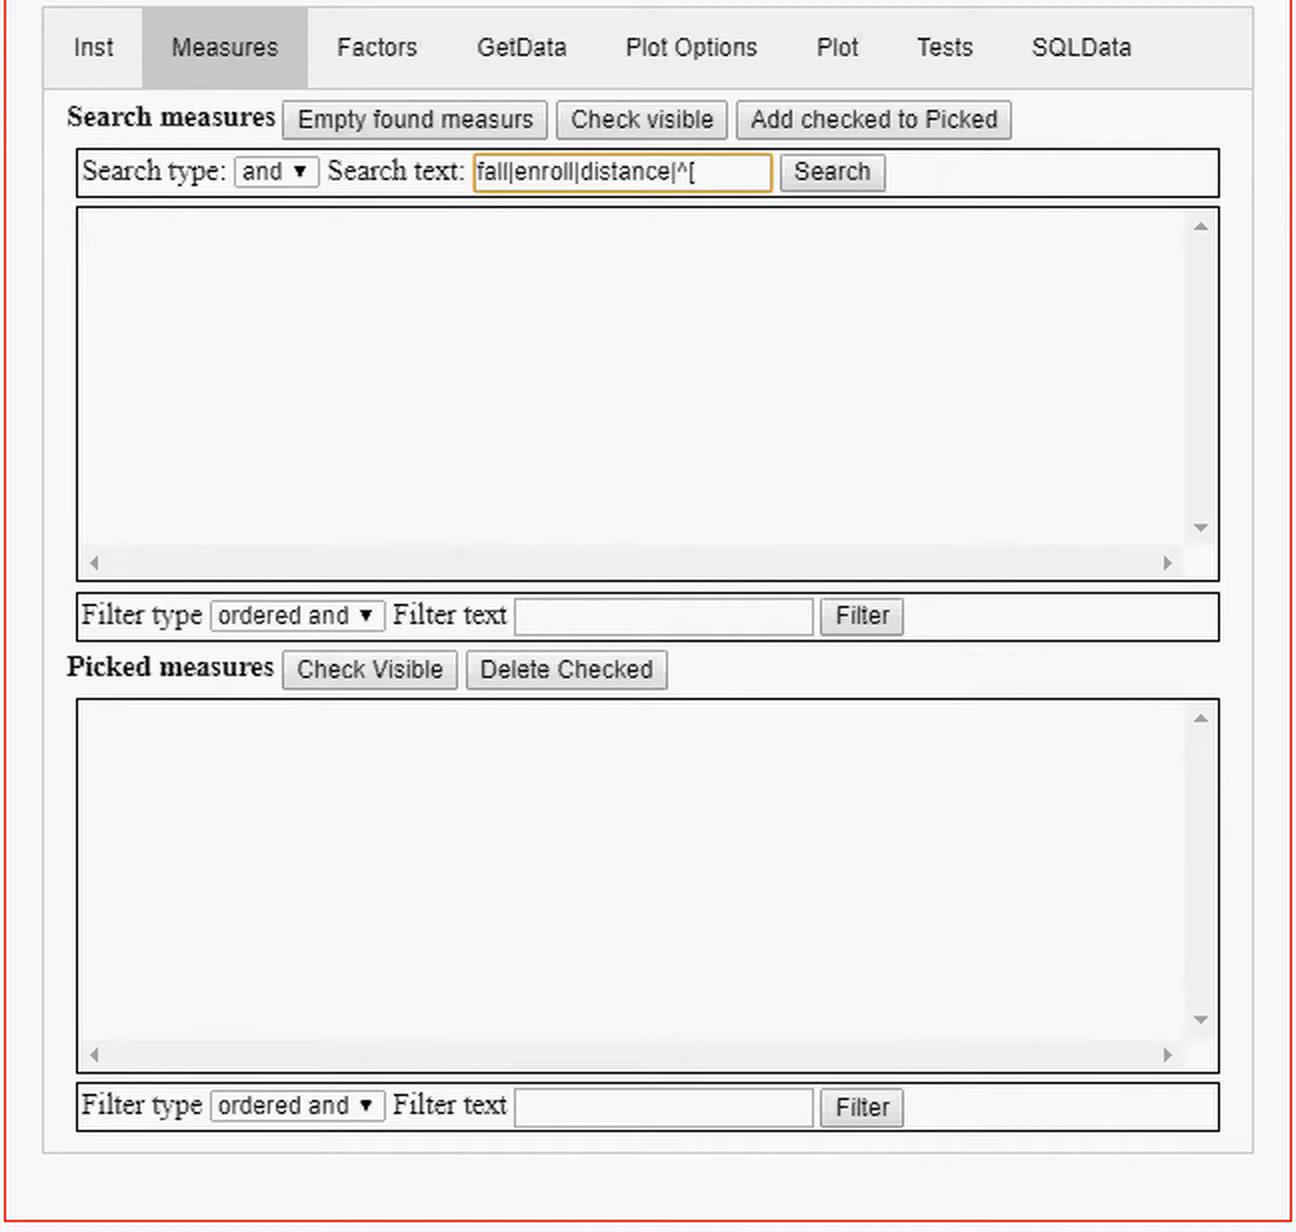
type("^x")
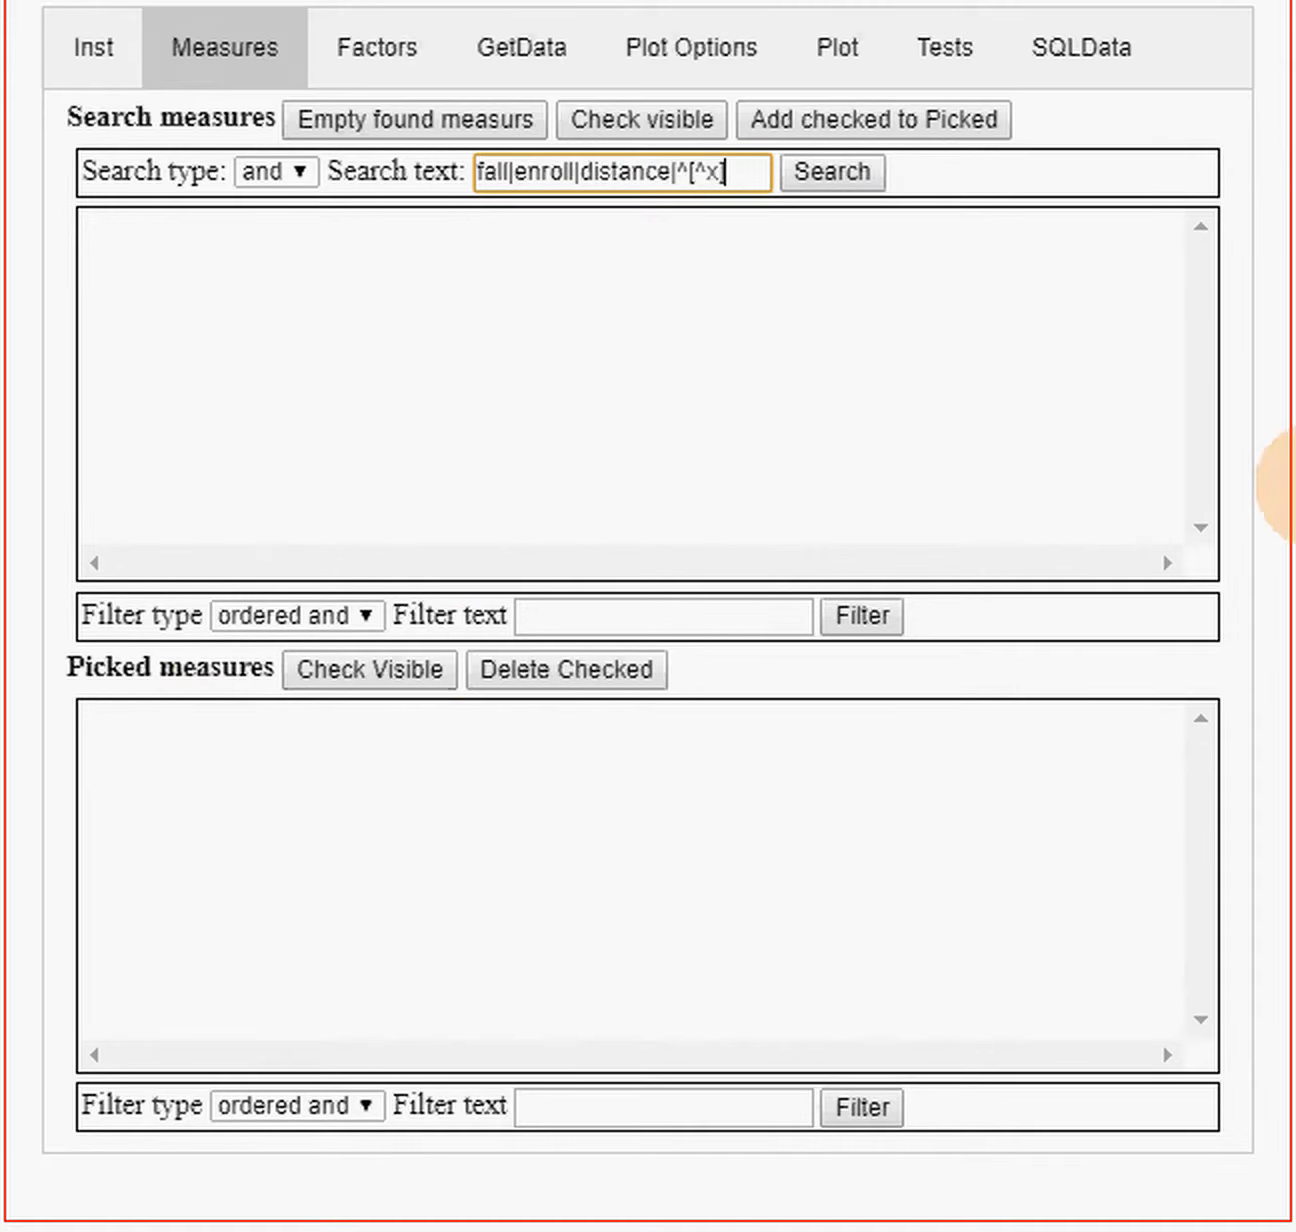
left_click(847, 176)
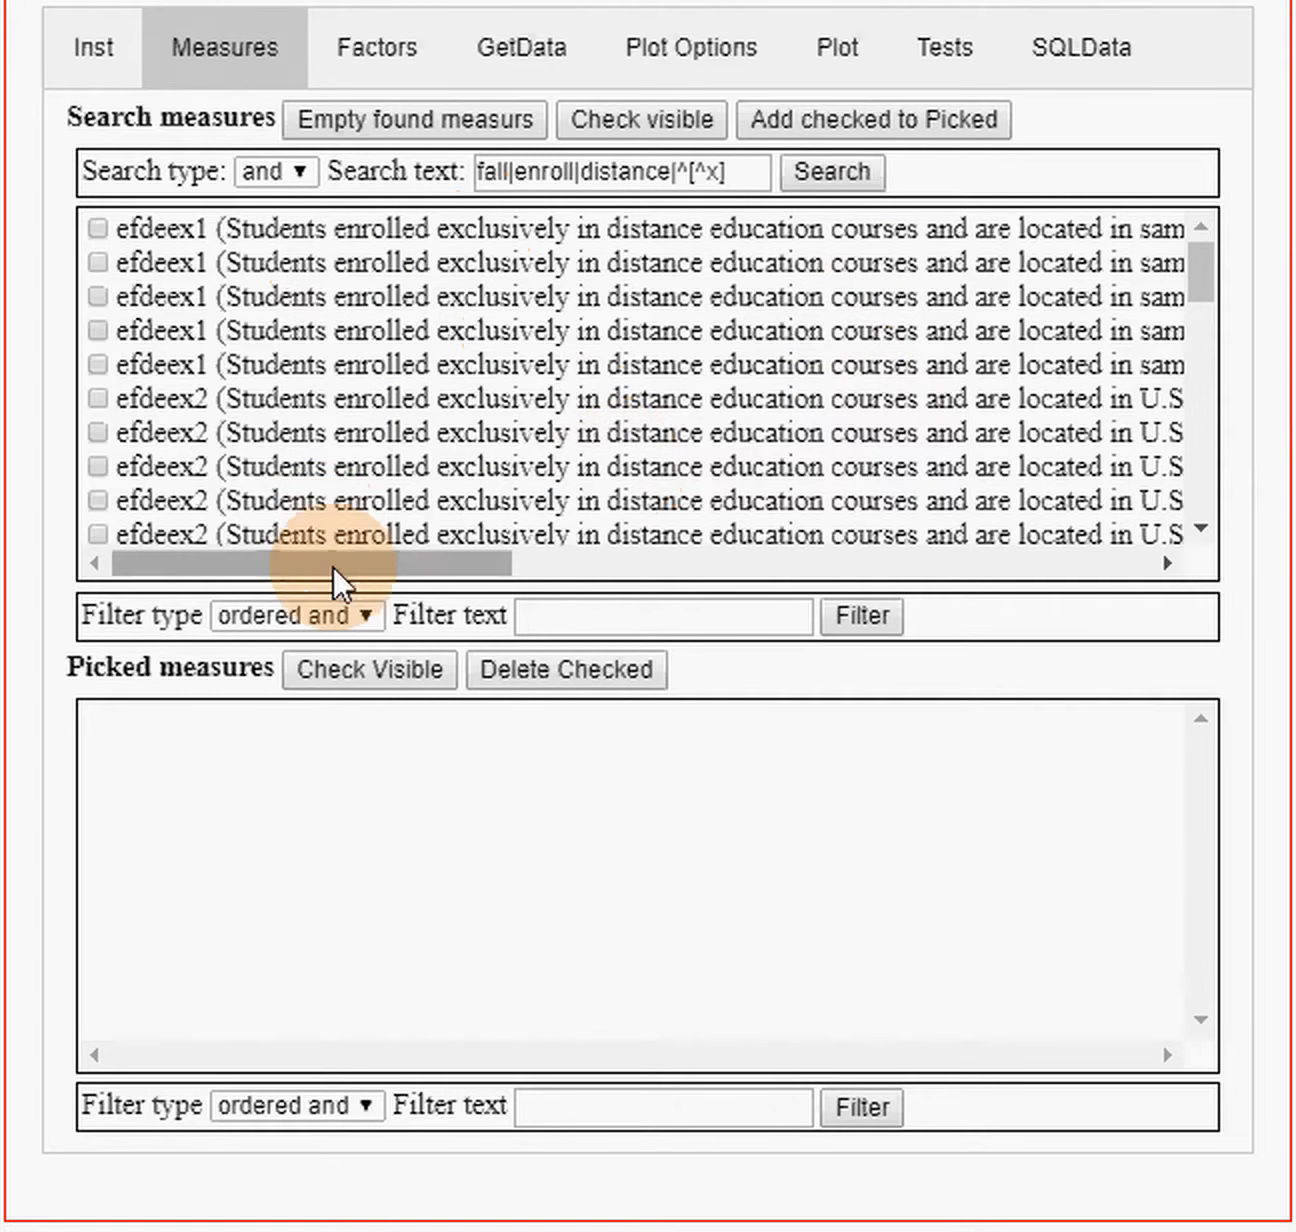
- Check all the found distance education enrollment measures and add them to the picked measures
left_click_drag(332, 569, 621, 570)
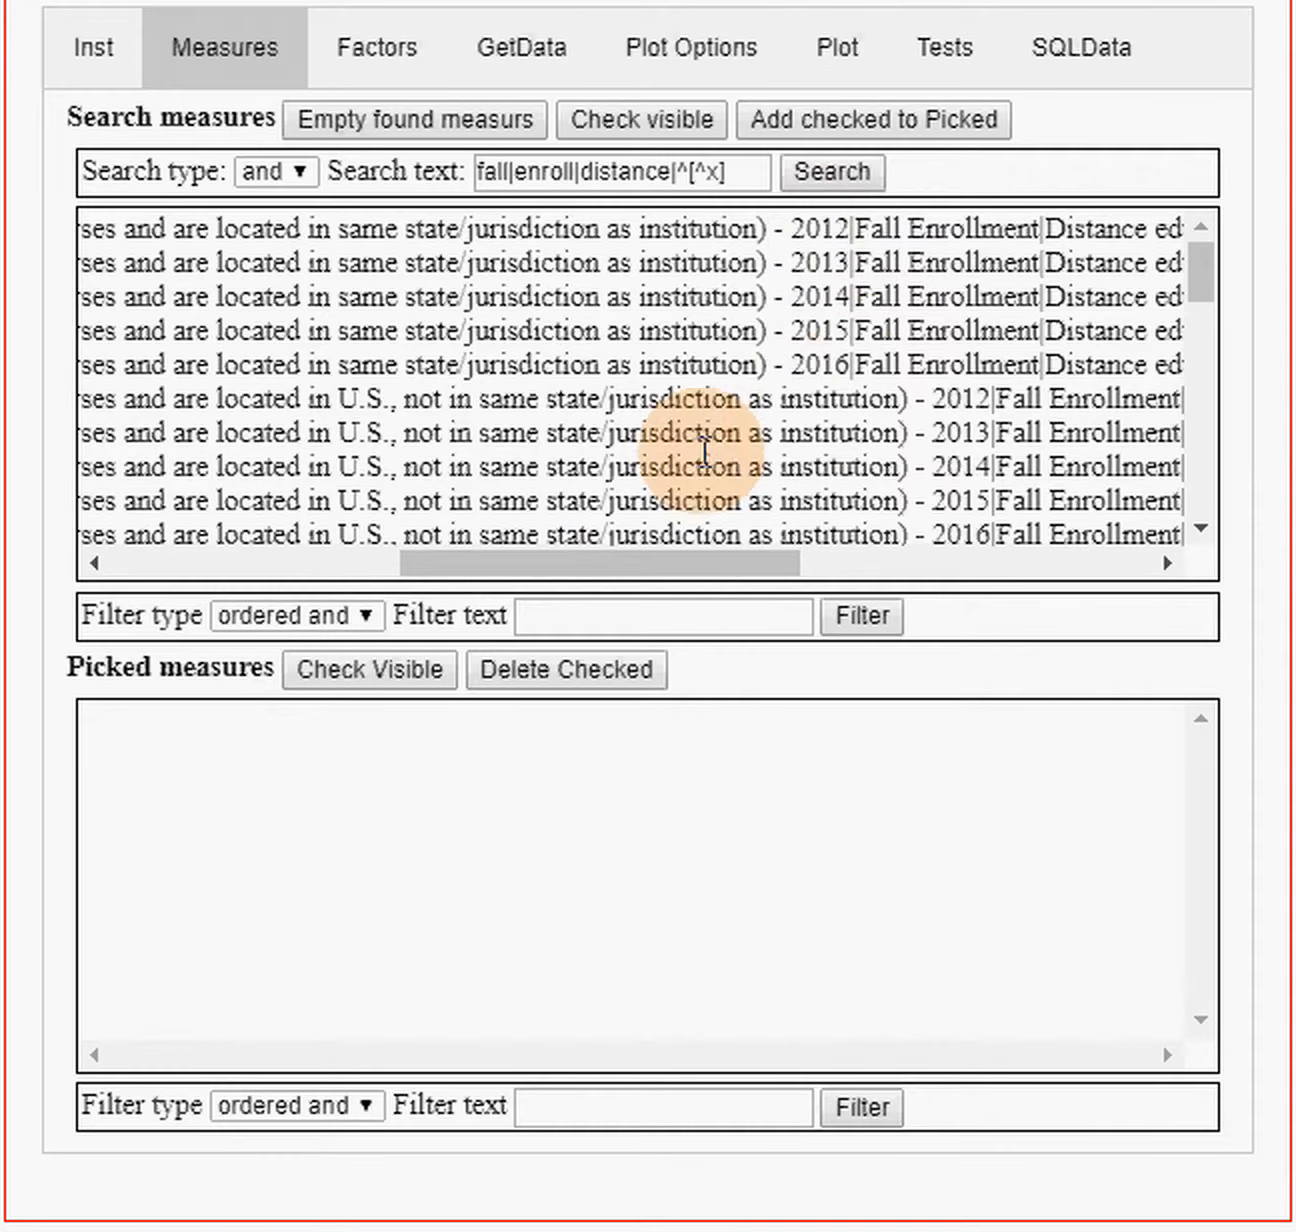
left_click_drag(697, 565, 350, 558)
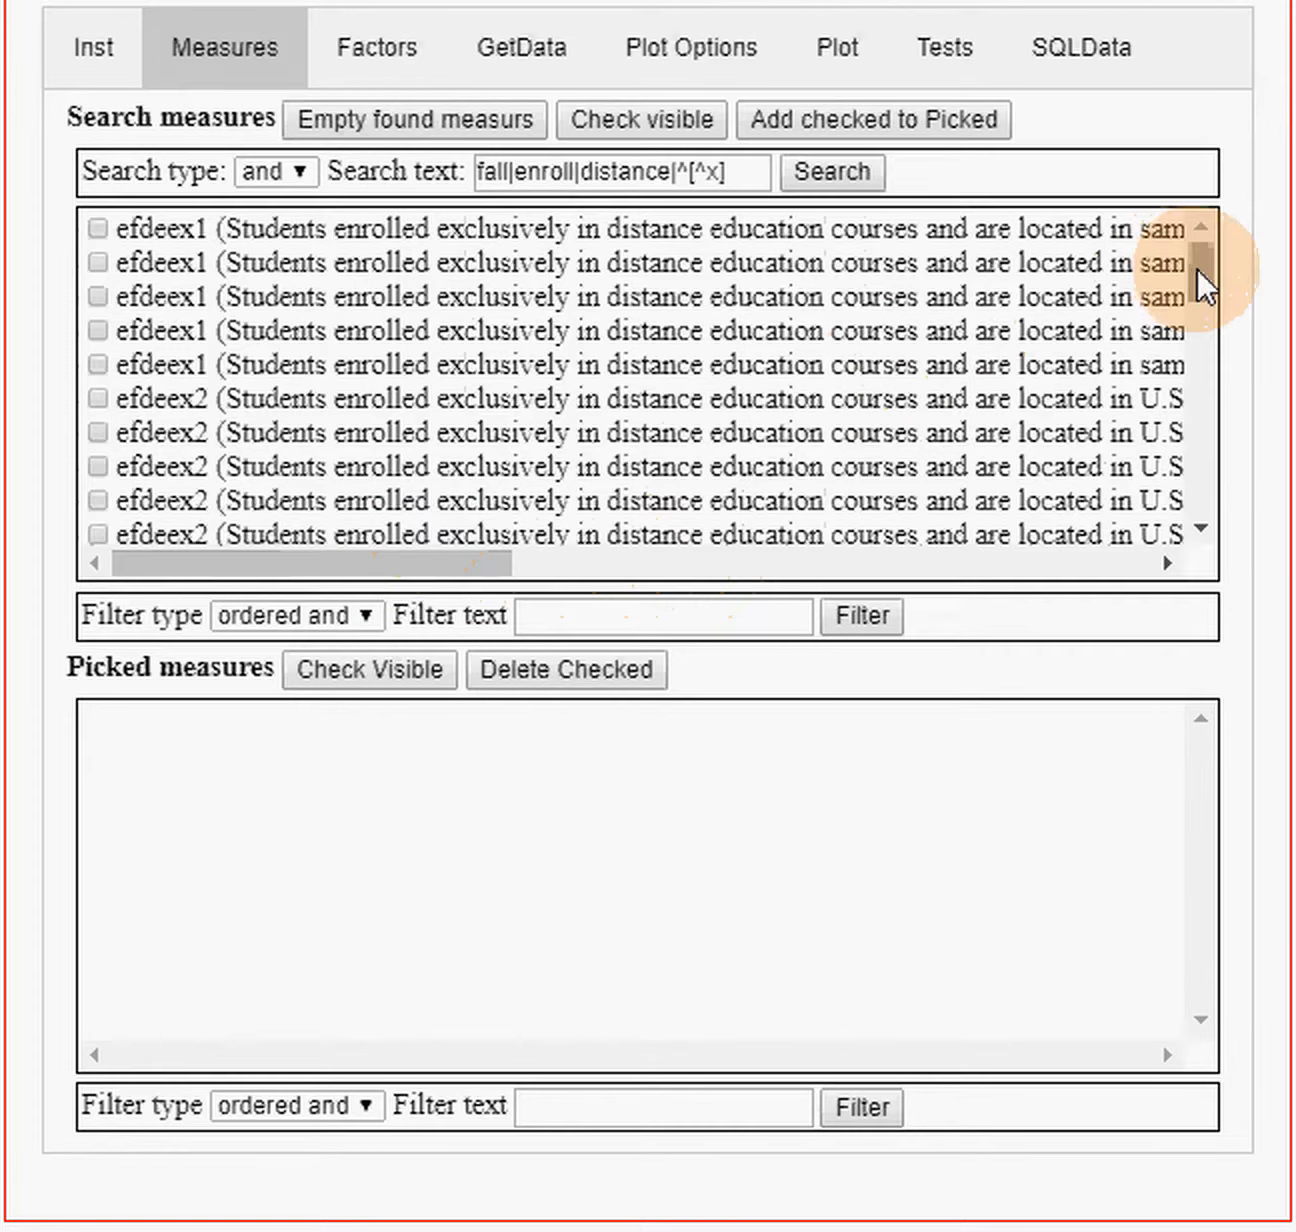
left_click_drag(1204, 311, 1206, 228)
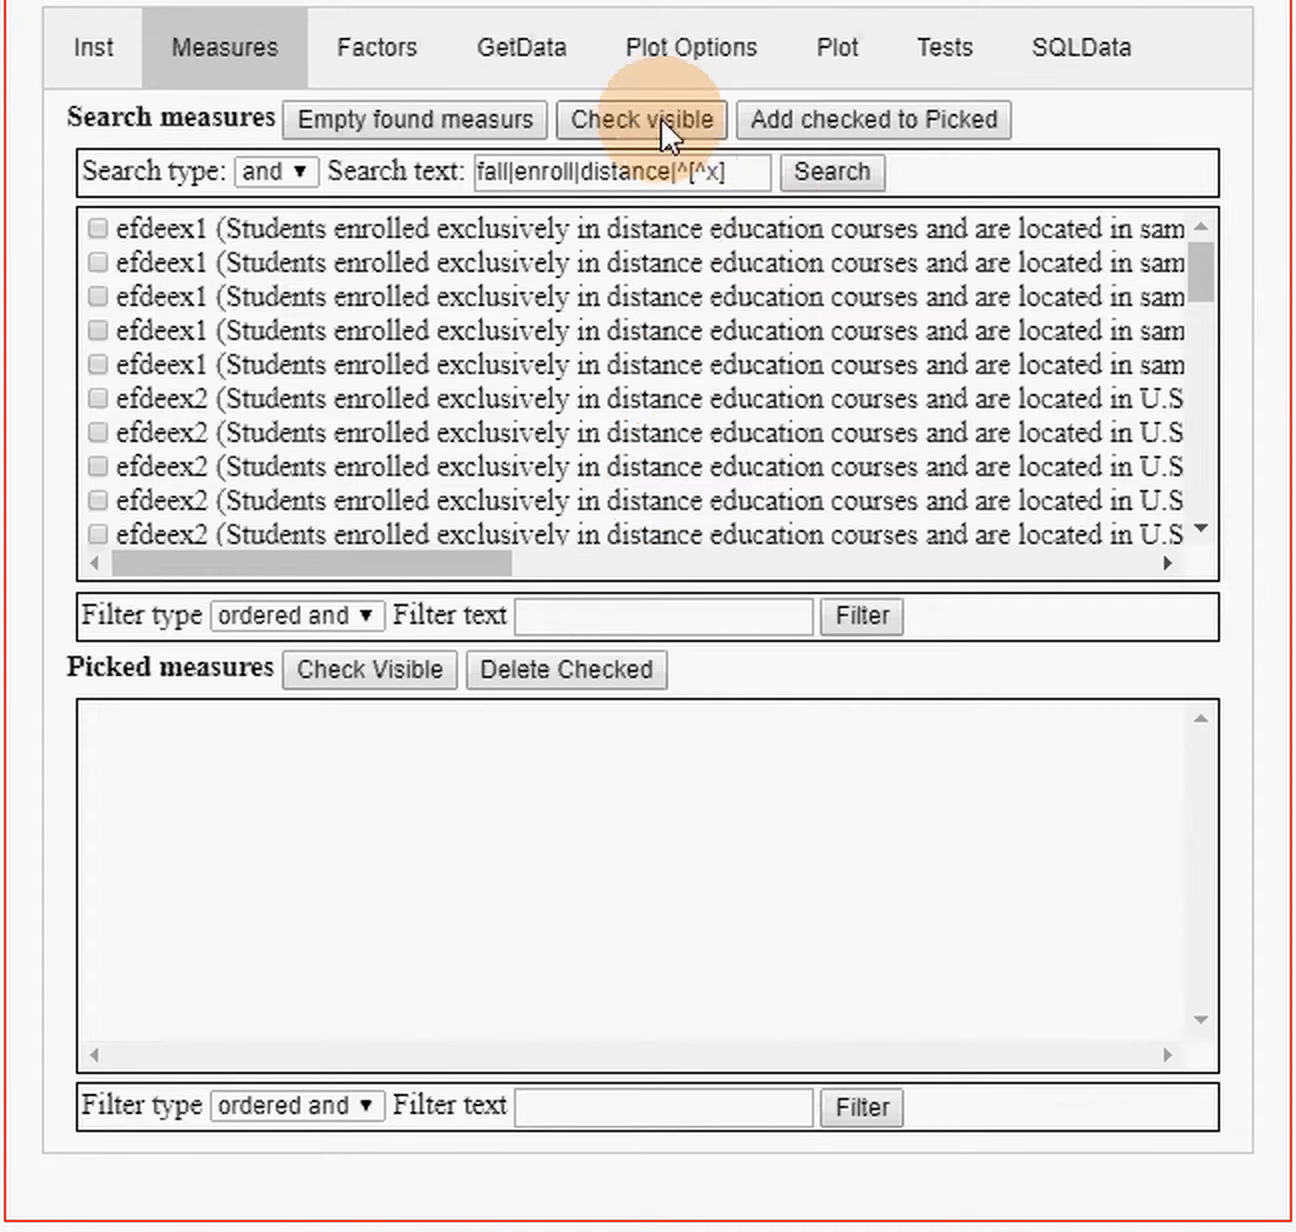
left_click(607, 615)
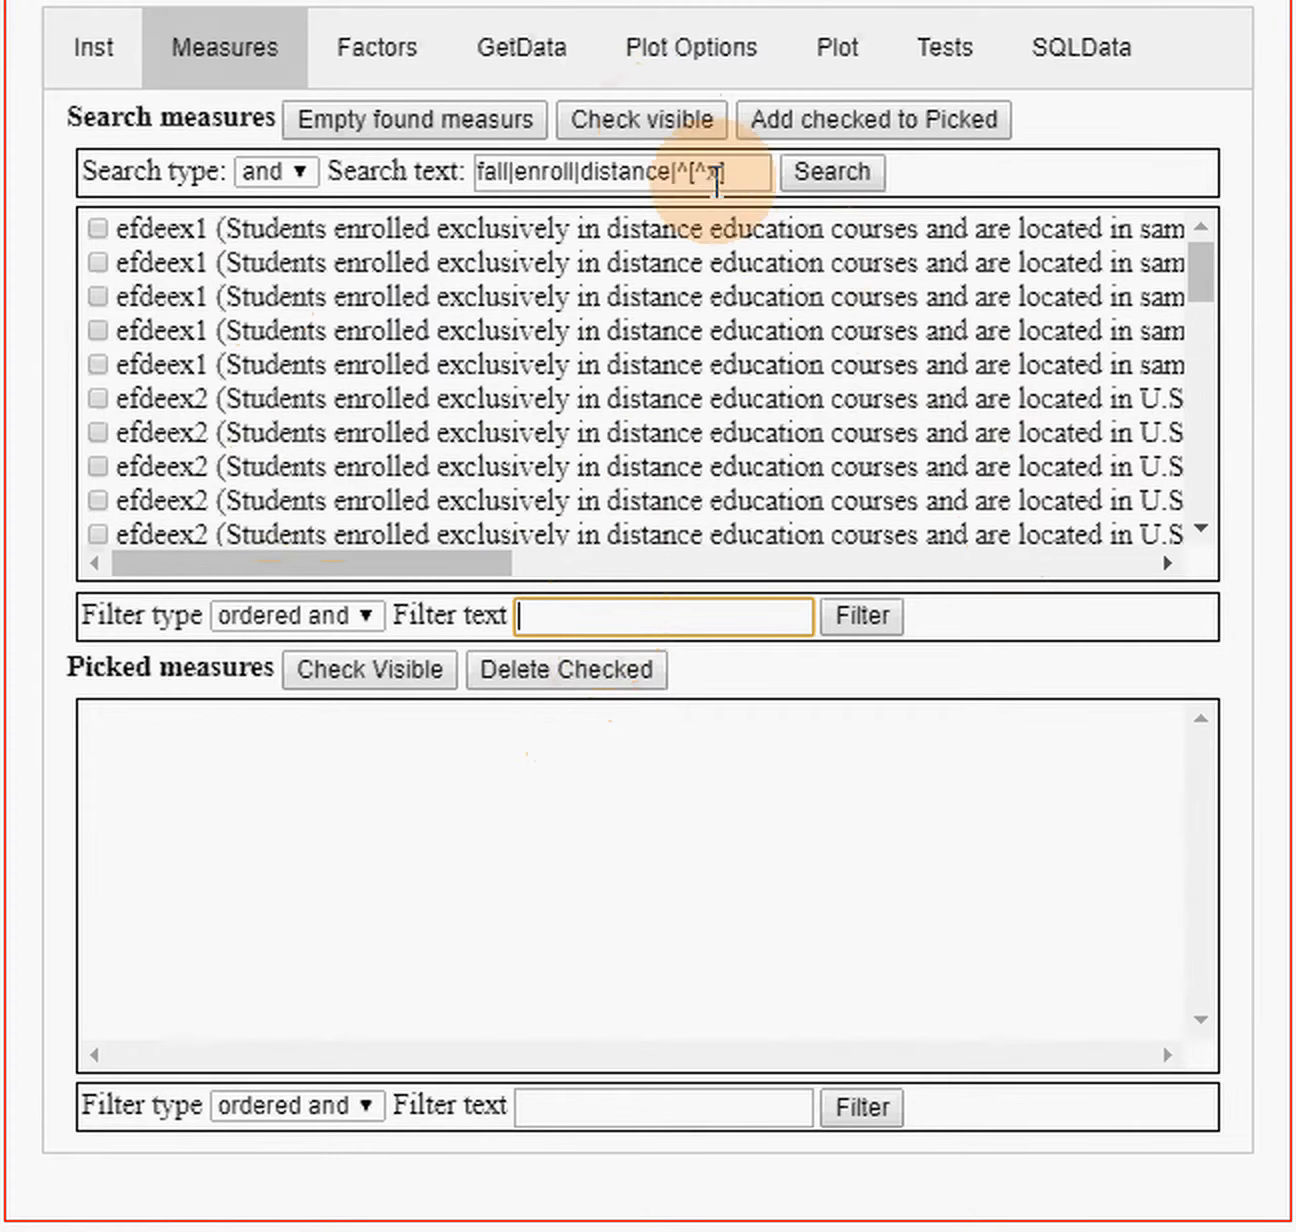
left_click(644, 119)
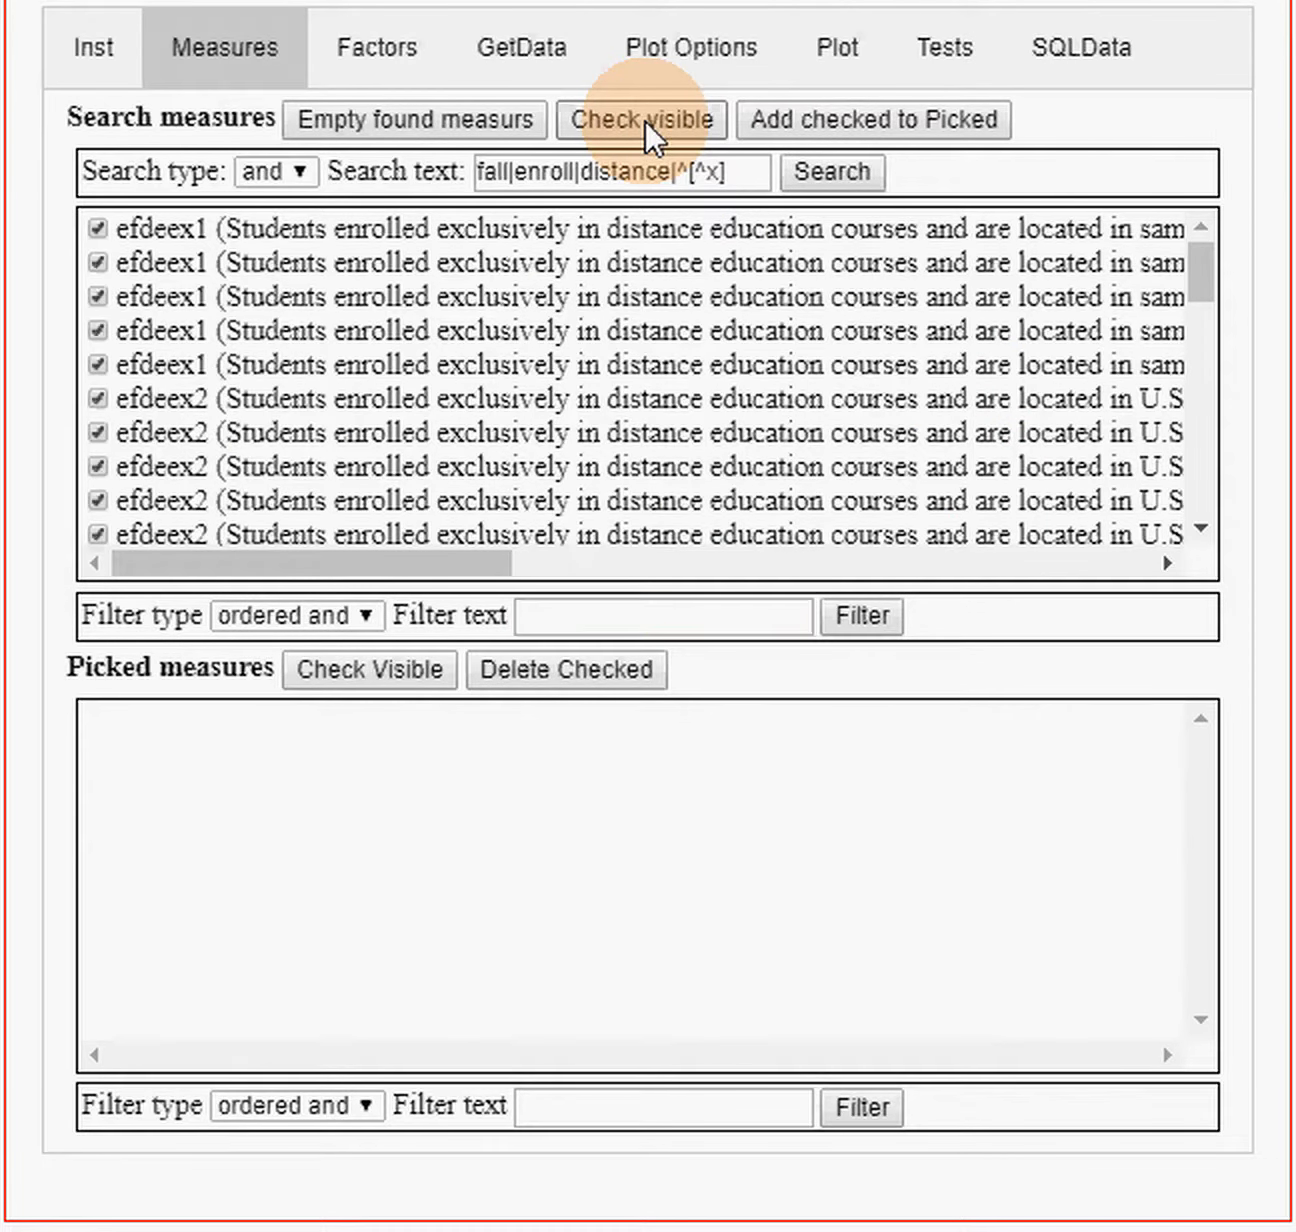
left_click(797, 118)
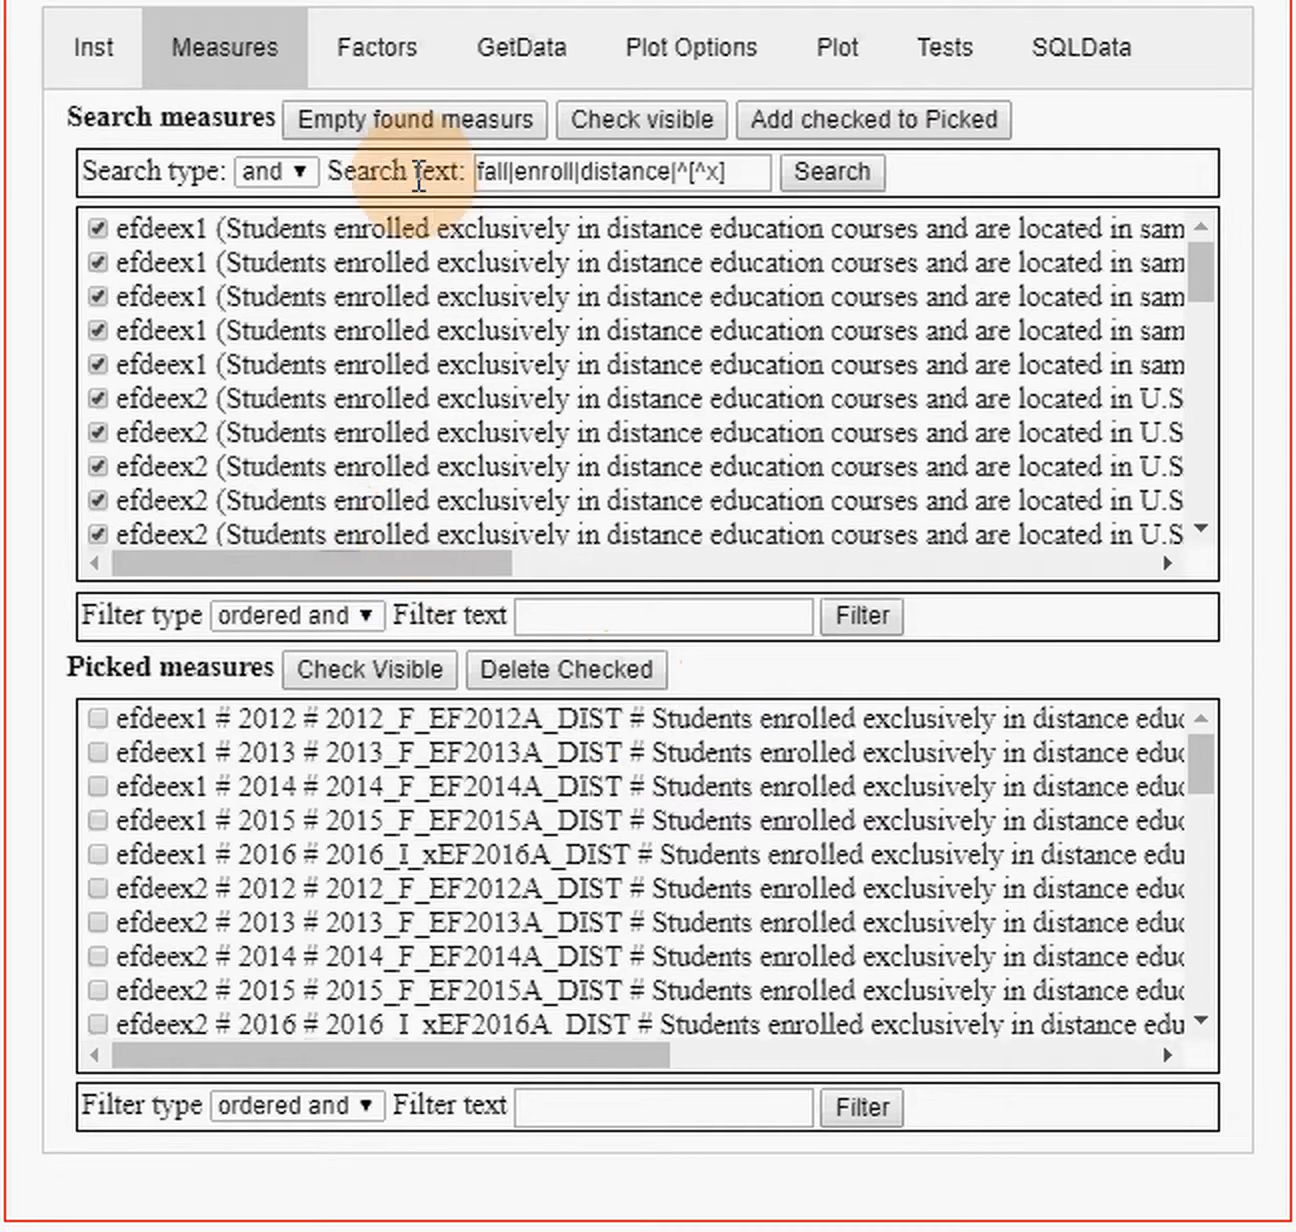
- Examine the factors' dataset summary across its dataset tables, IC tables, institution variables and measure columns
left_click(369, 55)
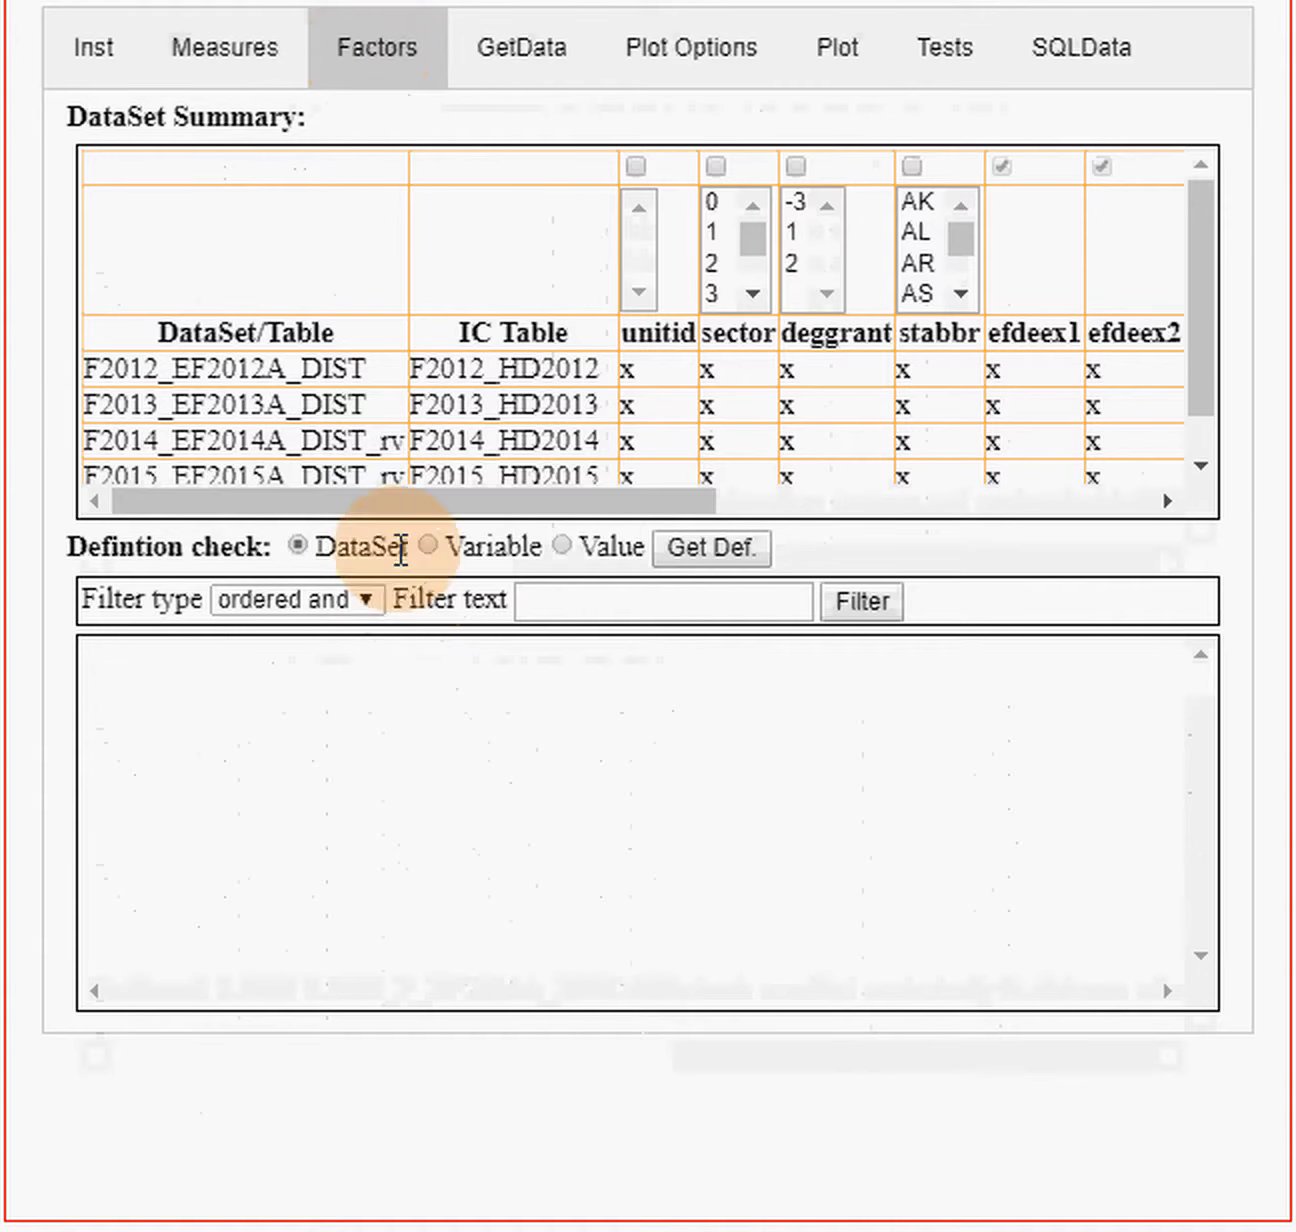
mouse_move(370, 497)
left_mouse_down()
mouse_move(842, 508)
mouse_move(339, 500)
mouse_move(361, 487)
left_mouse_up()
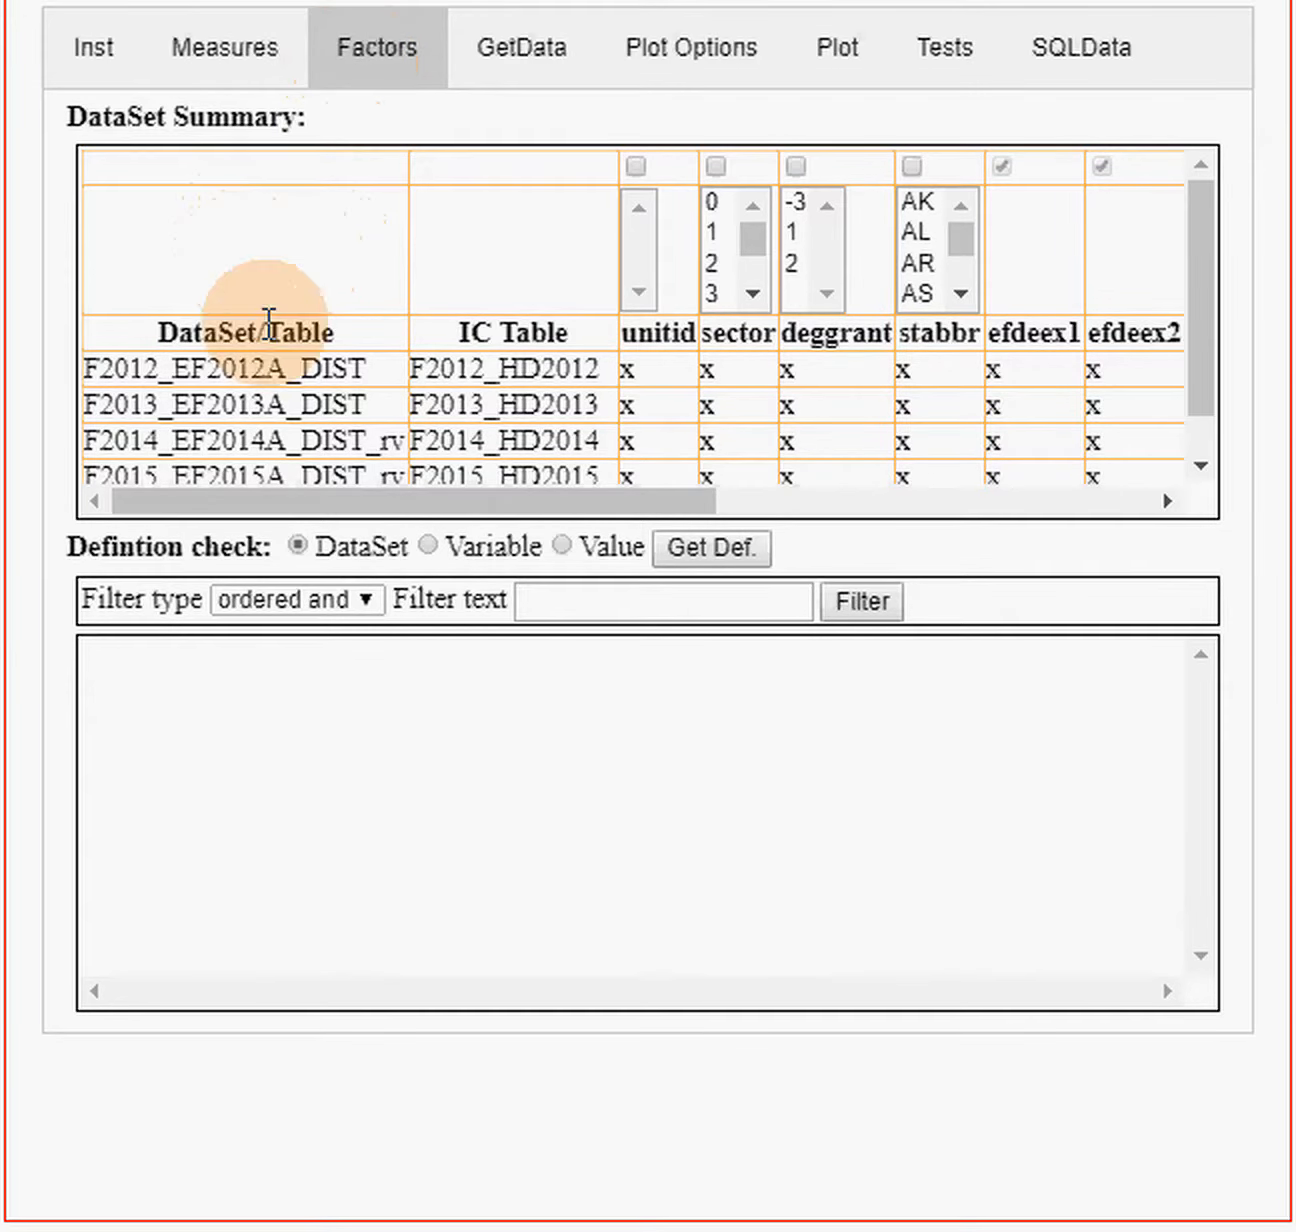
left_click_drag(478, 503, 394, 503)
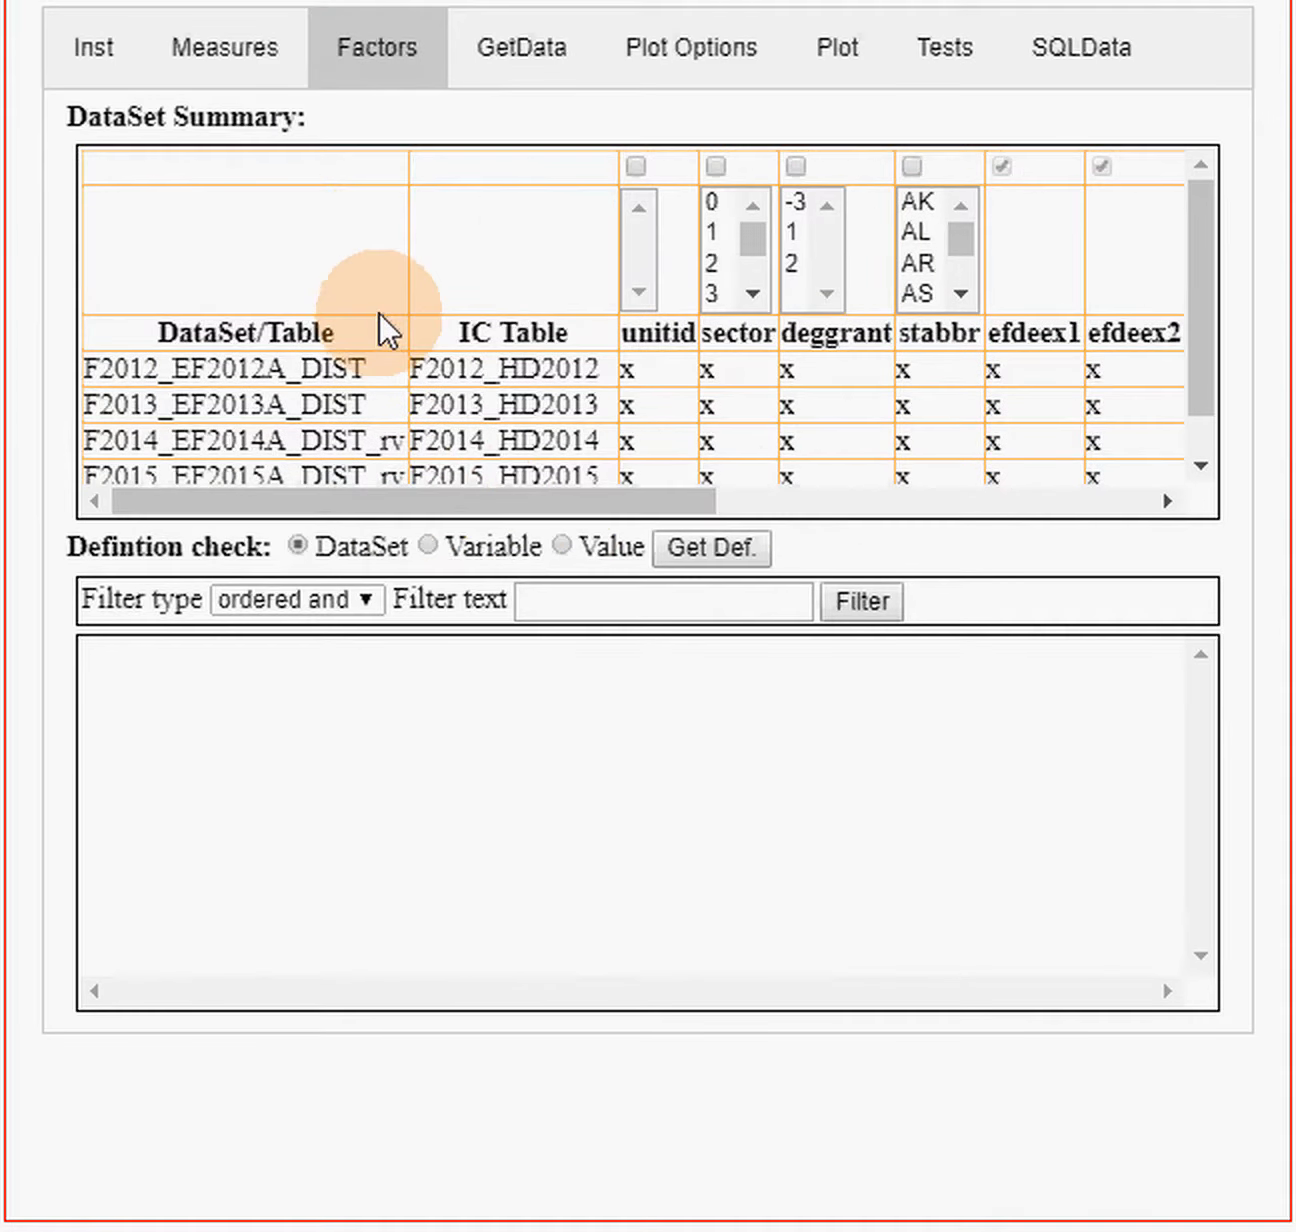
left_click_drag(422, 496, 633, 511)
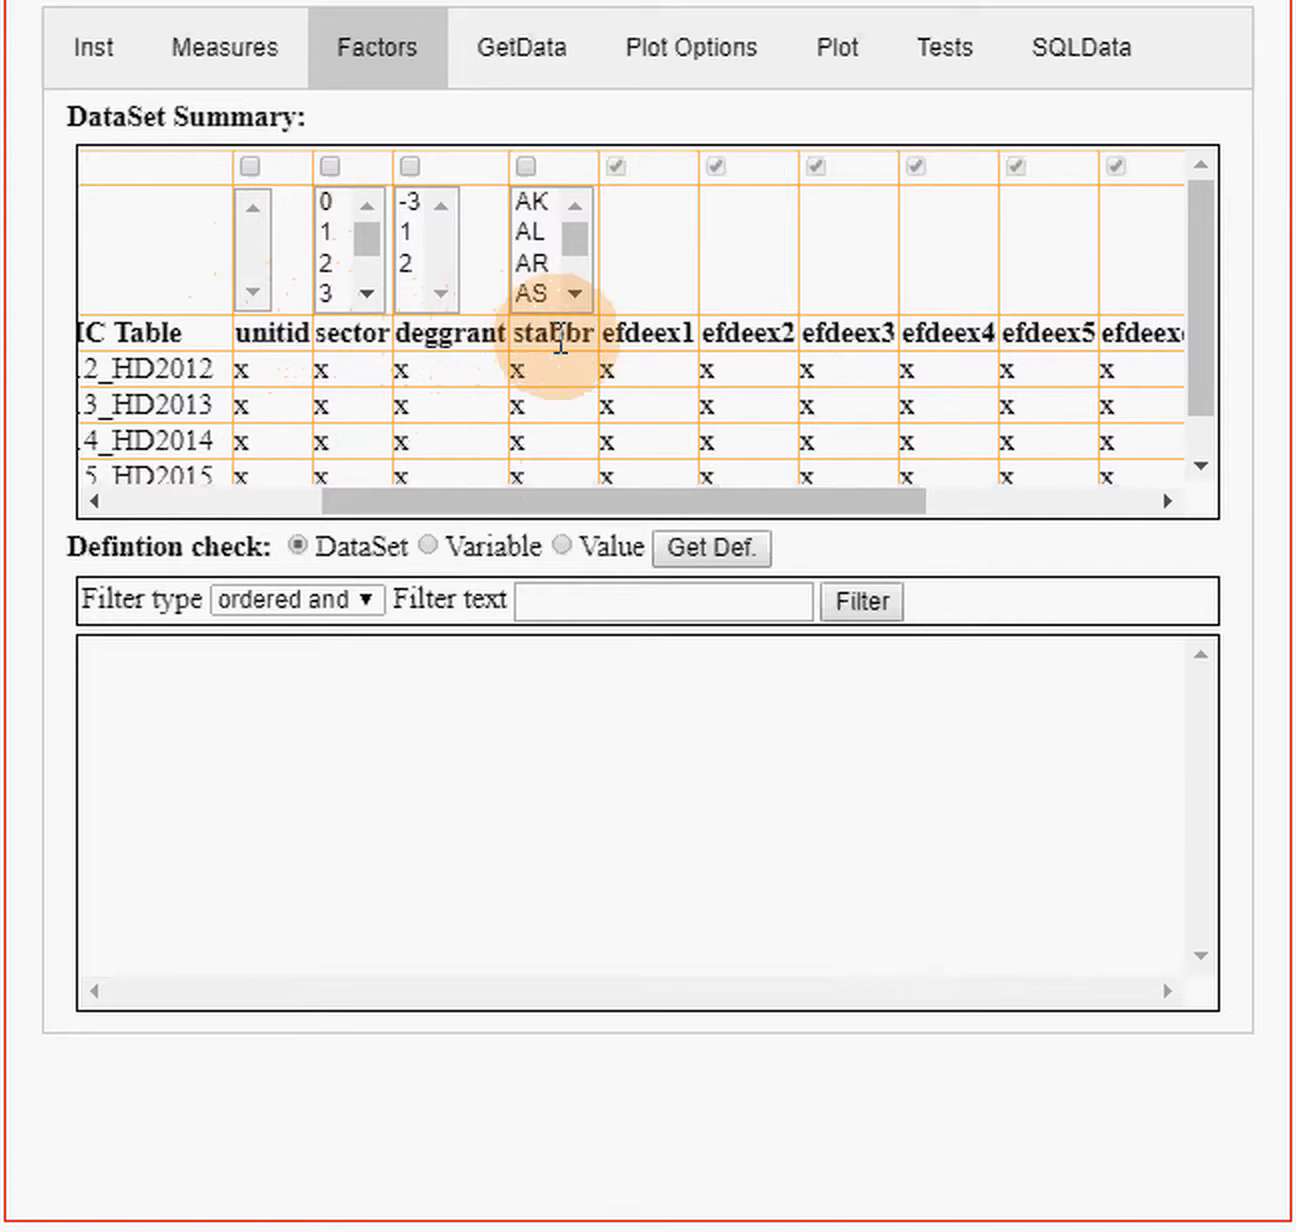
left_click_drag(533, 513, 808, 504)
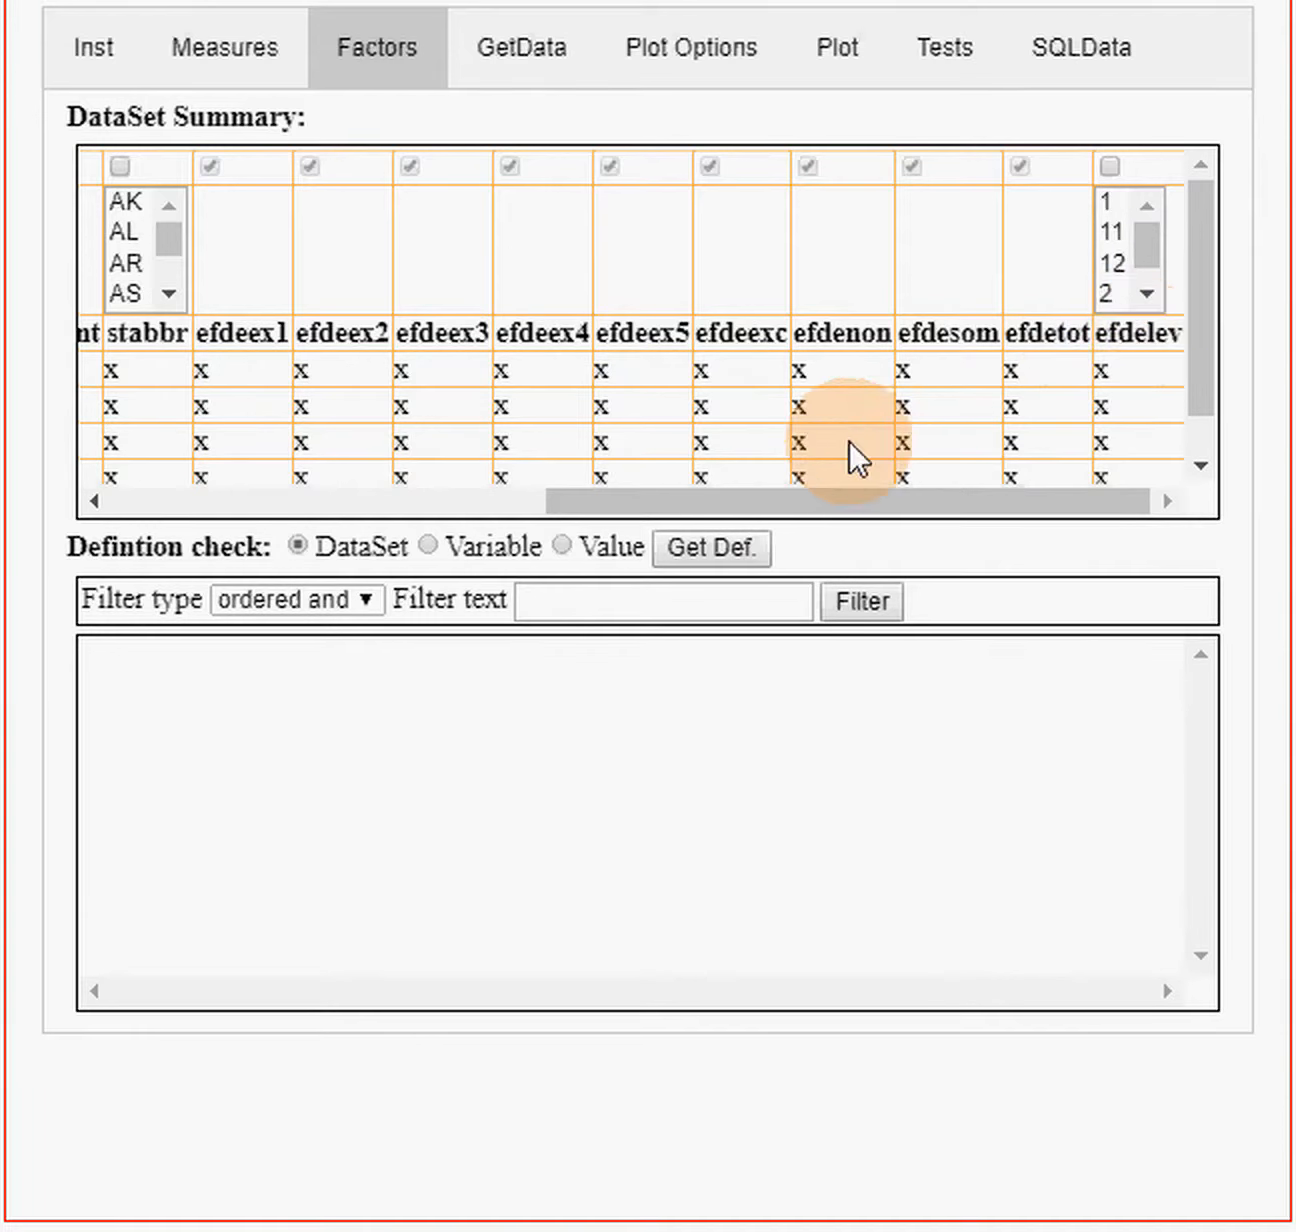
left_click_drag(854, 499, 357, 511)
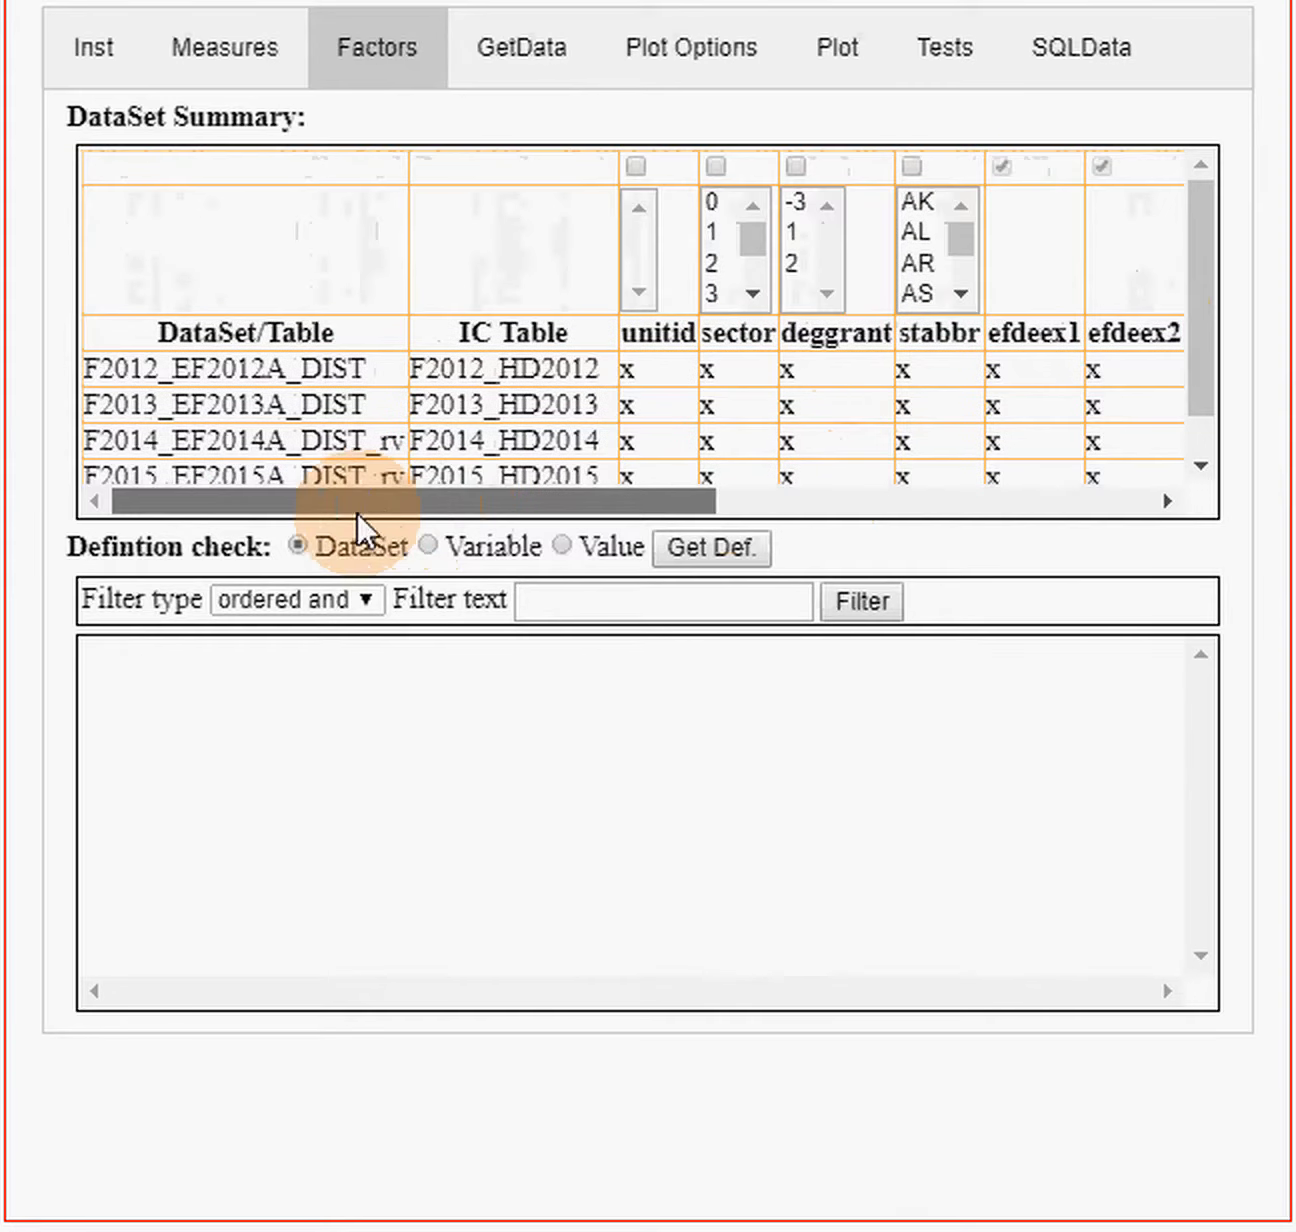
- Get the value definitions for the factors and filter them with the text efdelev.*2013
left_click(564, 543)
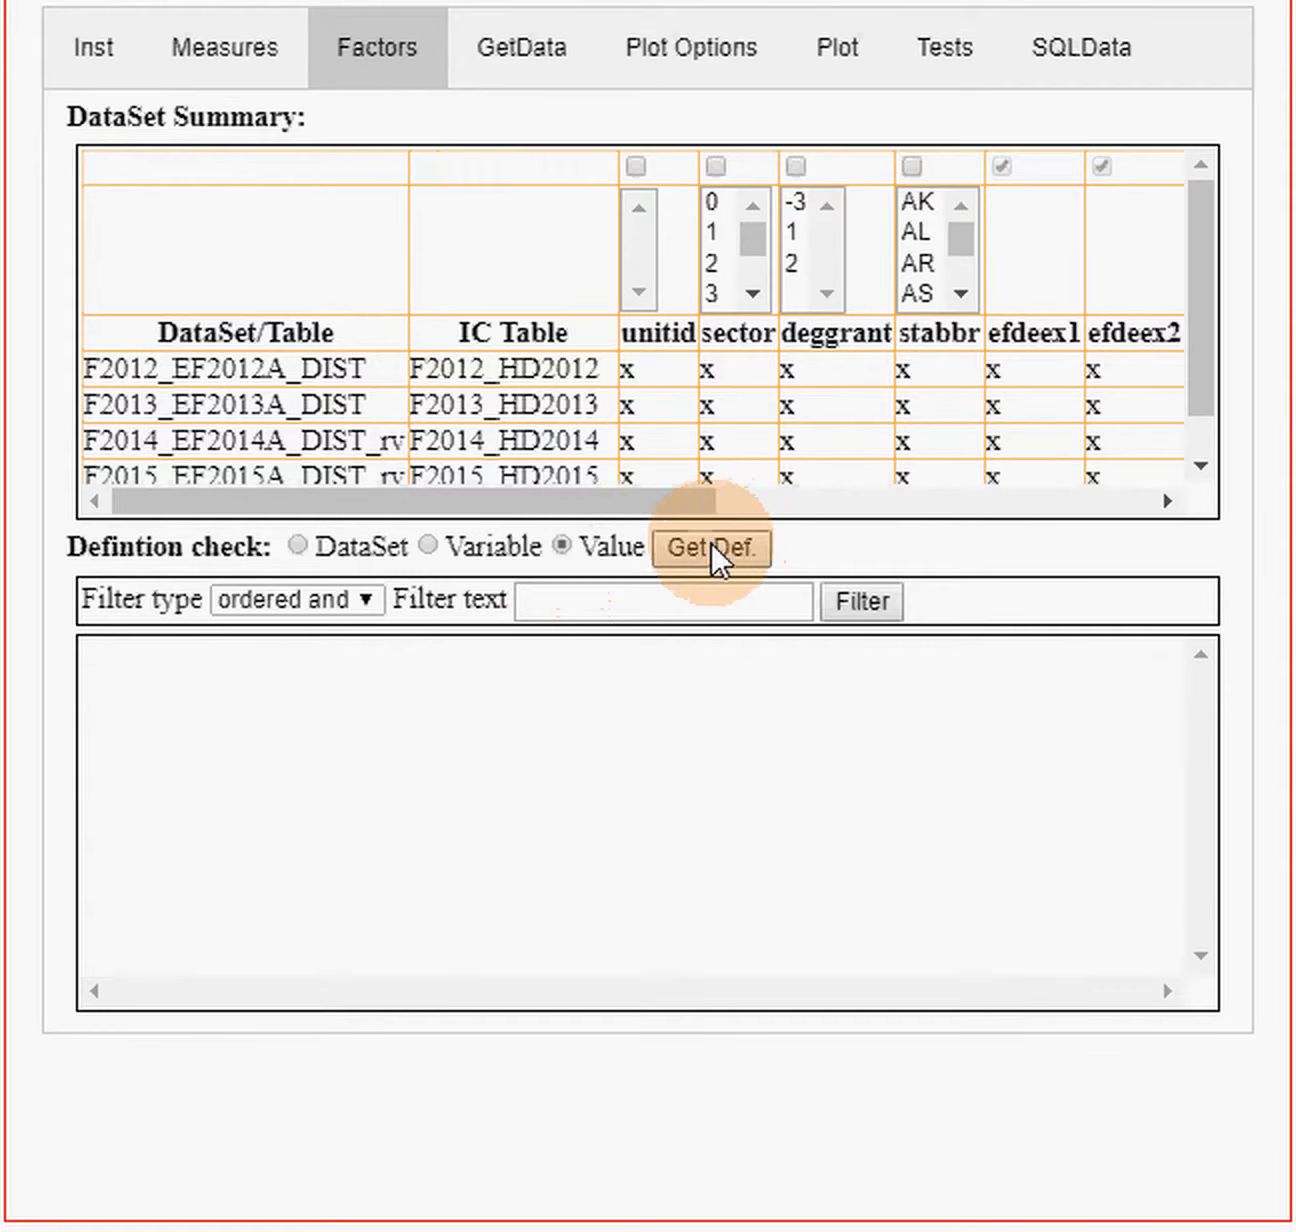
left_click(710, 545)
left_click(597, 598)
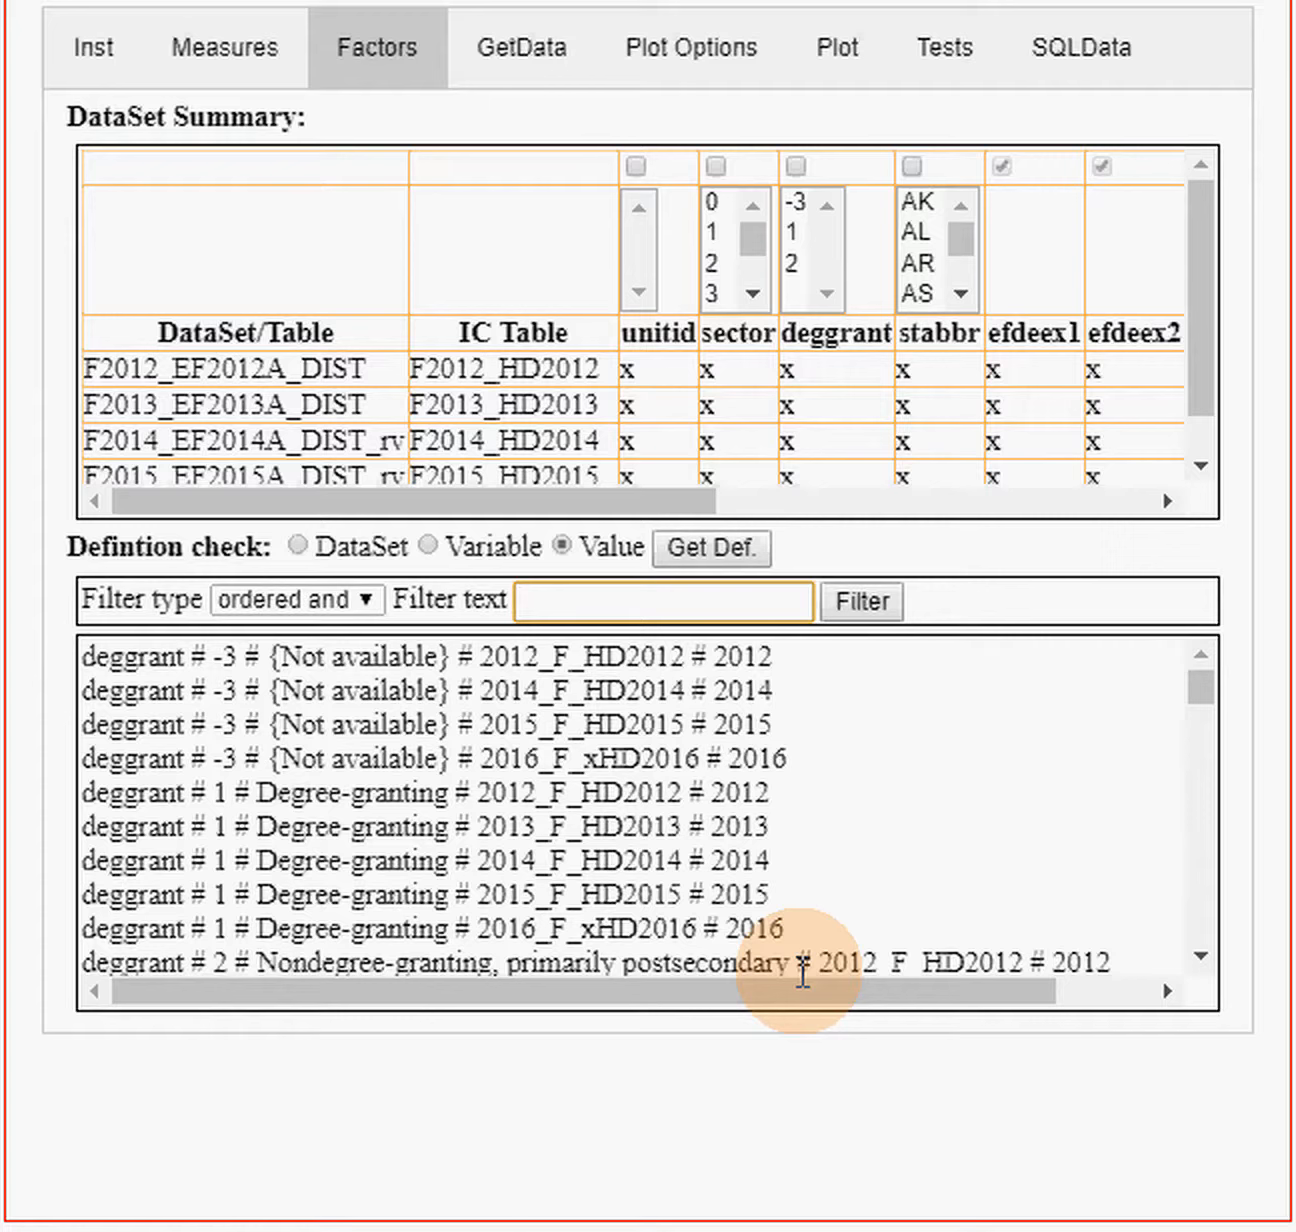
type("delev.*")
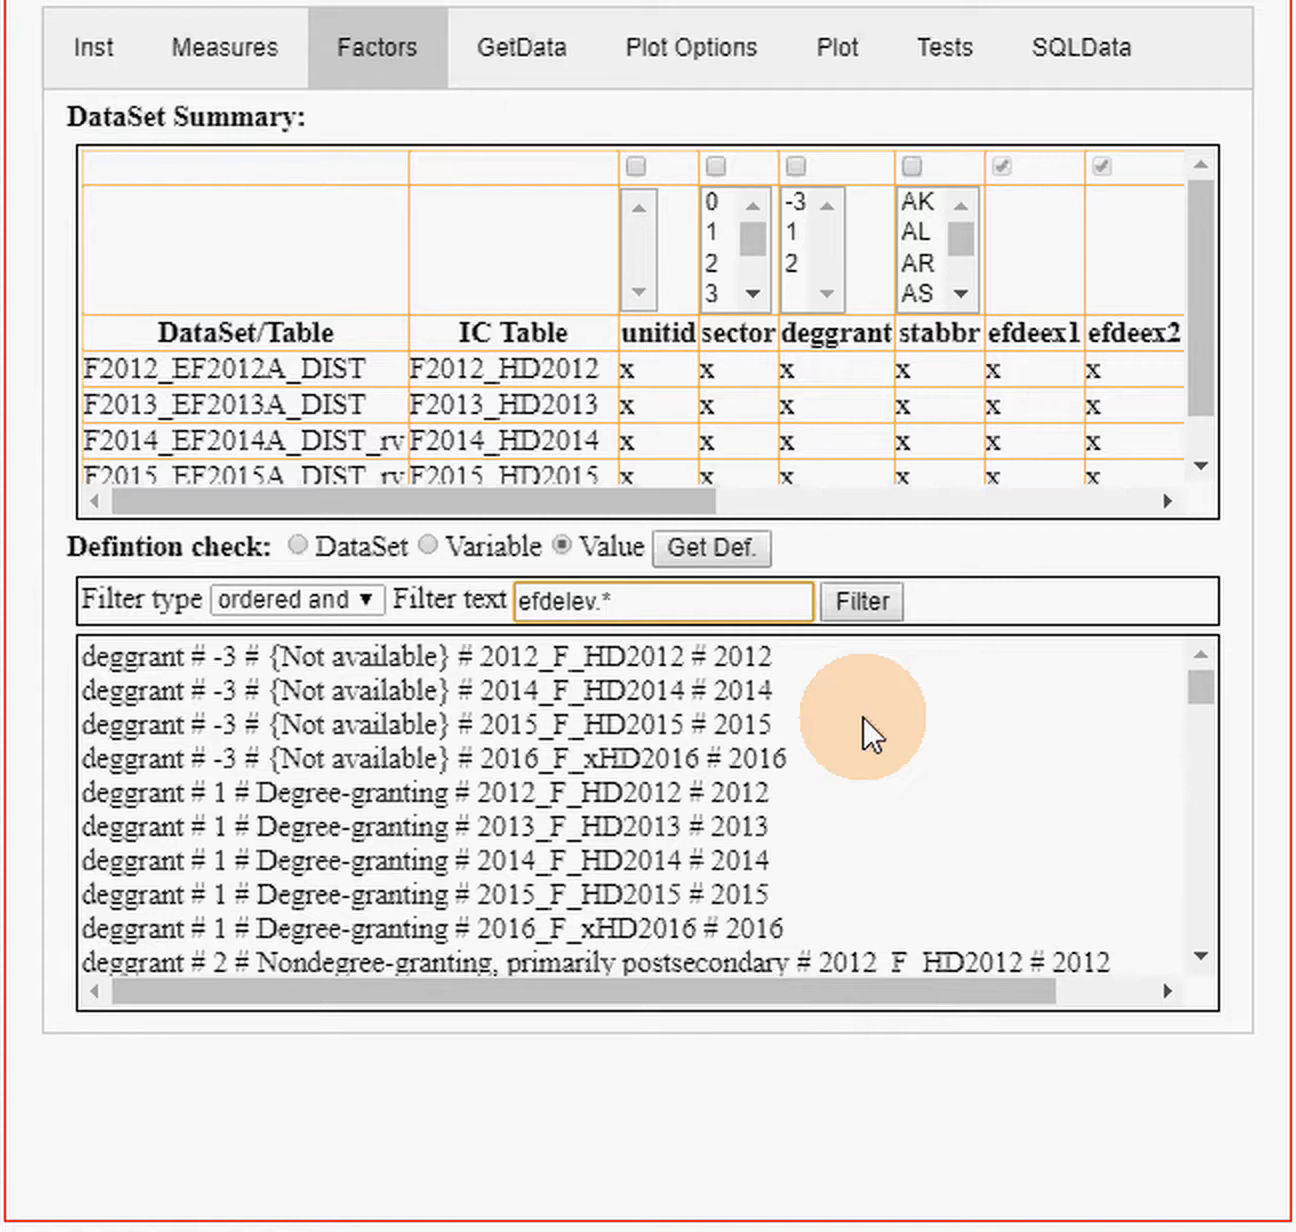
type("013")
left_click(870, 598)
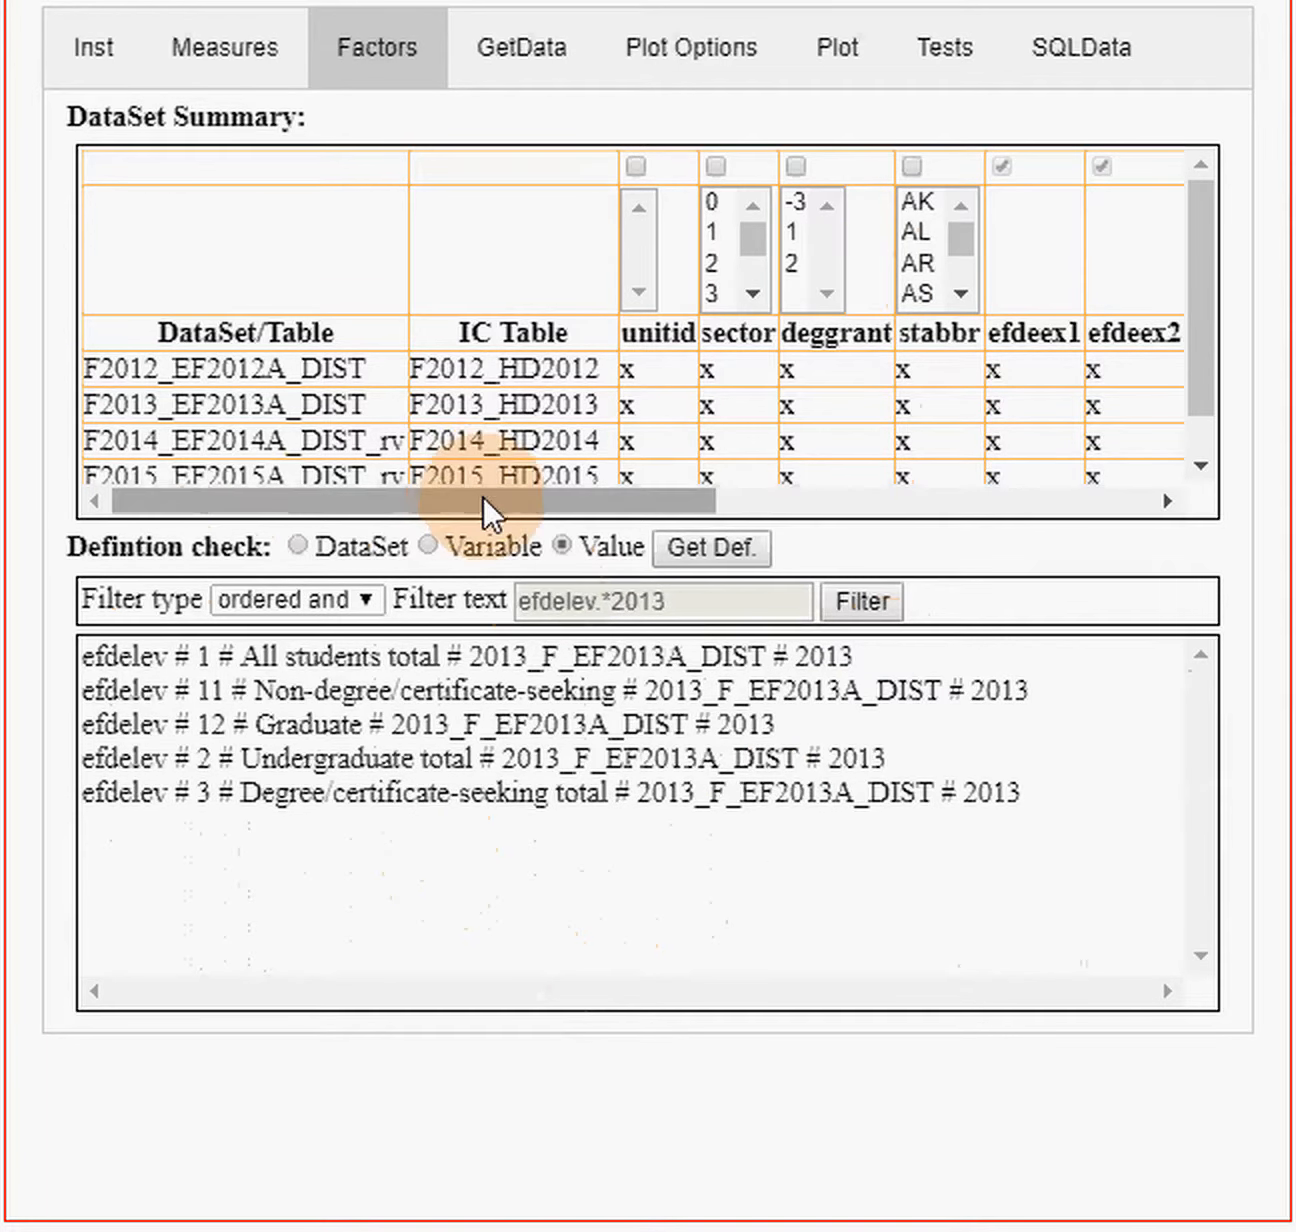
- Compare the efdelev column in the dataset summary with its 2013 student-level value definitions
left_click_drag(482, 497, 979, 528)
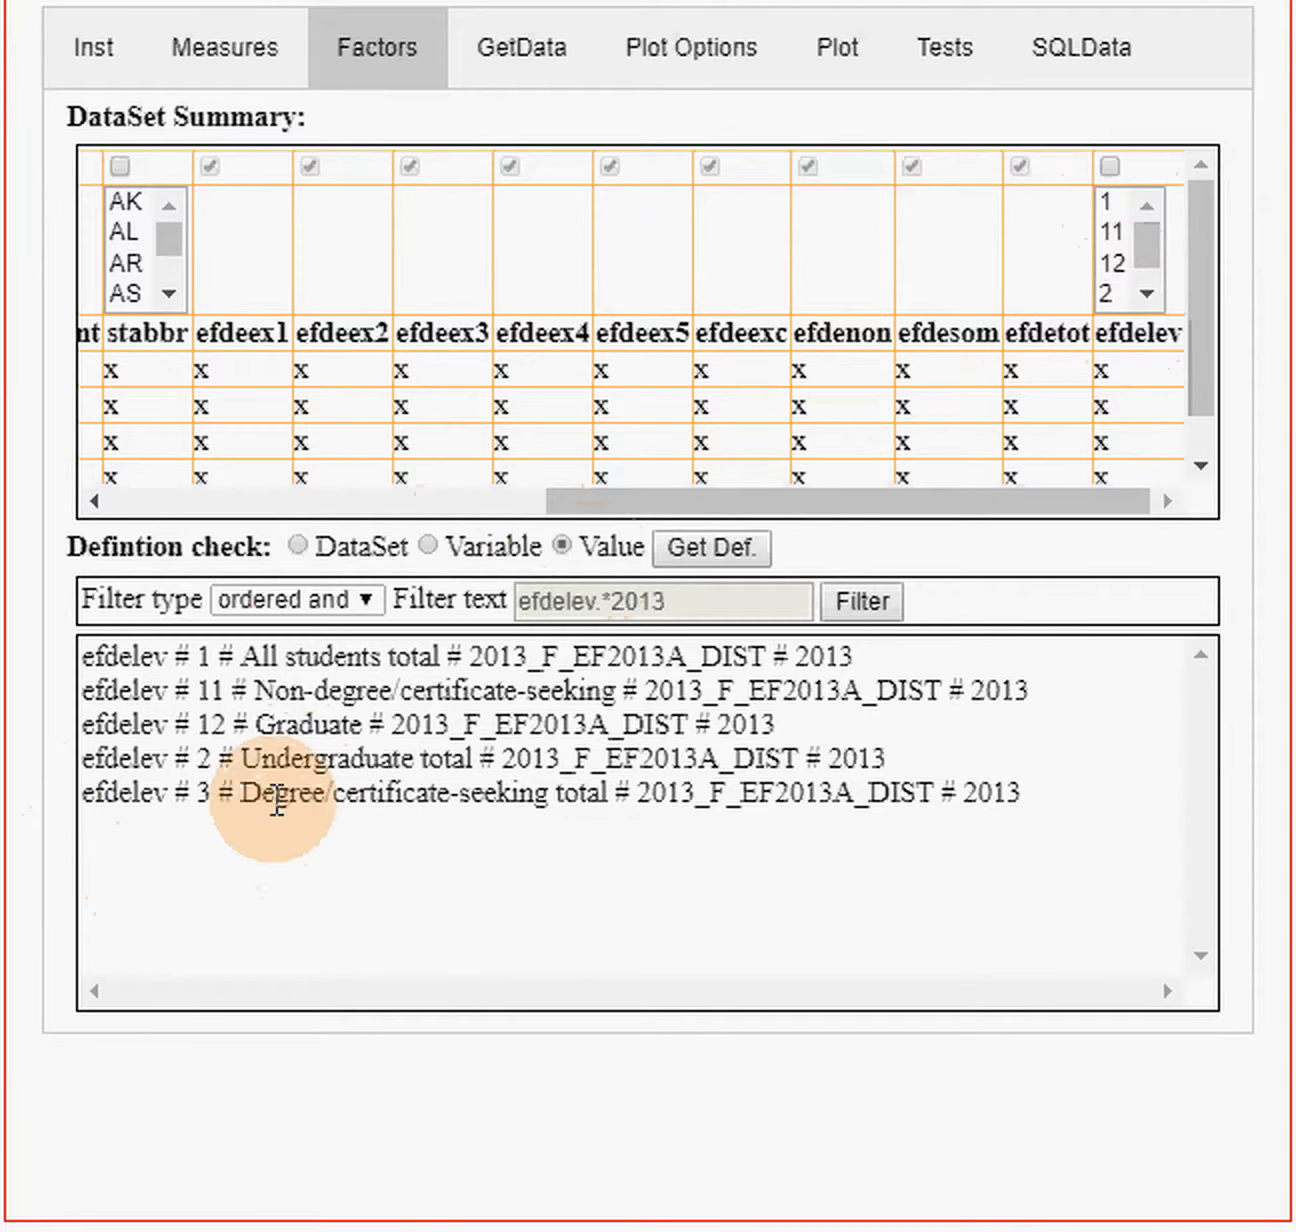
left_click_drag(250, 800, 560, 803)
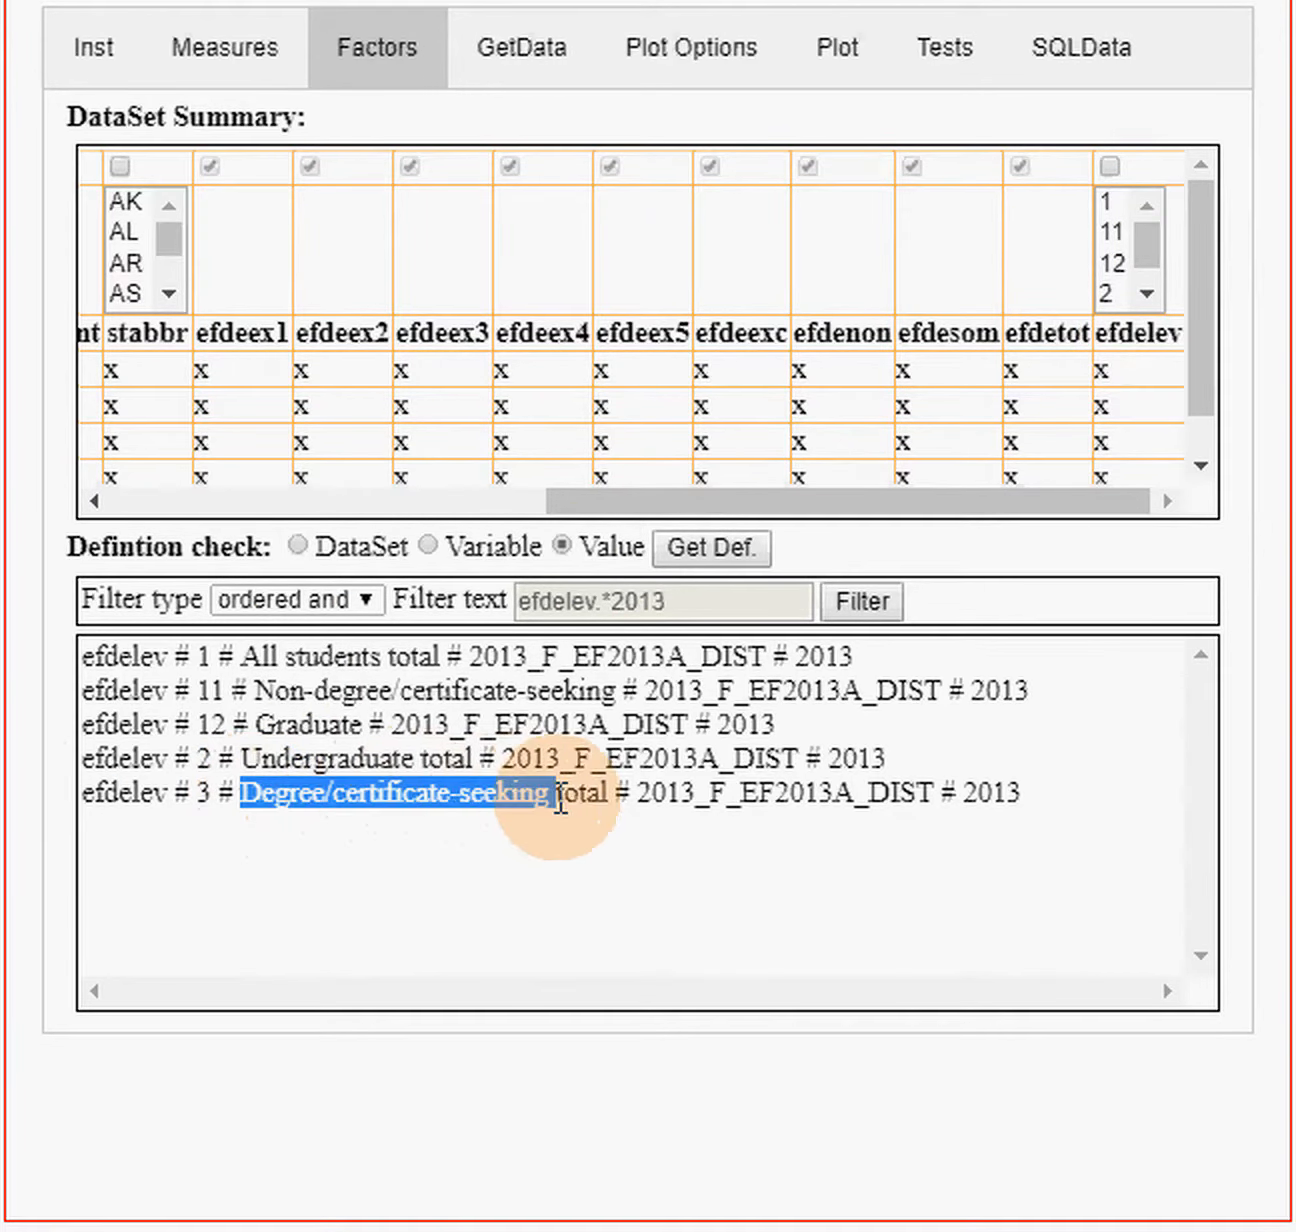
left_click_drag(263, 761, 413, 760)
left_click_drag(298, 724, 391, 722)
left_click_drag(275, 689, 602, 690)
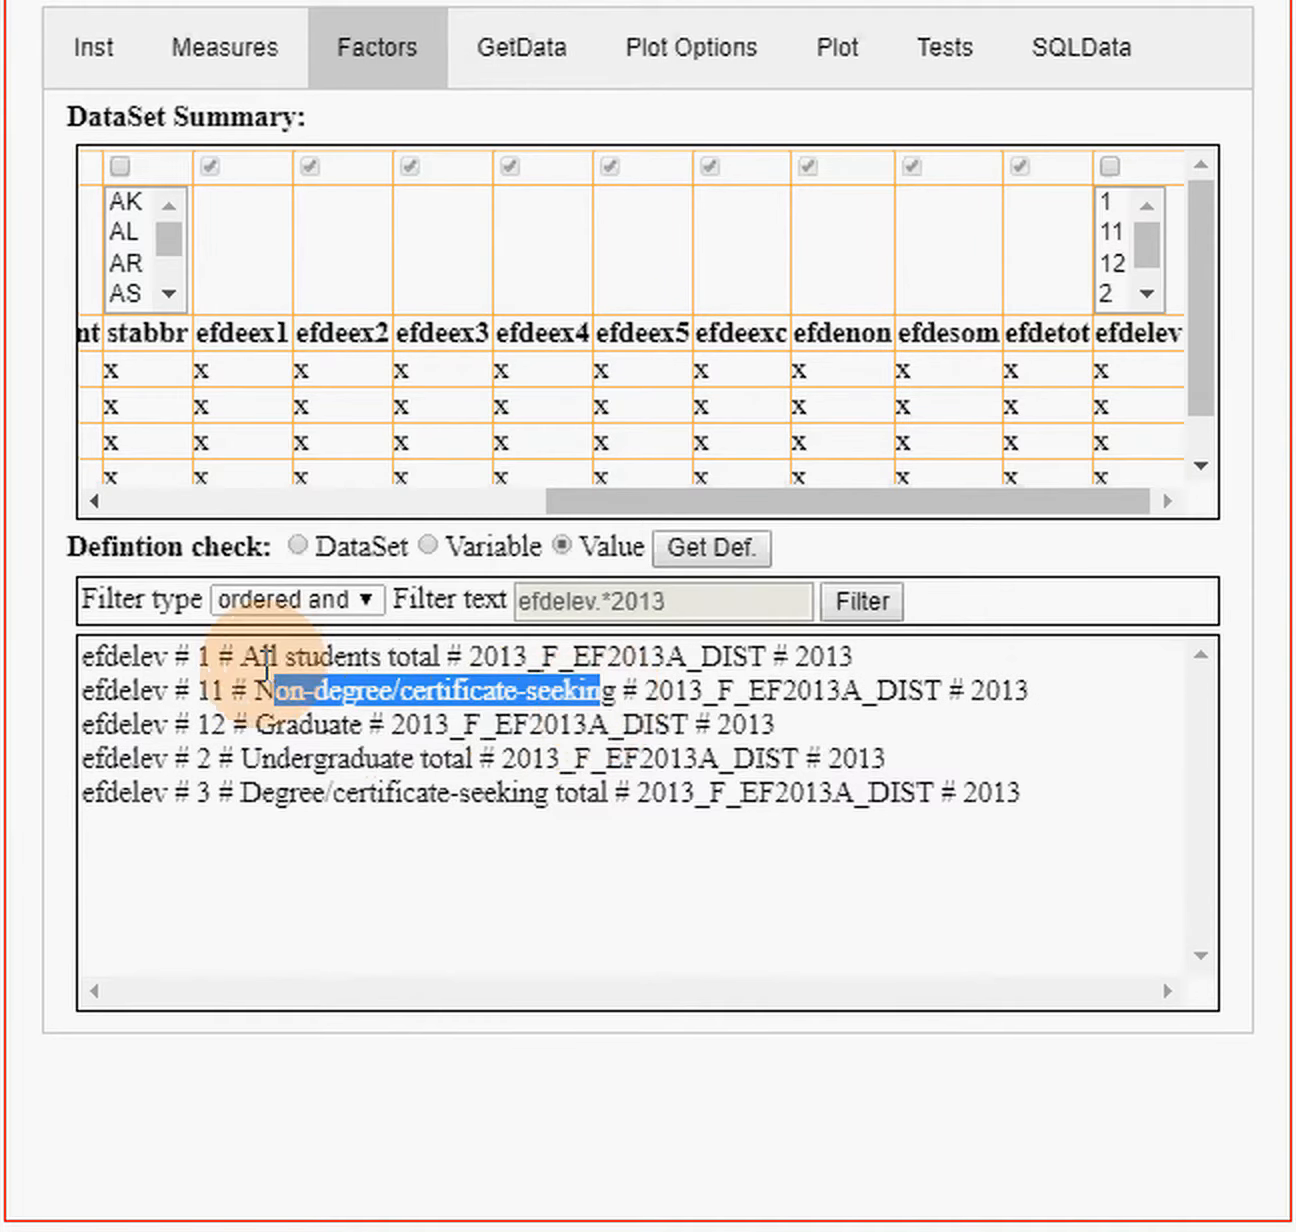
left_click_drag(263, 656, 513, 656)
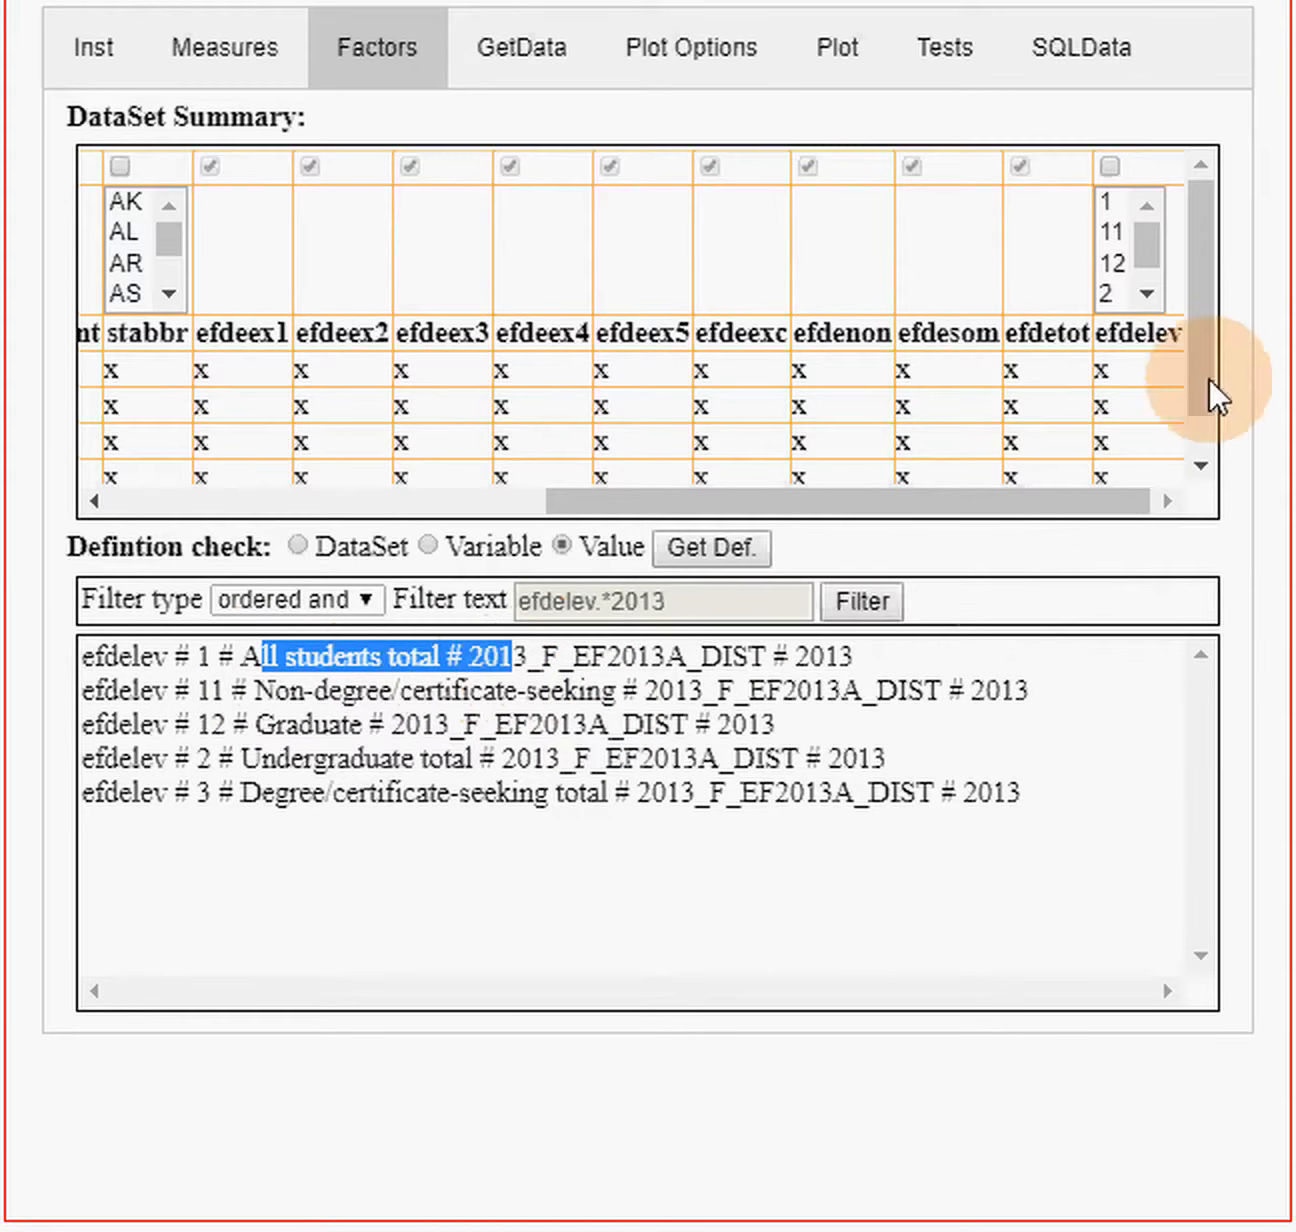
- Select the efdelev values 11, 12, 2 and 3 in the dataset summary
left_click(1109, 232)
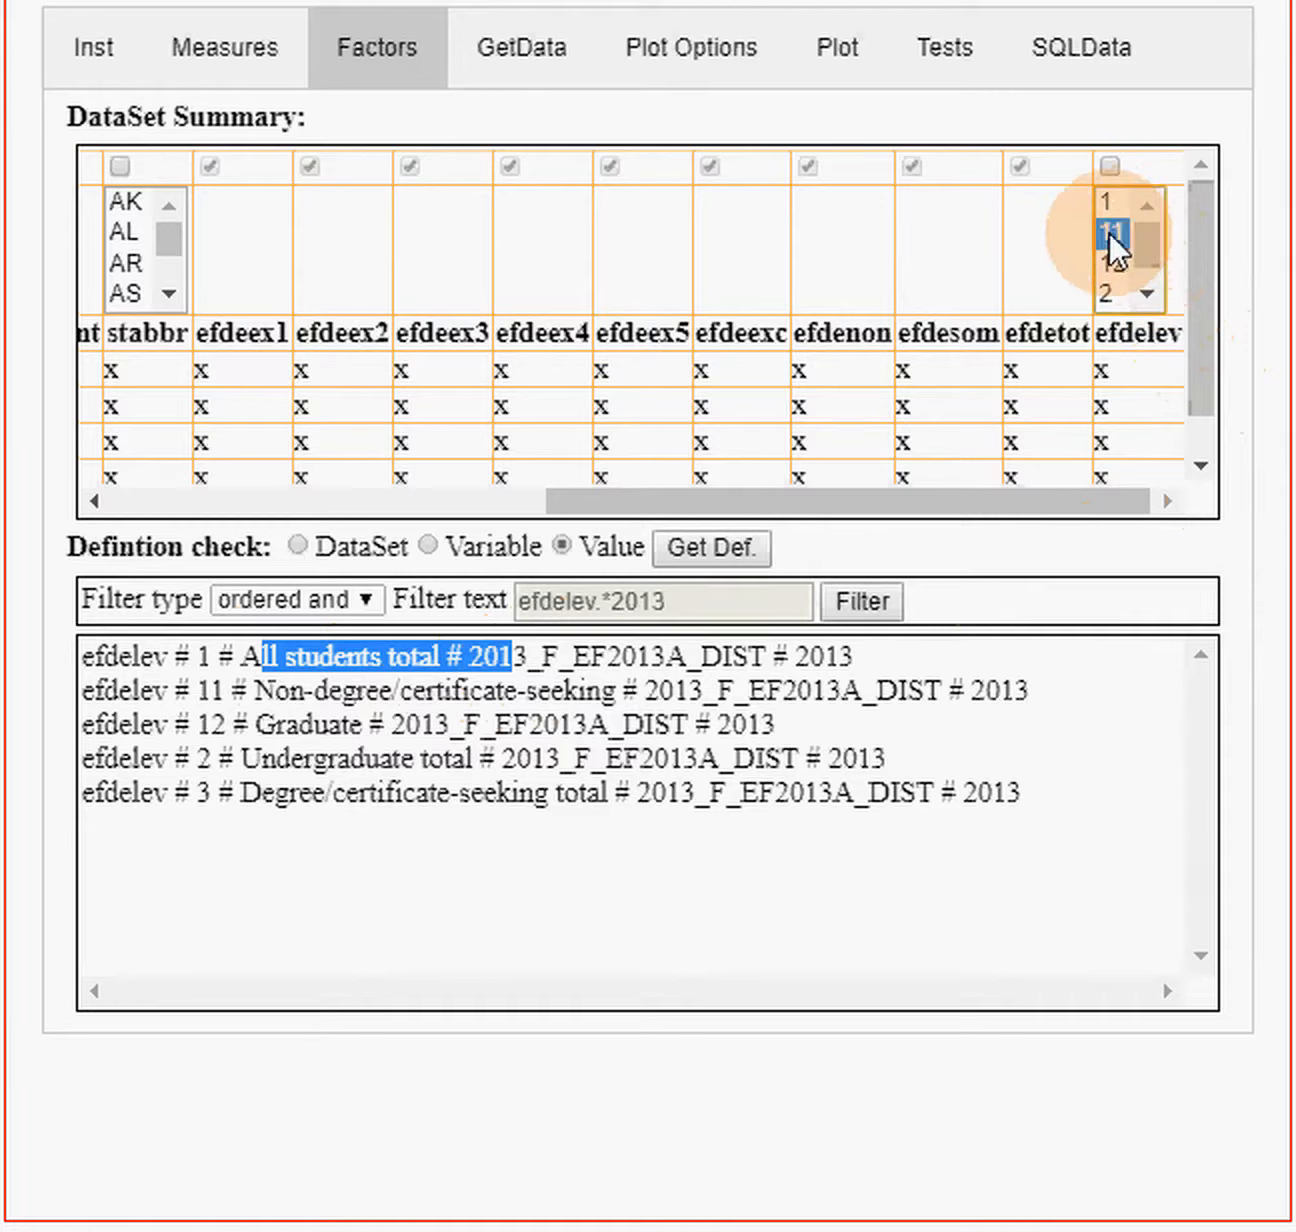
scroll(1212, 331, "down", 1)
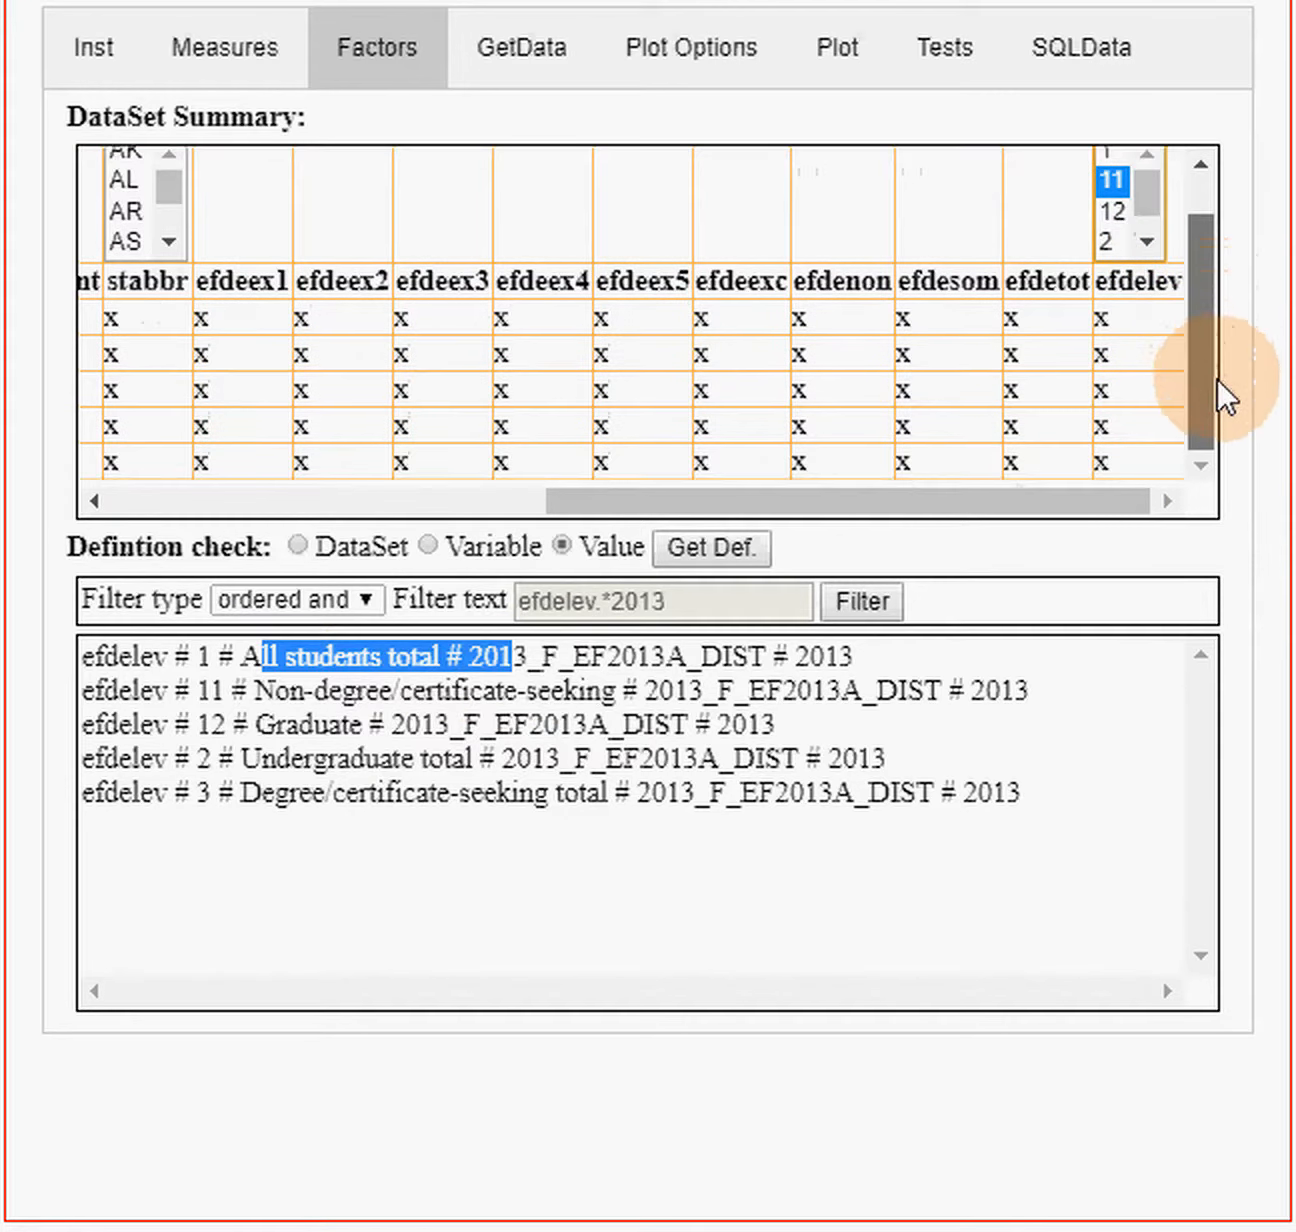
left_click(1147, 242)
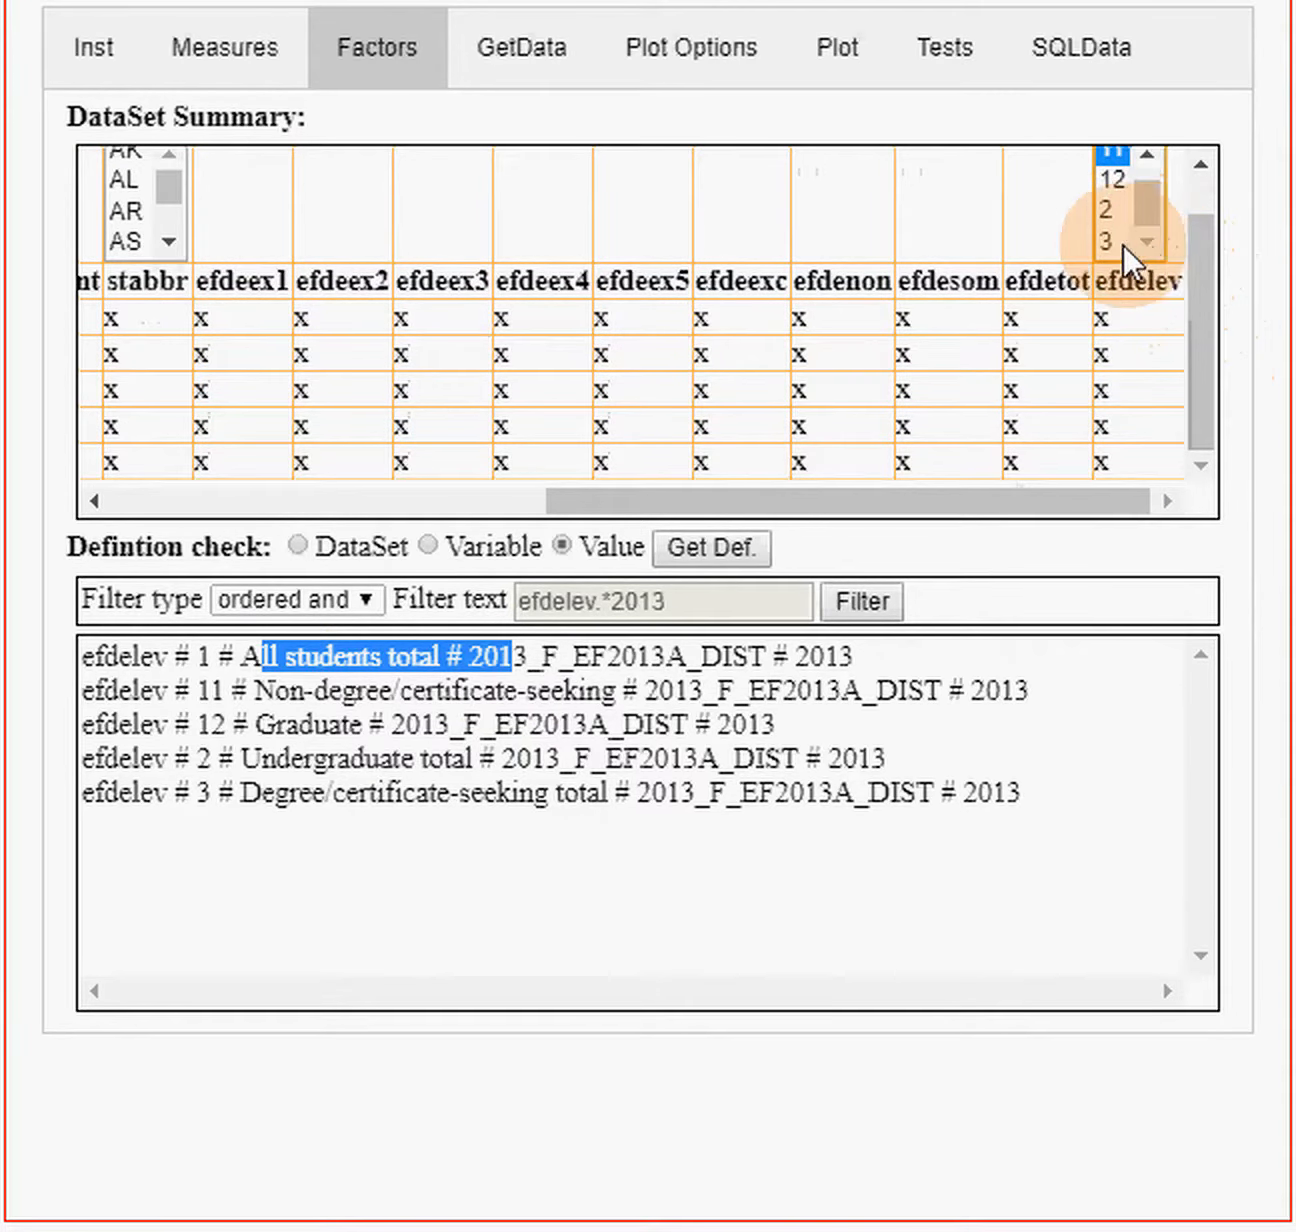
left_click(1122, 243, "shift")
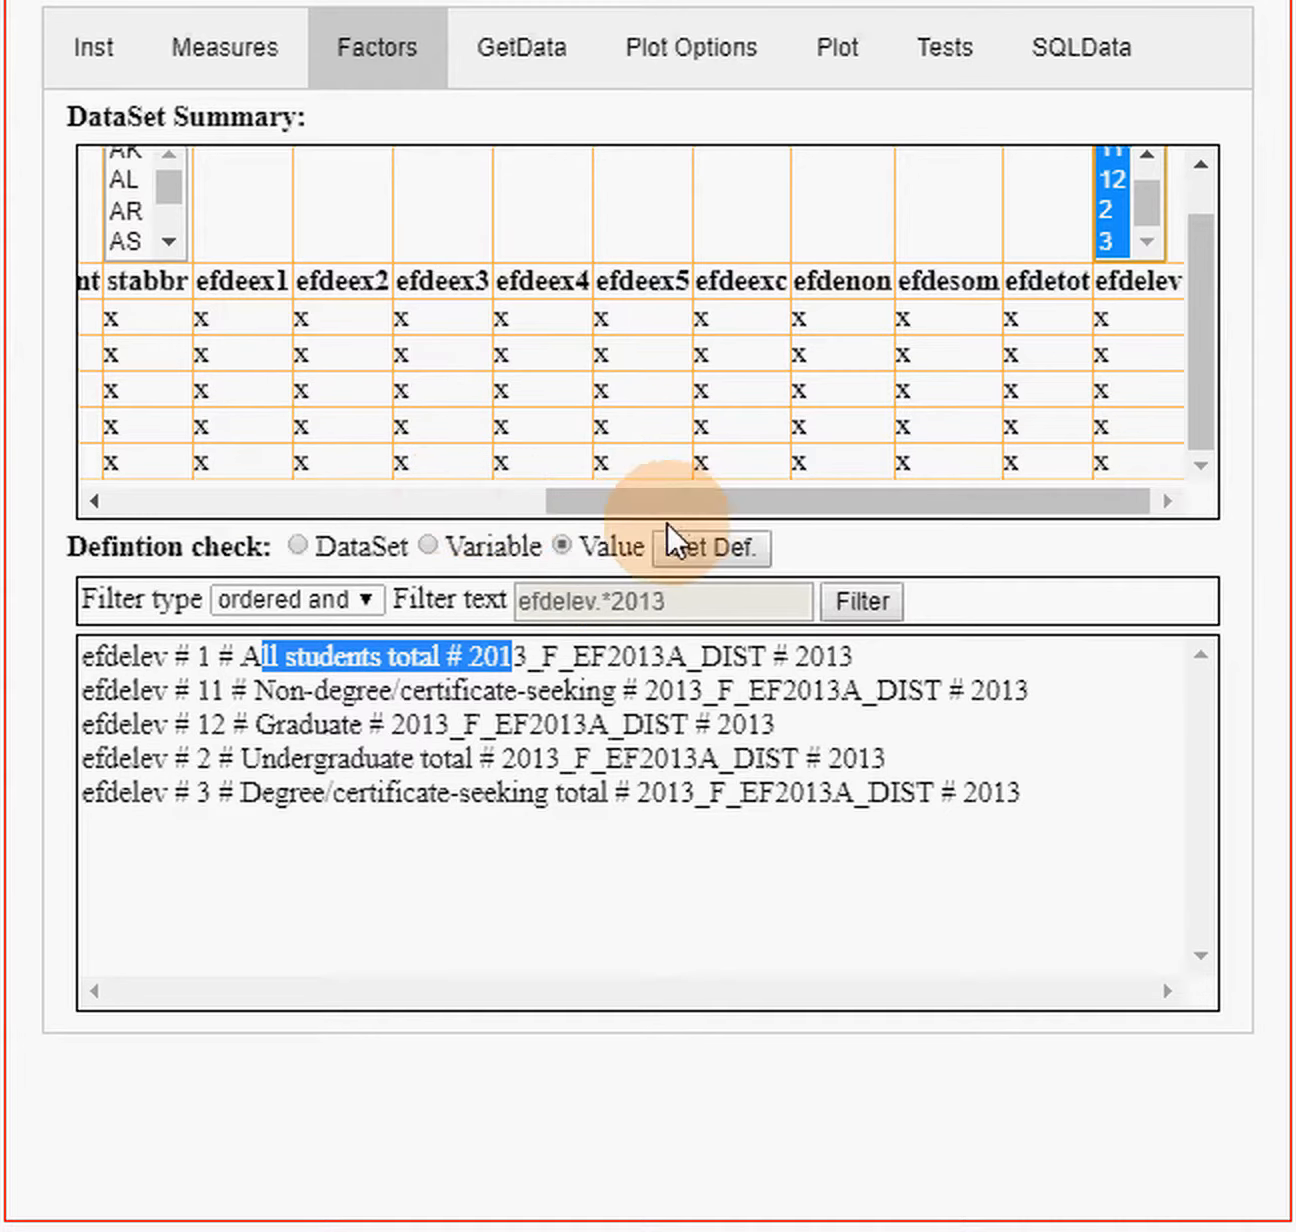
- Include the institution variables unitid, sector, deggrant and stabbr in the dataset summary
left_click_drag(658, 501, 211, 521)
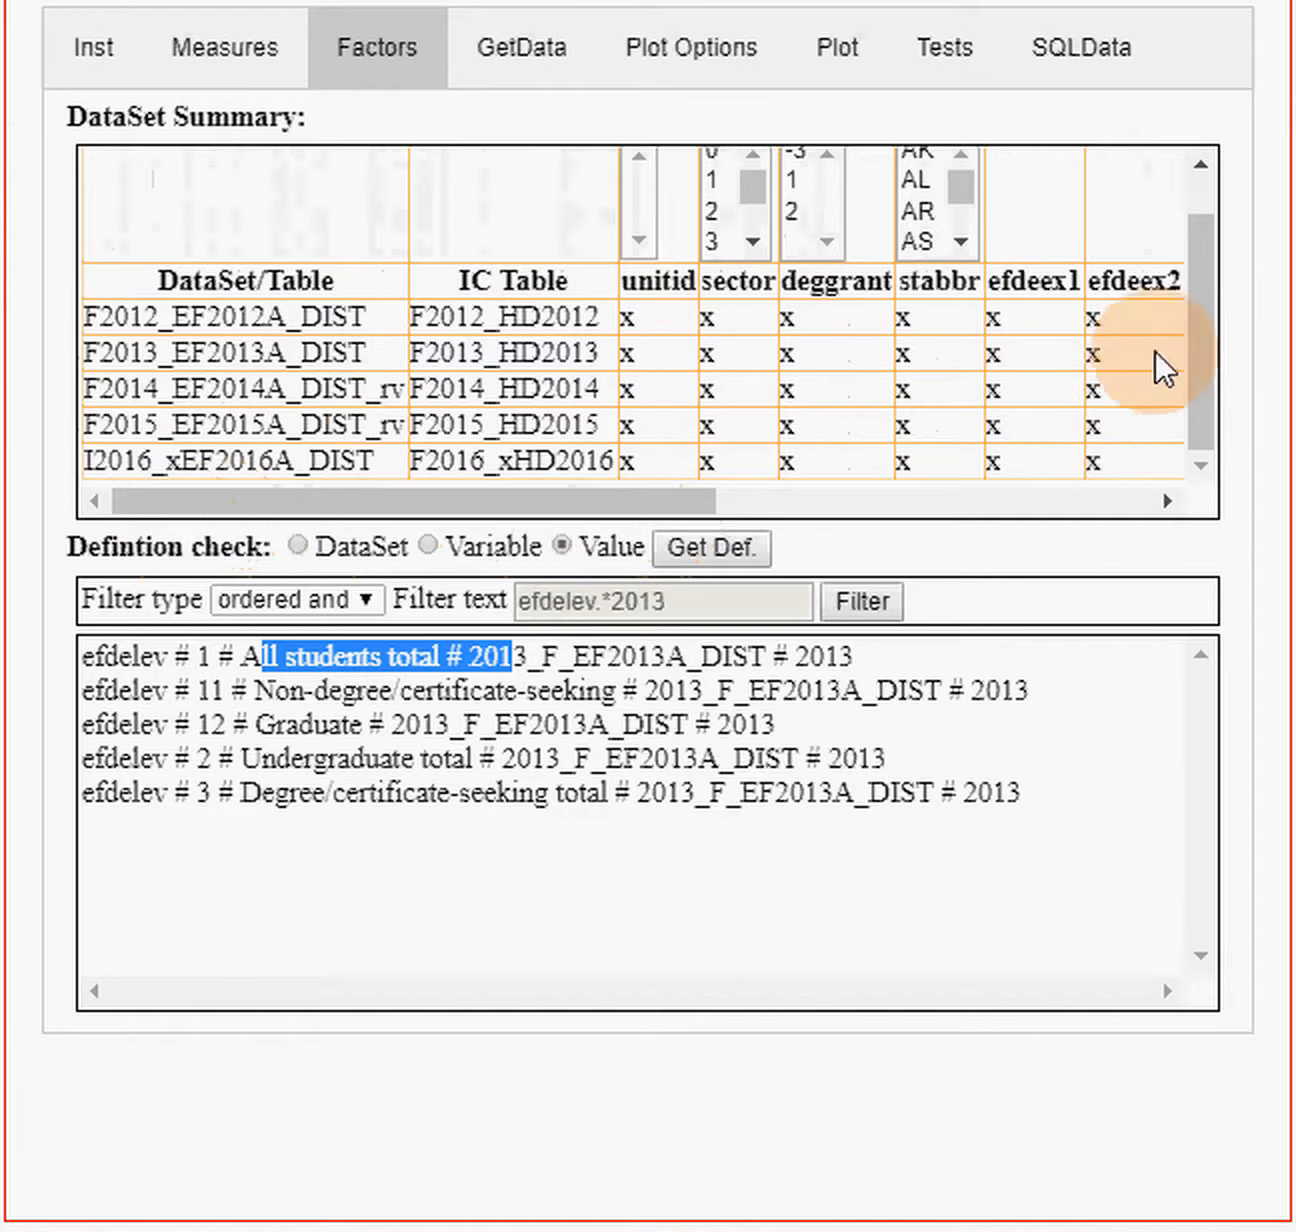
left_click_drag(1204, 355, 1198, 293)
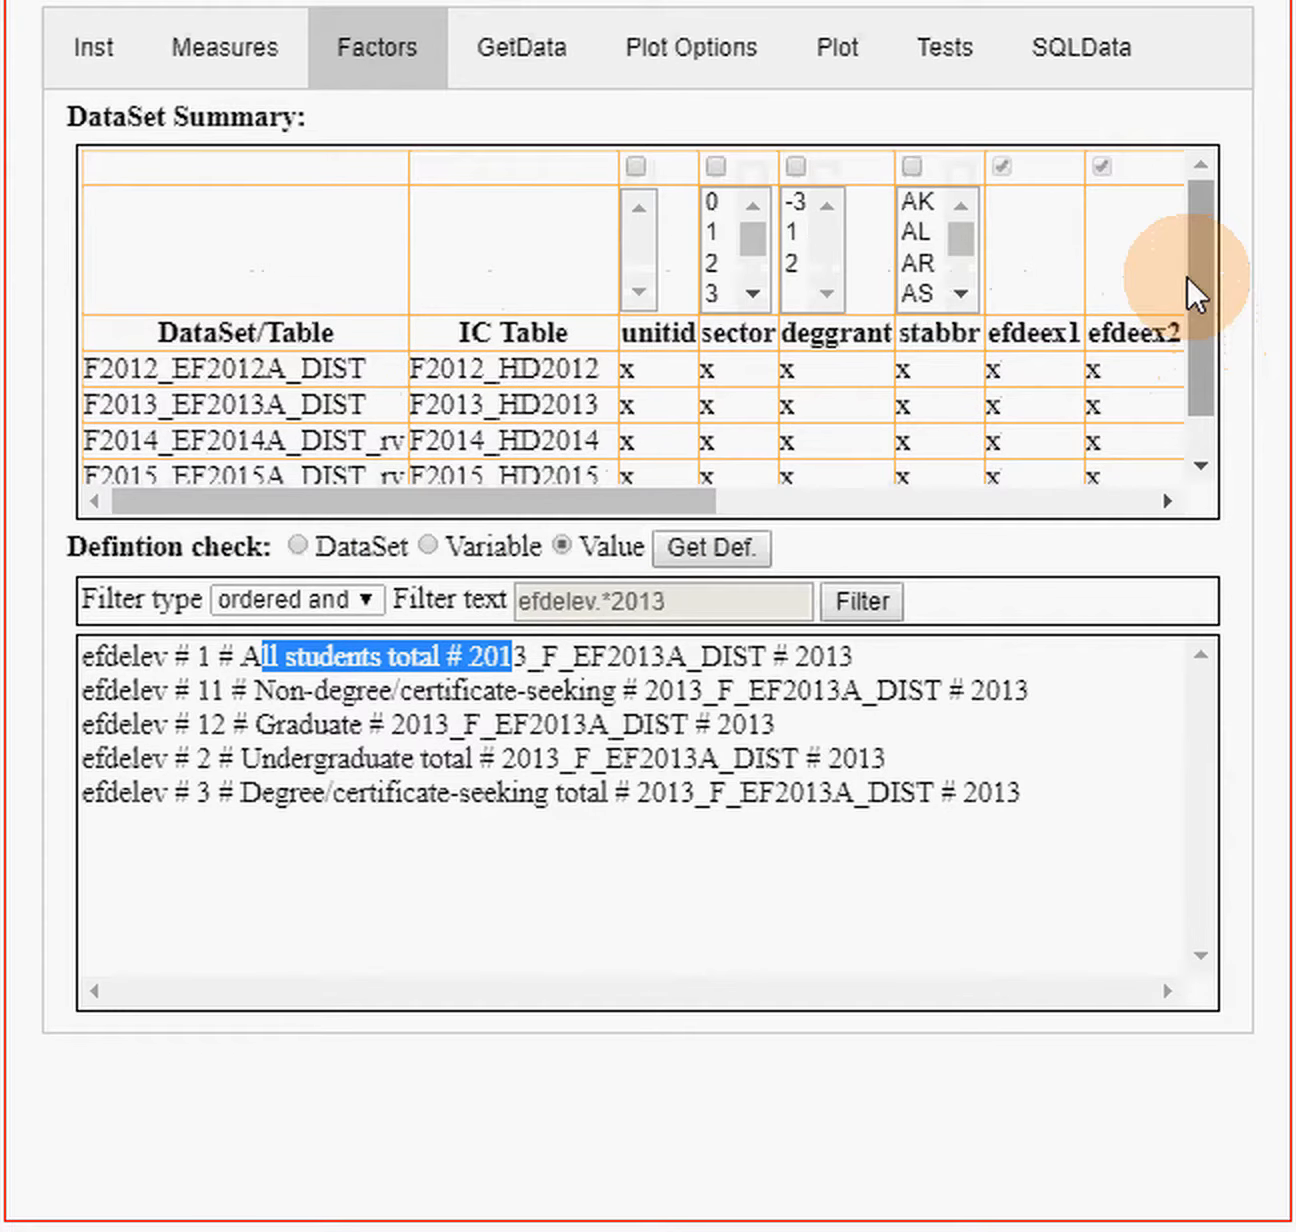
left_click(640, 169)
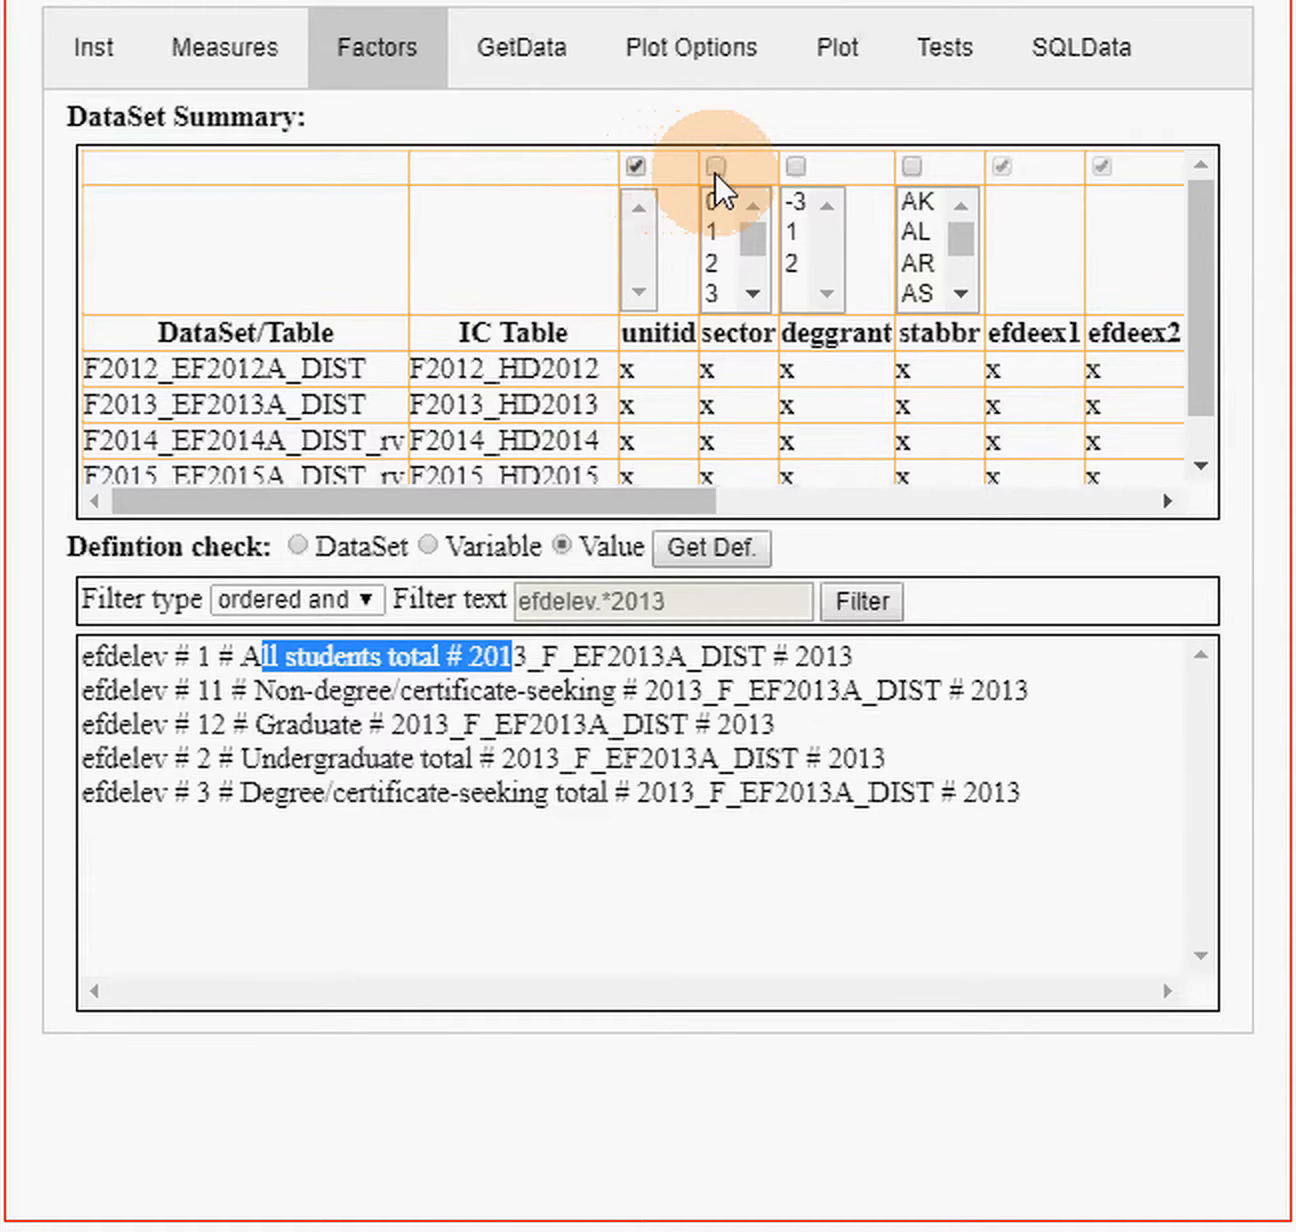
left_click(714, 169)
left_click(795, 167)
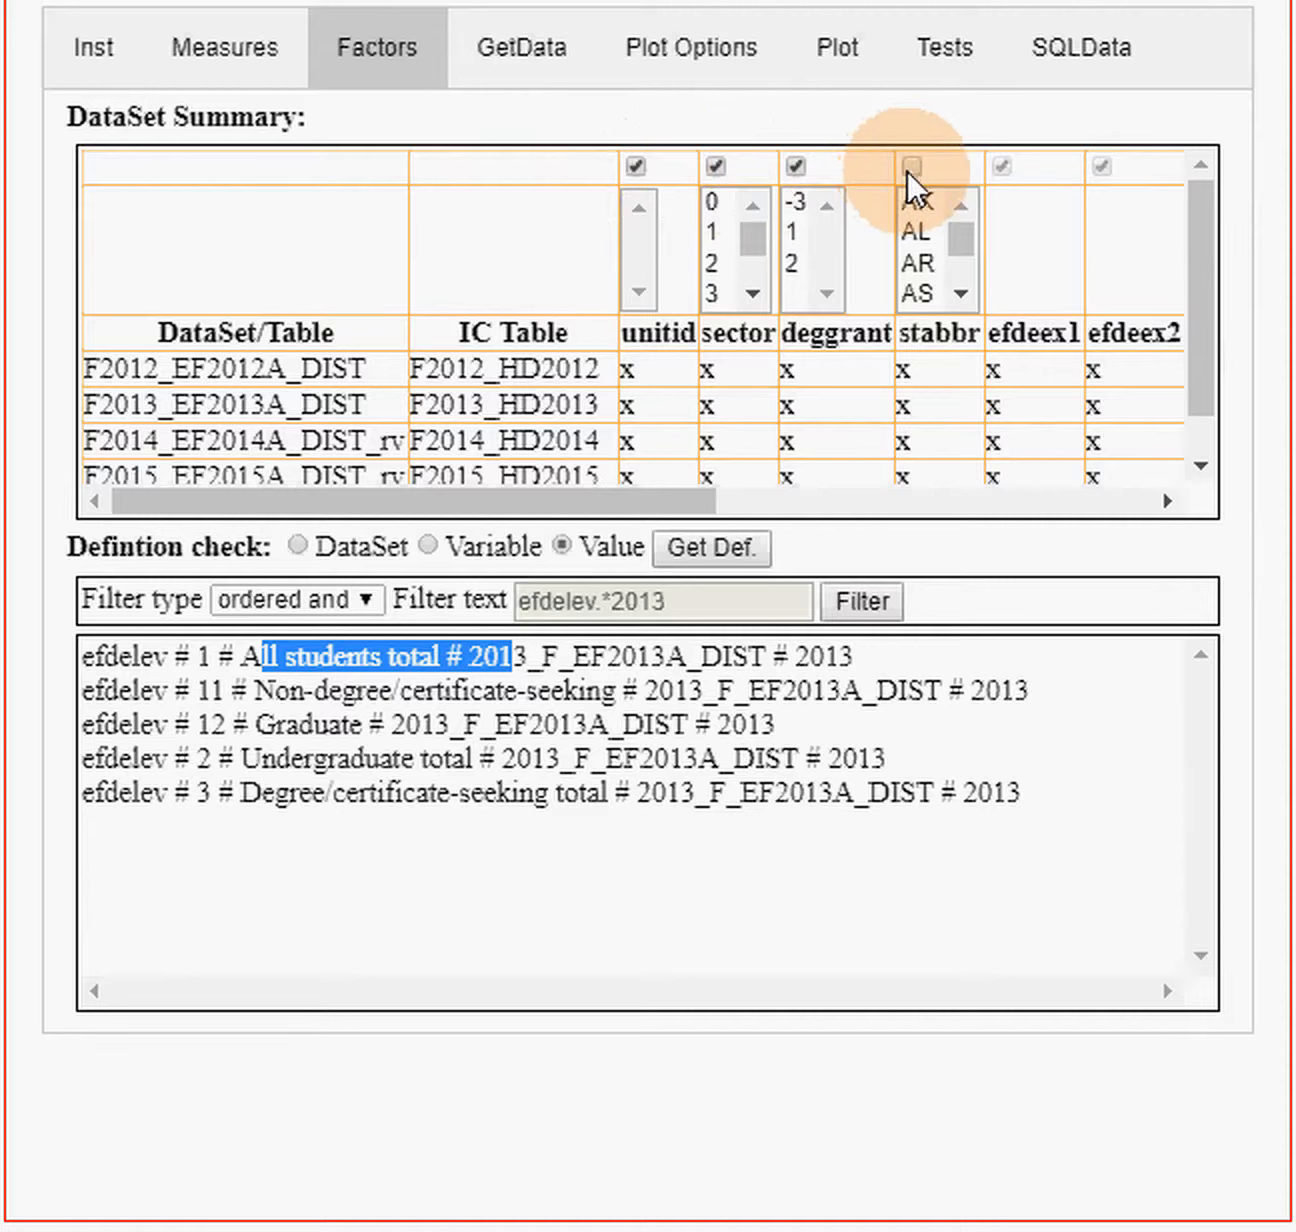
left_click(908, 167)
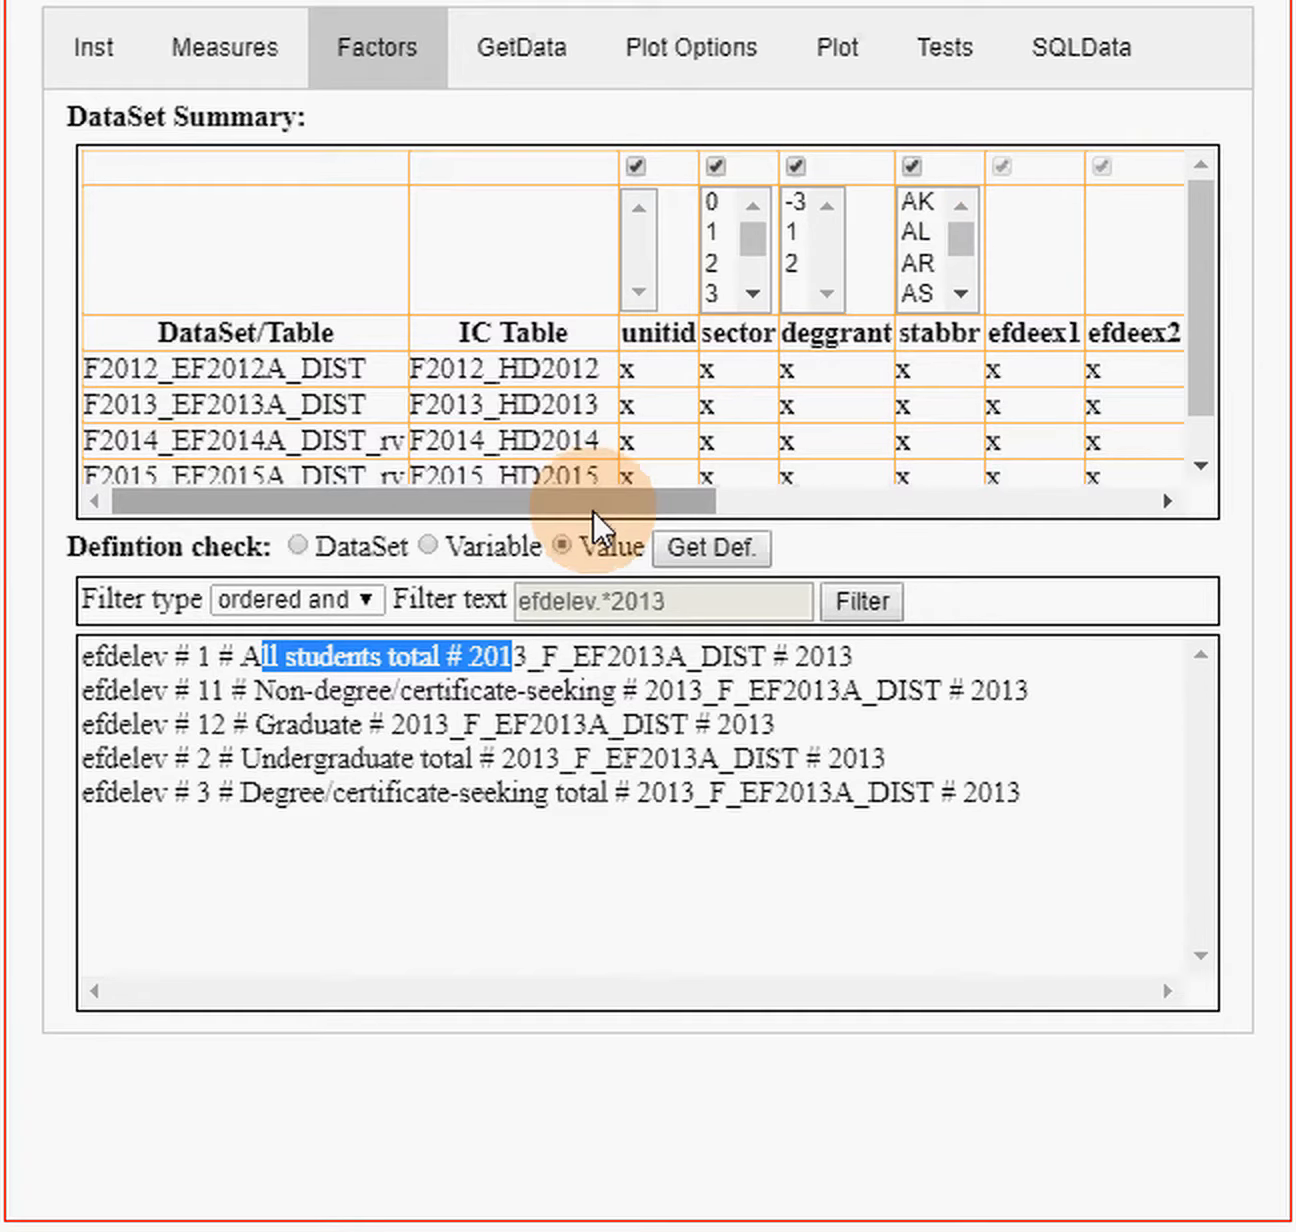
- Ready the current selections for data retrieval and check the filled-in Get Data parameters
left_click(938, 62)
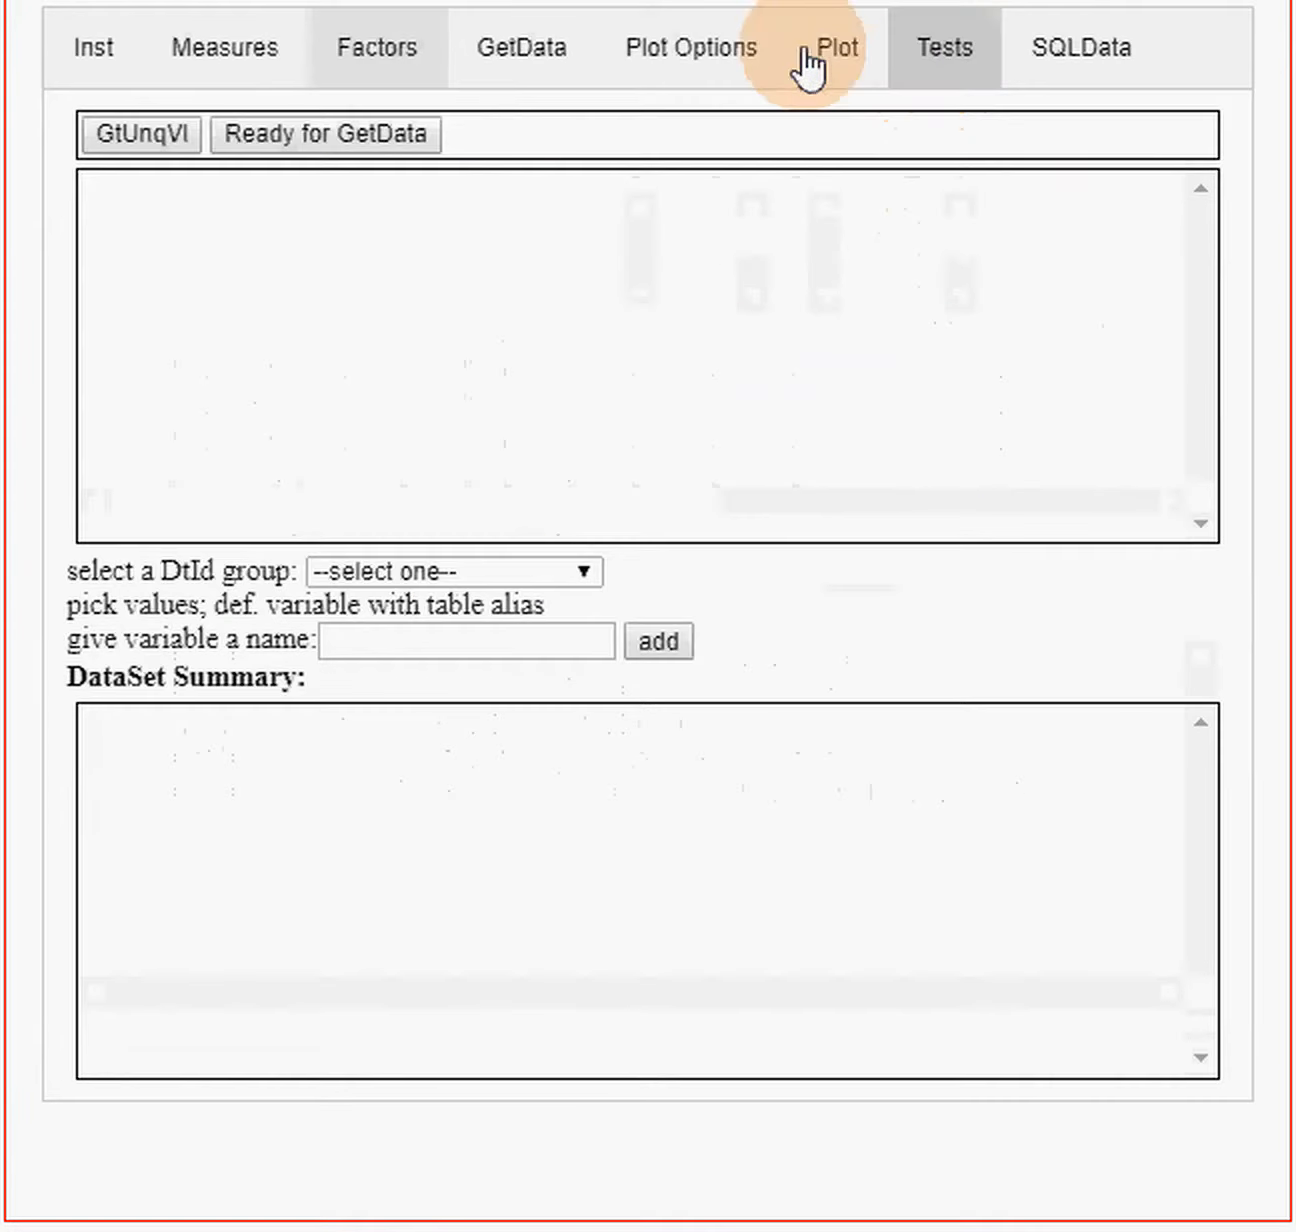
left_click(280, 129)
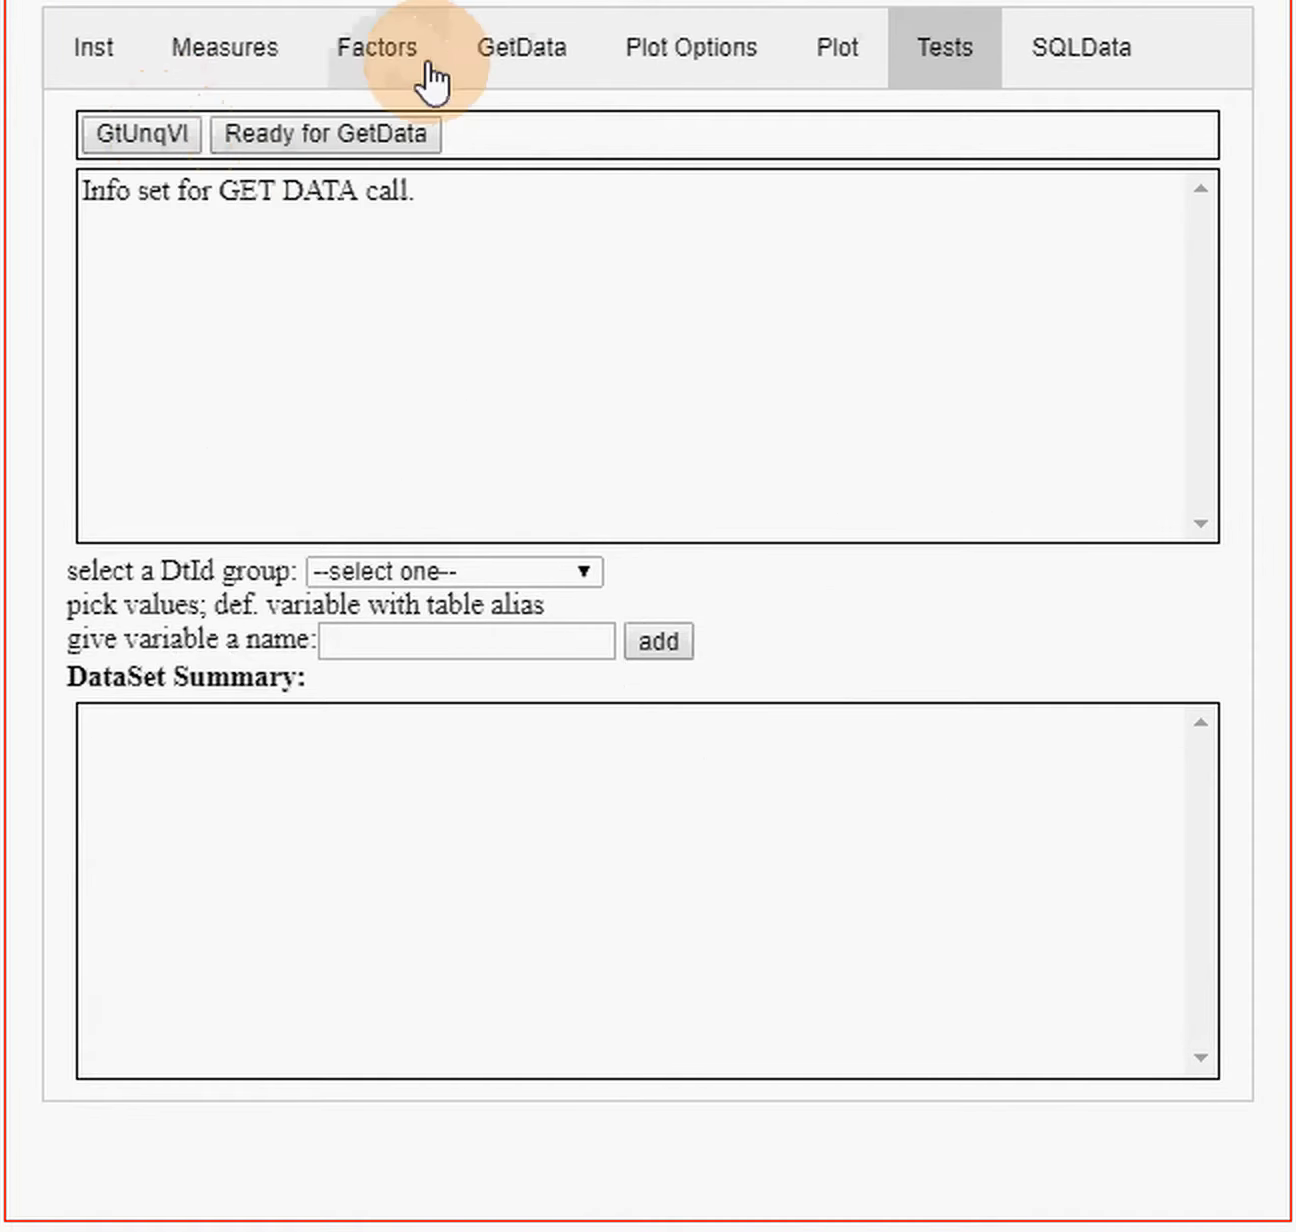
left_click(524, 58)
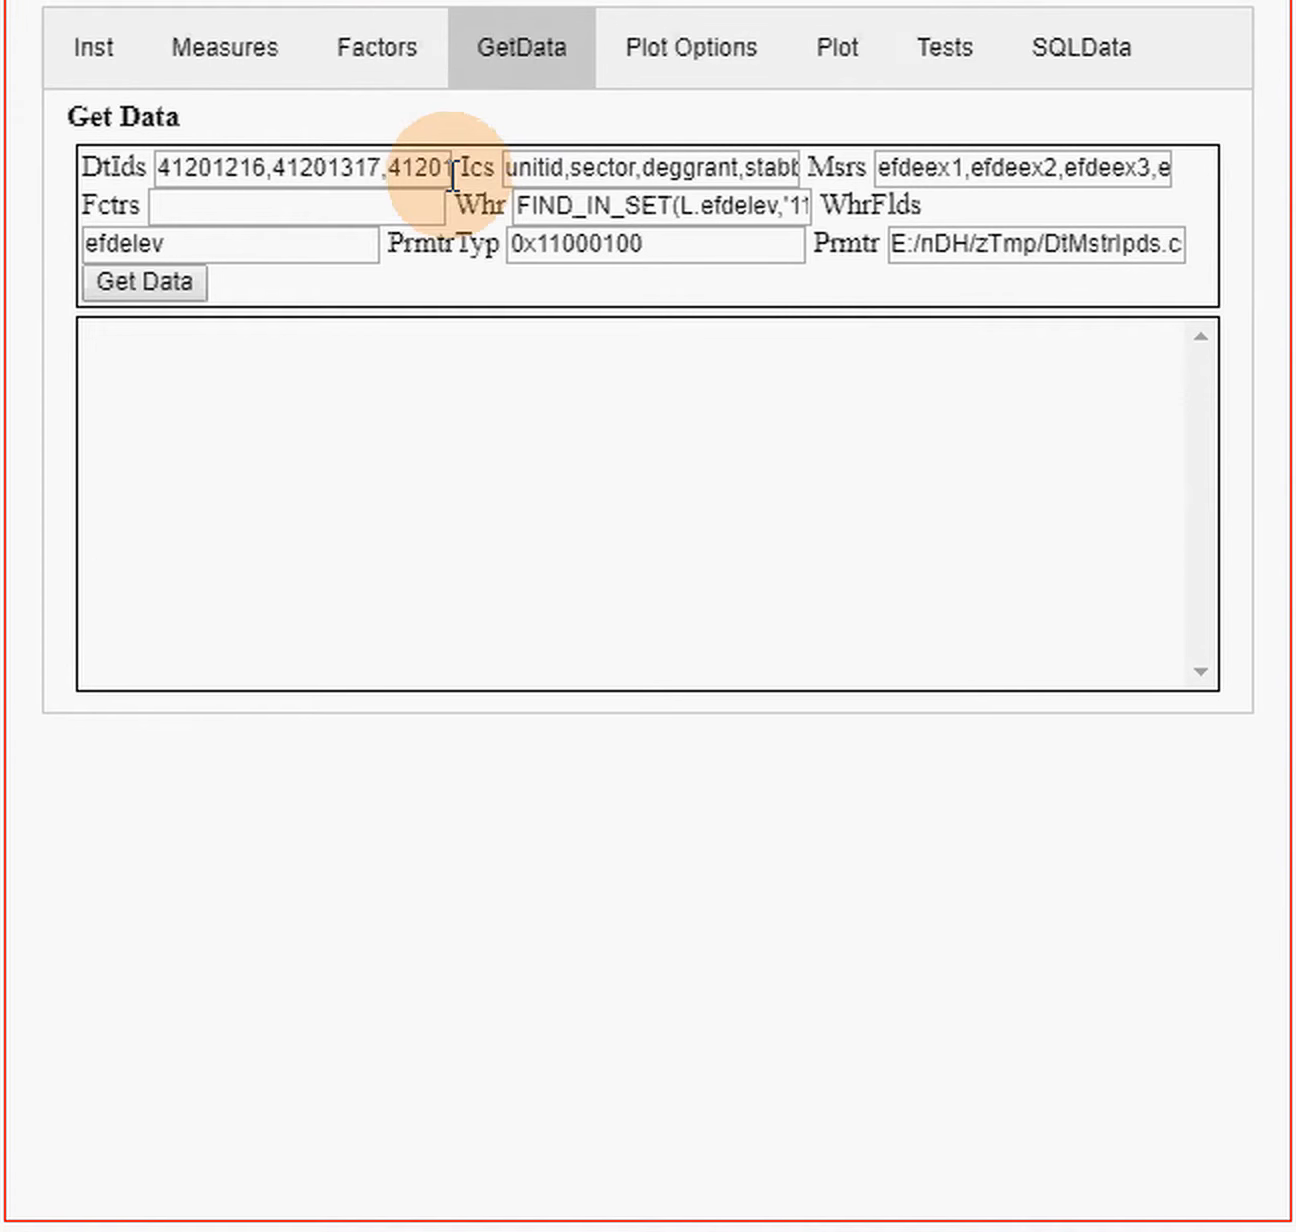
- Include efdelev as a factor in the dataset summary, and retrieve the data for the updated selections
left_click(385, 64)
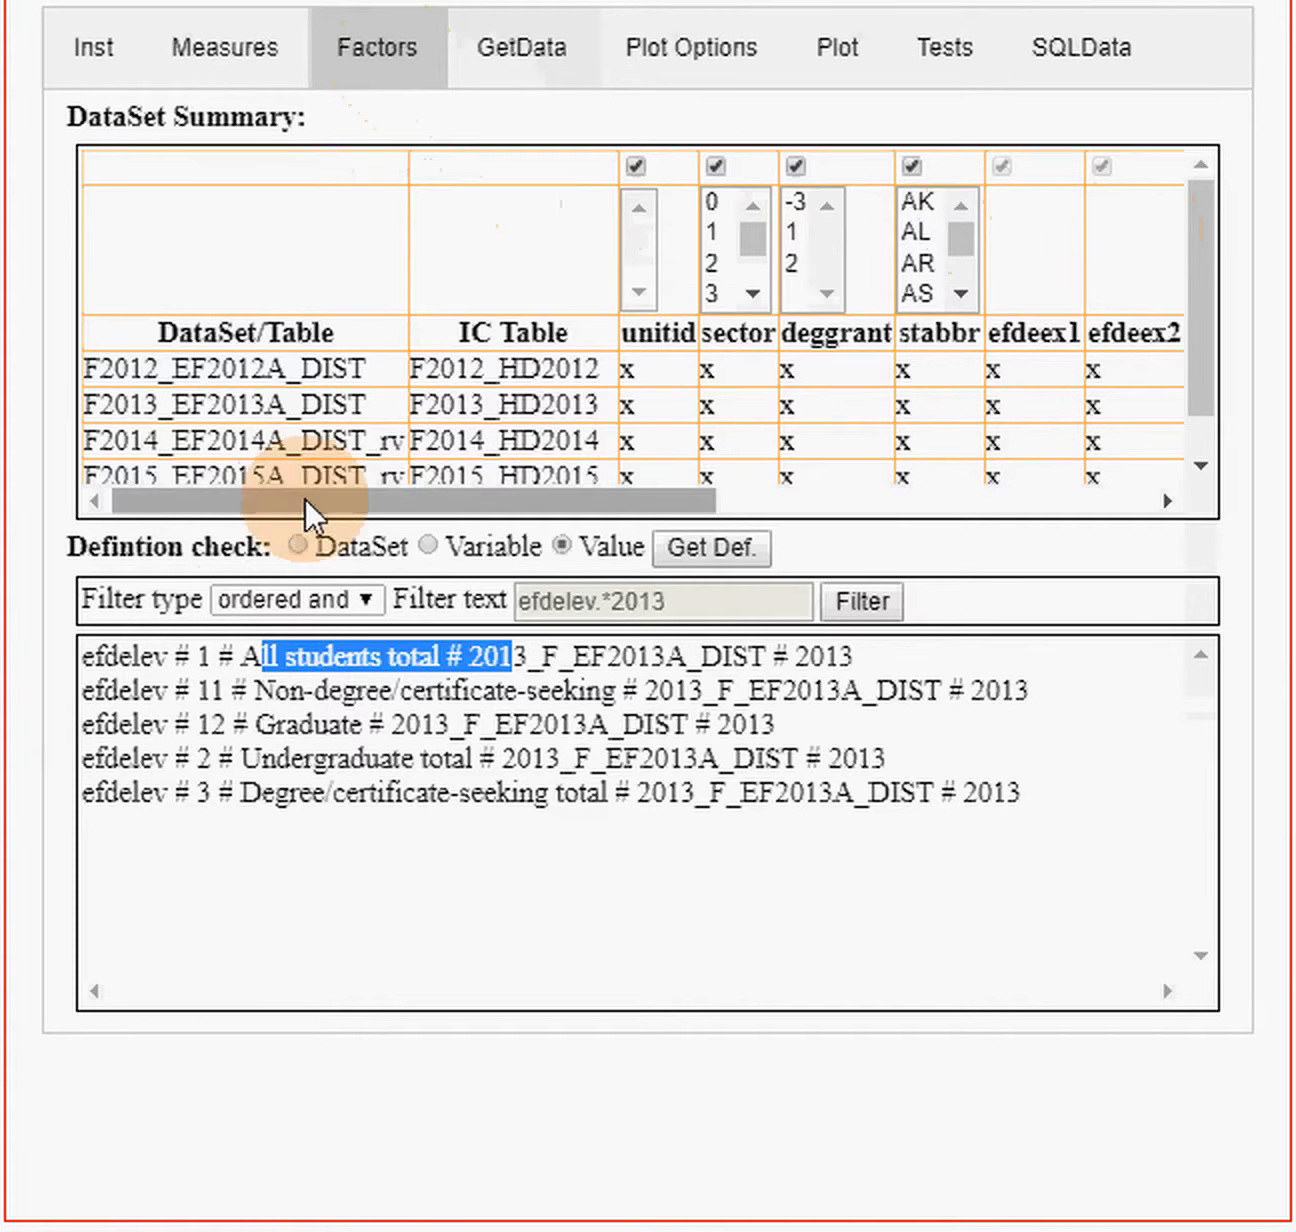
left_click_drag(303, 496, 848, 538)
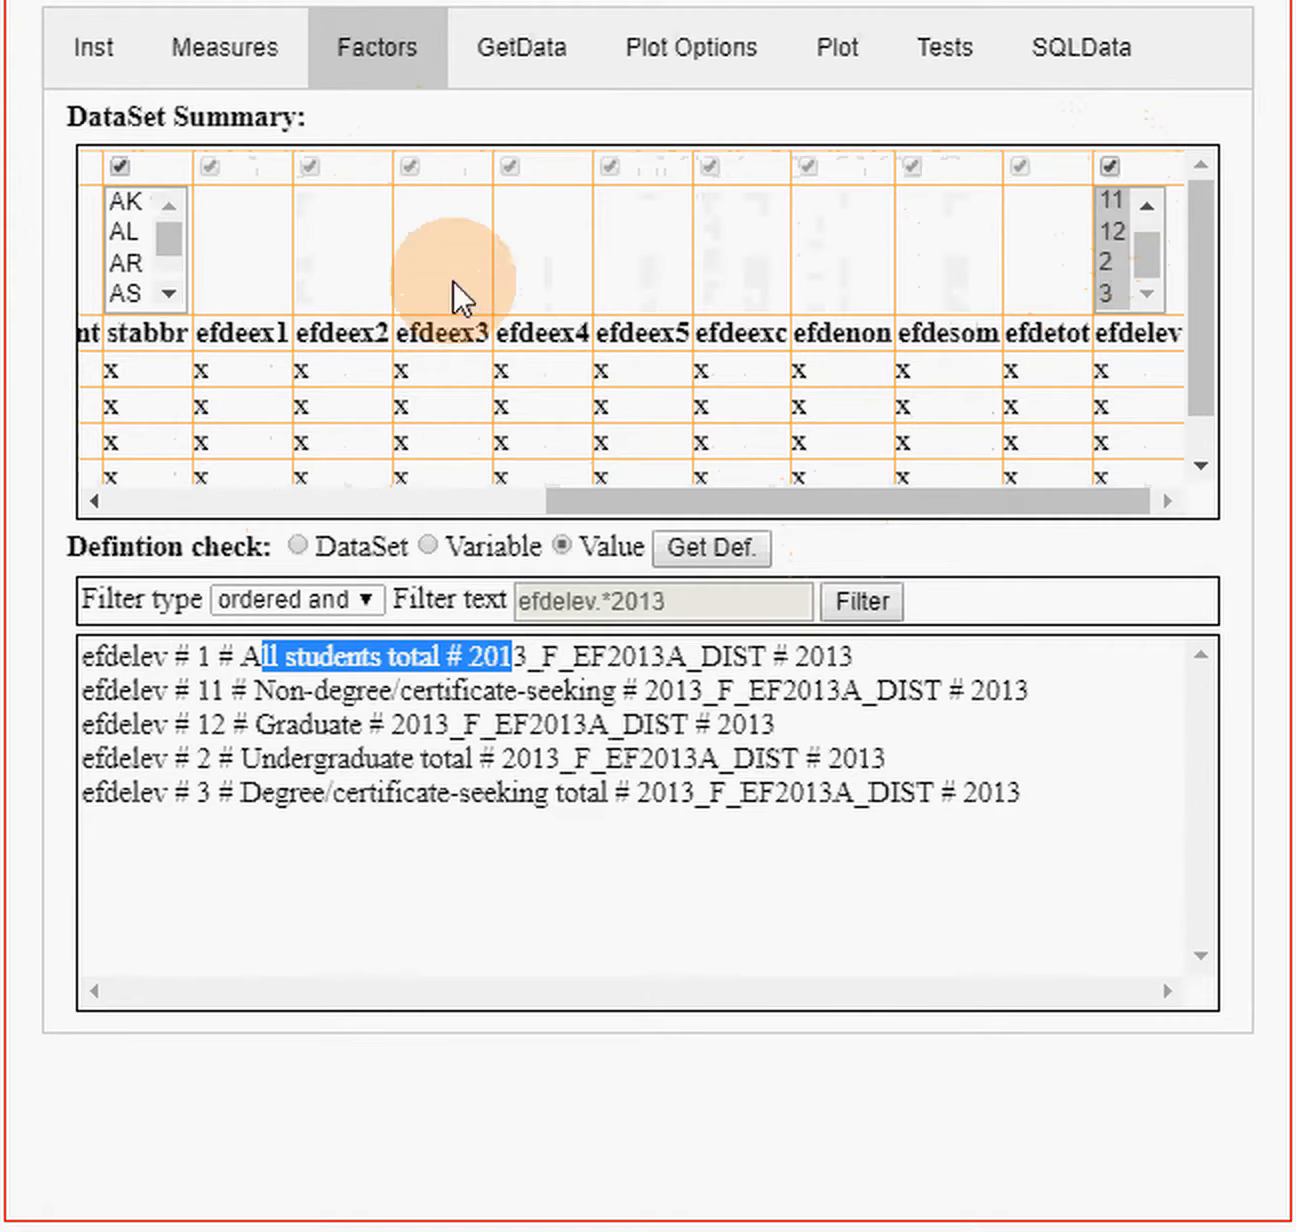
left_click(966, 75)
left_click(275, 133)
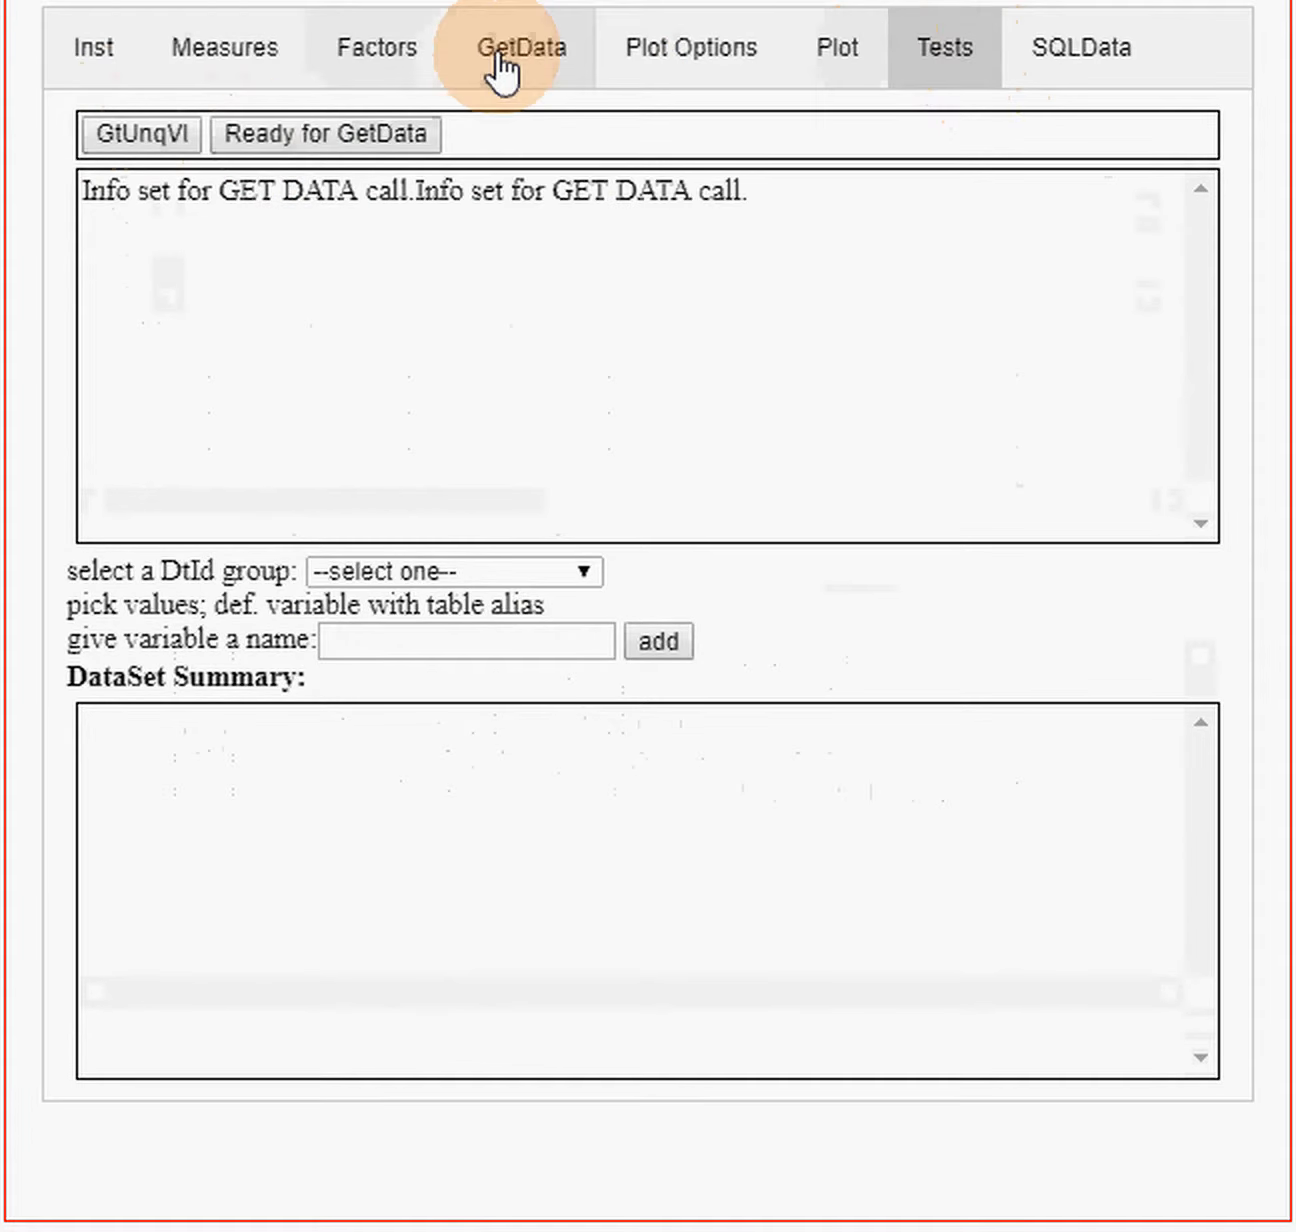
left_click(498, 62)
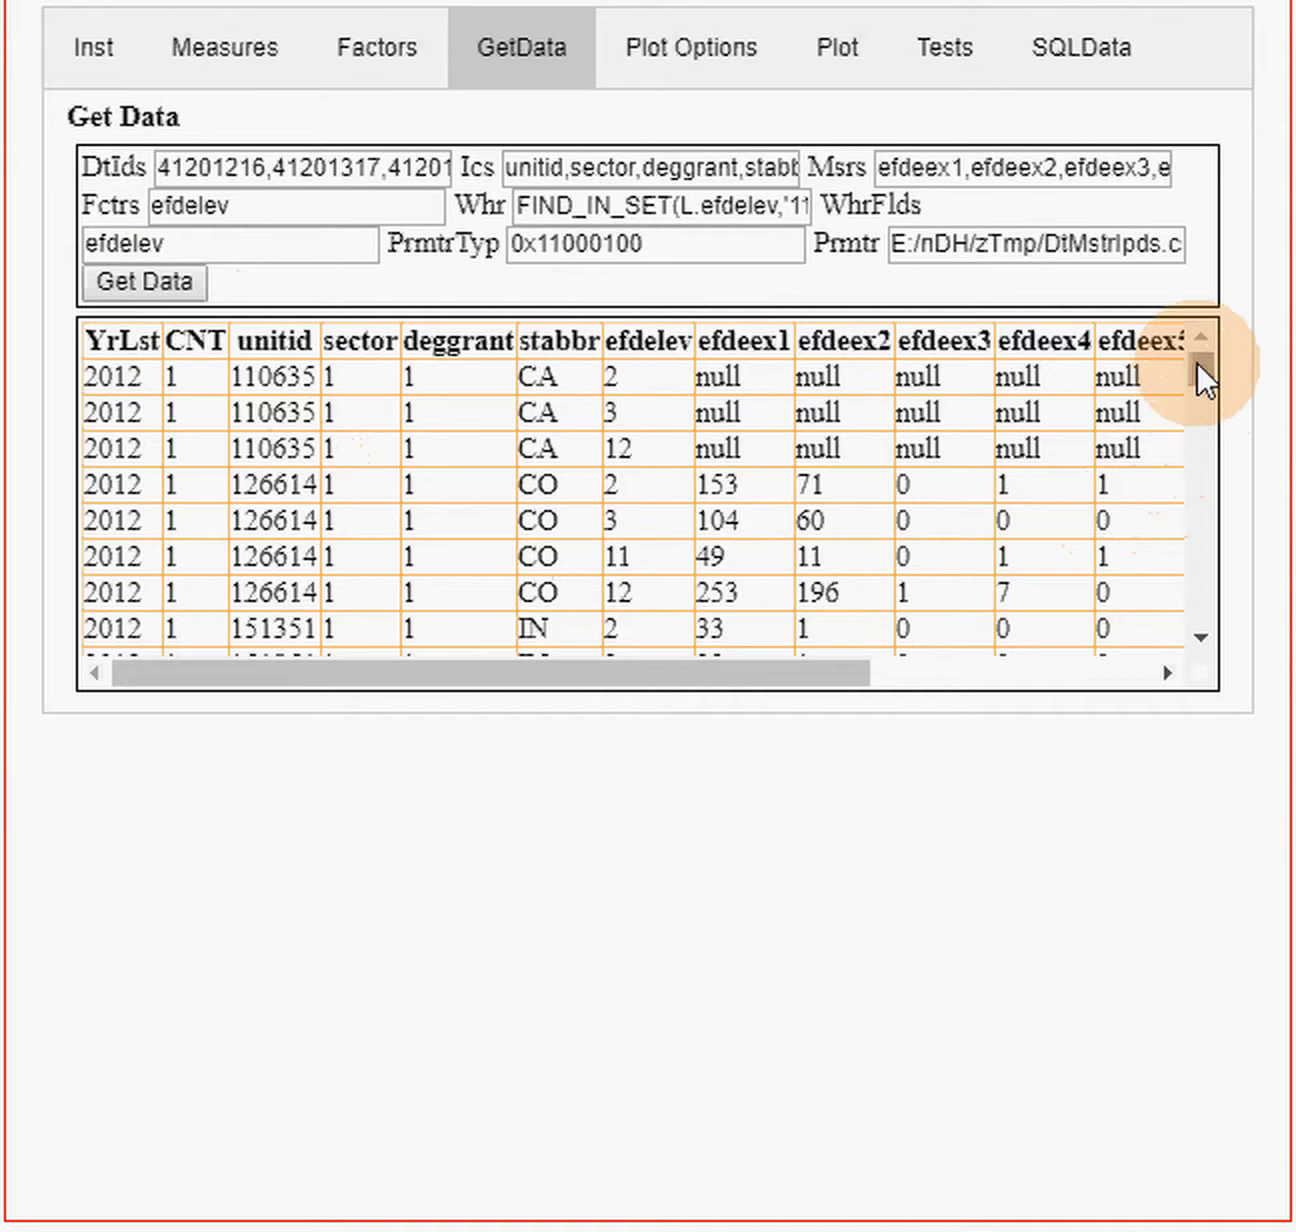
mouse_move(1198, 357)
left_mouse_down()
mouse_move(1200, 607)
mouse_move(1208, 323)
left_mouse_up()
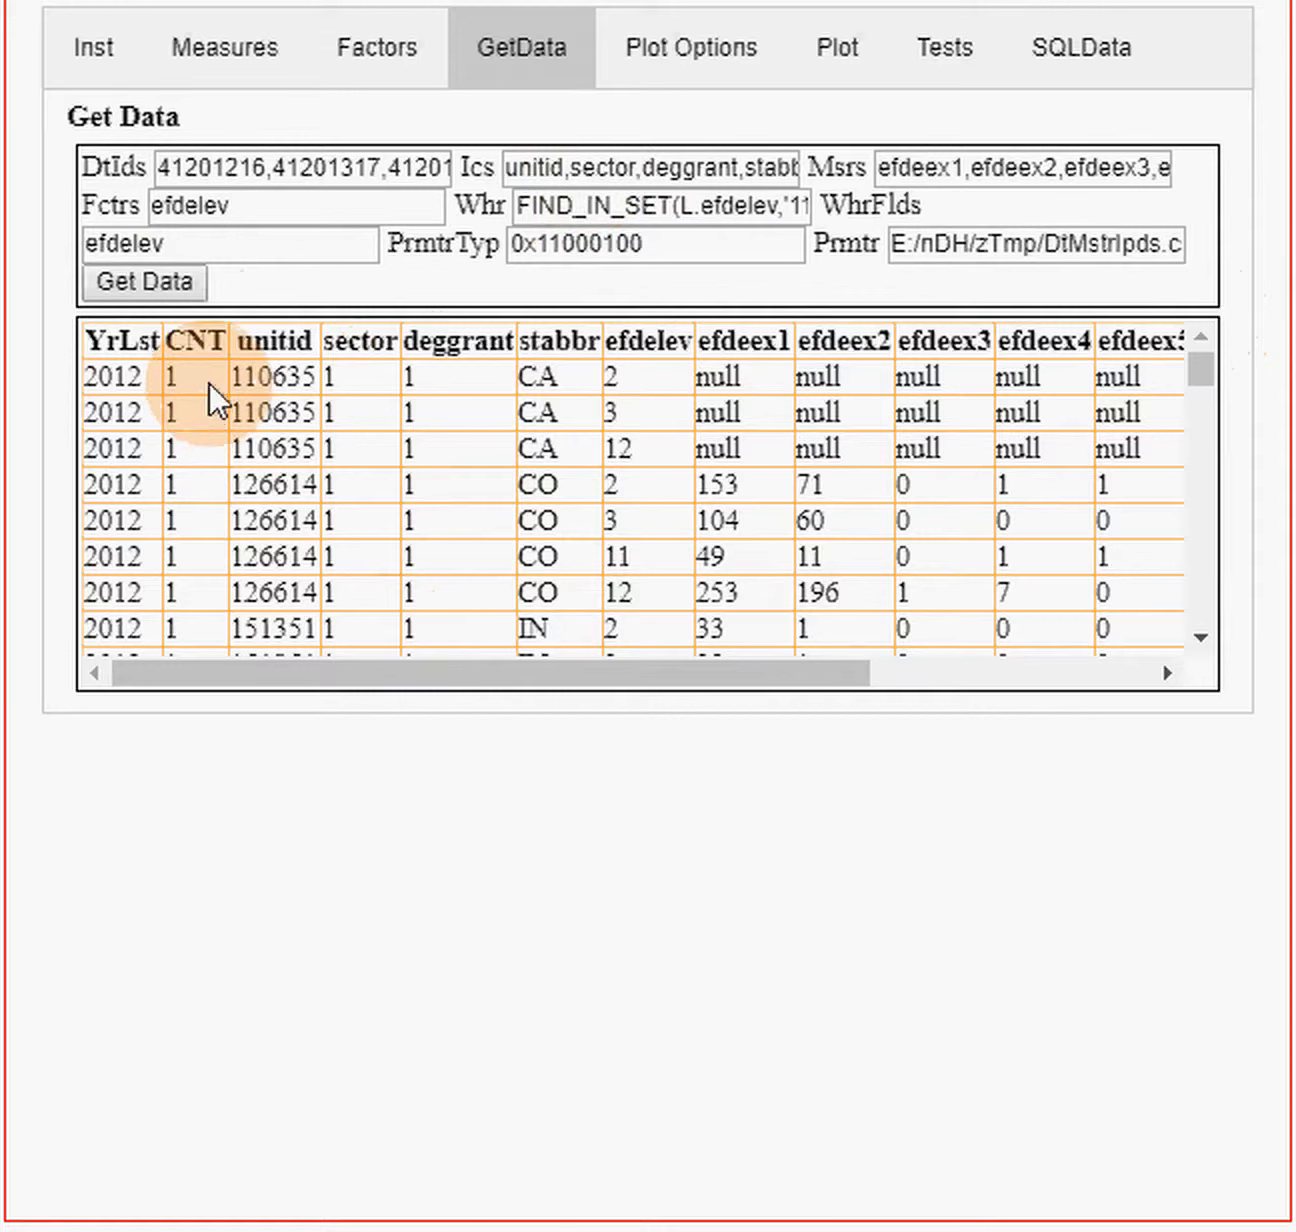
- Set YrLst as the plot's X variable and select its values 2012 through 2016
left_click(673, 51)
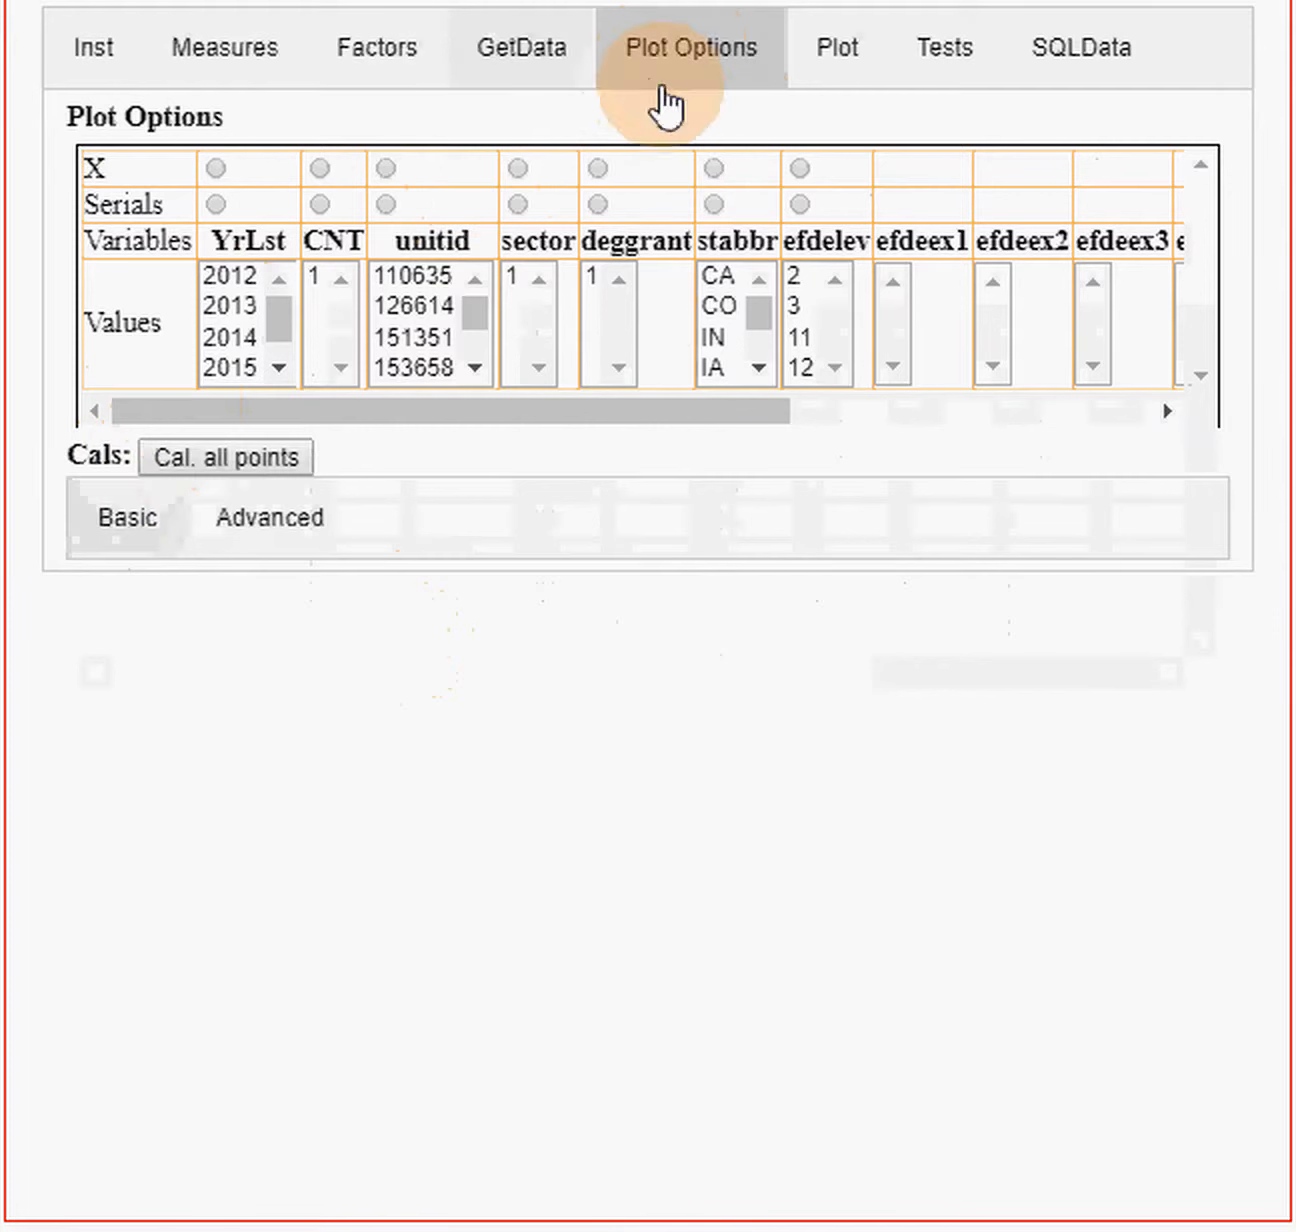
left_click(215, 170)
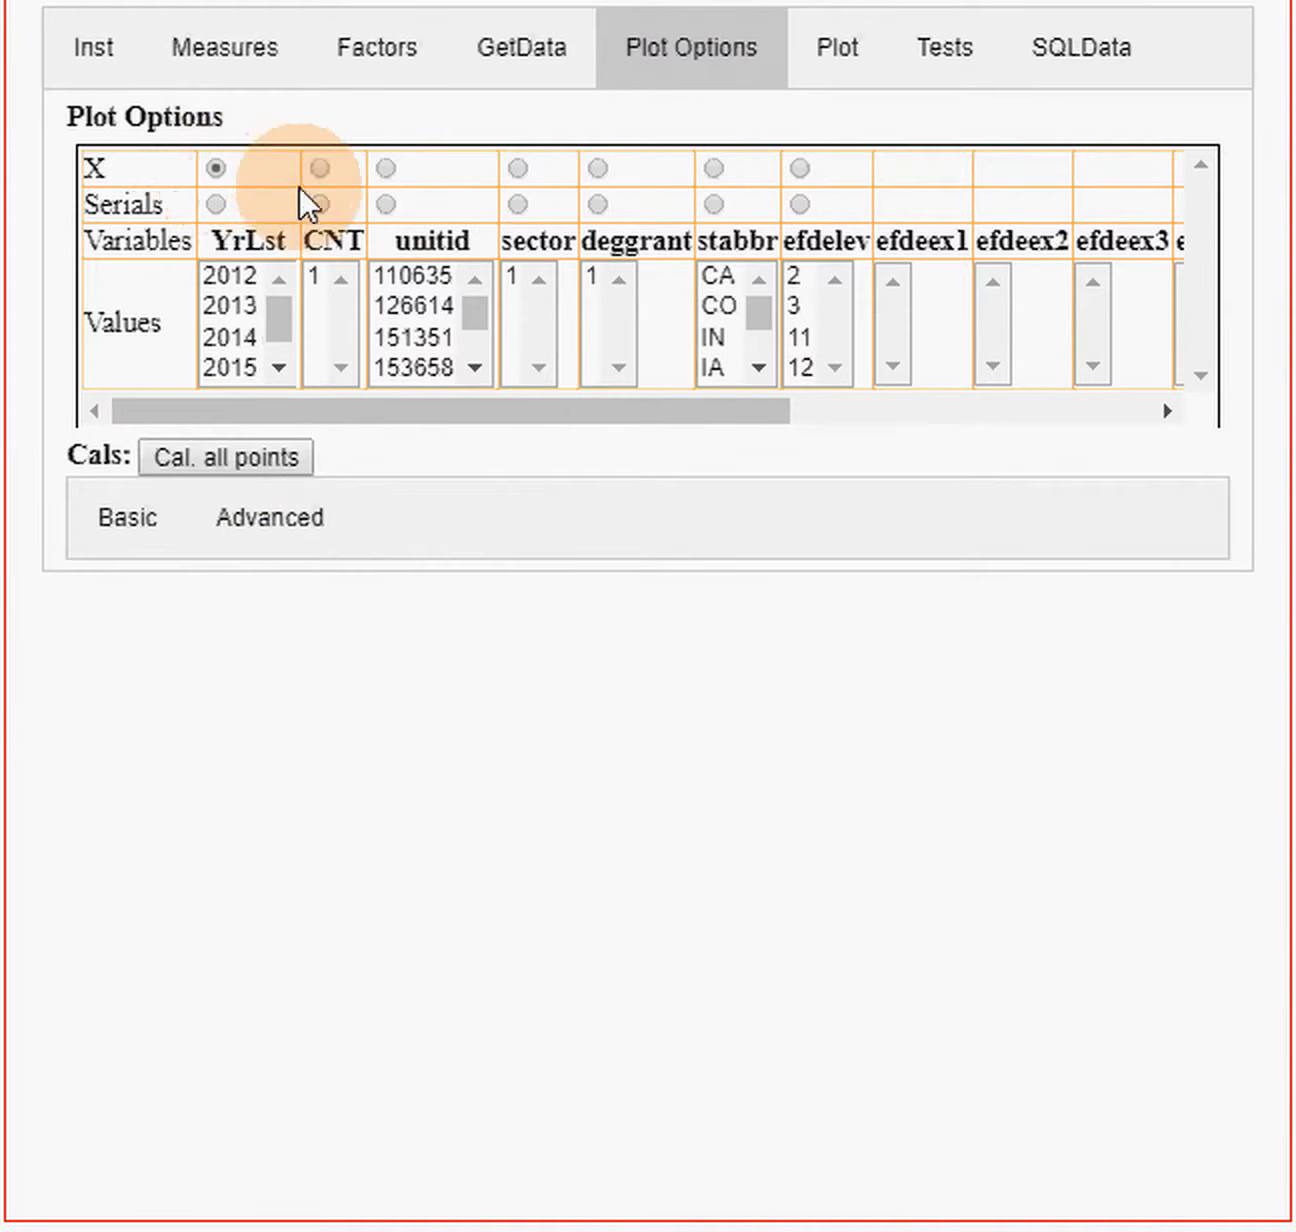
left_click(214, 272)
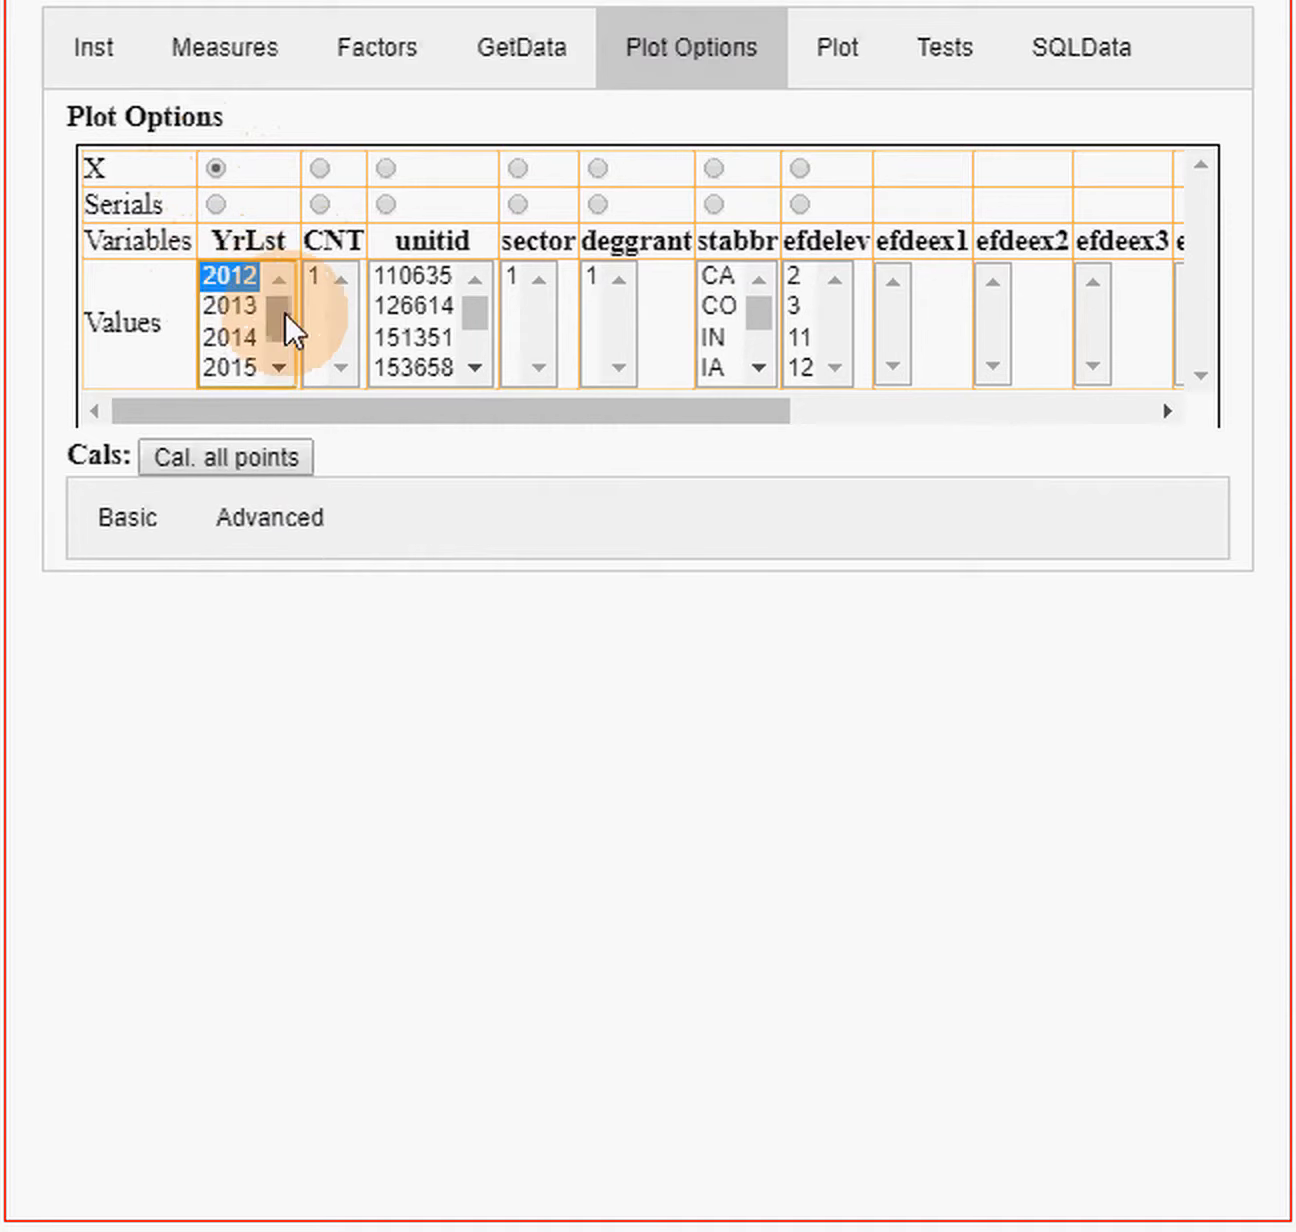
left_click_drag(284, 311, 280, 348)
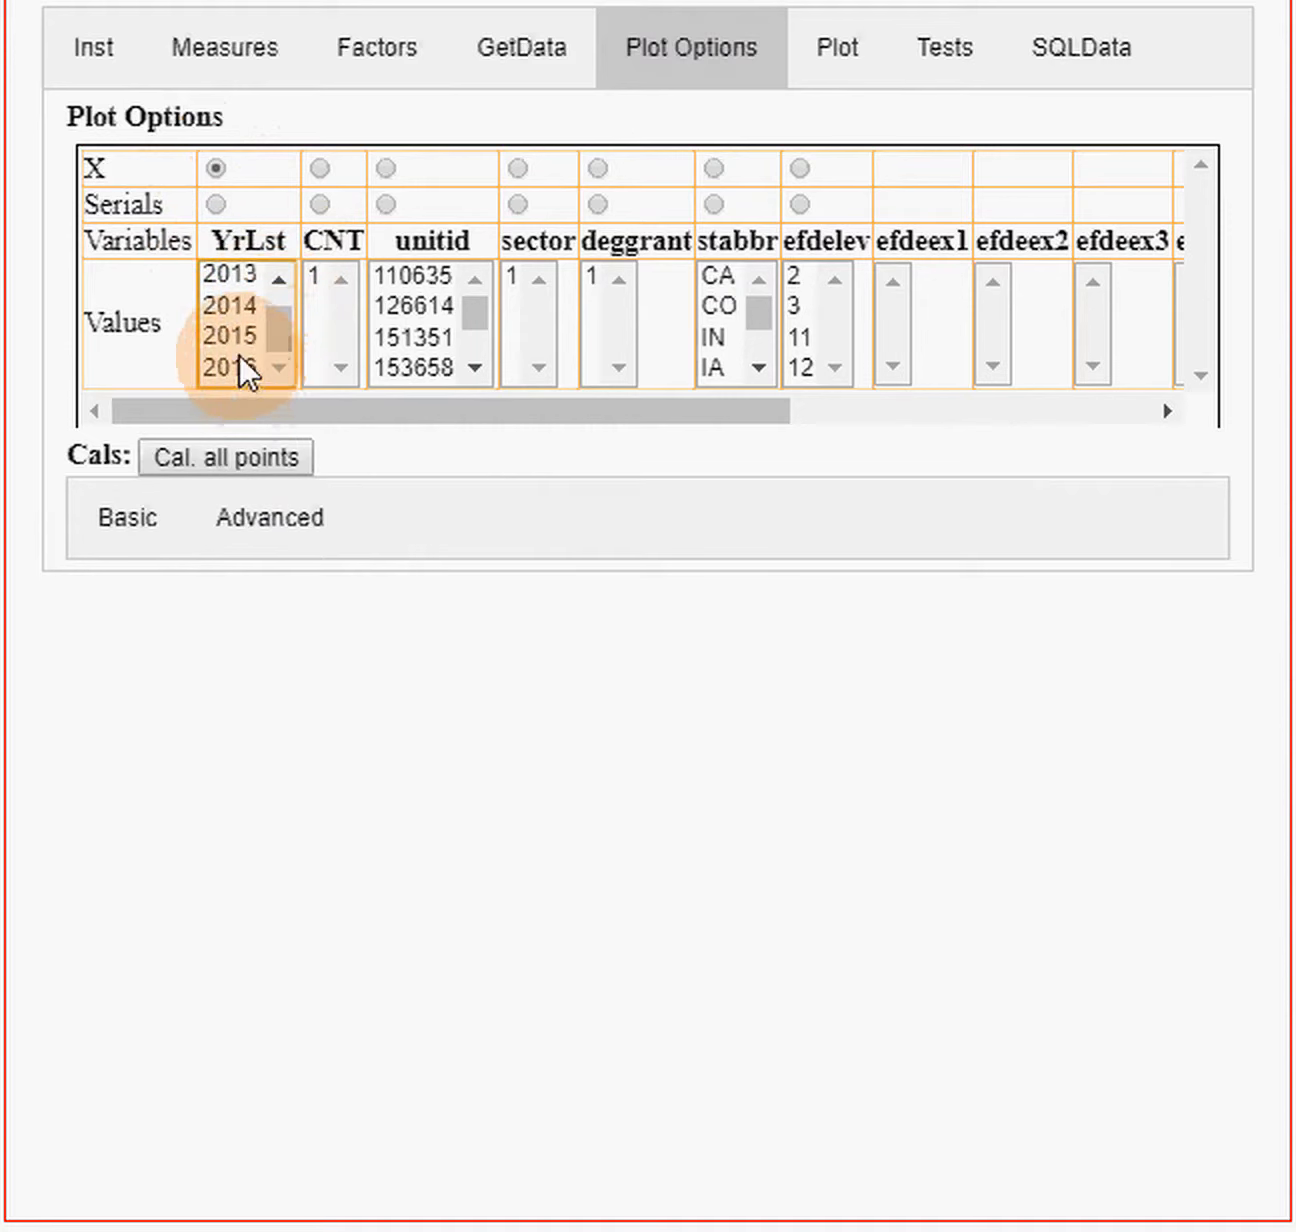
left_click(239, 361, "shift")
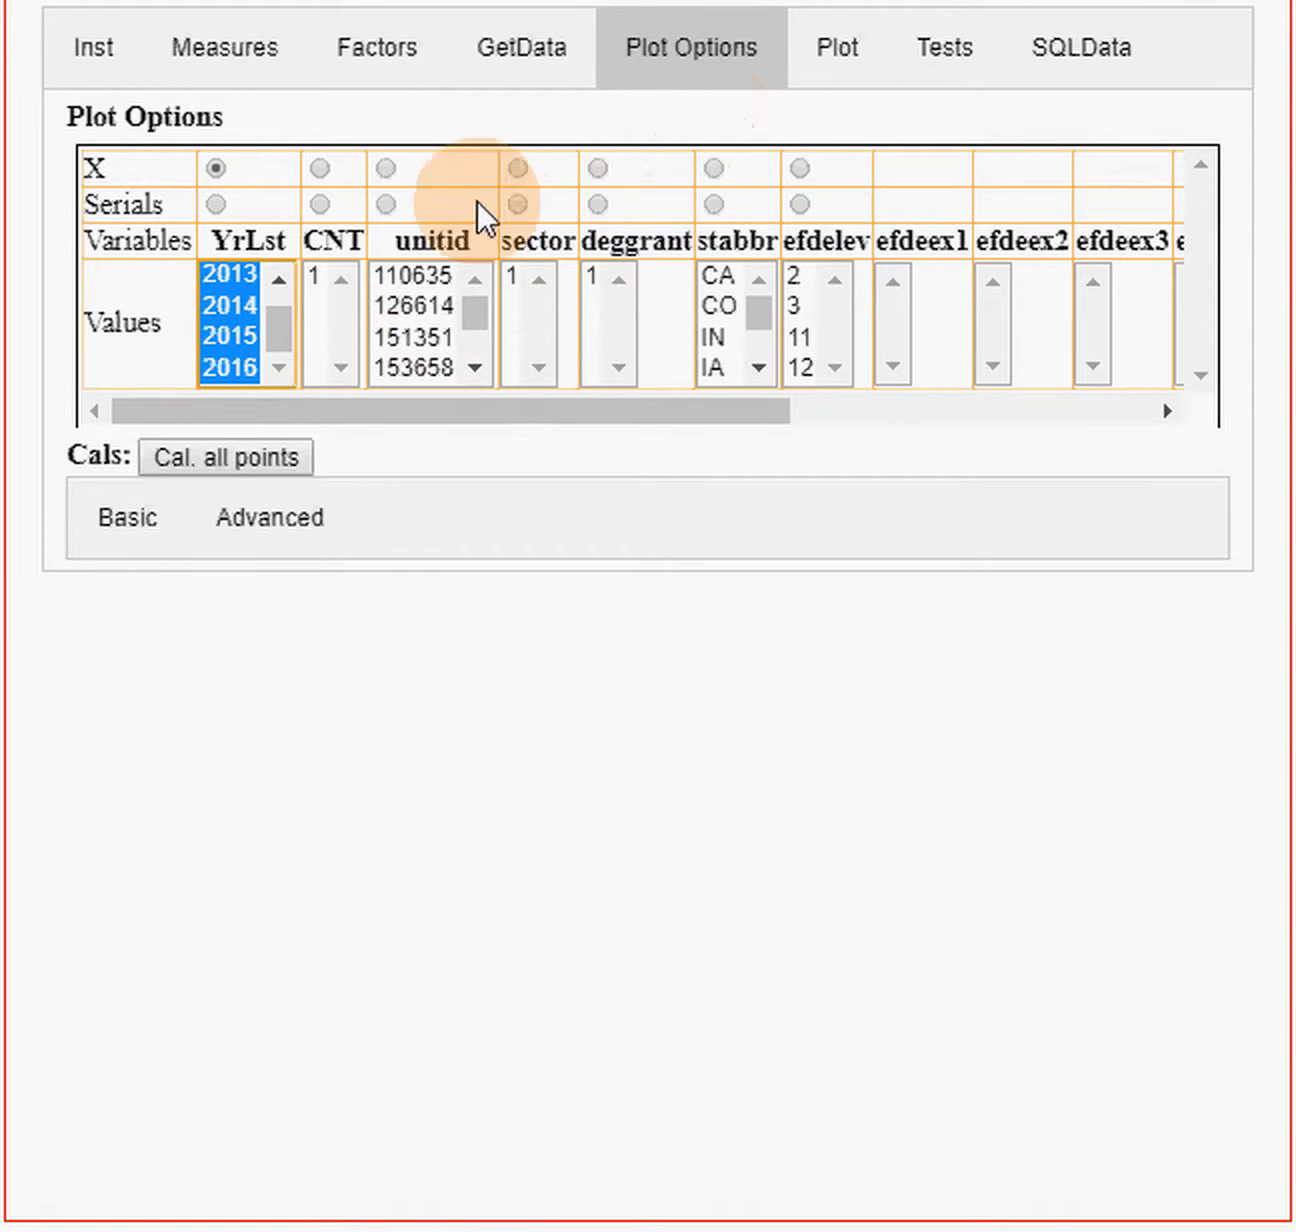
- Set unitid as the plot's Serials variable and select all its values from 110635 through 240444
left_click(391, 203)
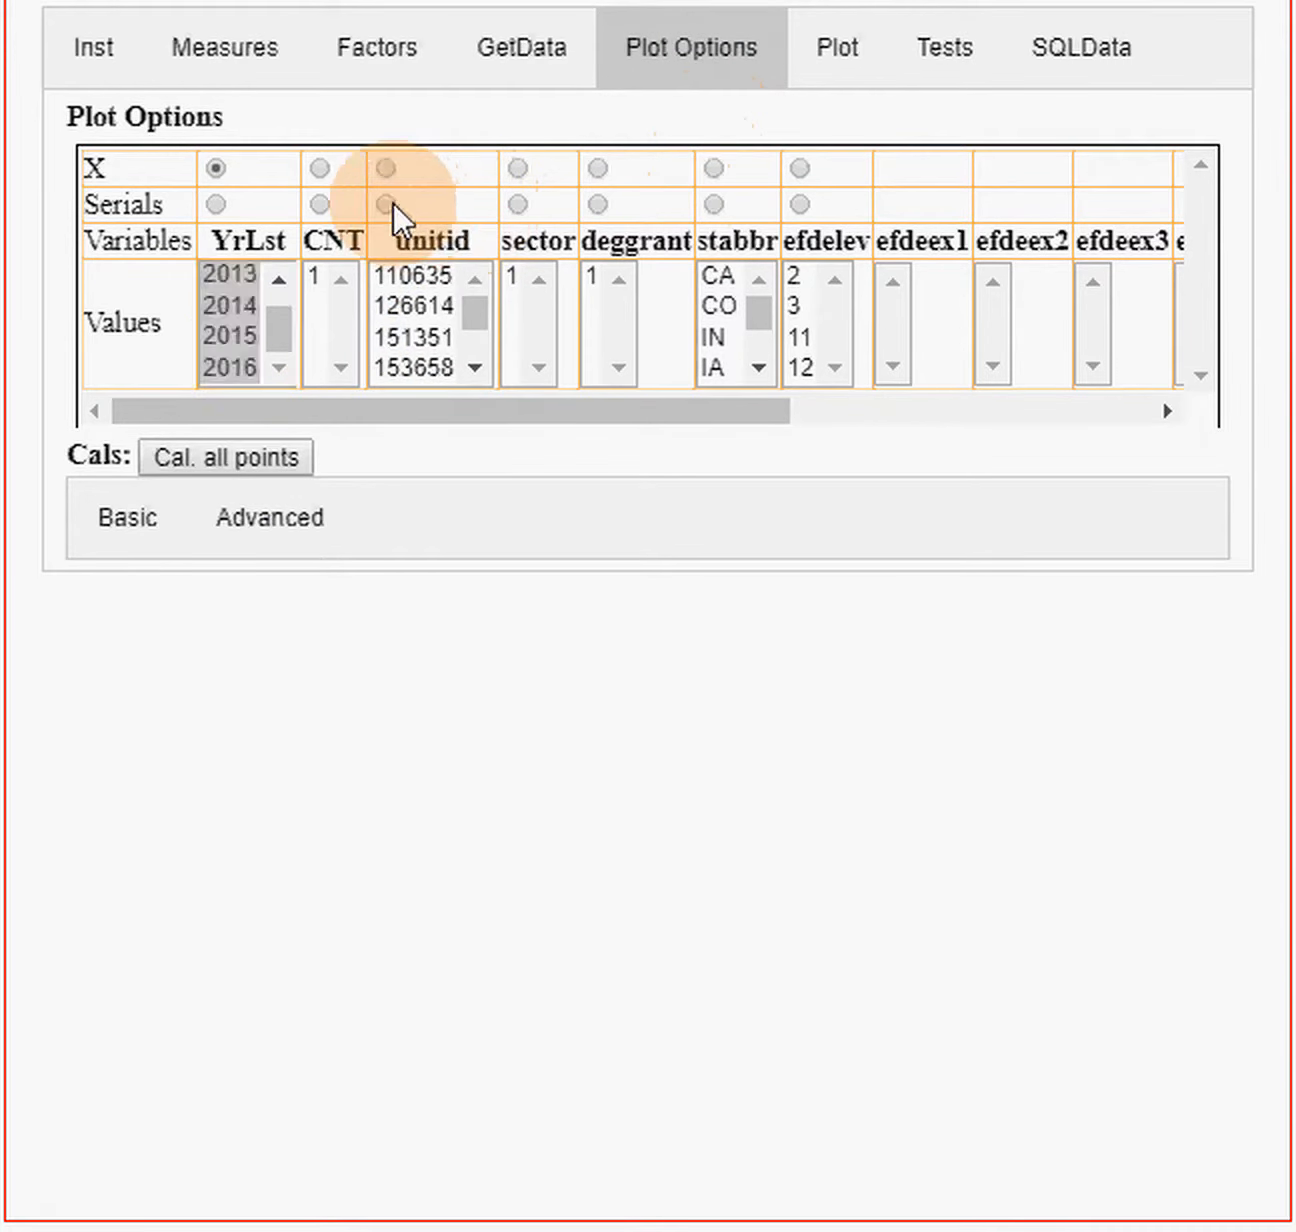
left_click(433, 274)
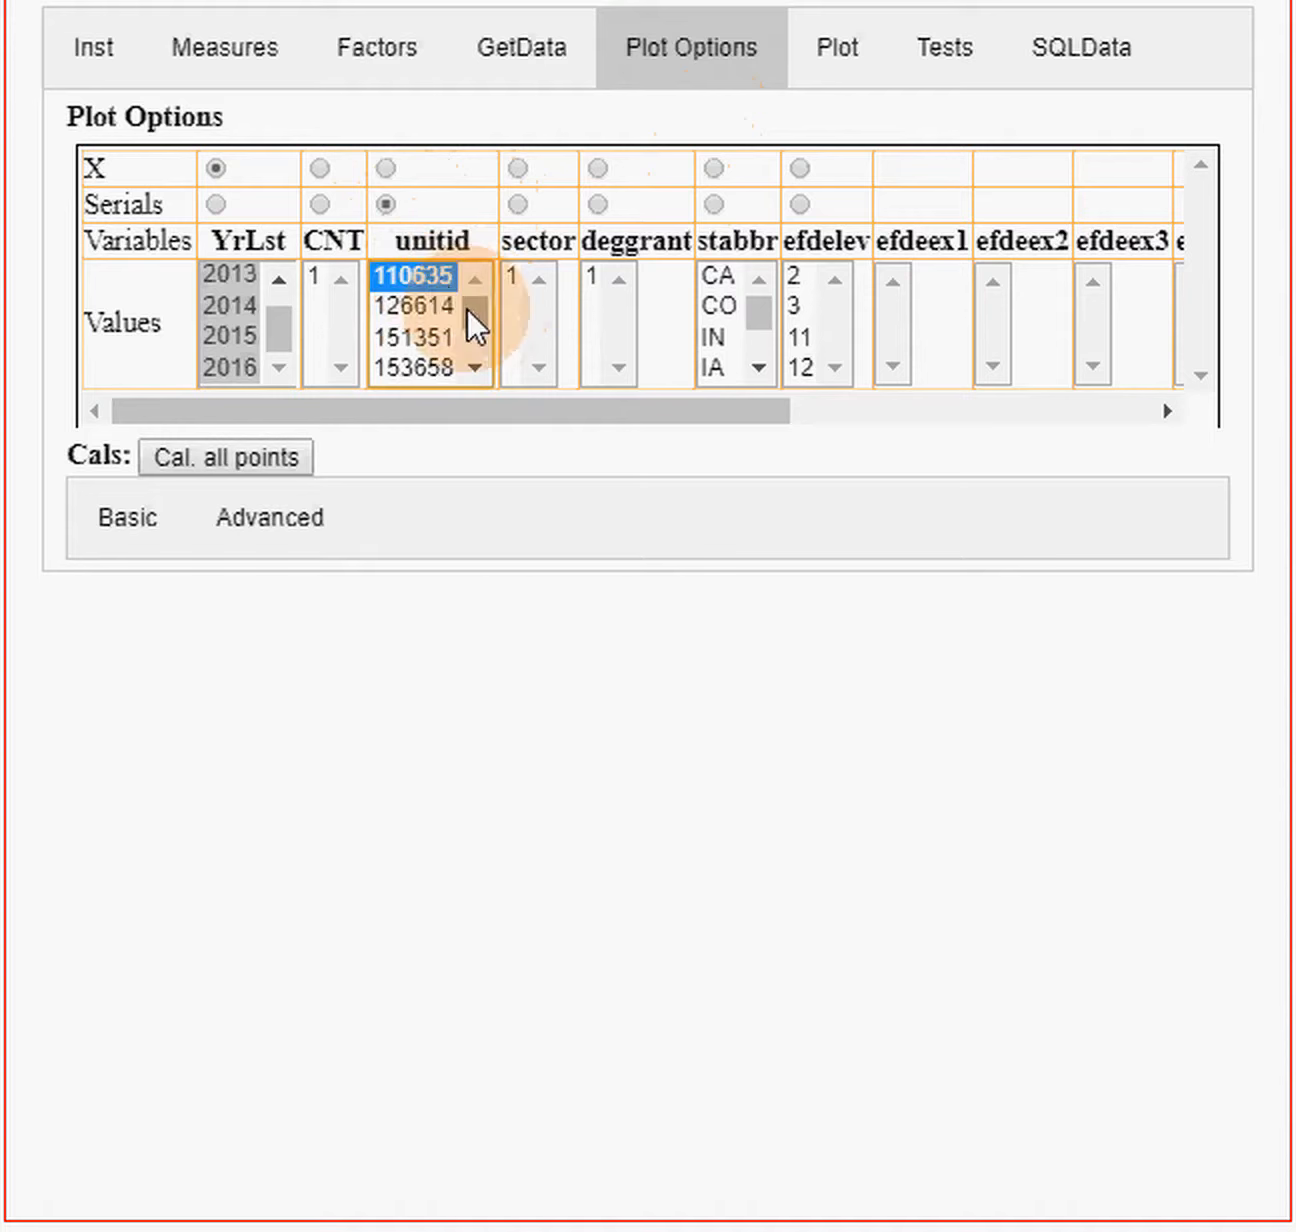
left_click_drag(468, 310, 465, 347)
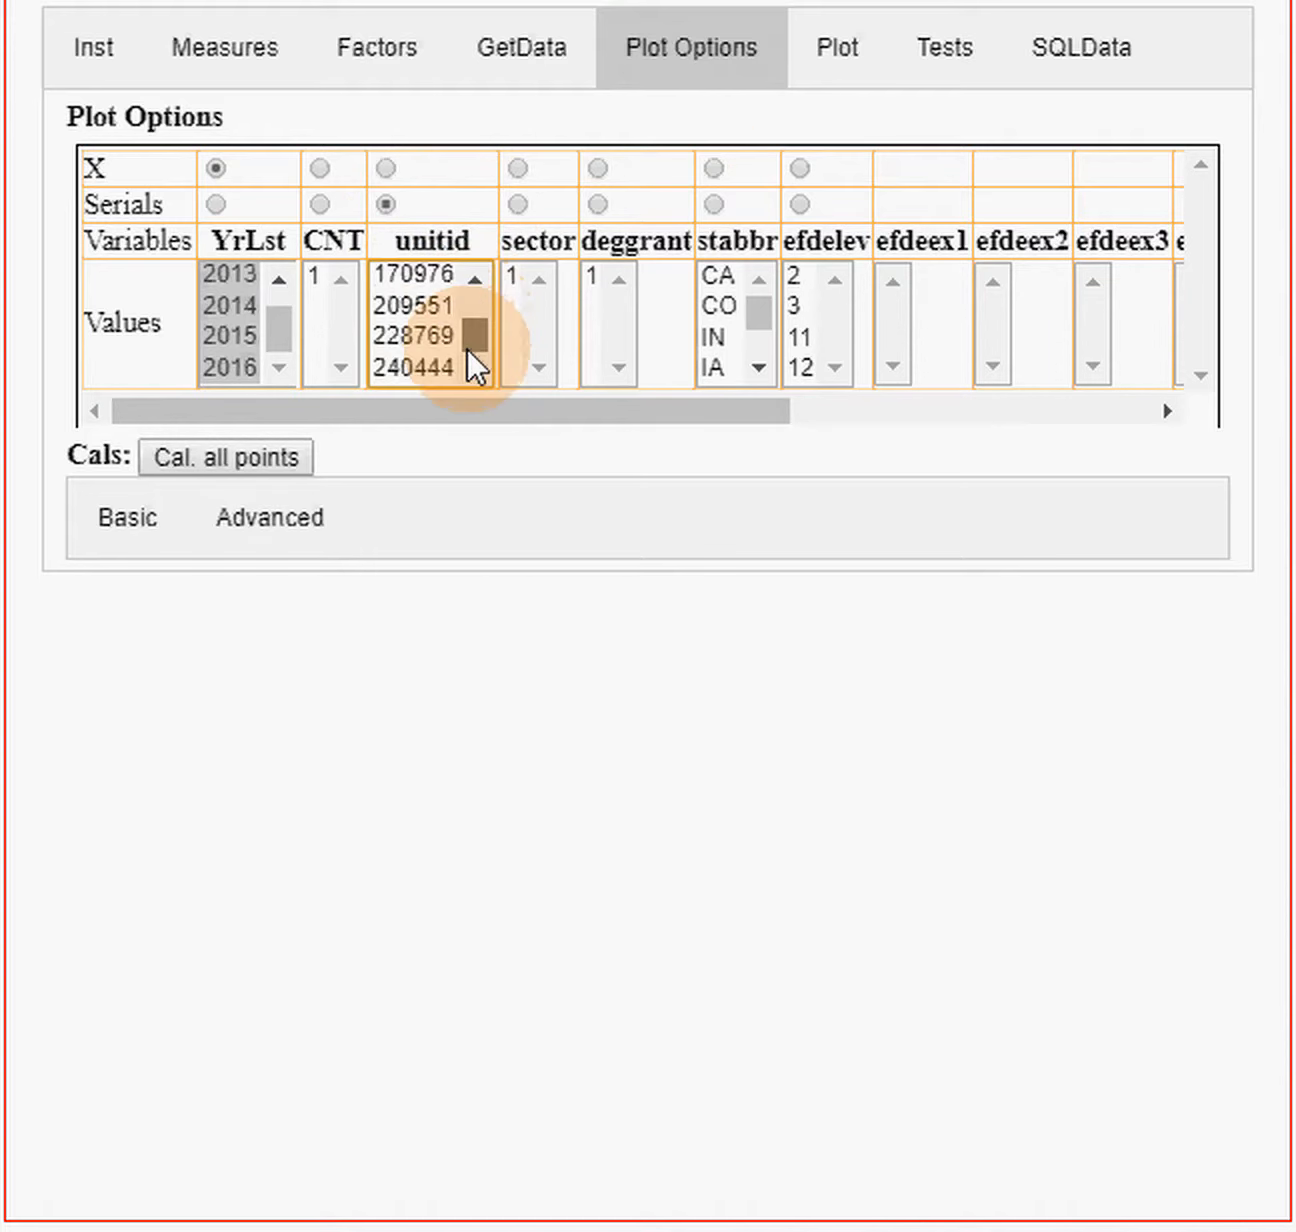
left_click(416, 364, "shift")
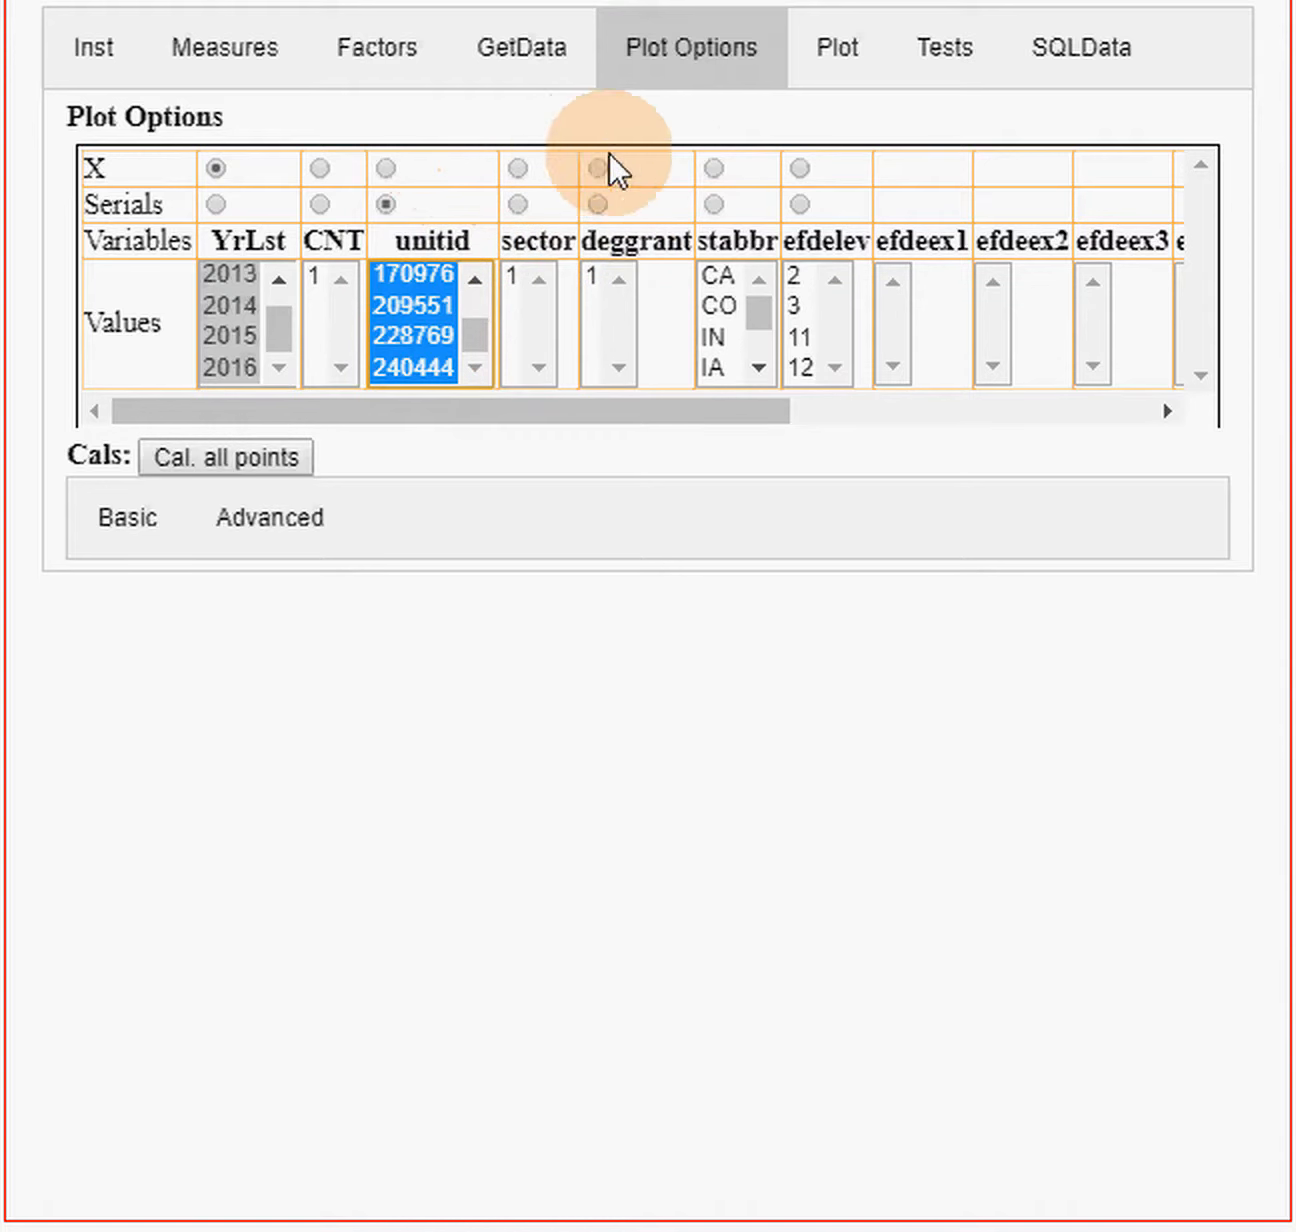
- Limit the plot to efdelev value 3 and check that value's meaning in the factor definitions
left_click(796, 304)
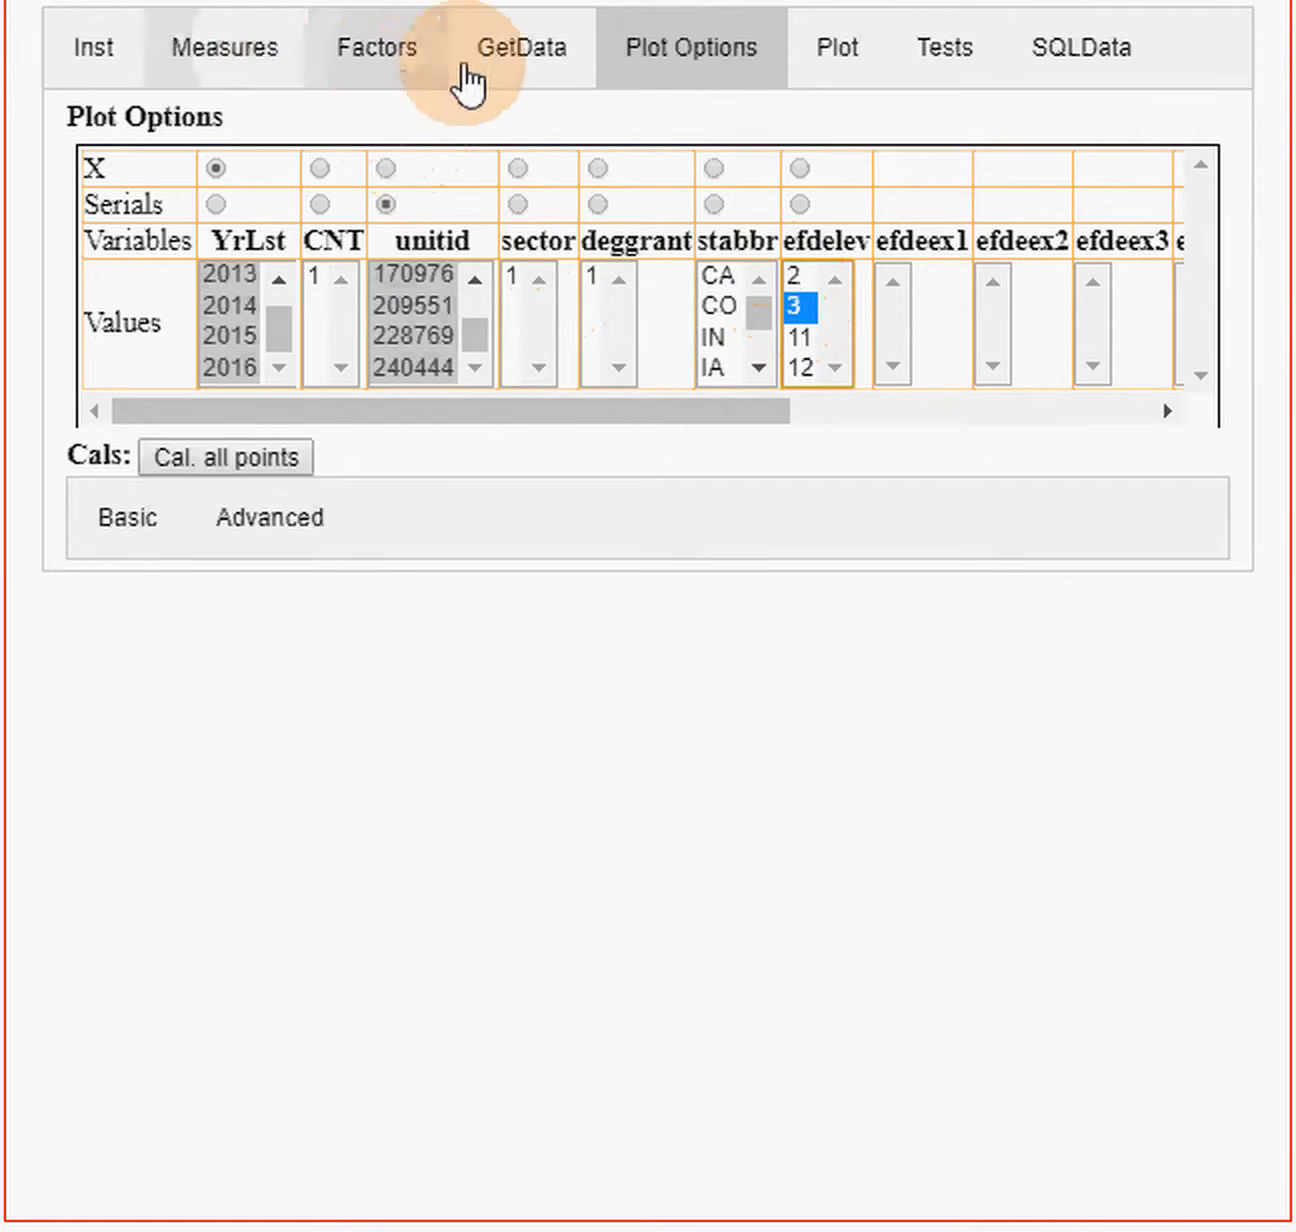
left_click(369, 52)
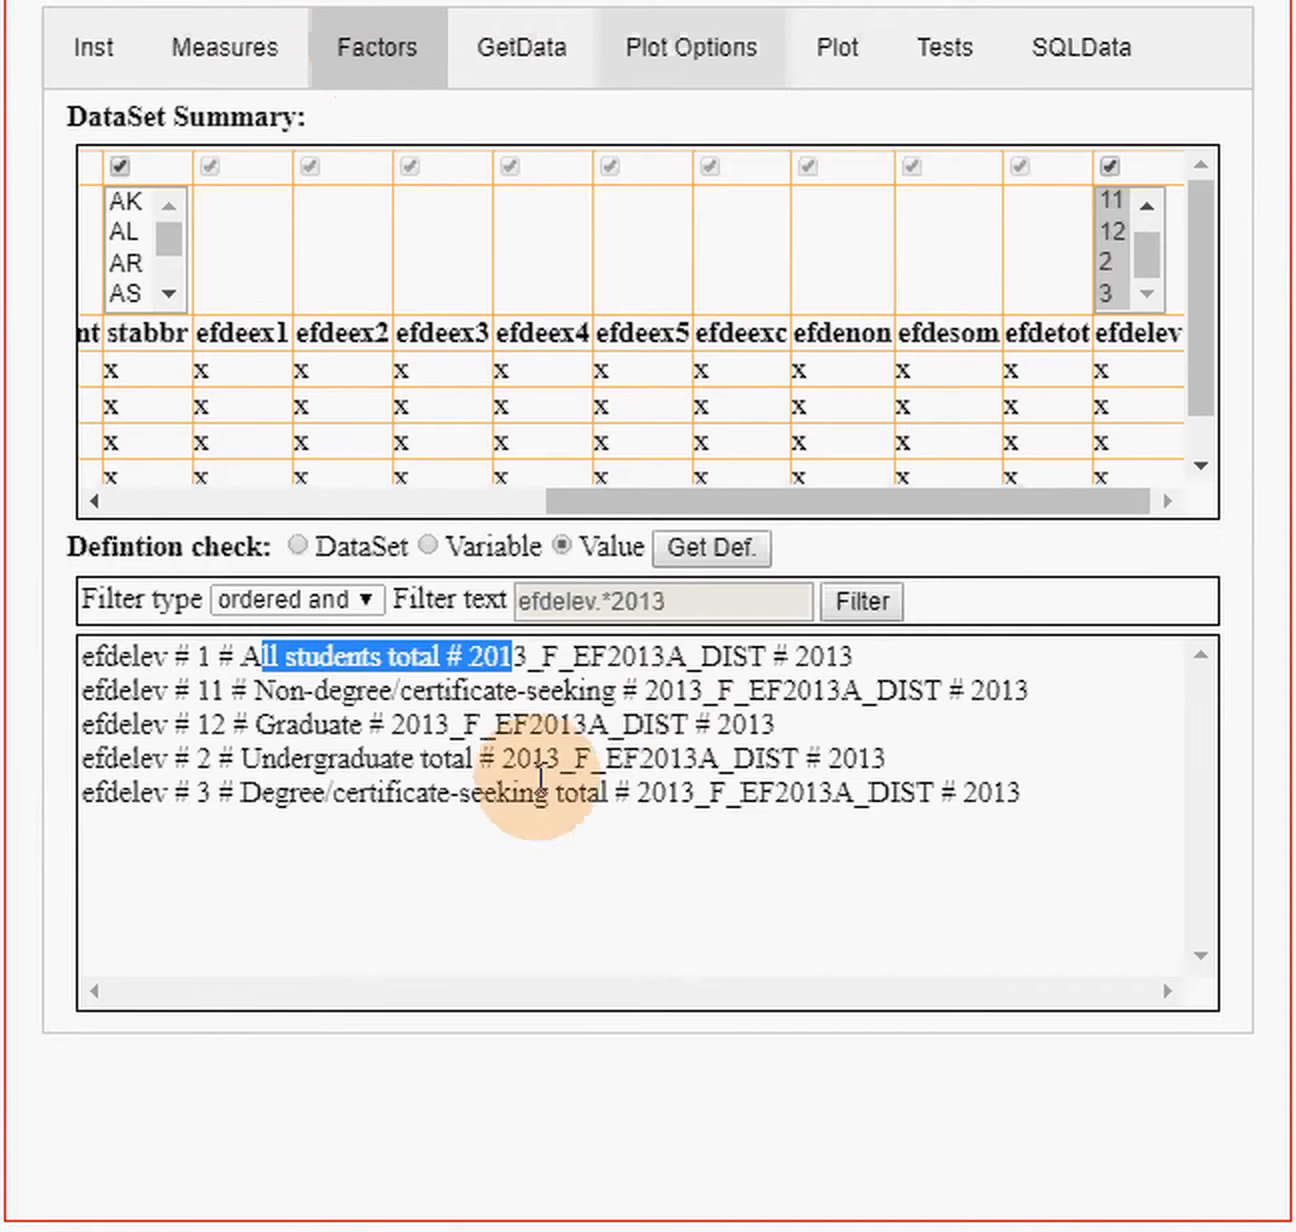
left_click_drag(241, 794, 694, 800)
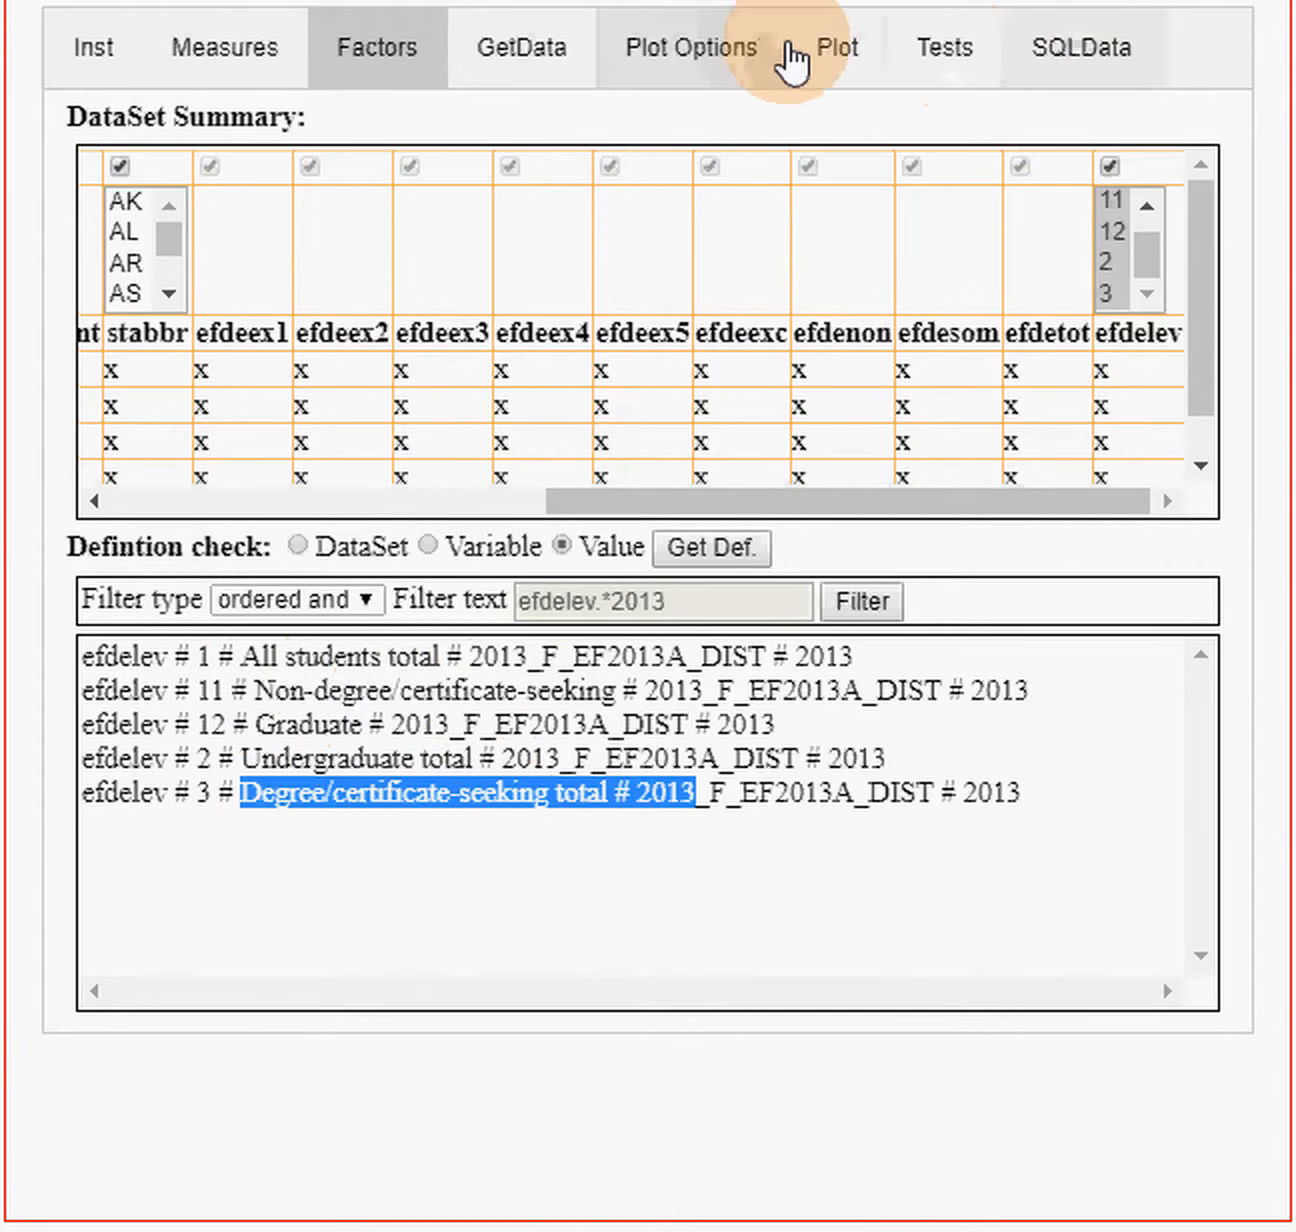
left_click(715, 68)
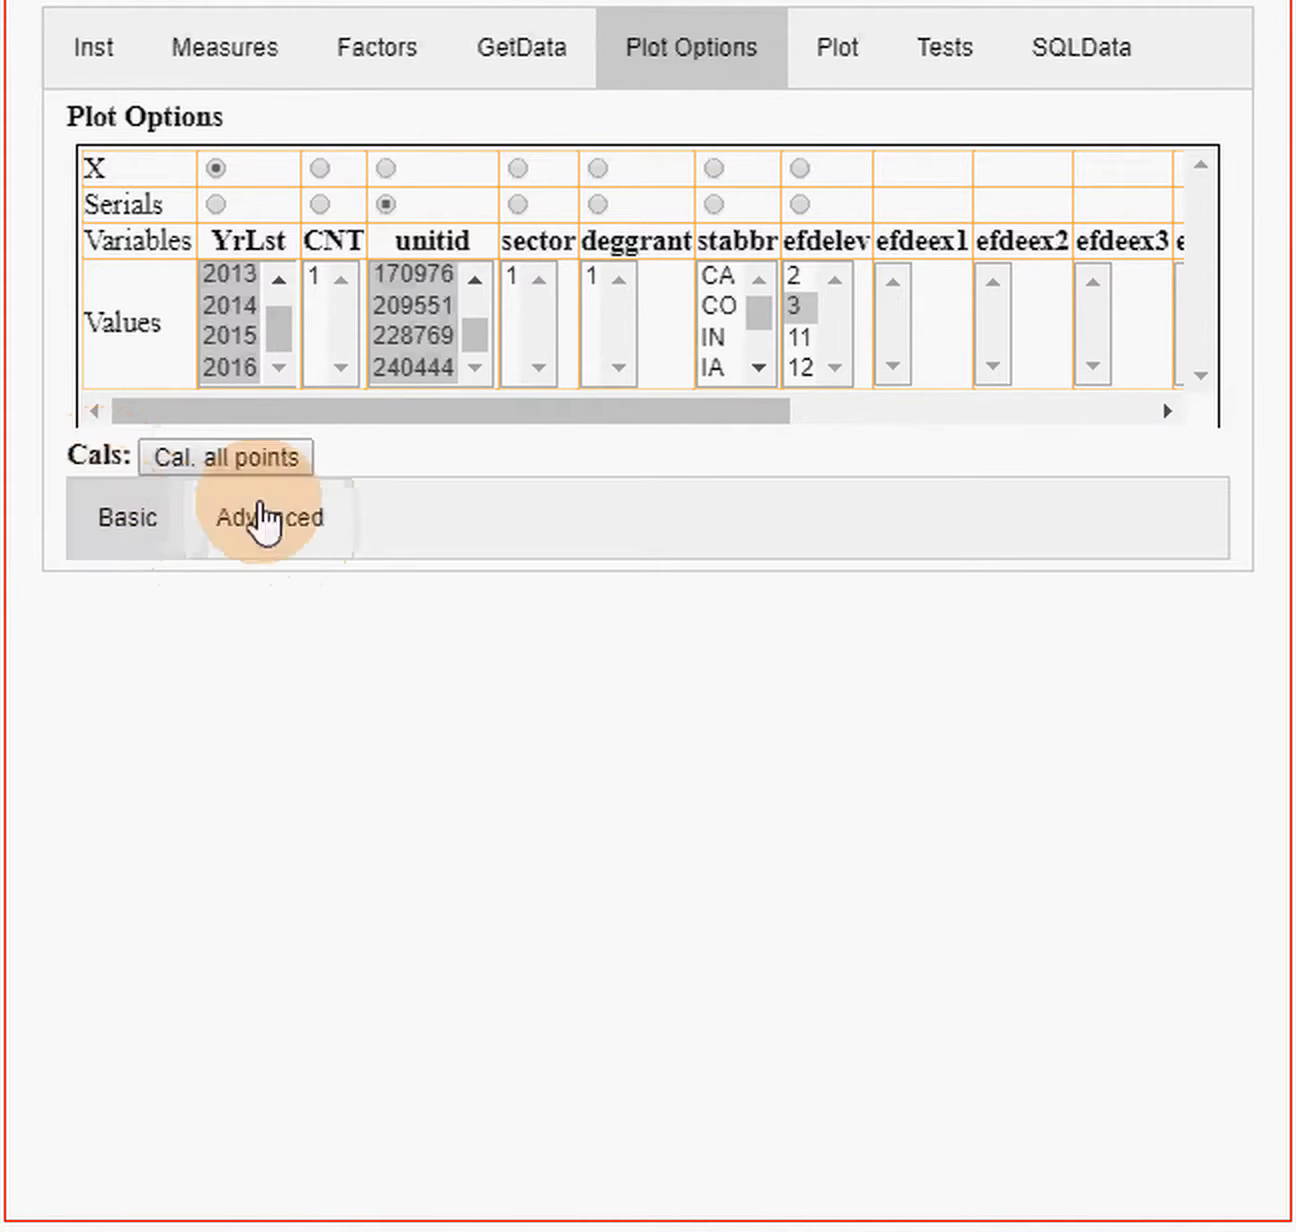
- In the basic calculations, name the variable vAnyOnLn and enter its record equation as Rcrd.efdesom+Rcrd.efdeexc
left_click(121, 526)
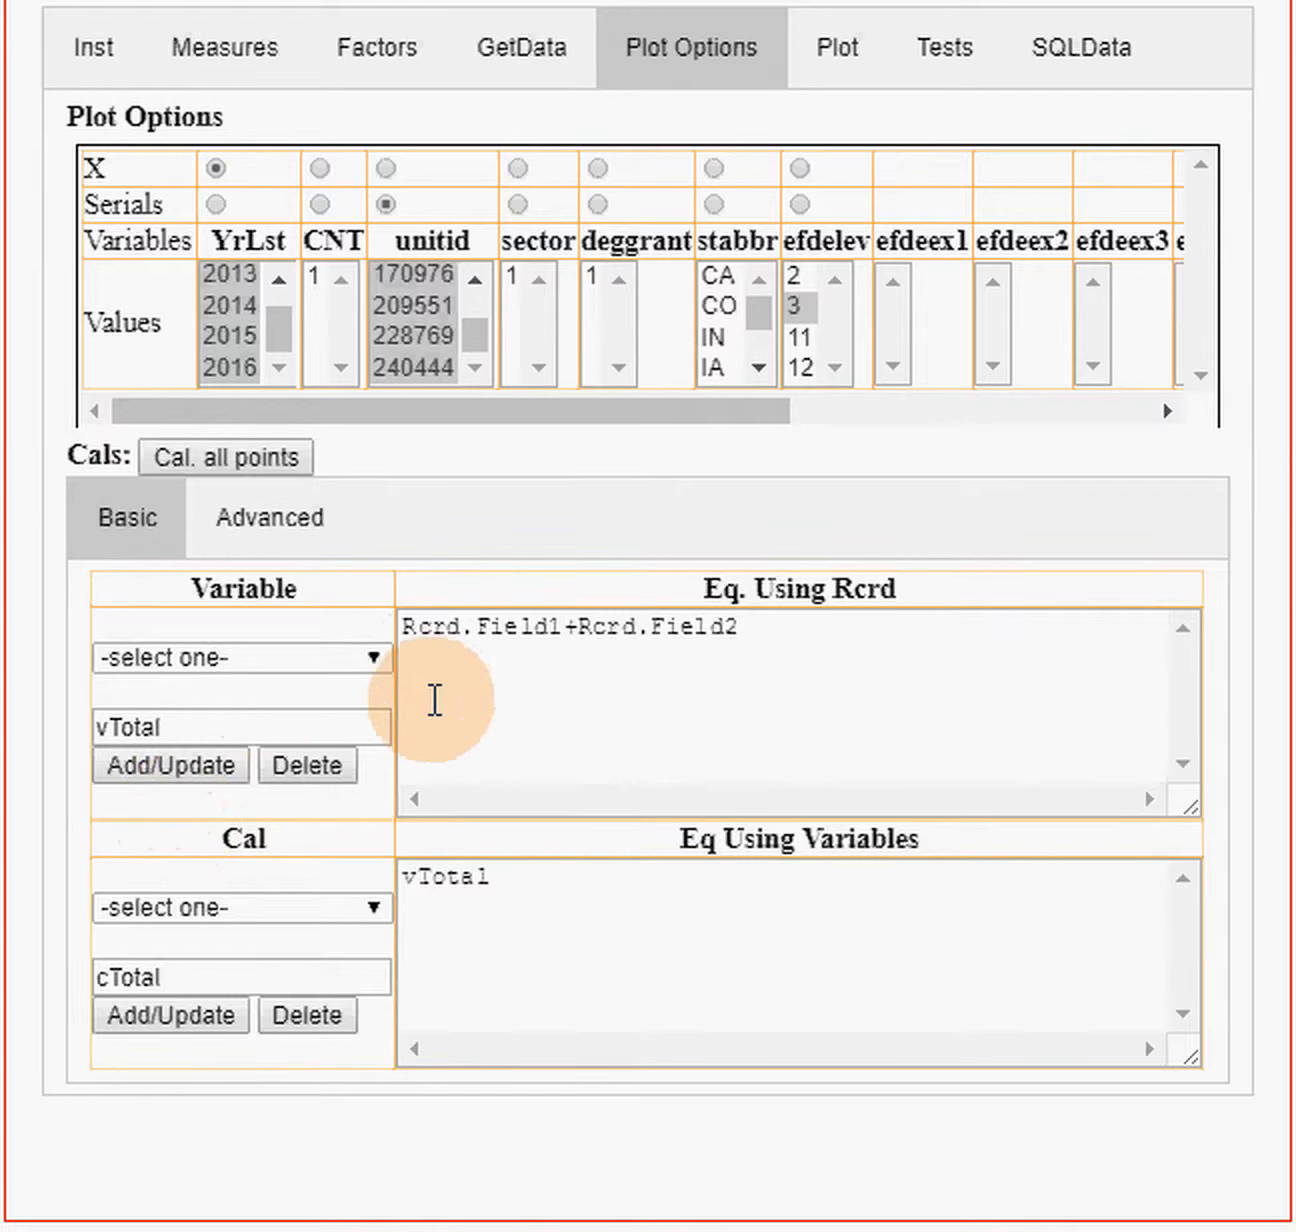
left_click(188, 727)
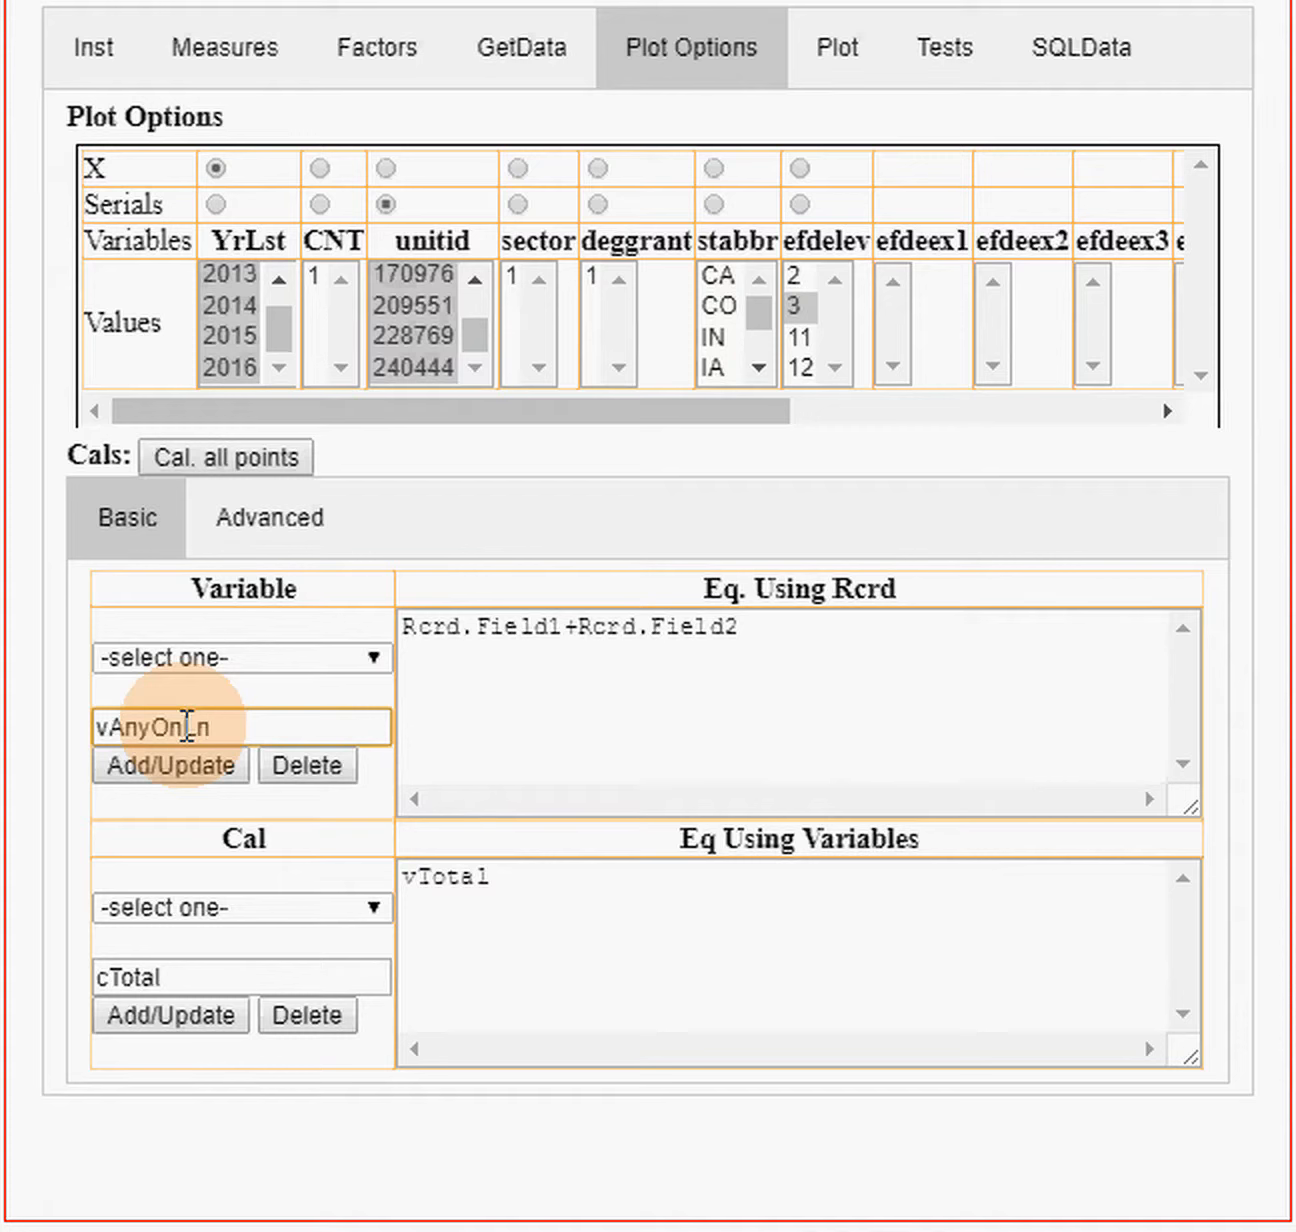
left_click(480, 633)
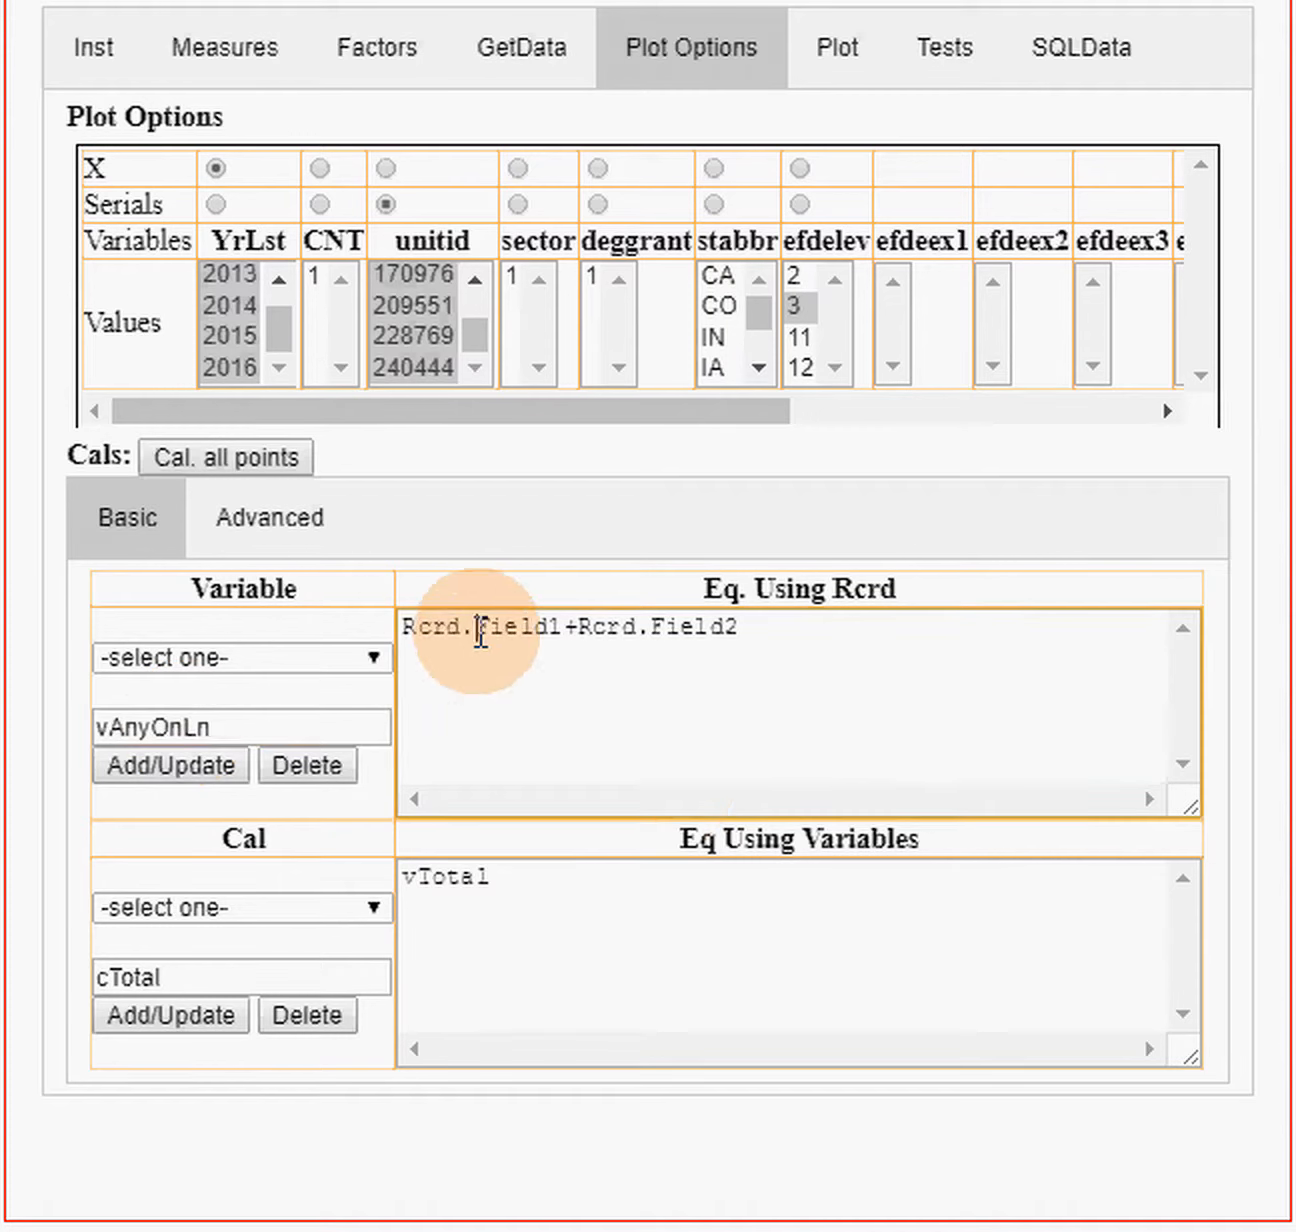
key("shift+Right")
key("shift+Right")
key("shift+Right")
key("shift+Right")
key("shift+Right")
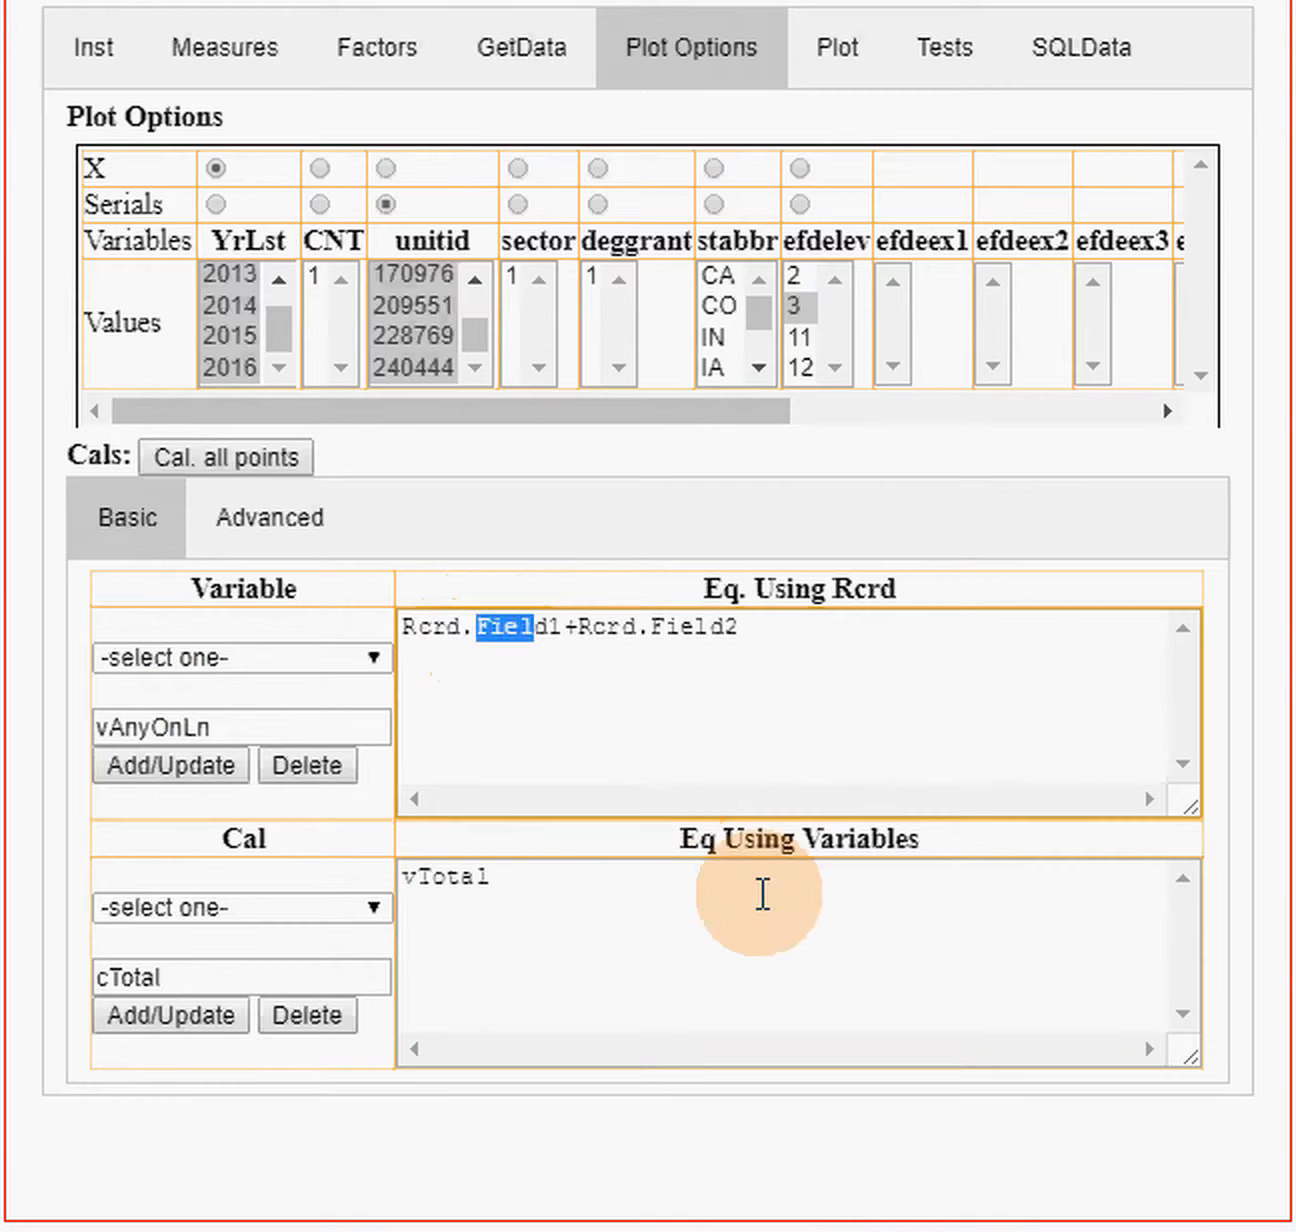
type("ef")
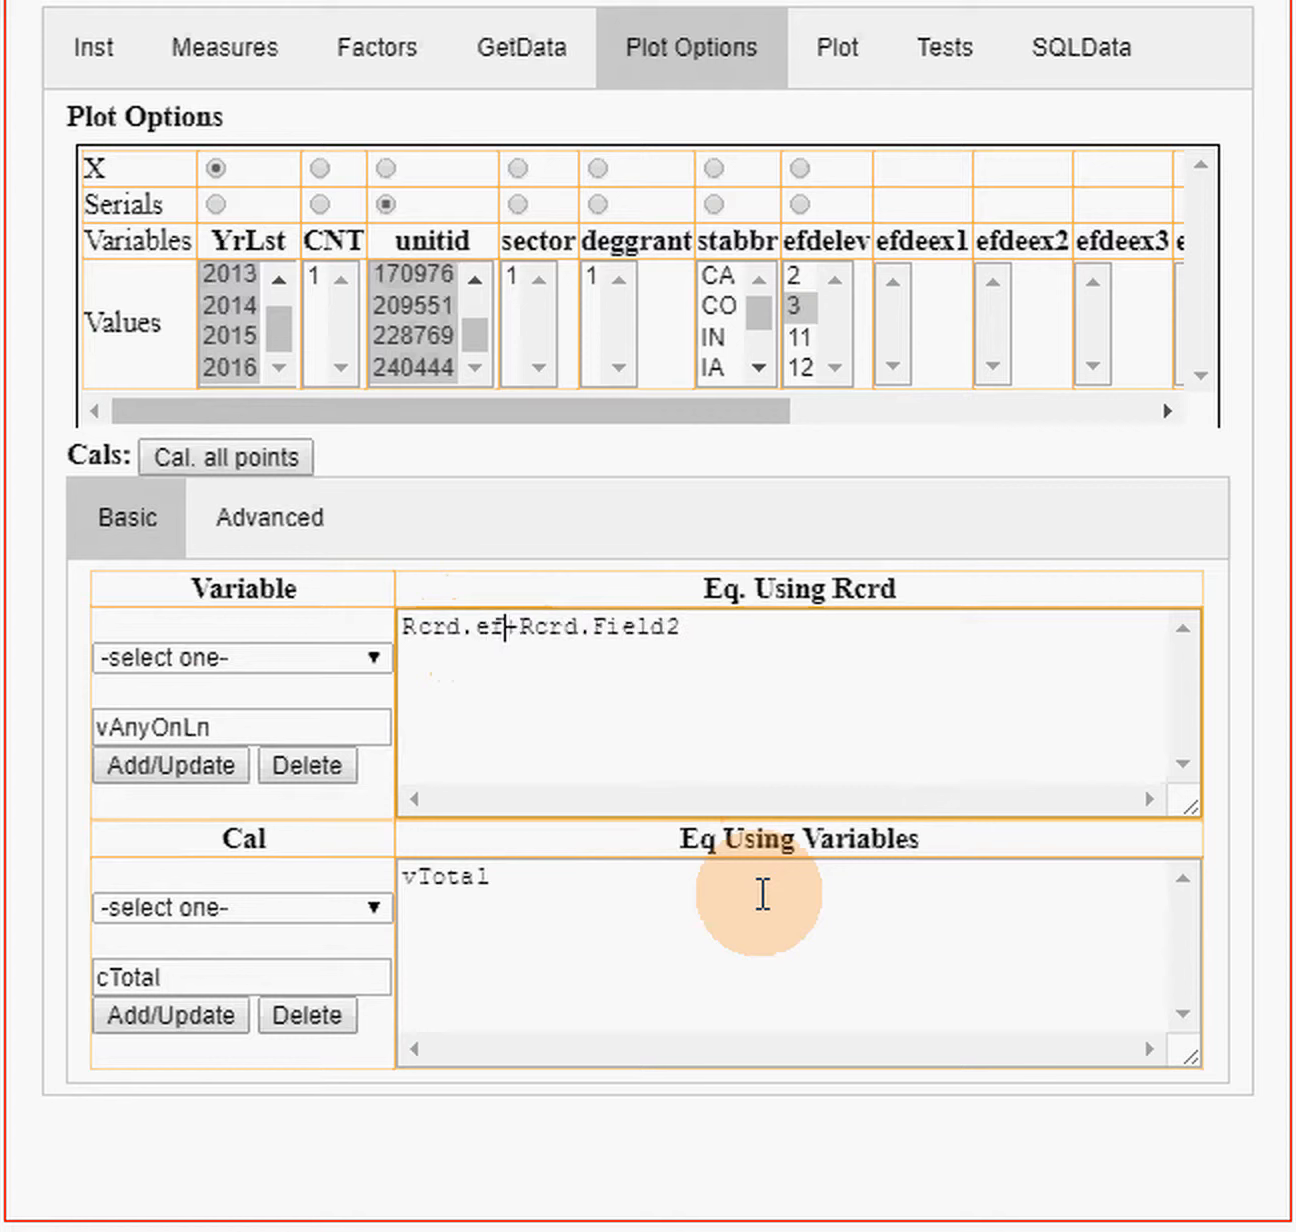
type("de")
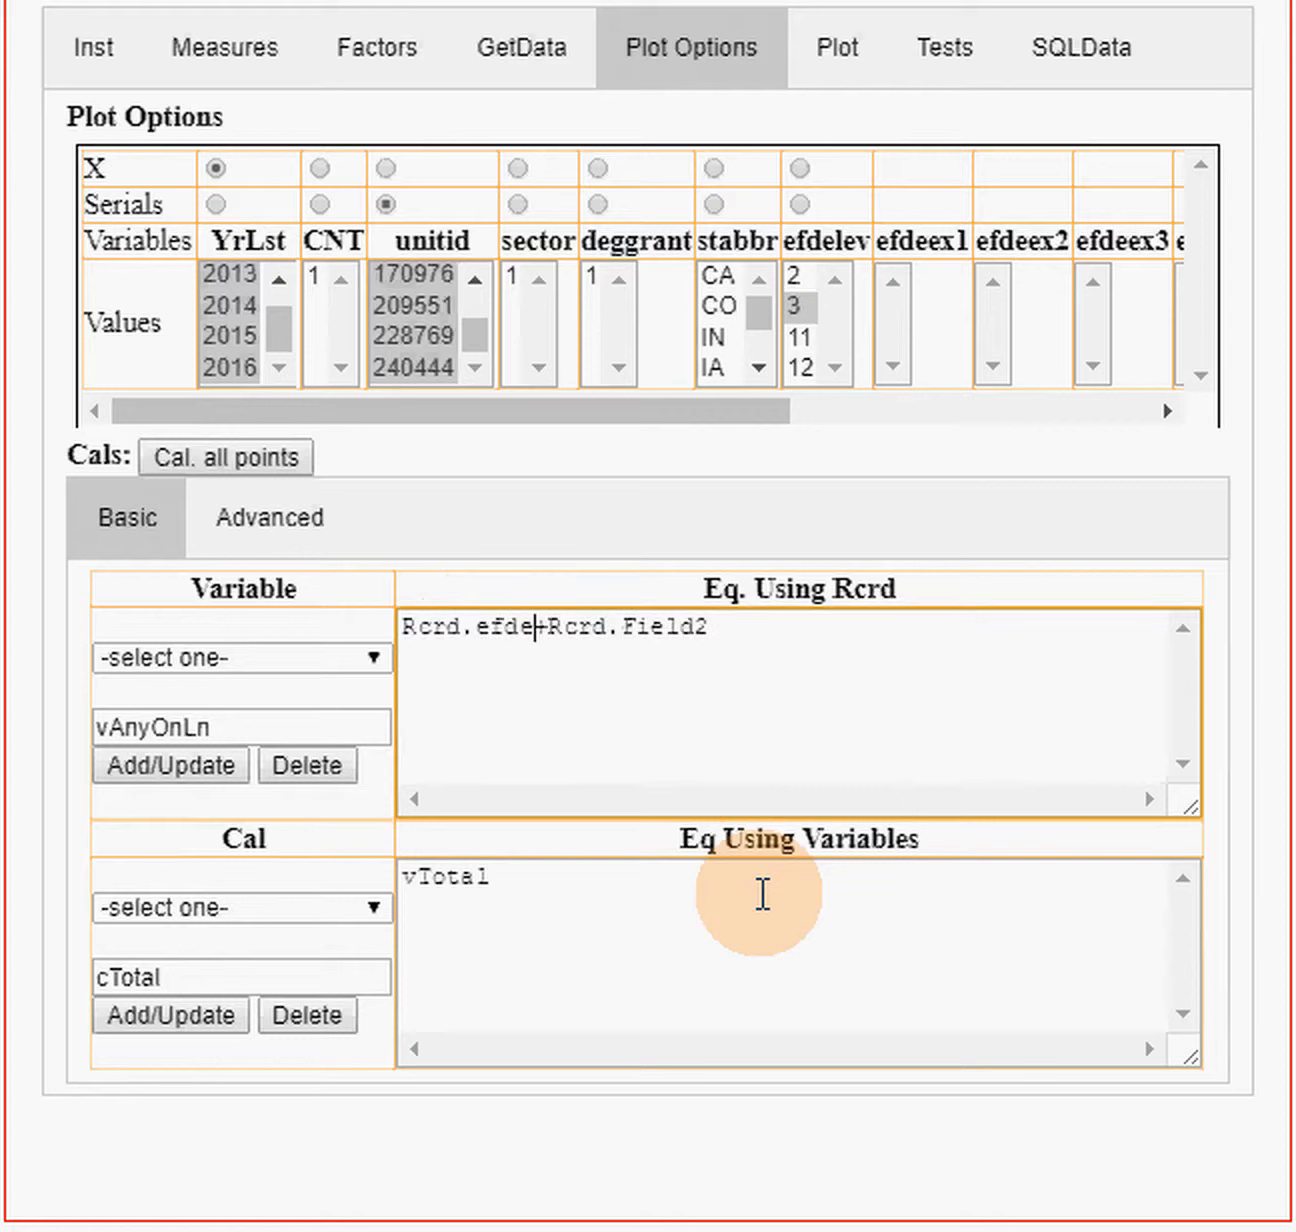
type("som")
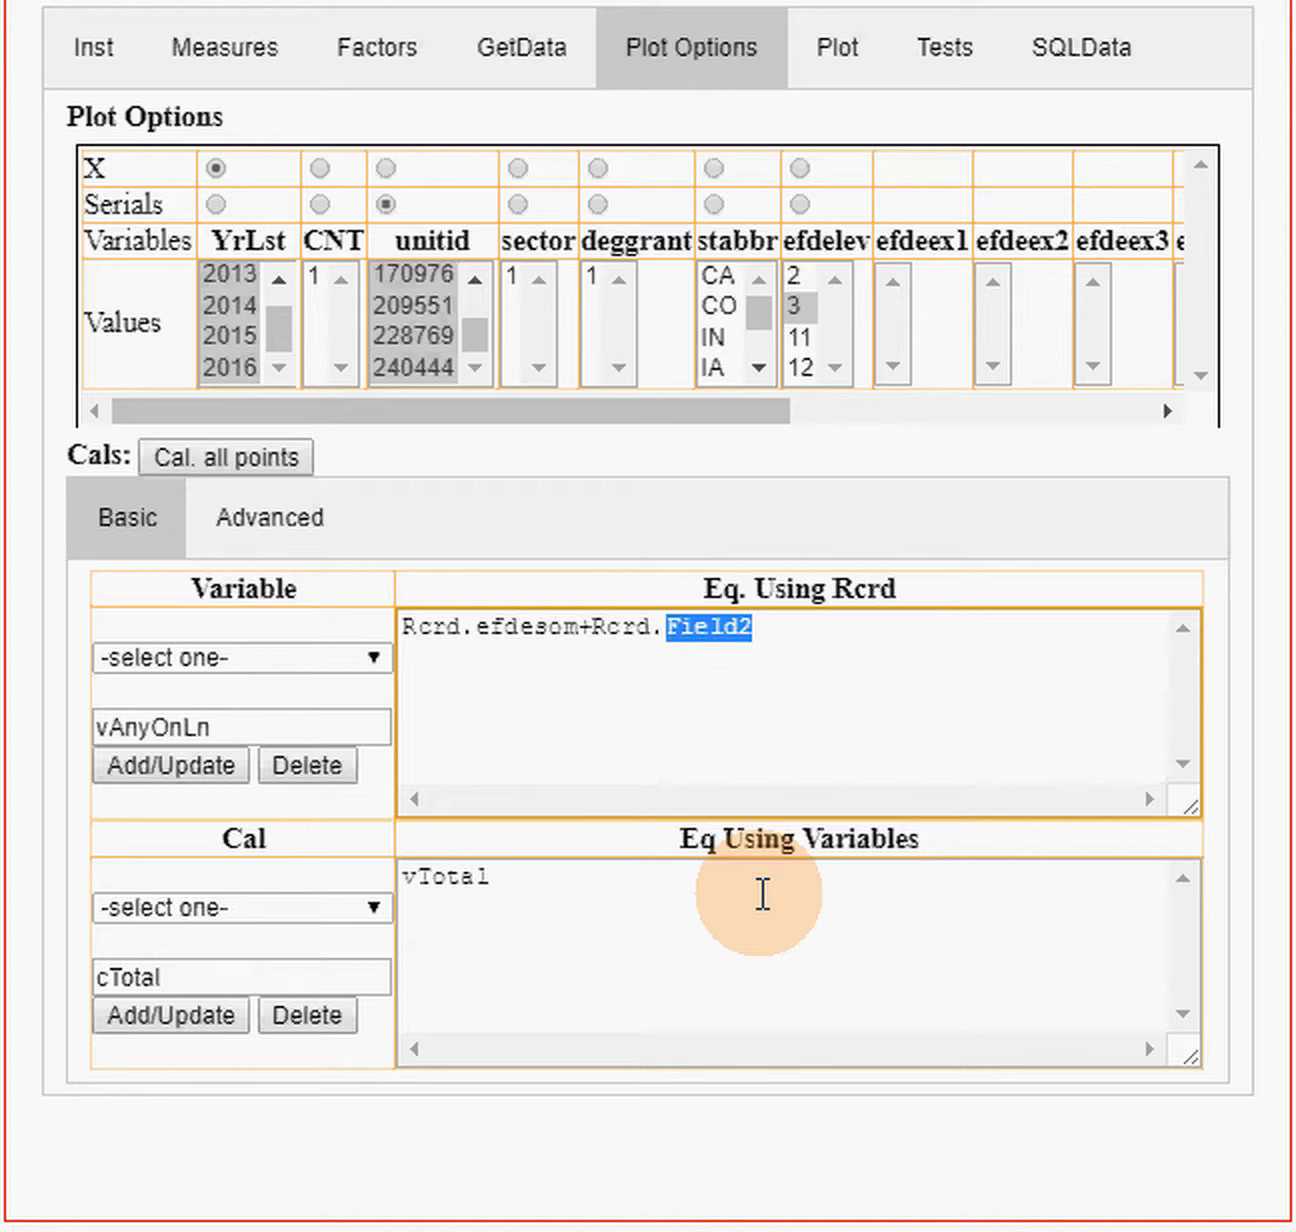
key("BackSpace")
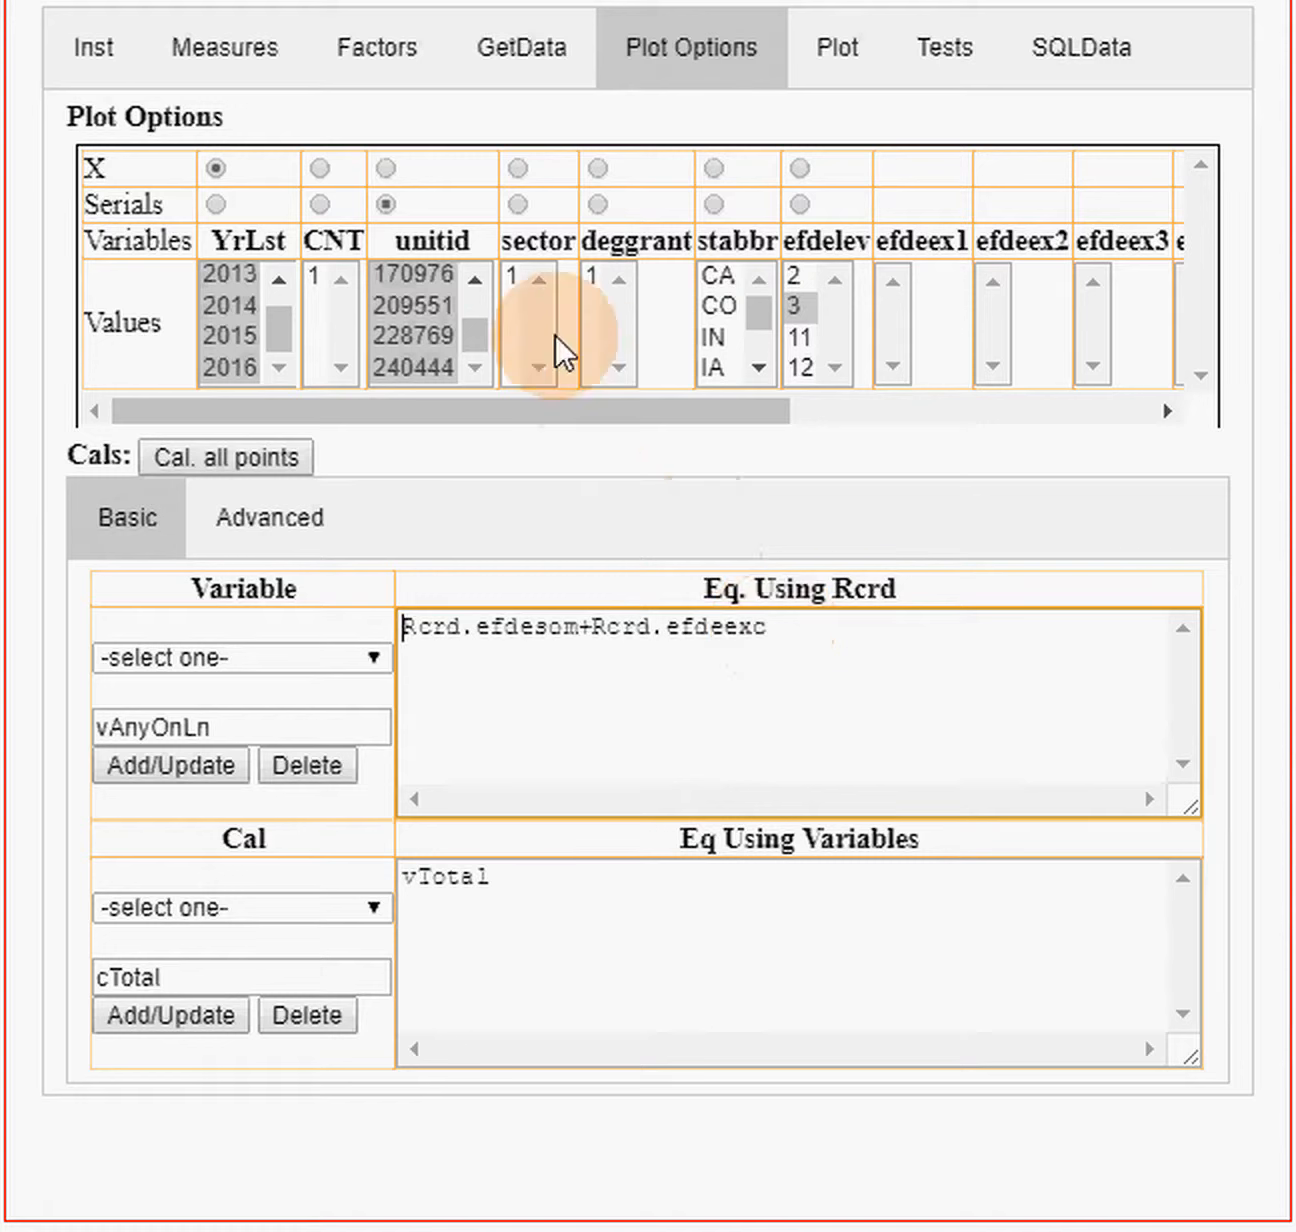
- Filter the picked measures by 2013 to look up the meaning of the measures used in the equation
left_click(250, 54)
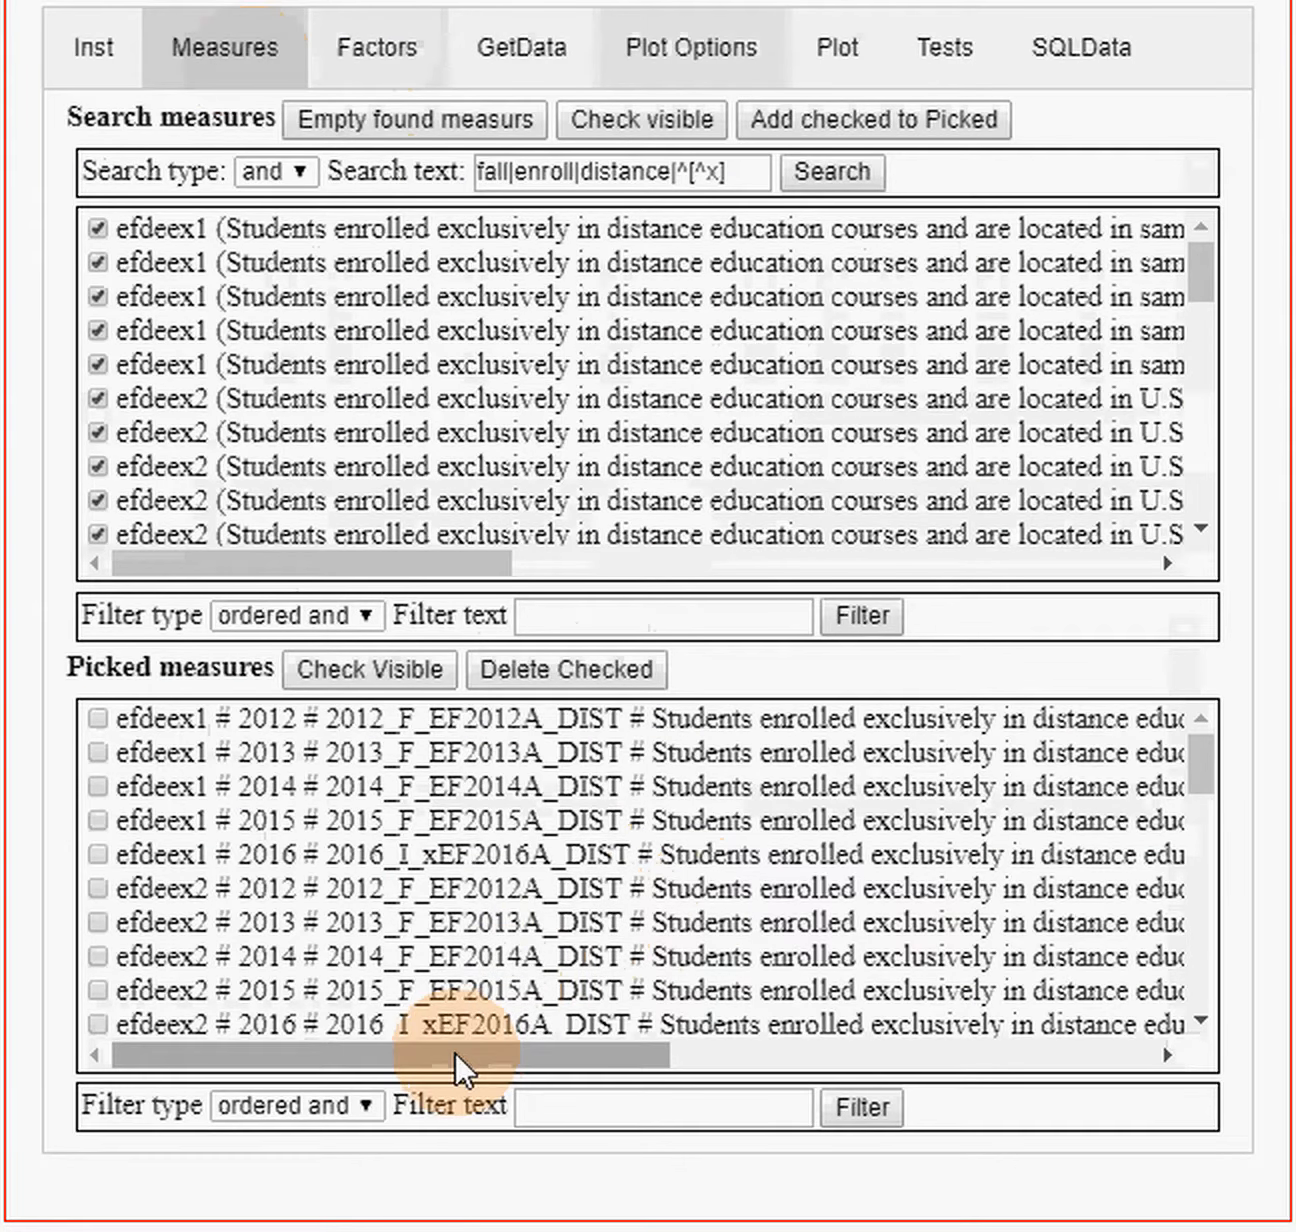
left_click_drag(453, 1051, 464, 1051)
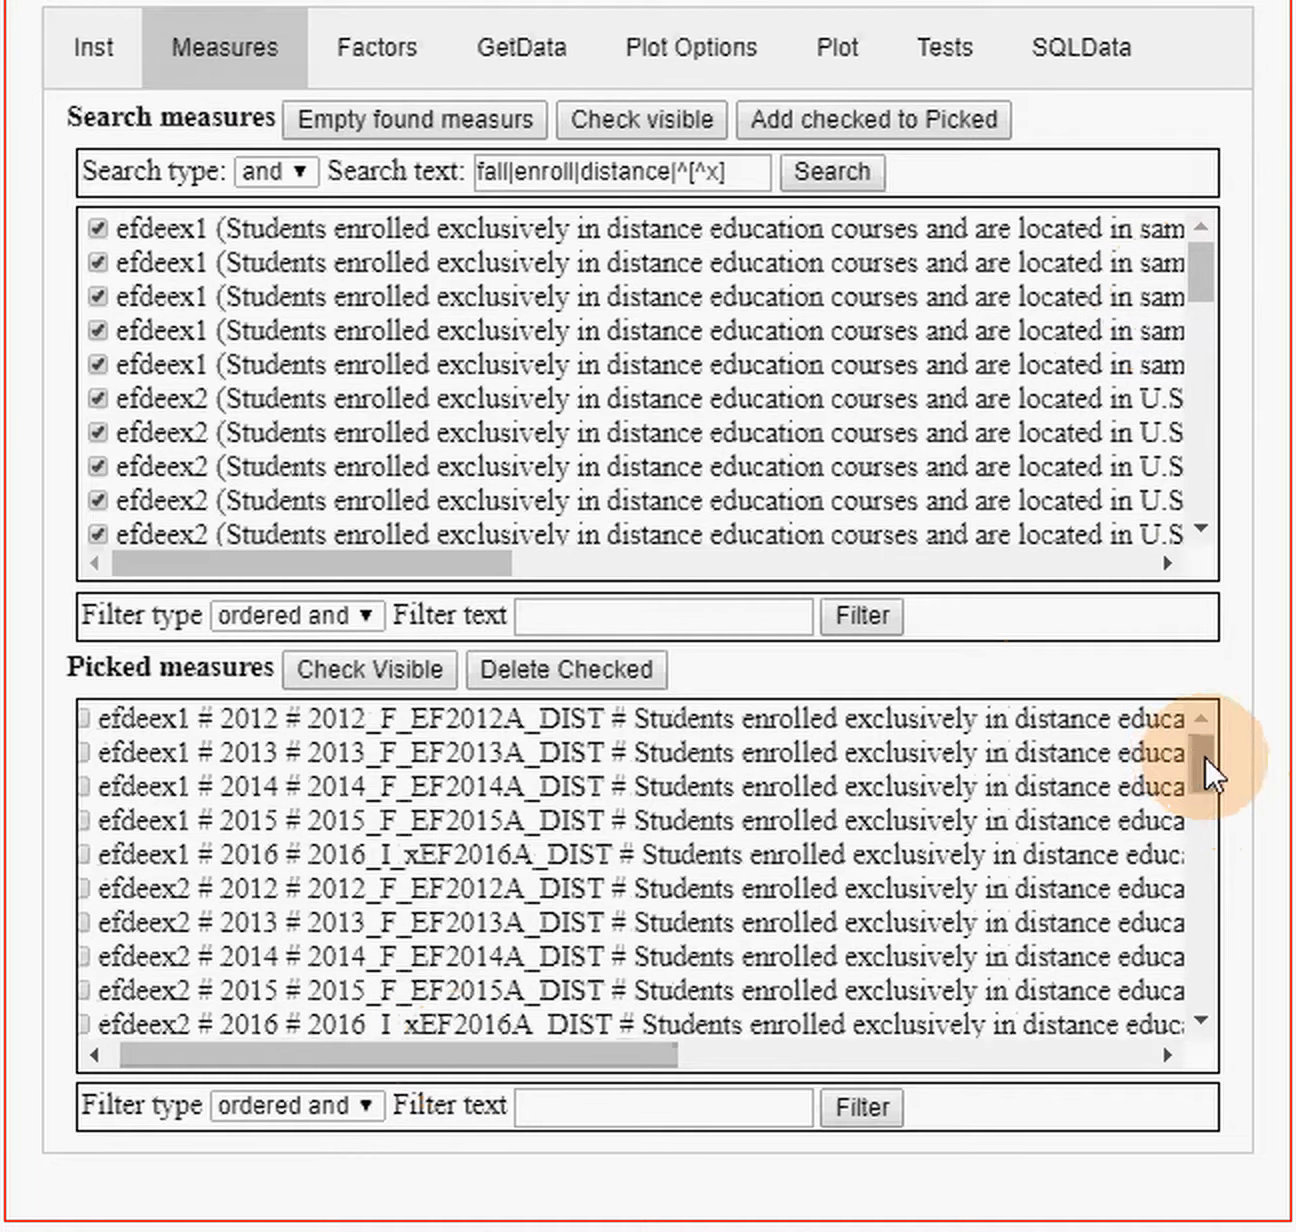
left_click_drag(1204, 755, 1220, 926)
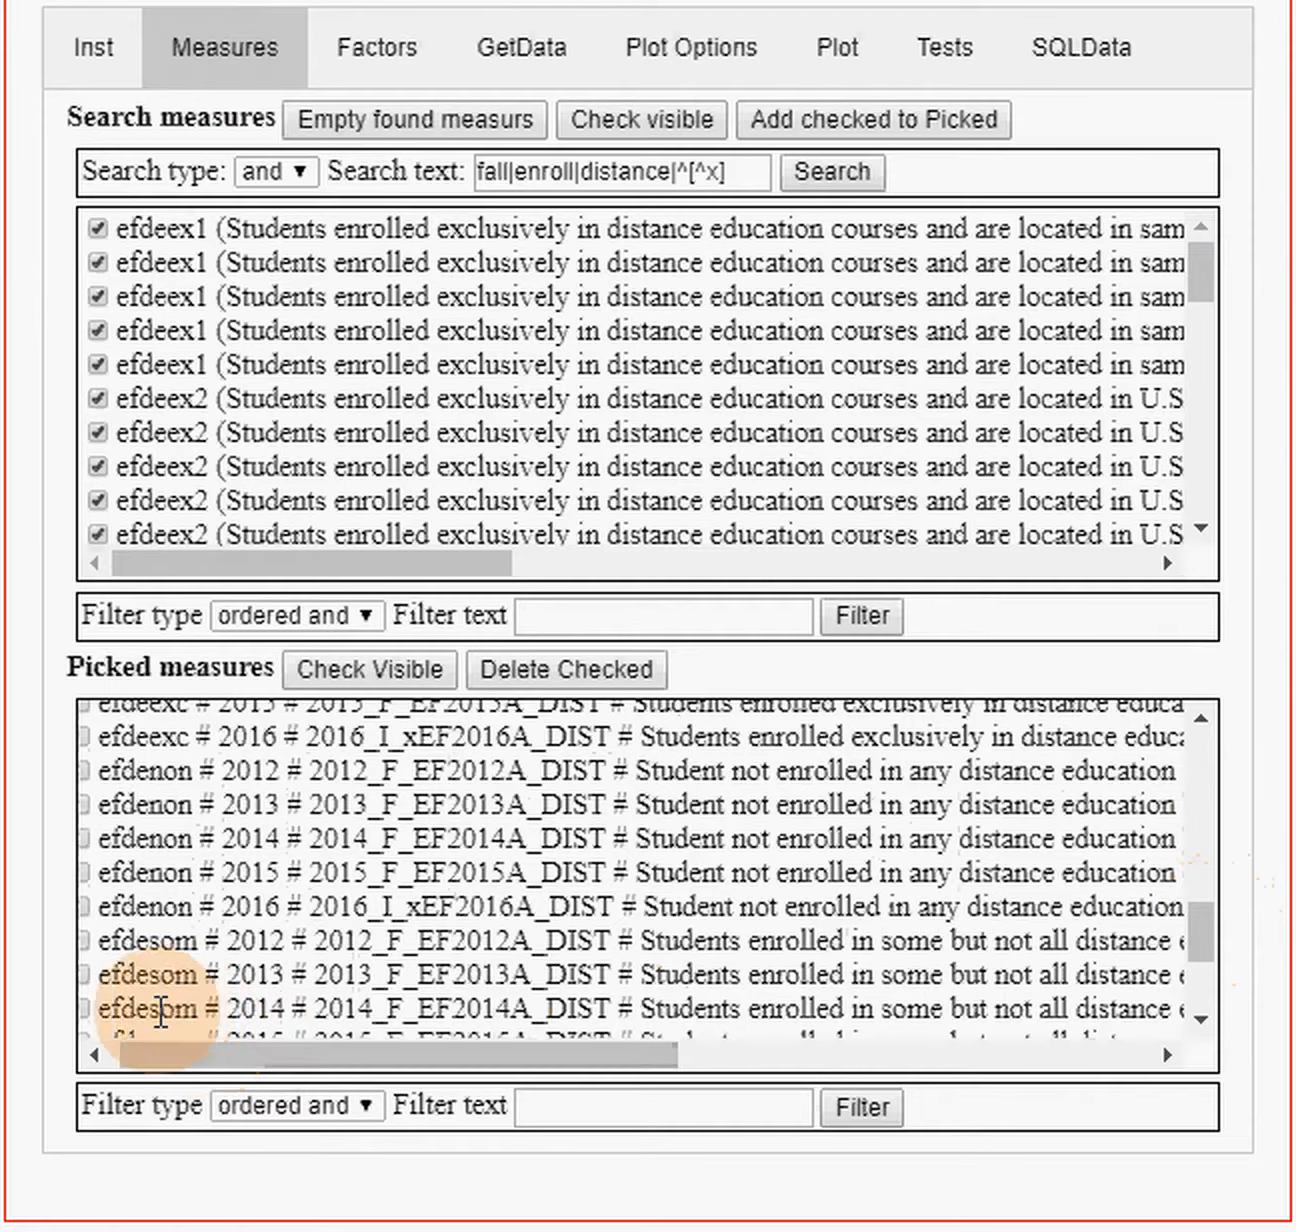
left_click(605, 1106)
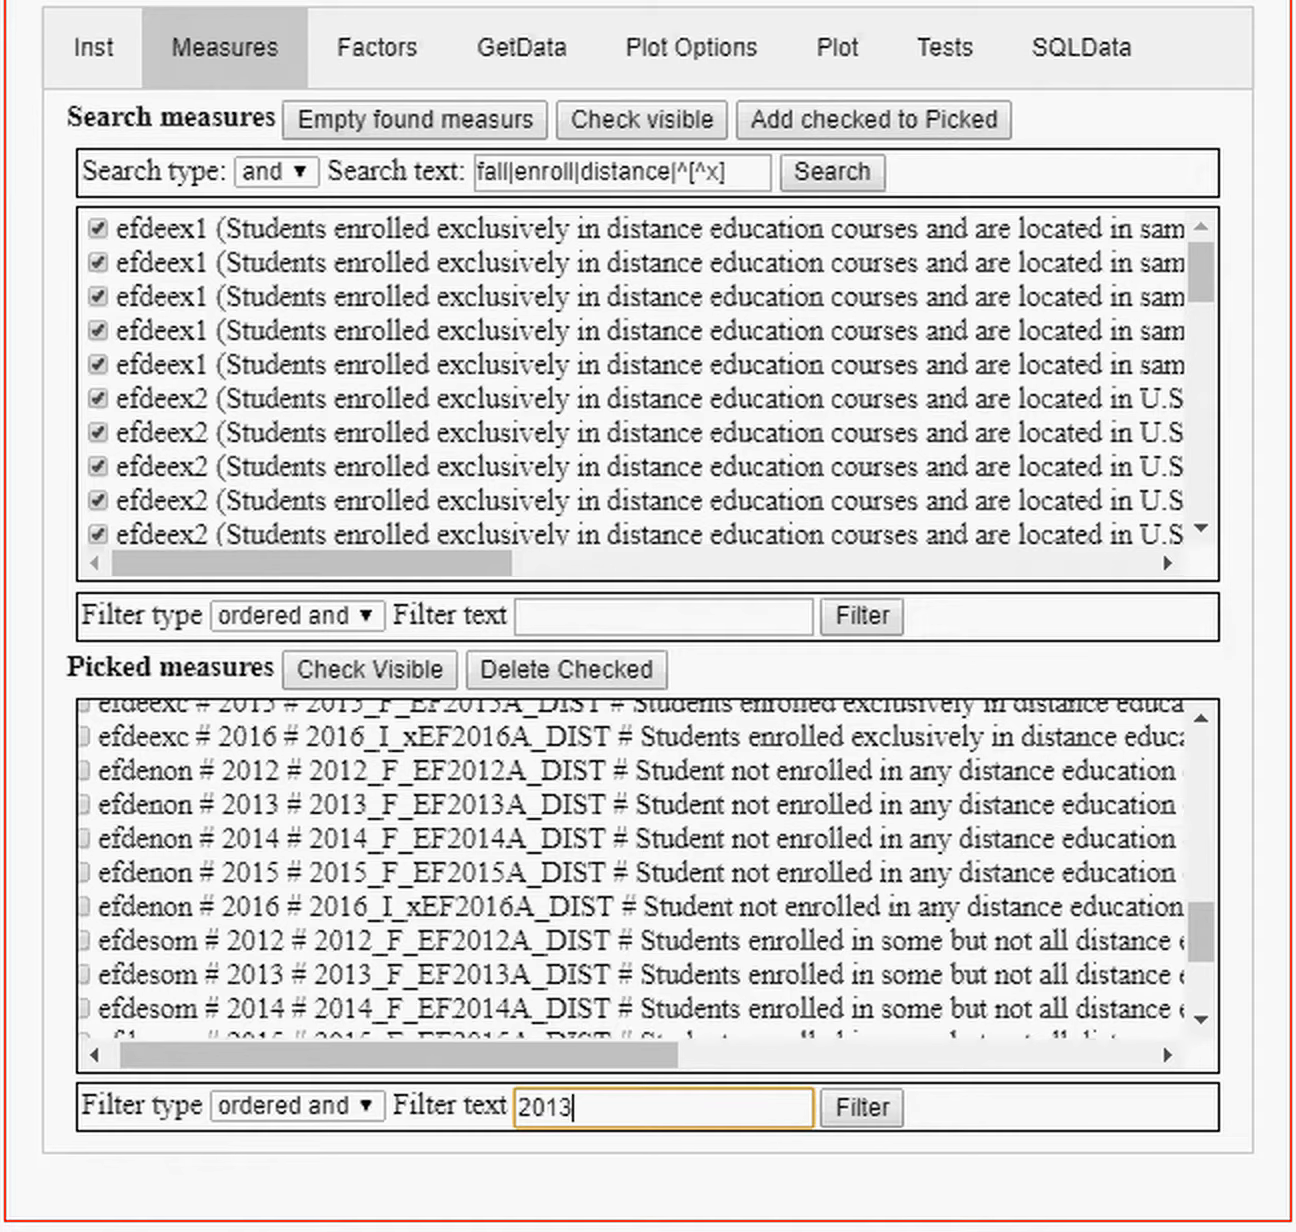
left_click(871, 1110)
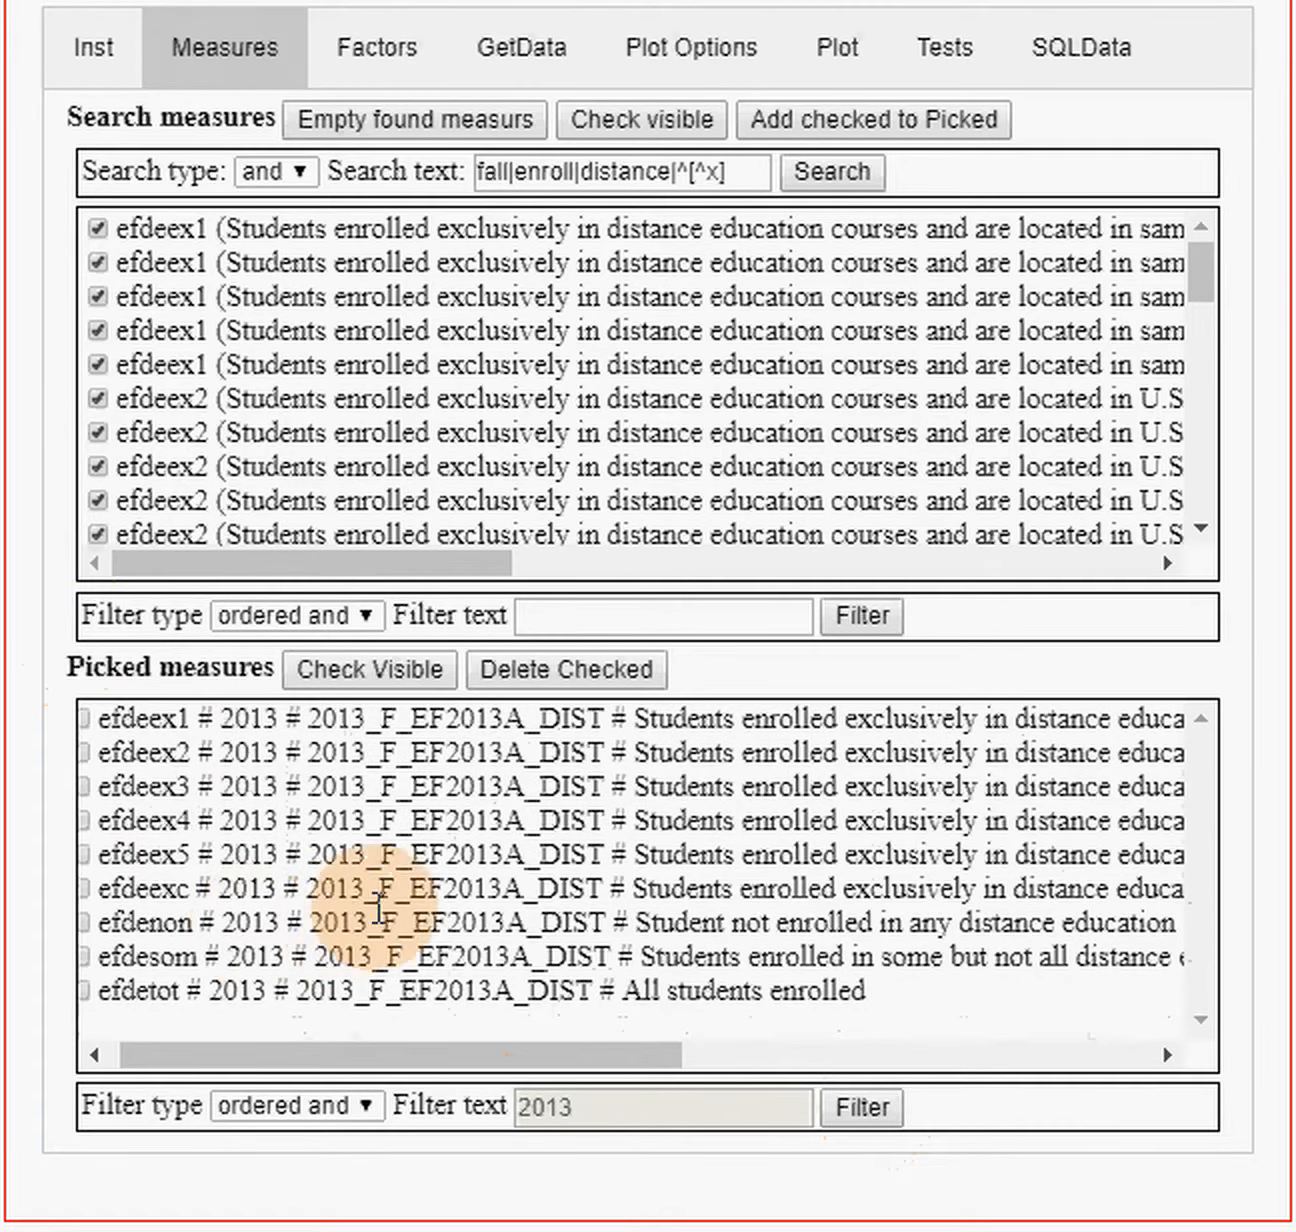
- Examine the full descriptions of the picked 2013 measures efdetot, efdesom and efdeexc
left_click_drag(202, 1050, 183, 1054)
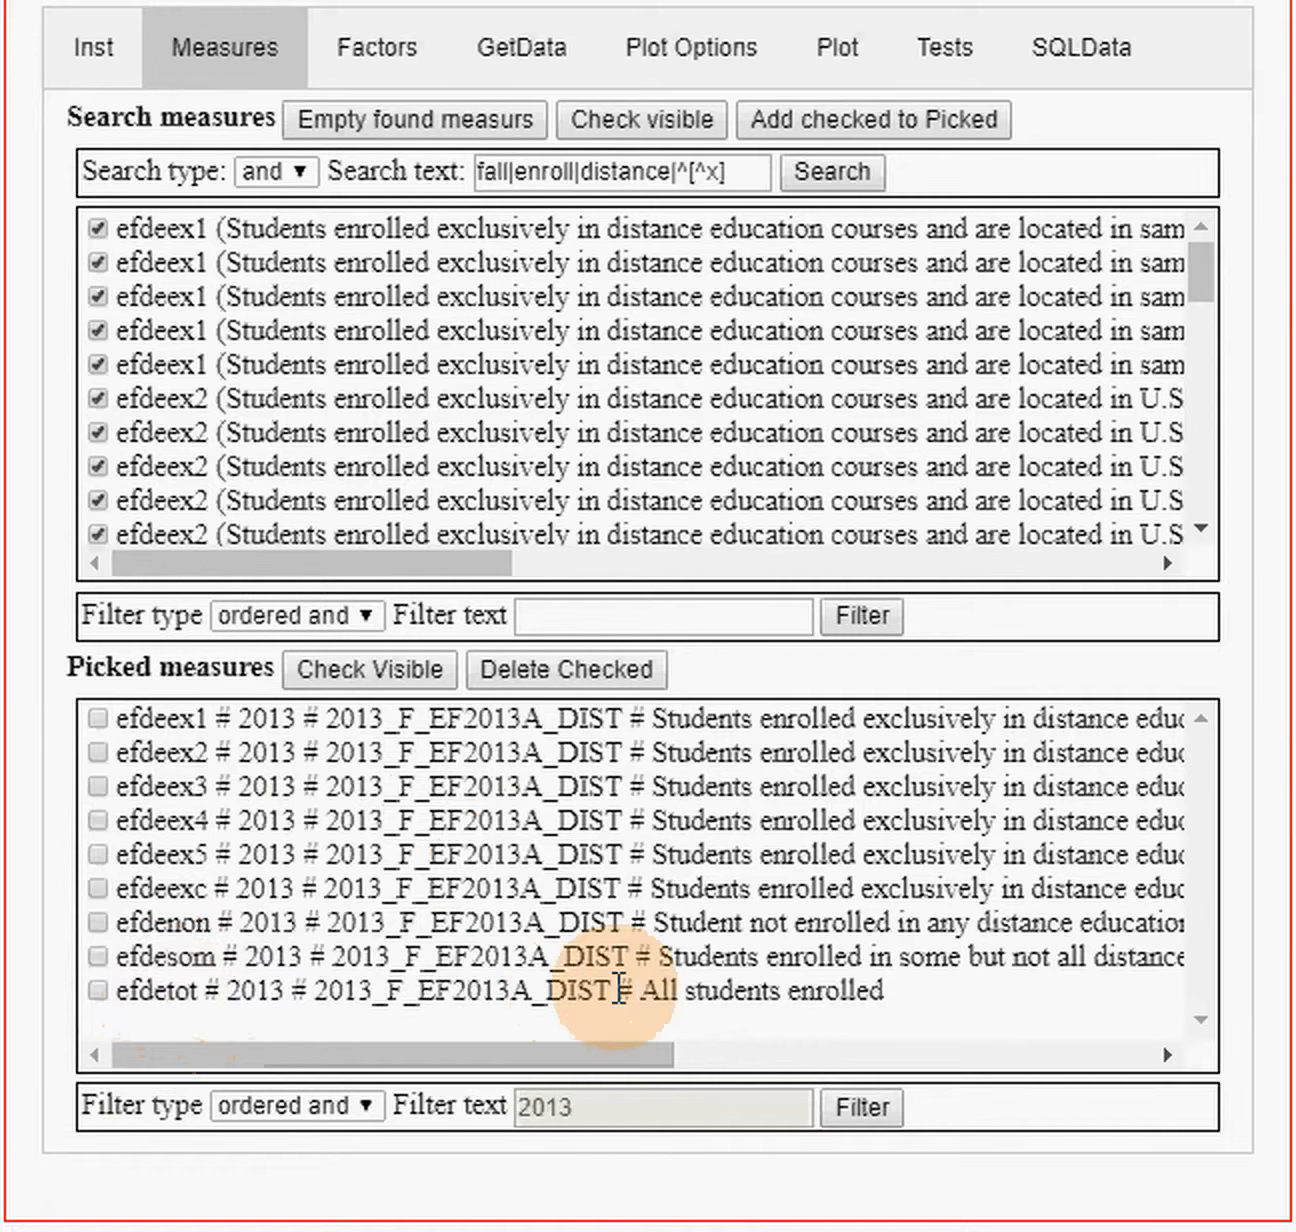
left_click_drag(638, 990, 886, 1010)
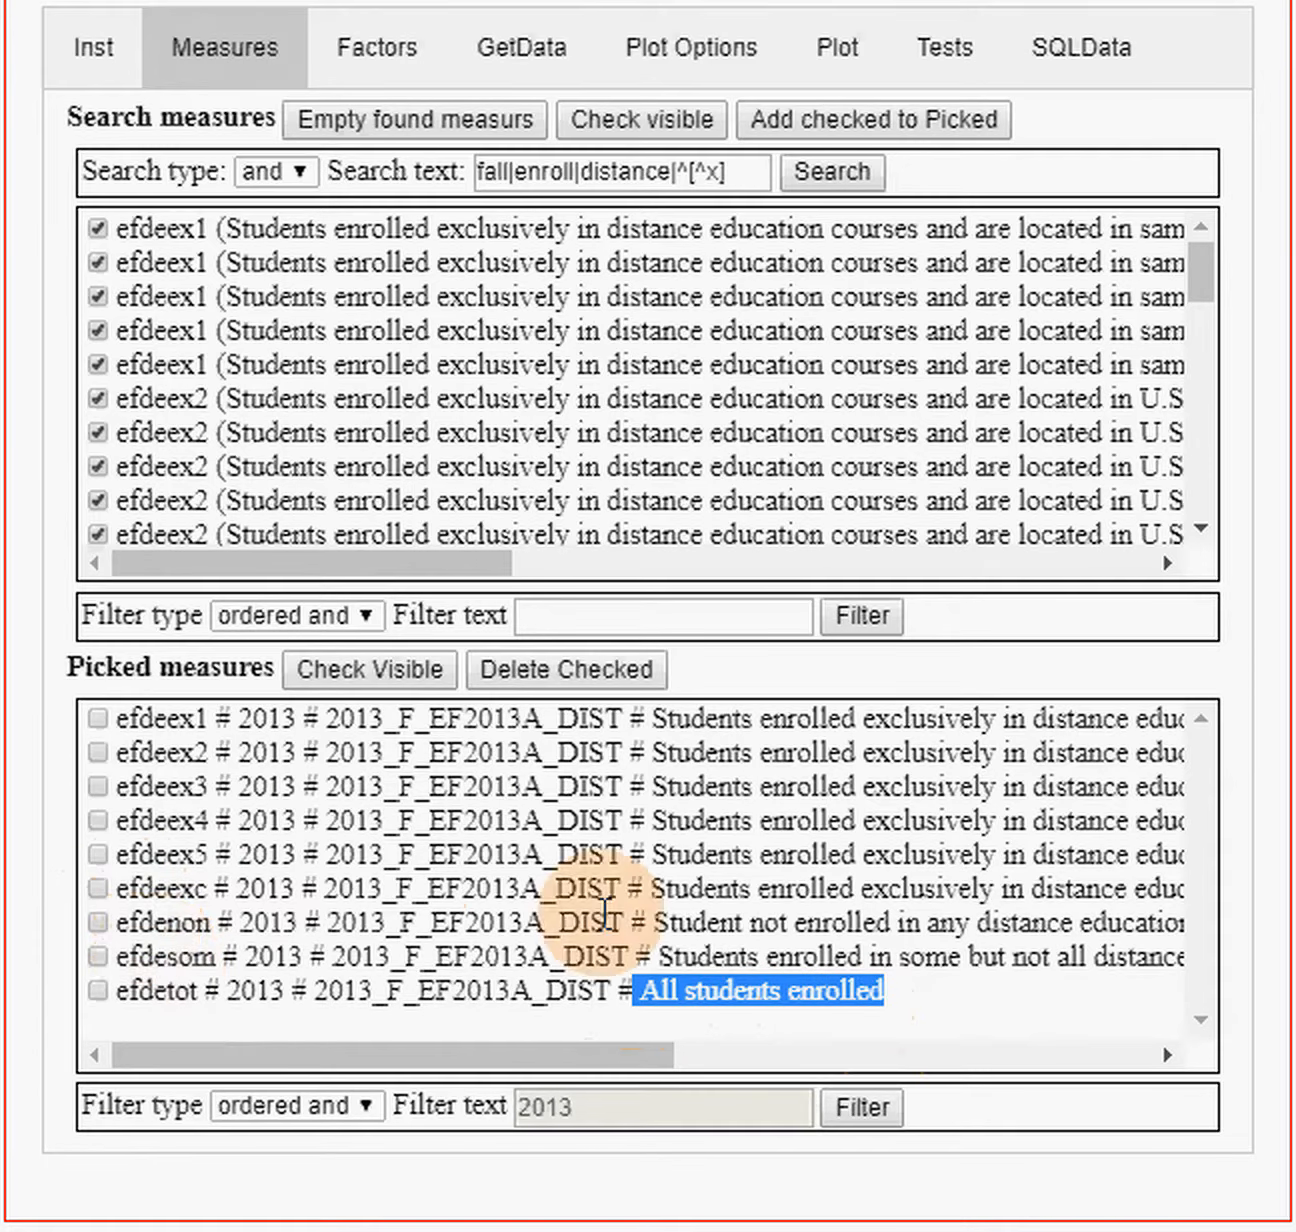
left_click_drag(550, 1059, 722, 1064)
left_click_drag(737, 957, 1068, 962)
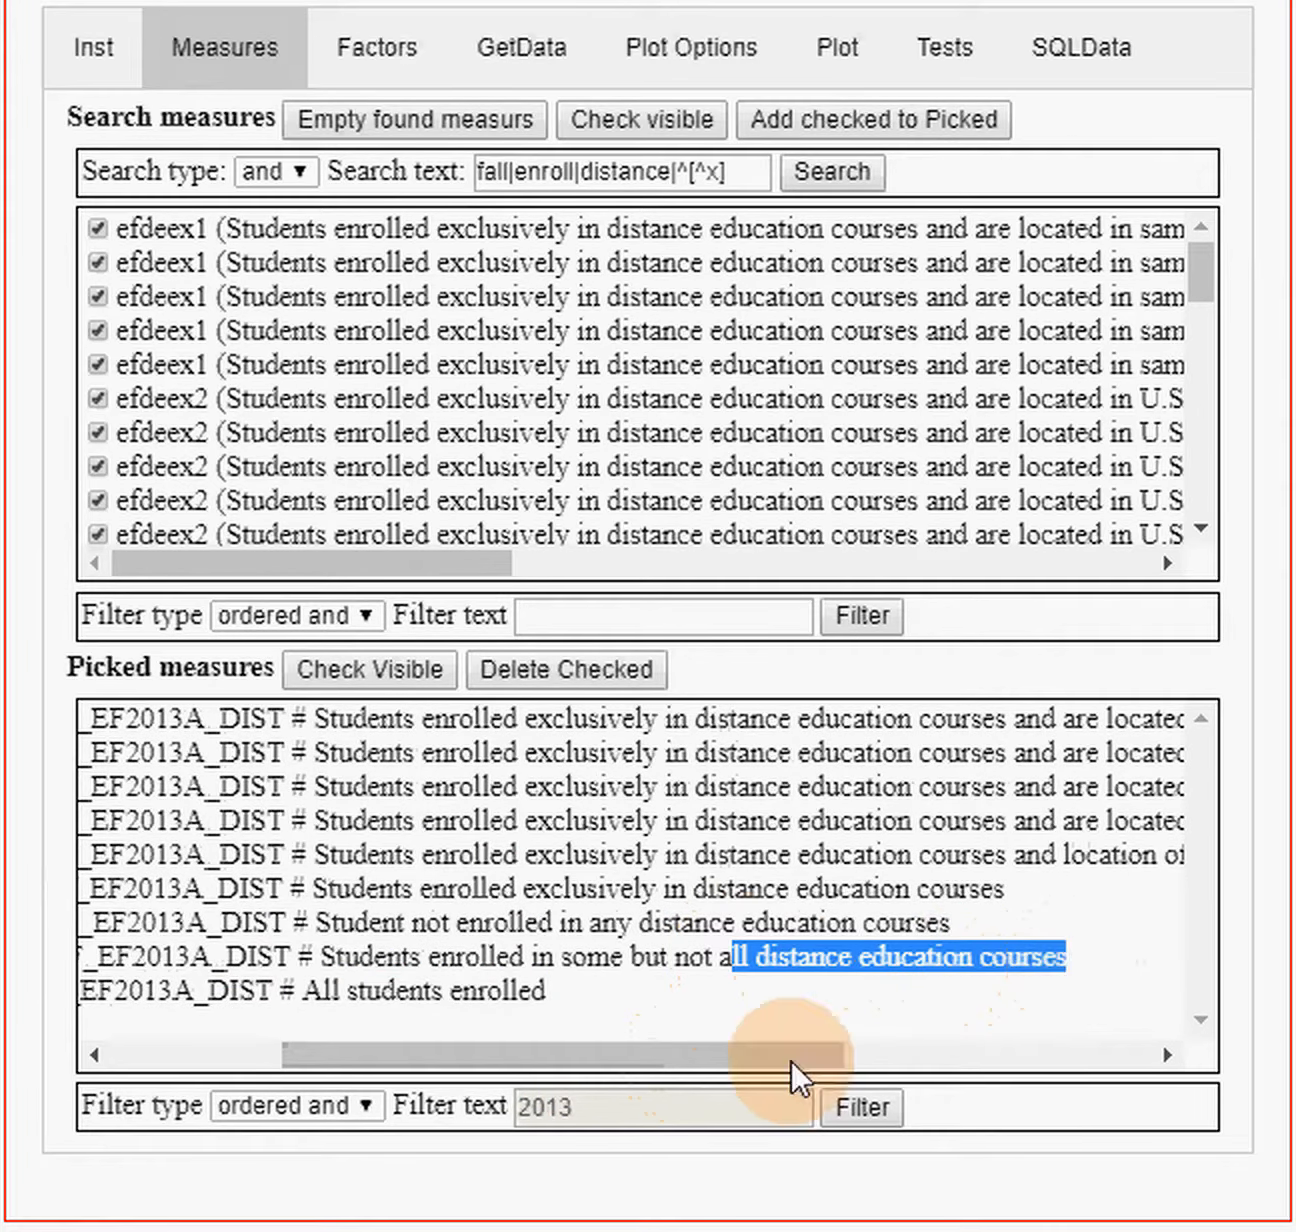
left_click_drag(620, 1057, 414, 1069)
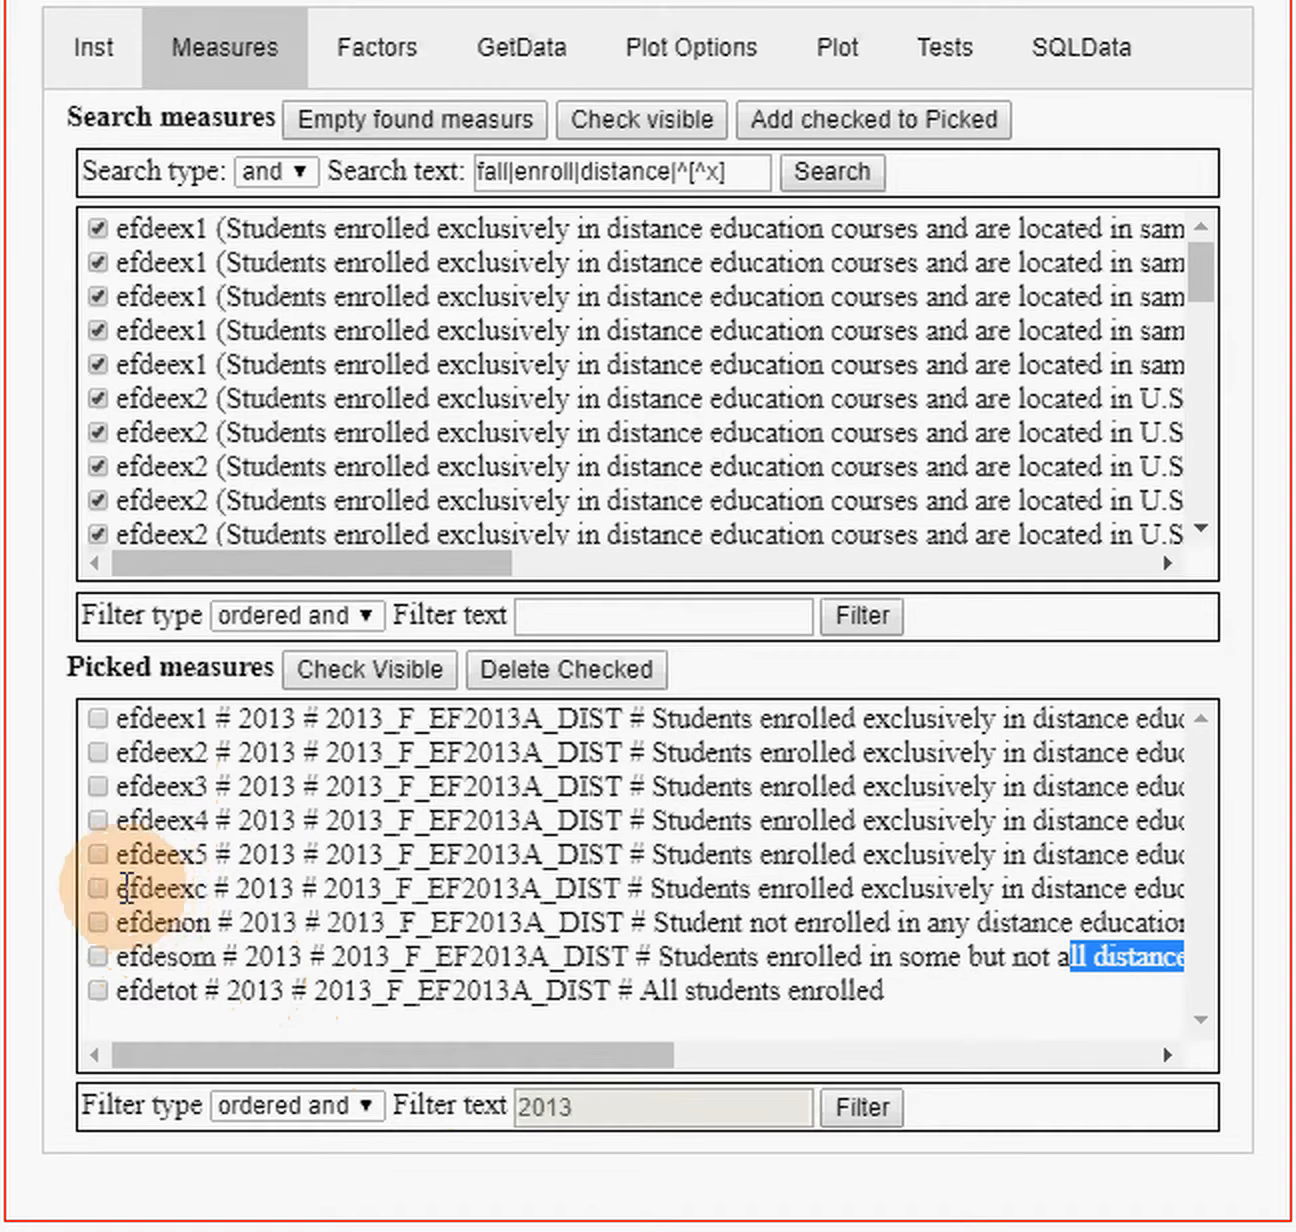
left_click(657, 895)
left_click_drag(658, 895, 1045, 890)
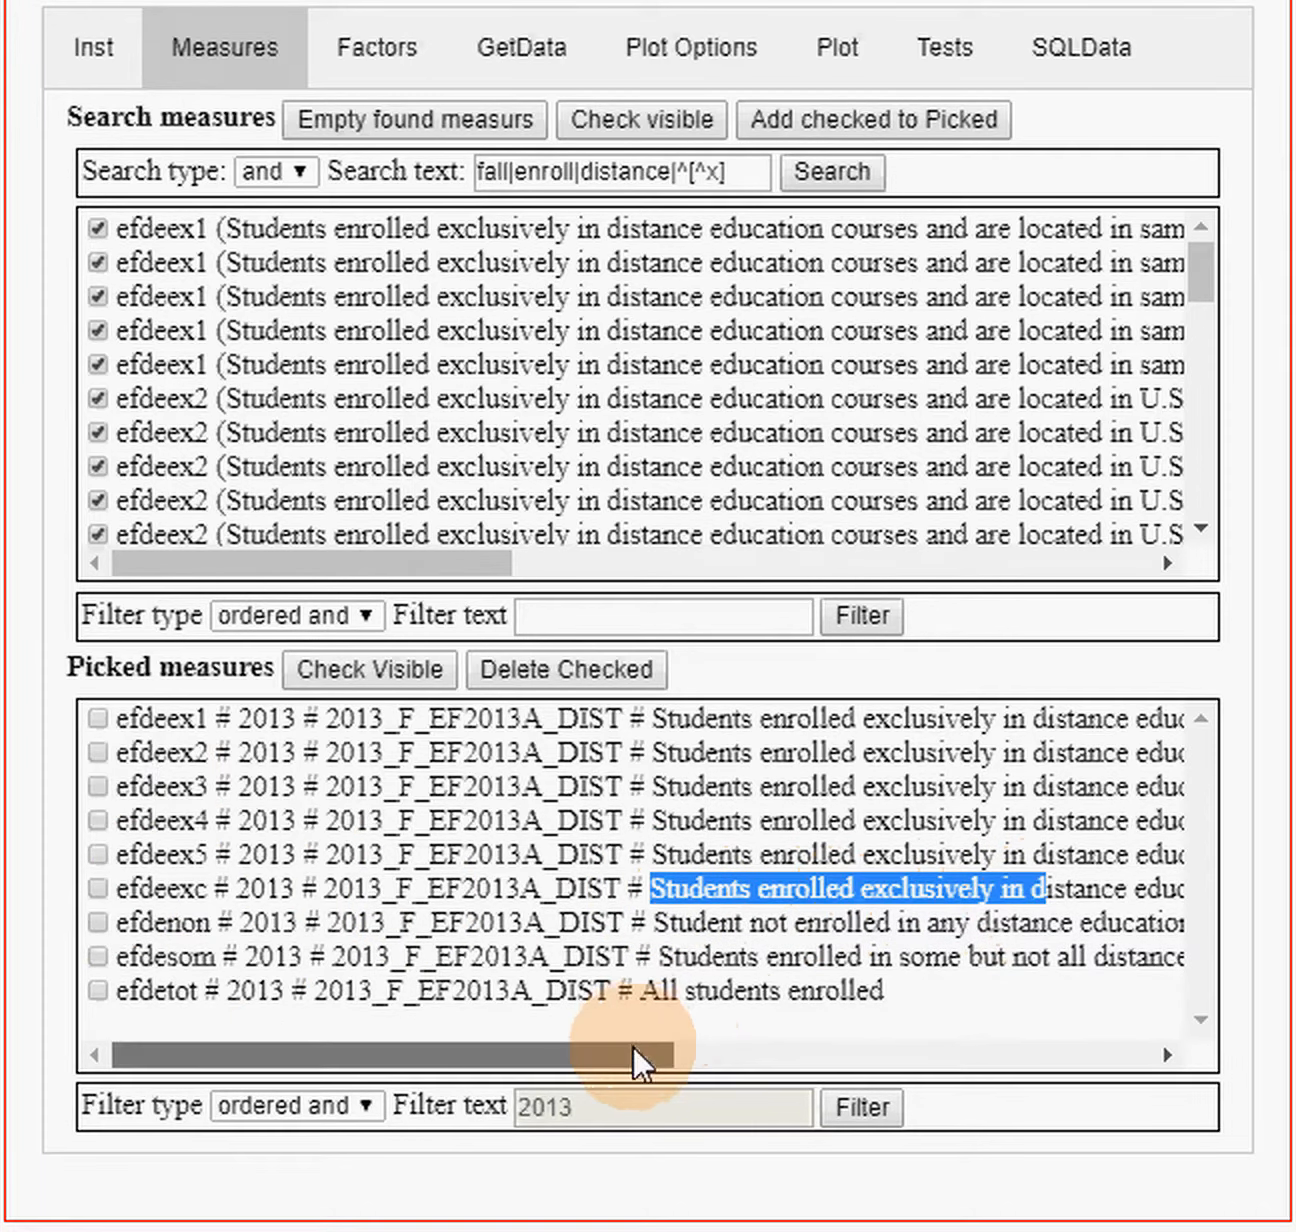
left_click_drag(632, 1044, 808, 1063)
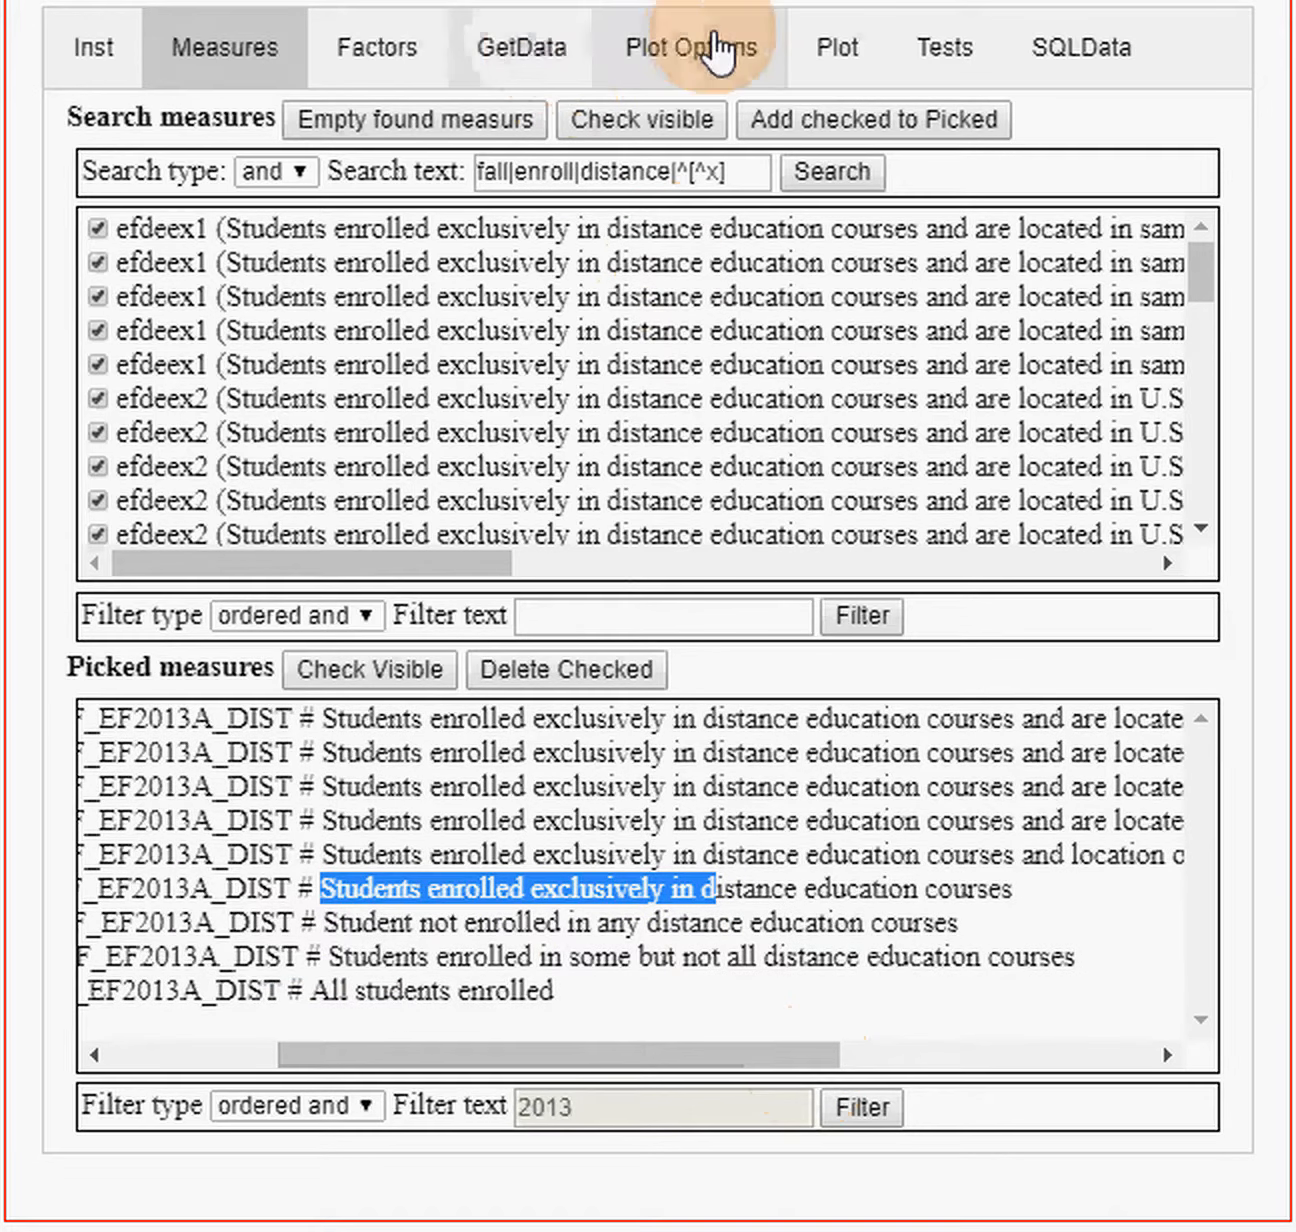
- Define a plot variable named vTotal with the record equation Rcrd.efdetot and add it
left_click(716, 64)
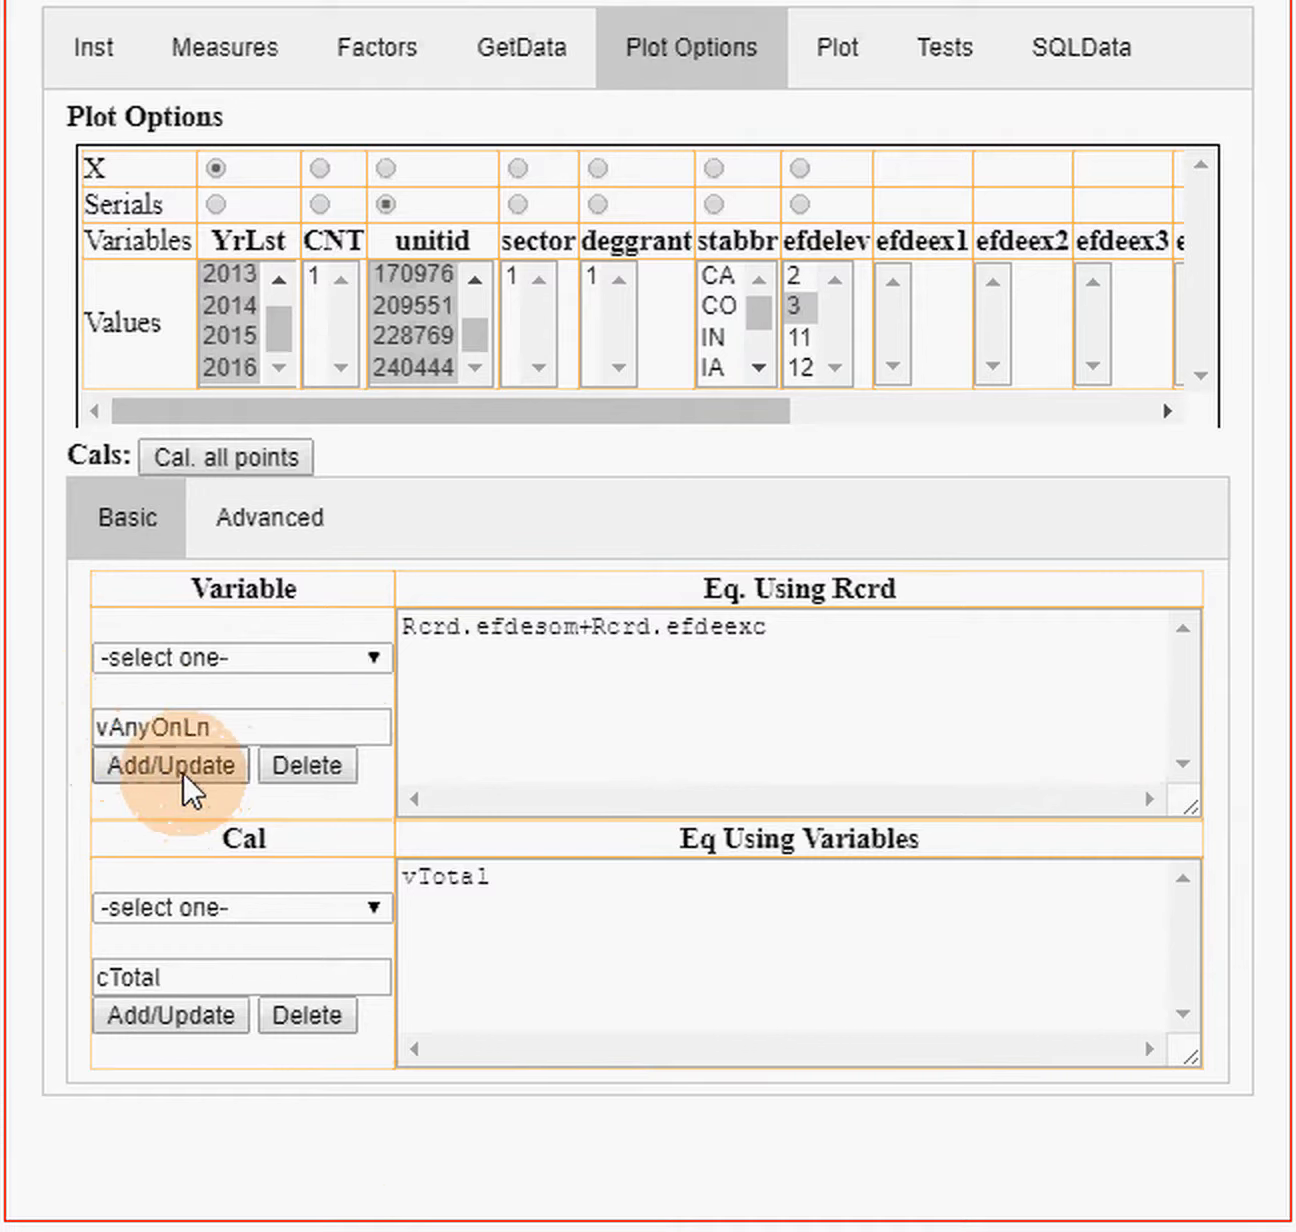
left_click(259, 722)
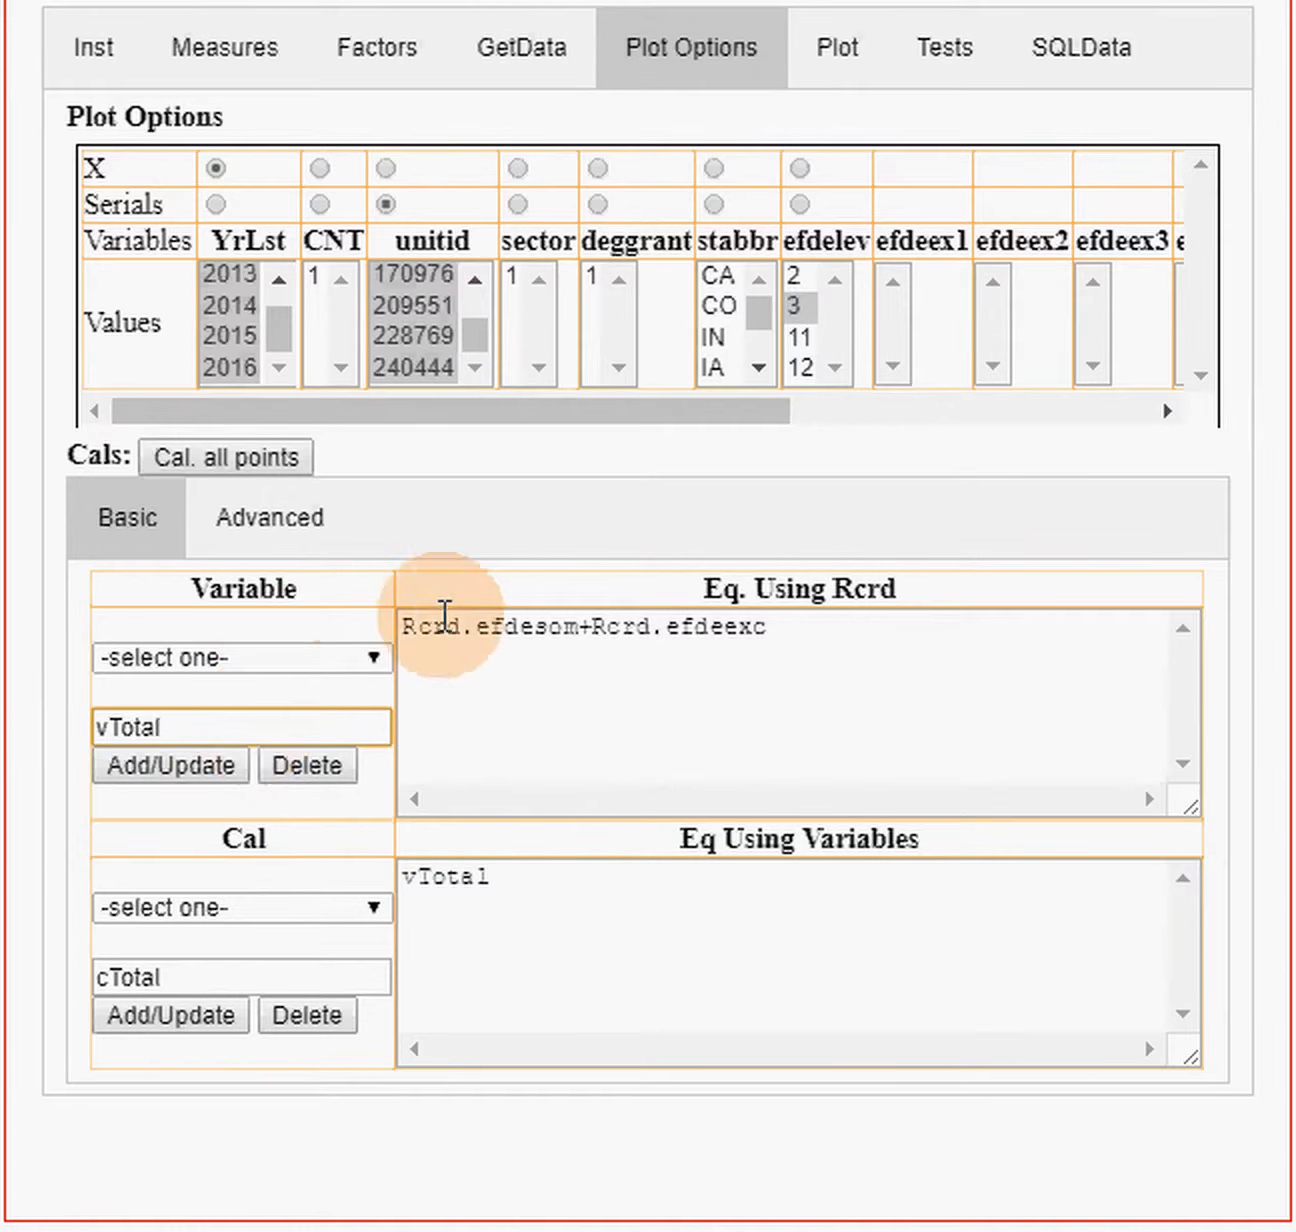
left_click_drag(583, 625, 810, 635)
key("BackSpace")
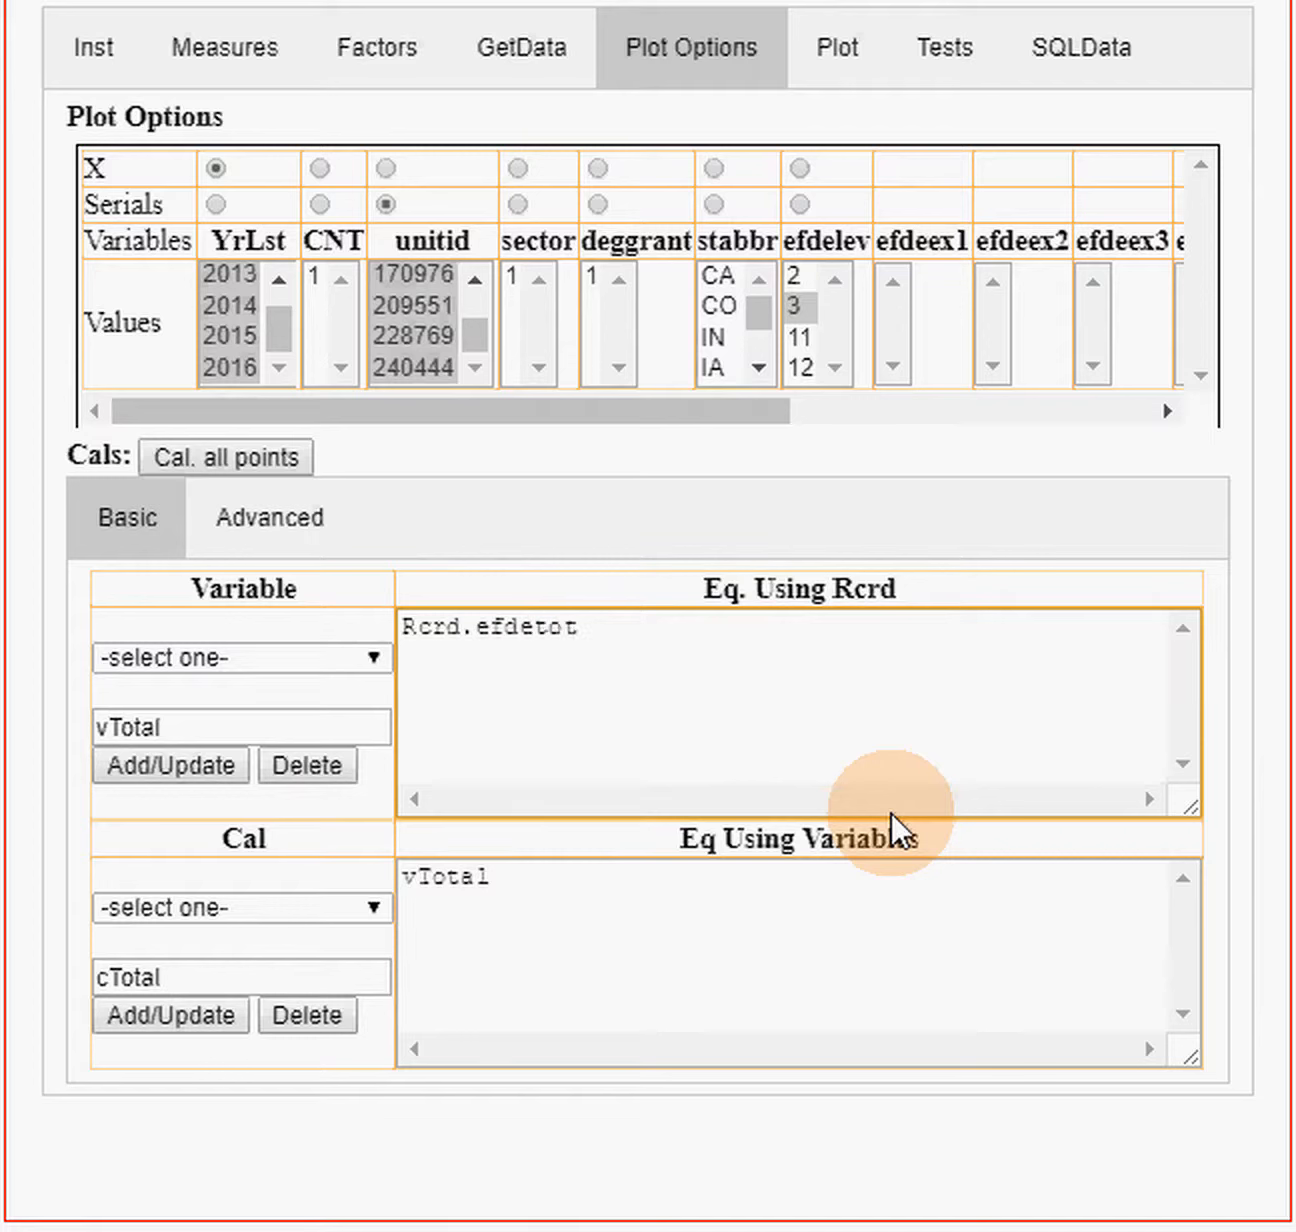
left_click(136, 770)
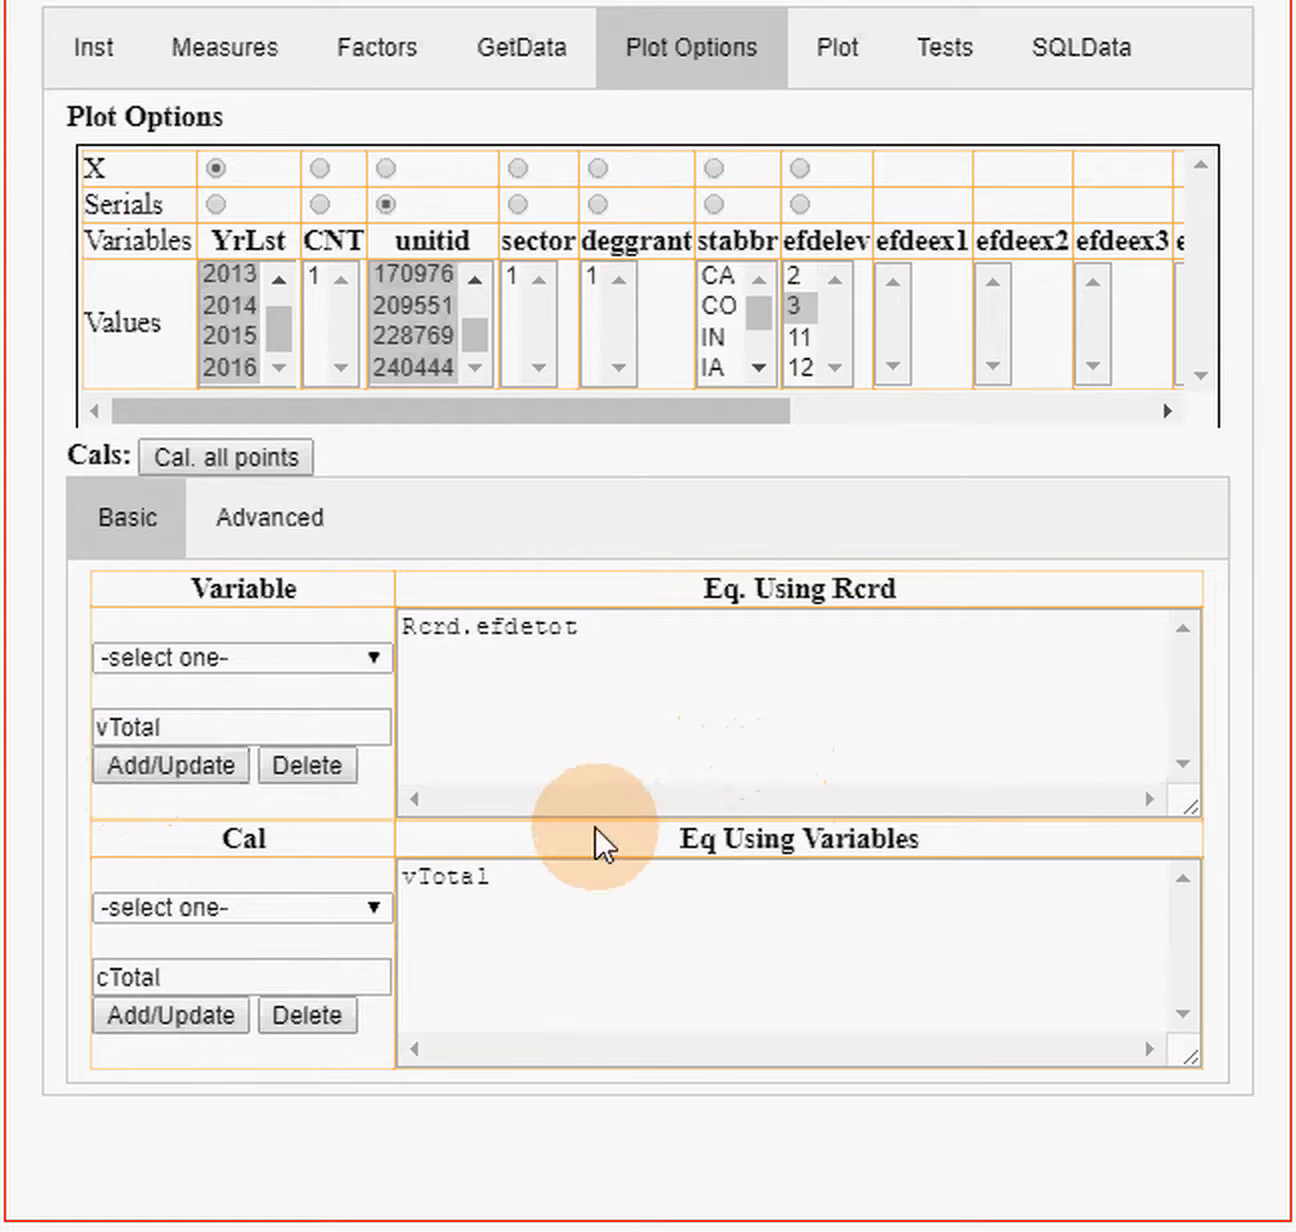
- Examine how the picked 2013 measure descriptions distinguish exclusively distance students by location
left_click(258, 76)
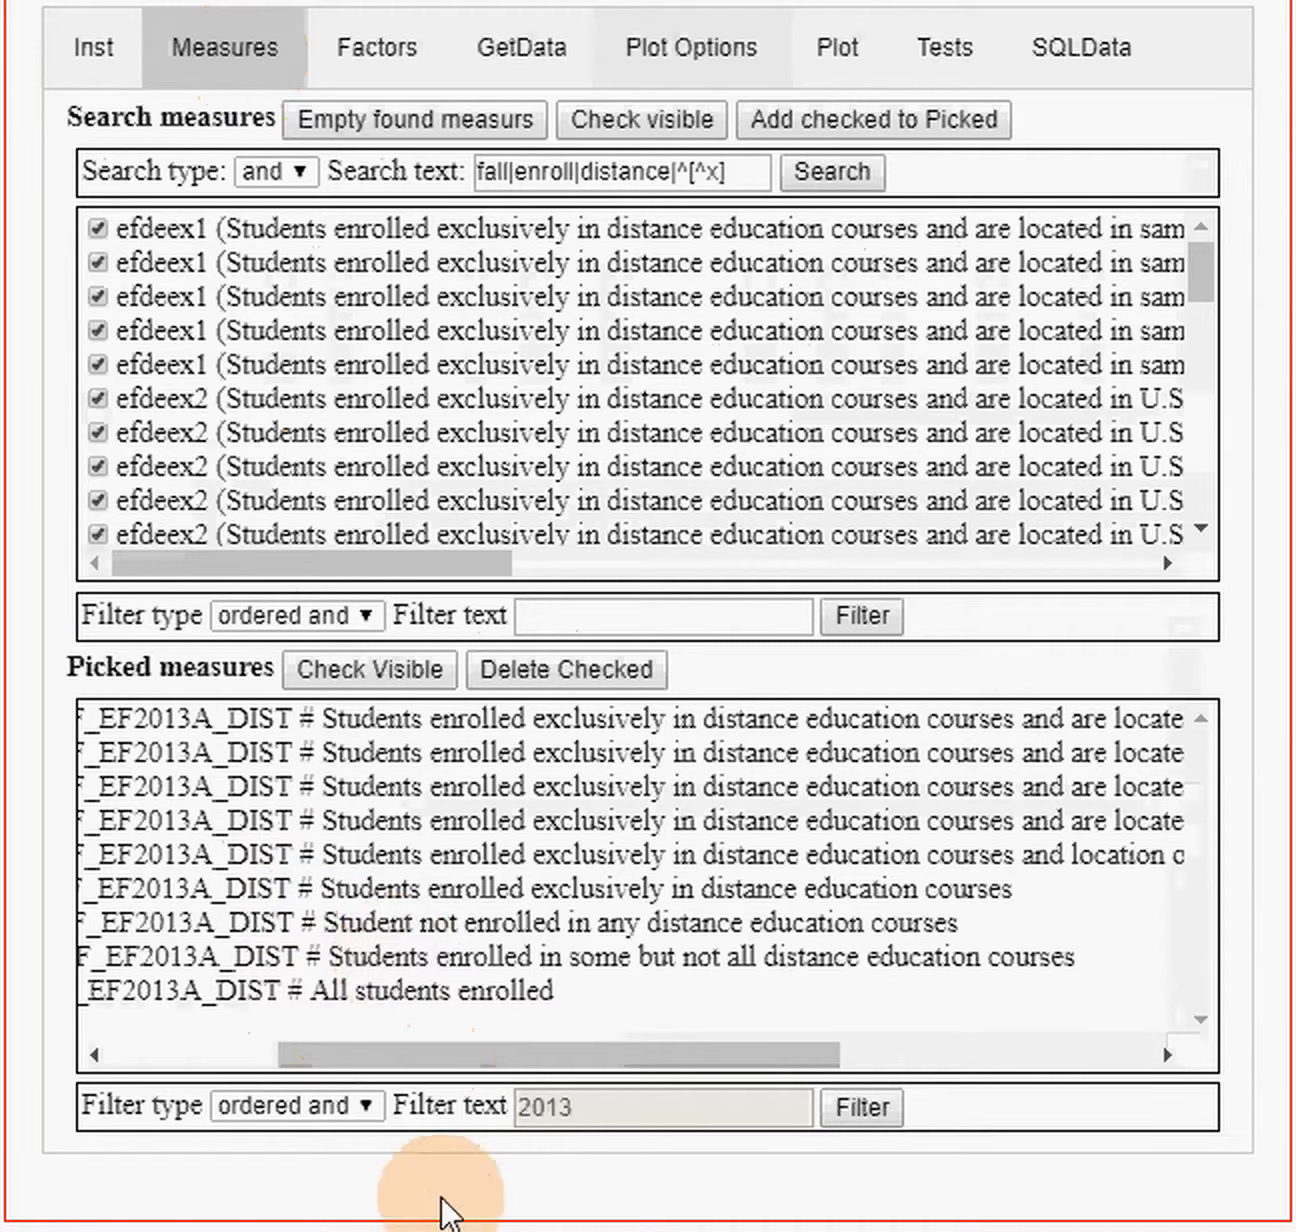
left_click_drag(408, 1058, 760, 1039)
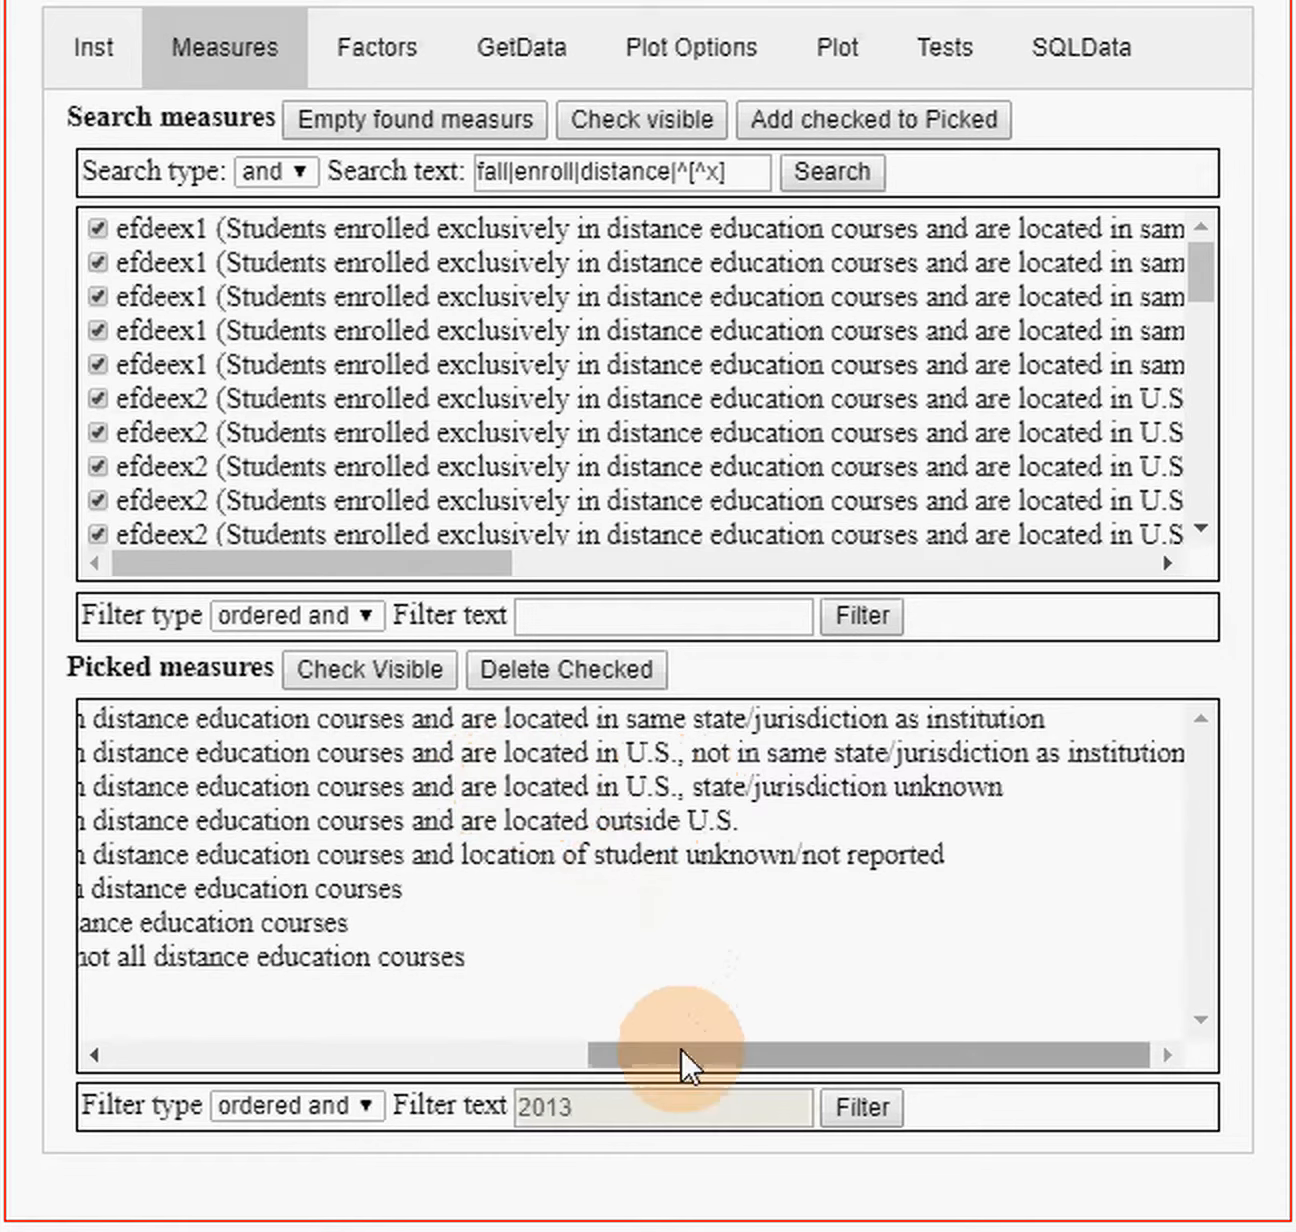
left_click_drag(680, 1050, 593, 1059)
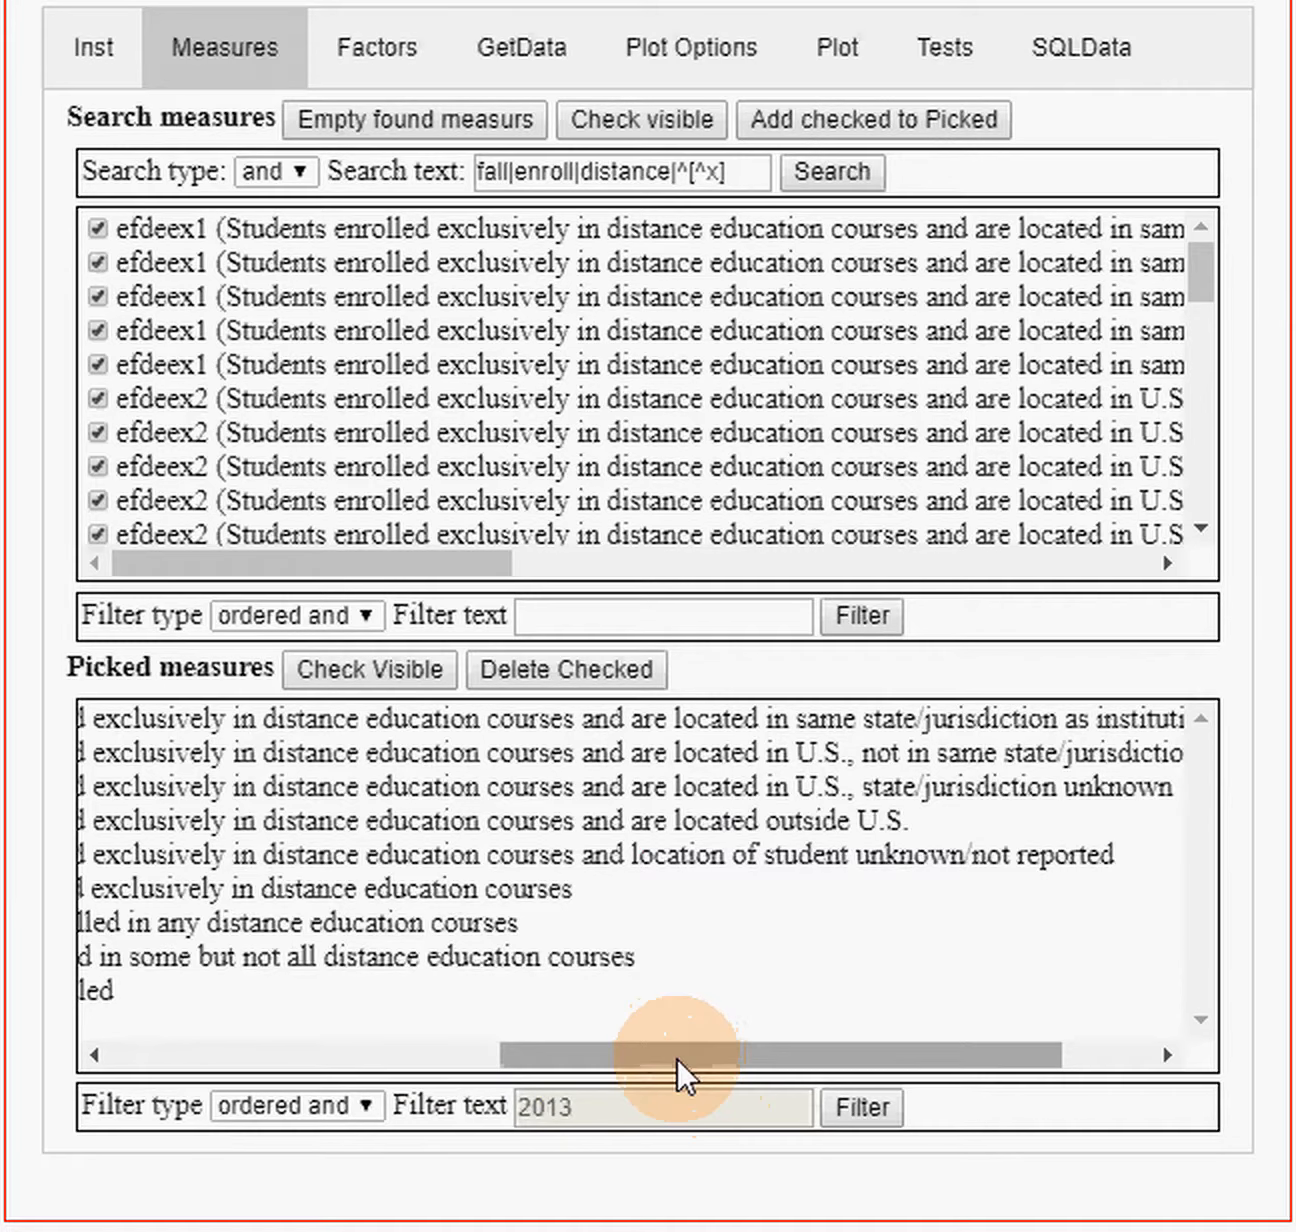
left_click_drag(676, 1059, 677, 1059)
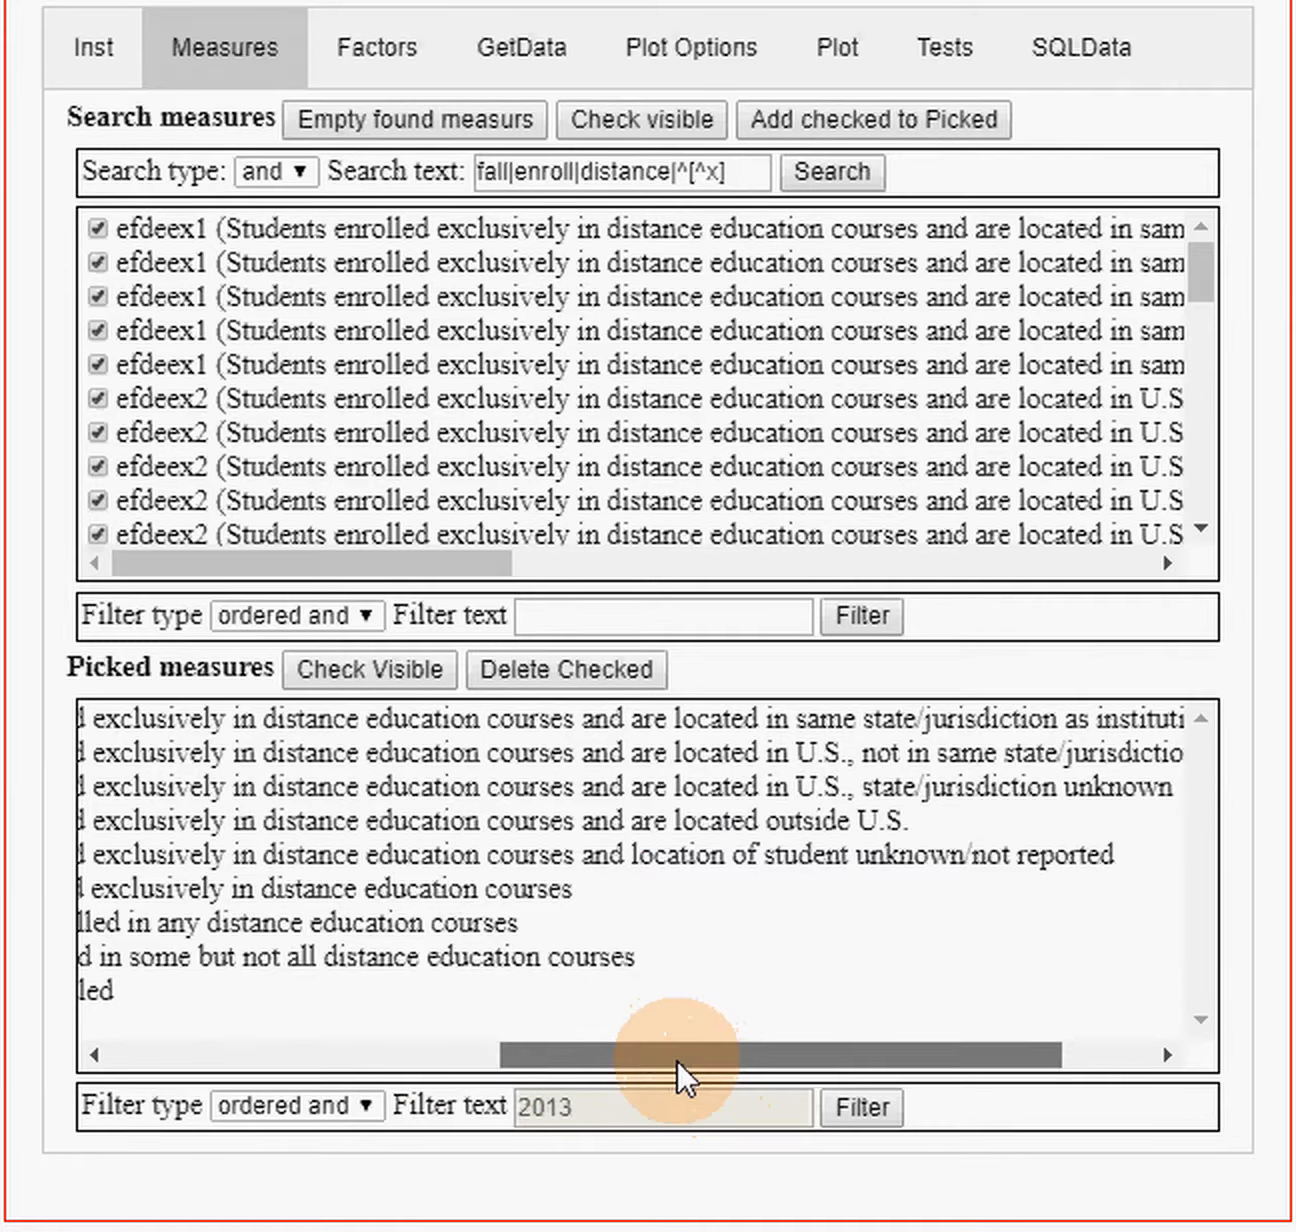
left_click_drag(676, 1059, 677, 1059)
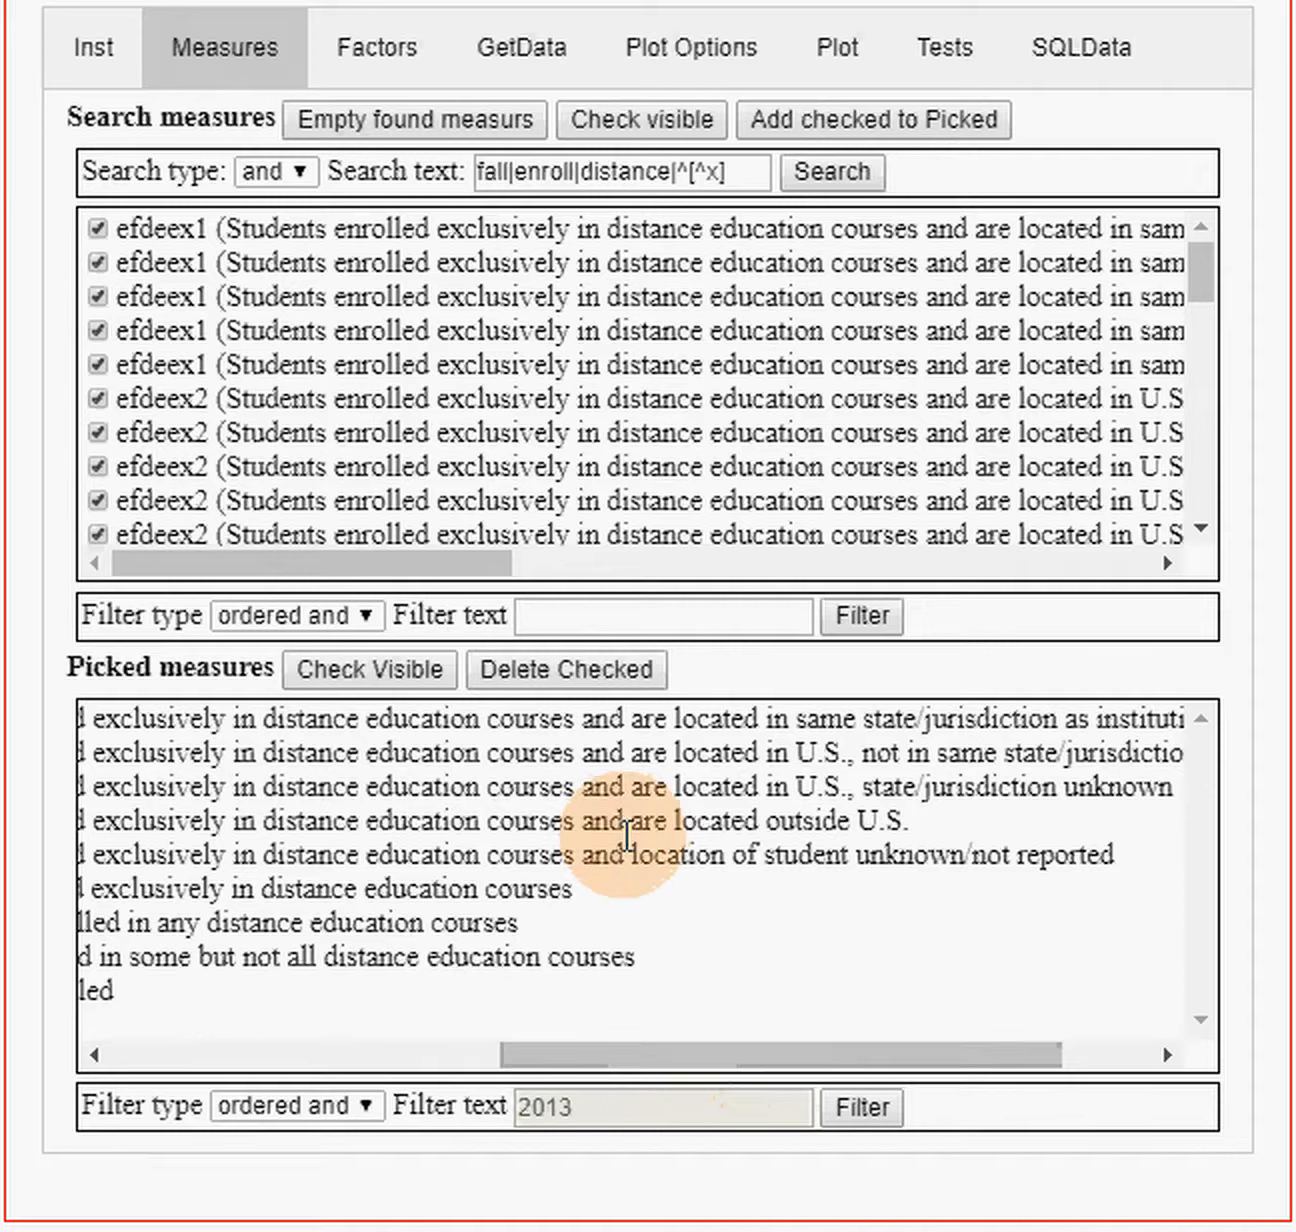
left_click_drag(672, 1063, 664, 1057)
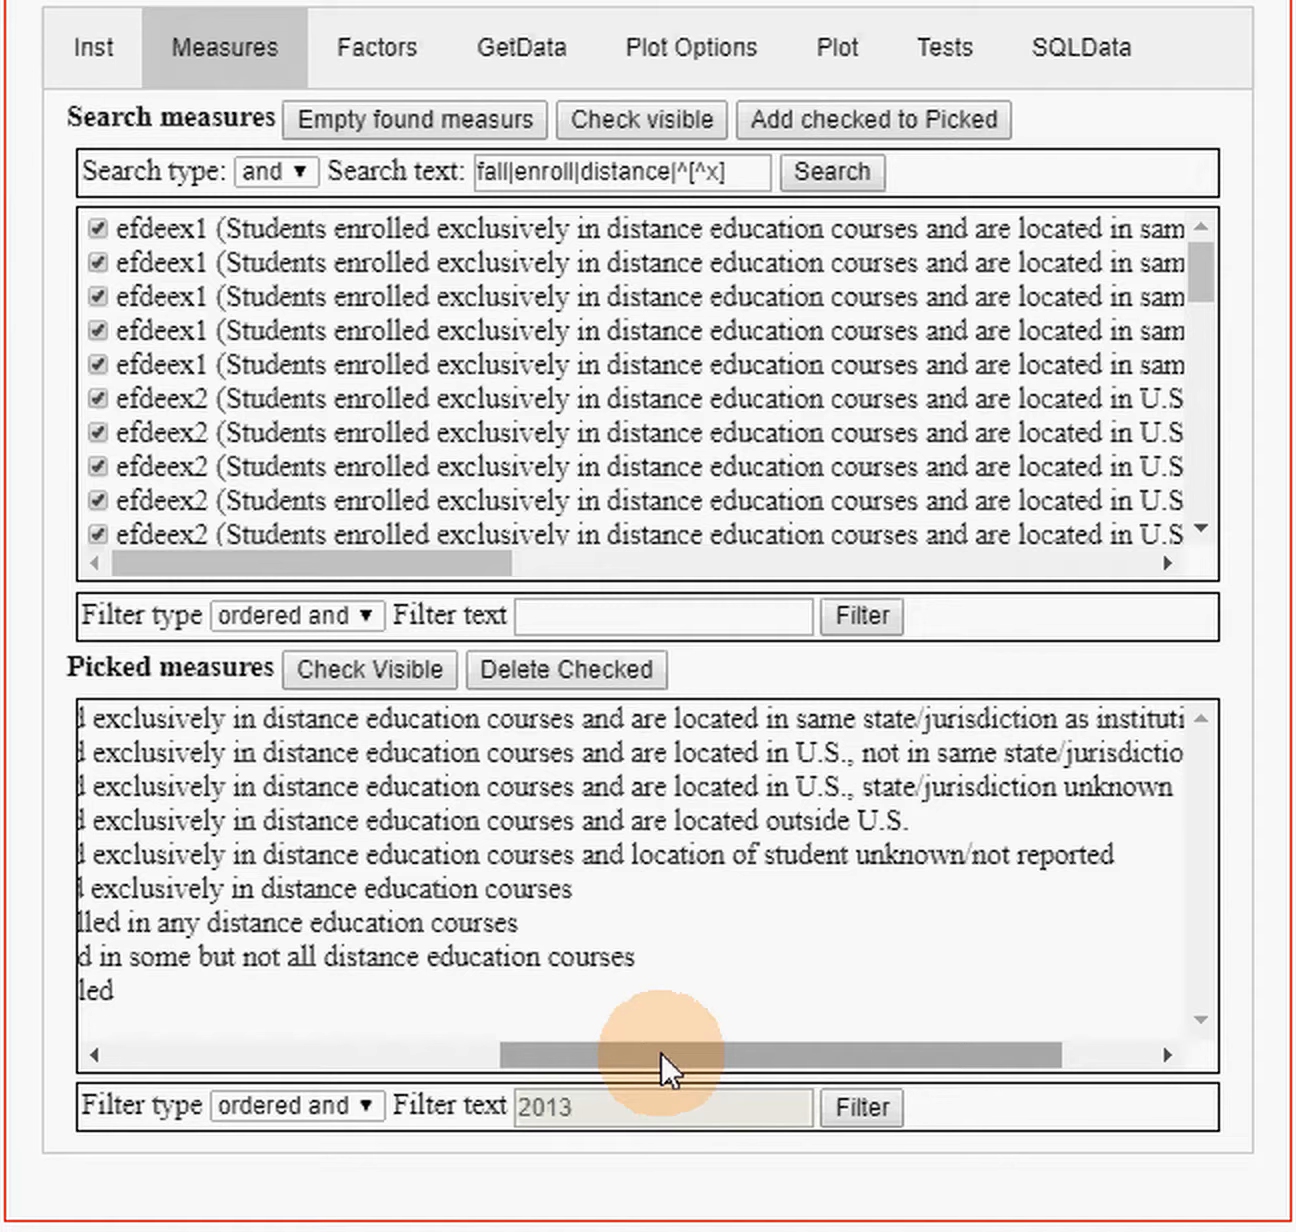
- Match the efdeex2 identifier to its full location description, and locate efdeex4 among the picked 2013 measures
left_click_drag(660, 1051, 210, 1081)
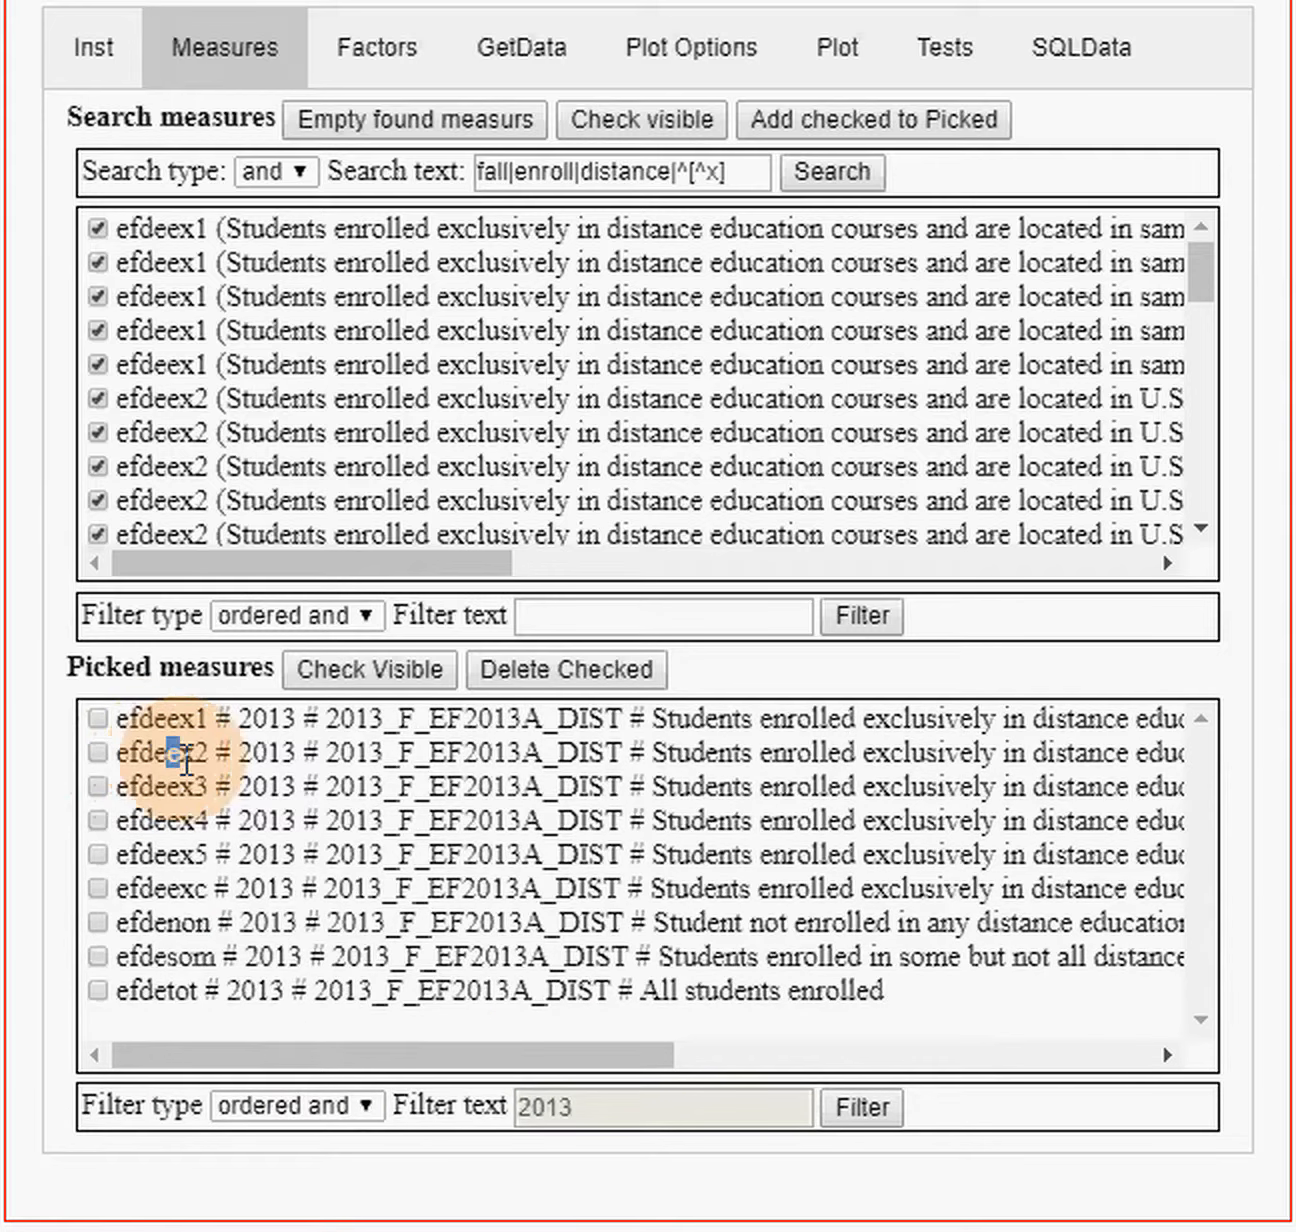
left_click_drag(166, 752, 370, 753)
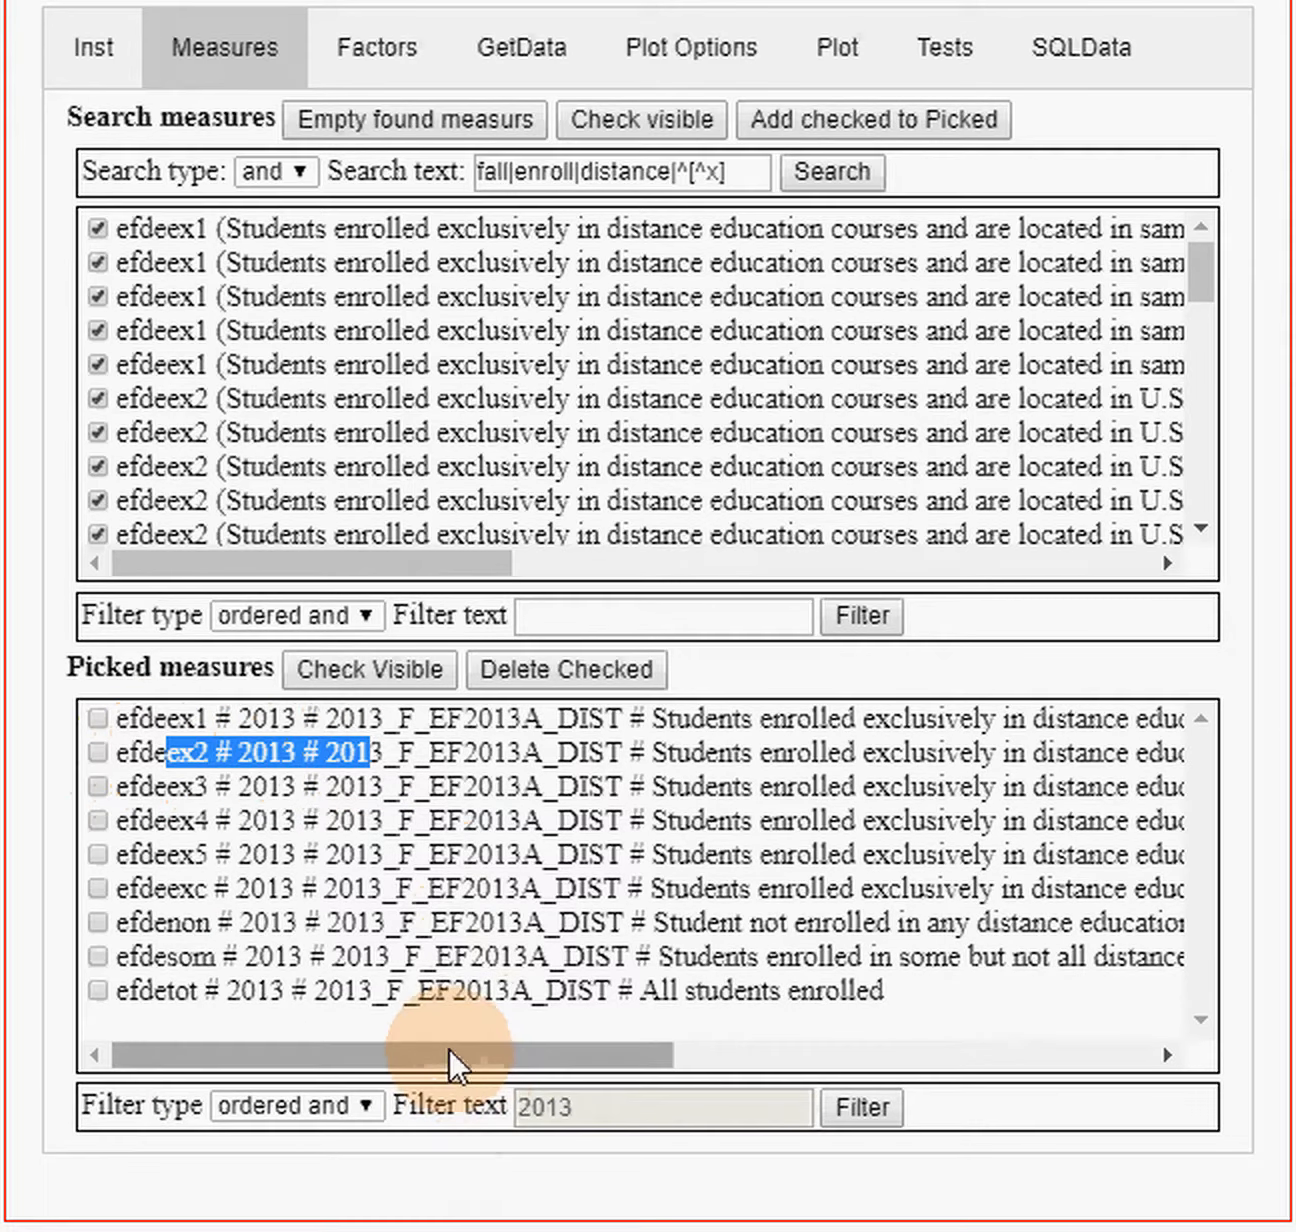
left_click_drag(447, 1050, 658, 1063)
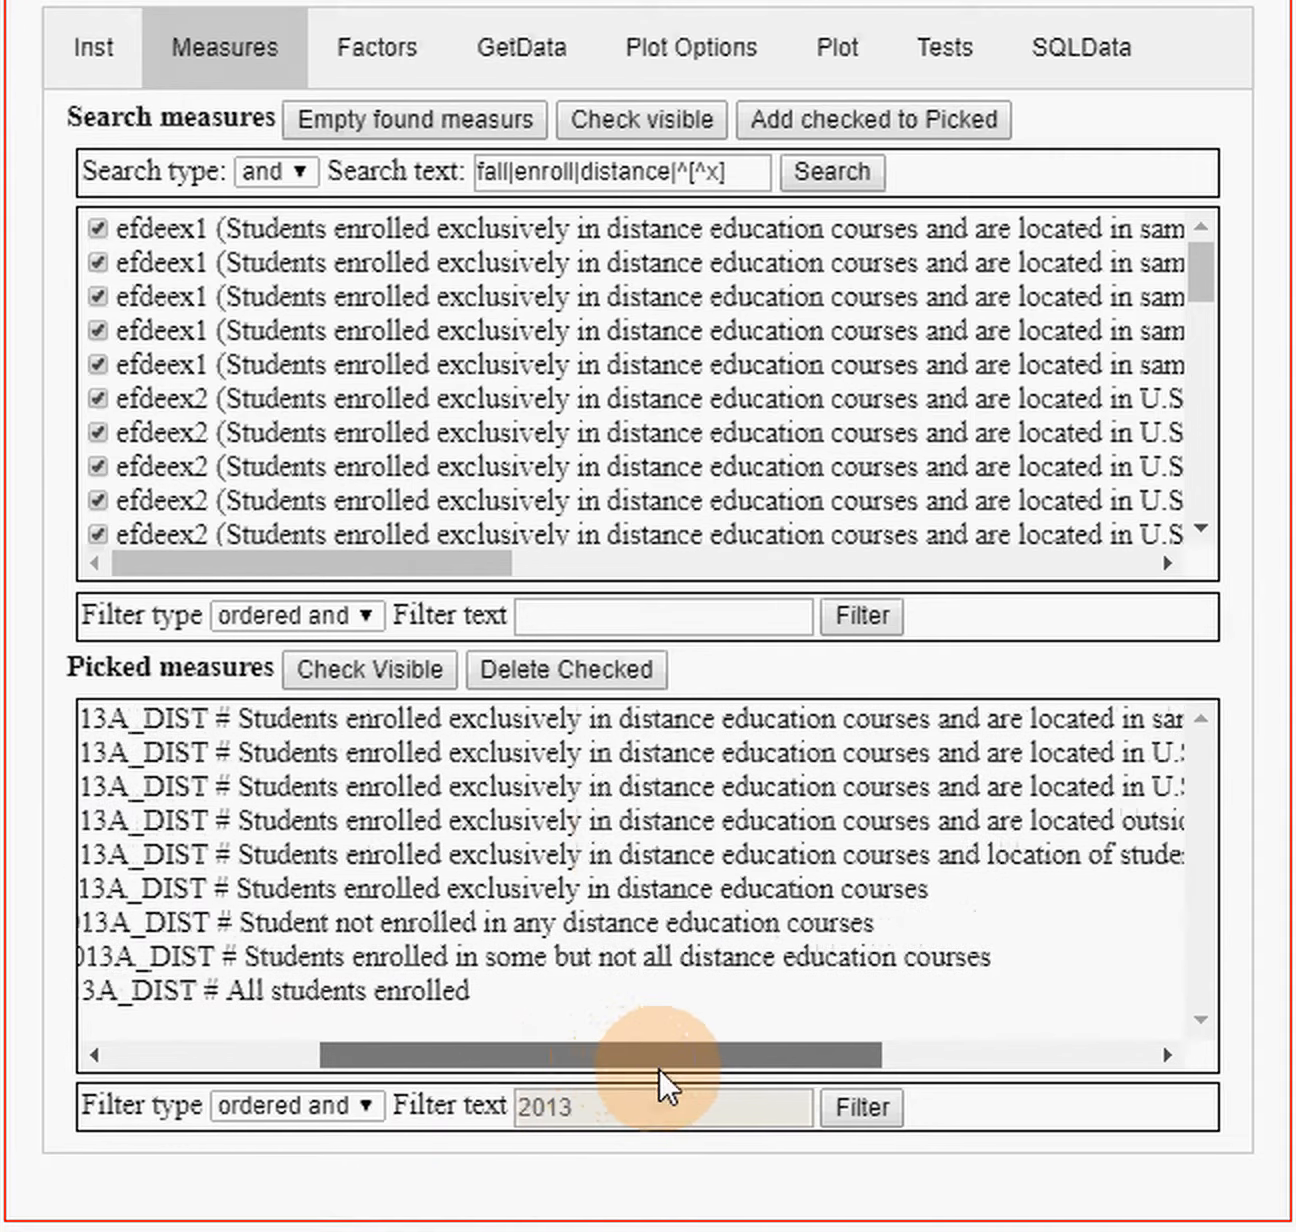
left_click_drag(532, 755, 1035, 754)
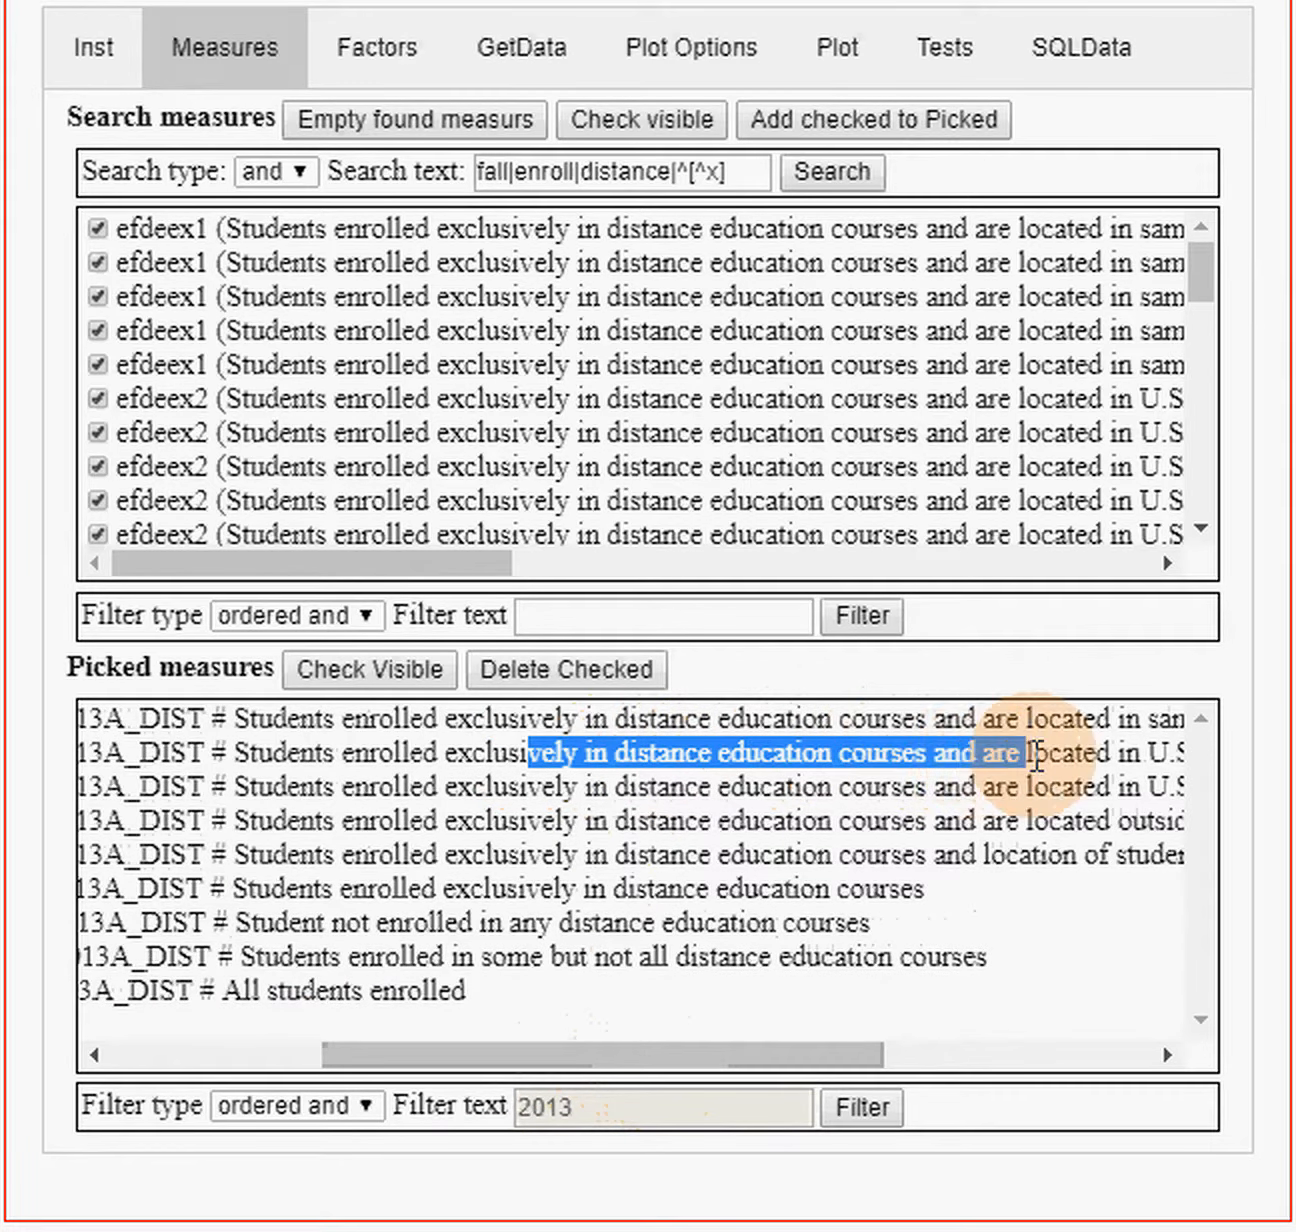
left_click_drag(821, 1057, 970, 1055)
left_click_drag(819, 759, 1140, 756)
left_click_drag(928, 1049, 514, 1037)
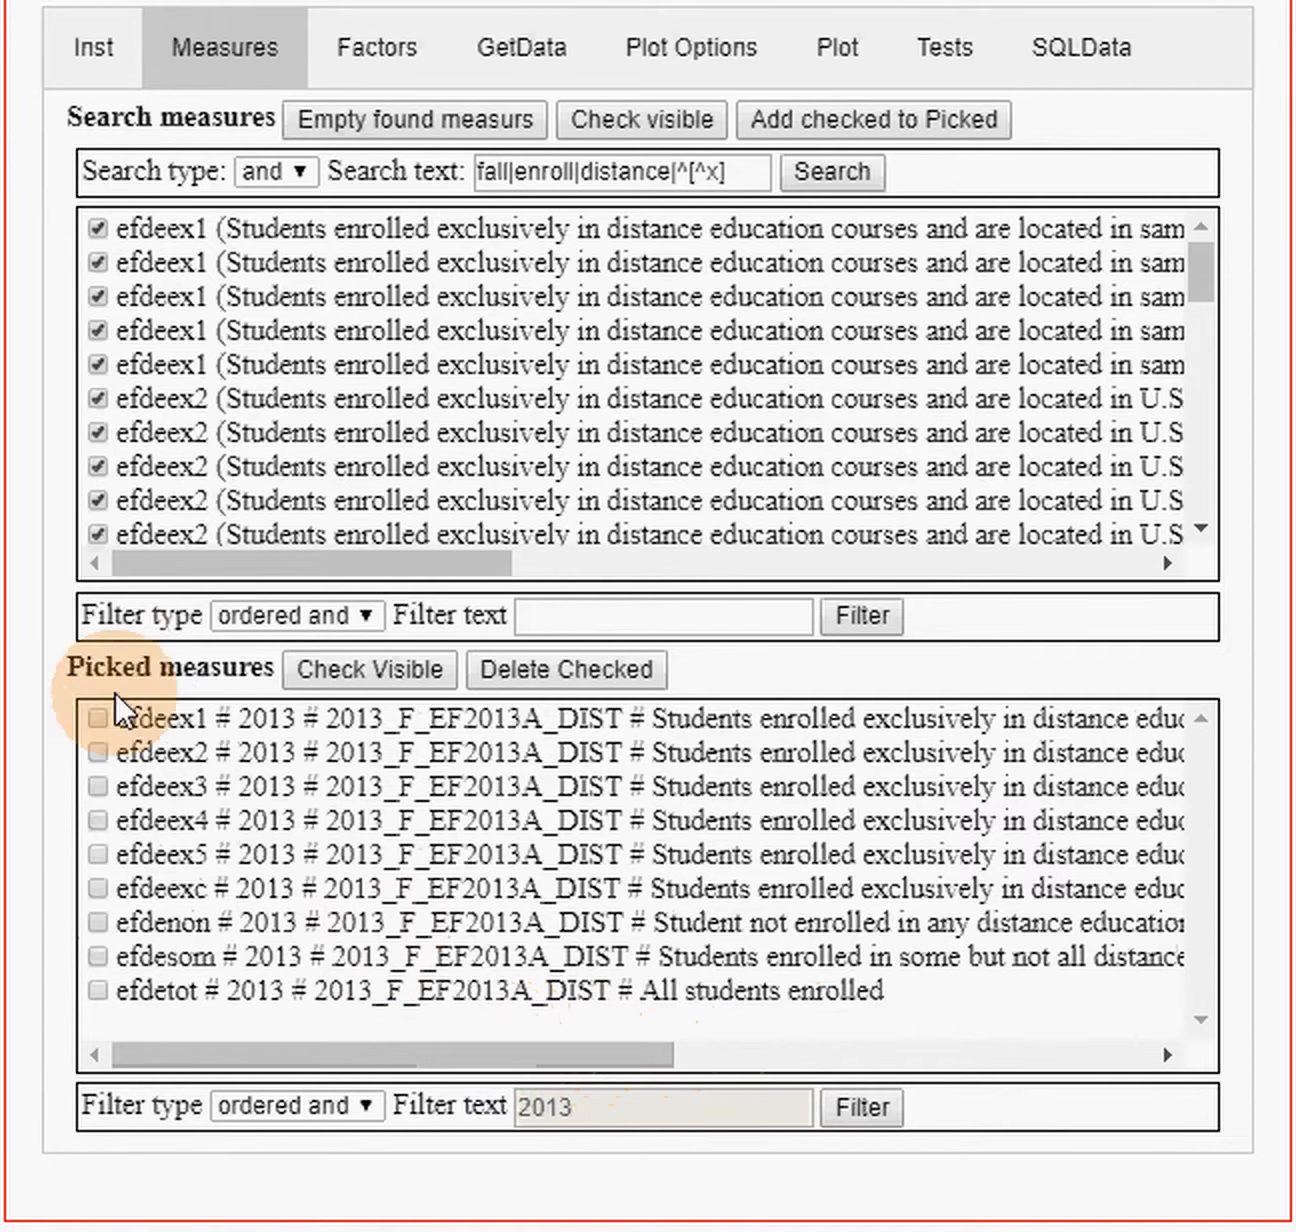
left_click_drag(179, 820, 214, 821)
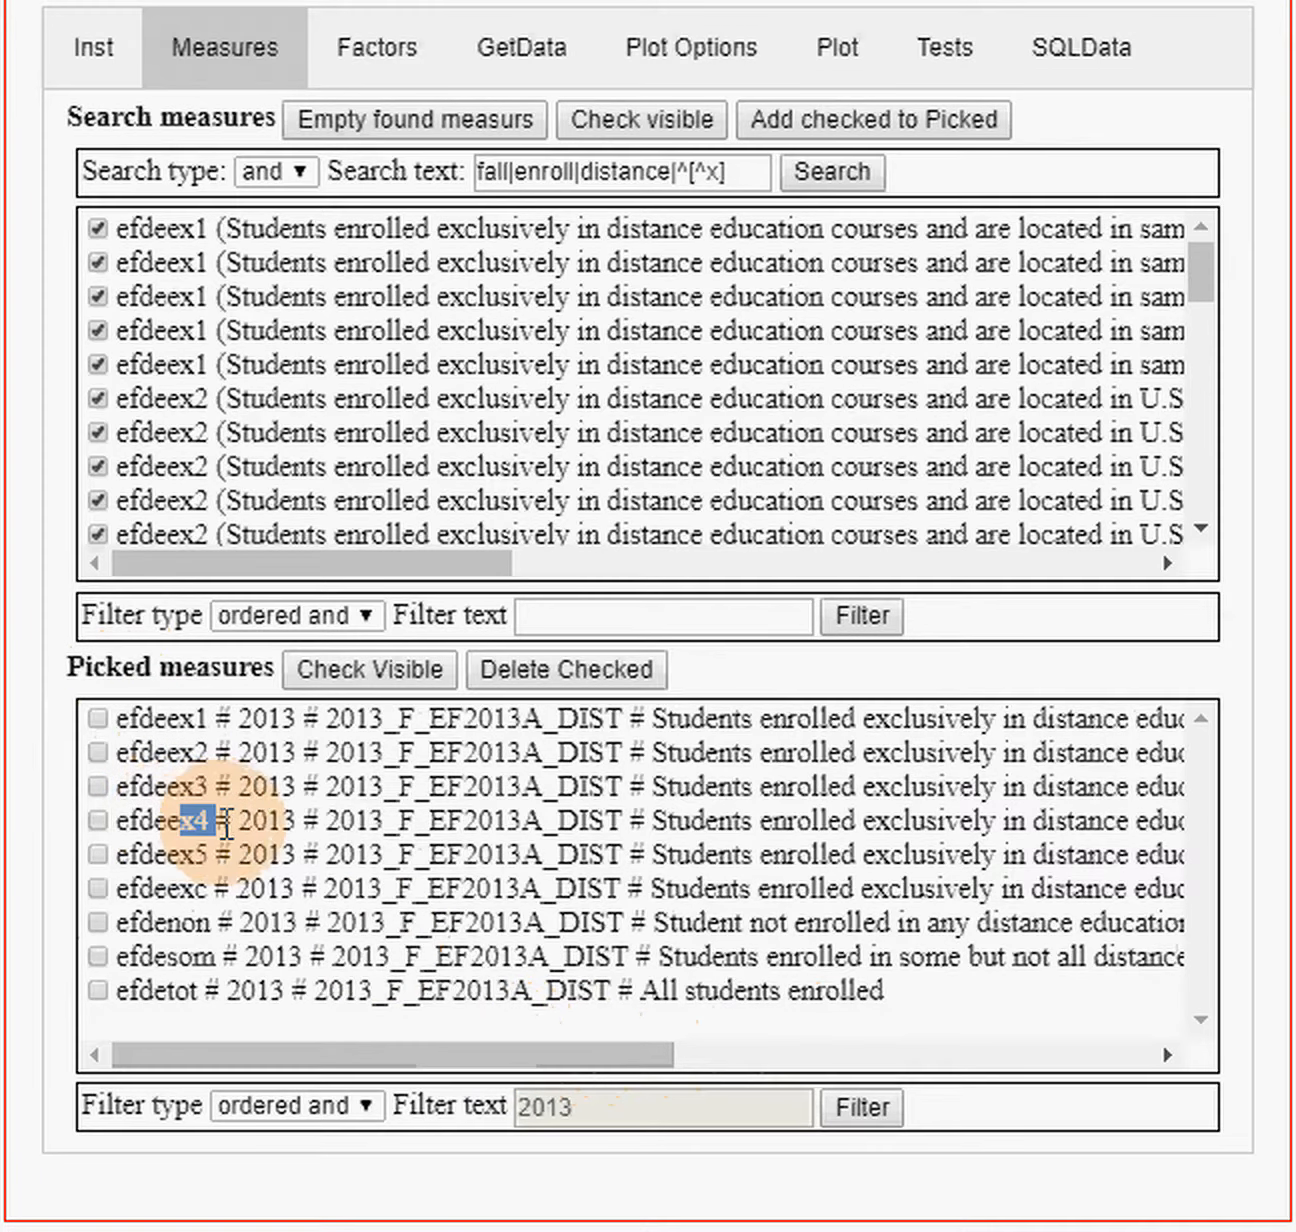
- Examine the full location description of the picked 2013 measure efdeex4
left_click_drag(480, 1063, 597, 1068)
left_click_drag(427, 820, 1070, 822)
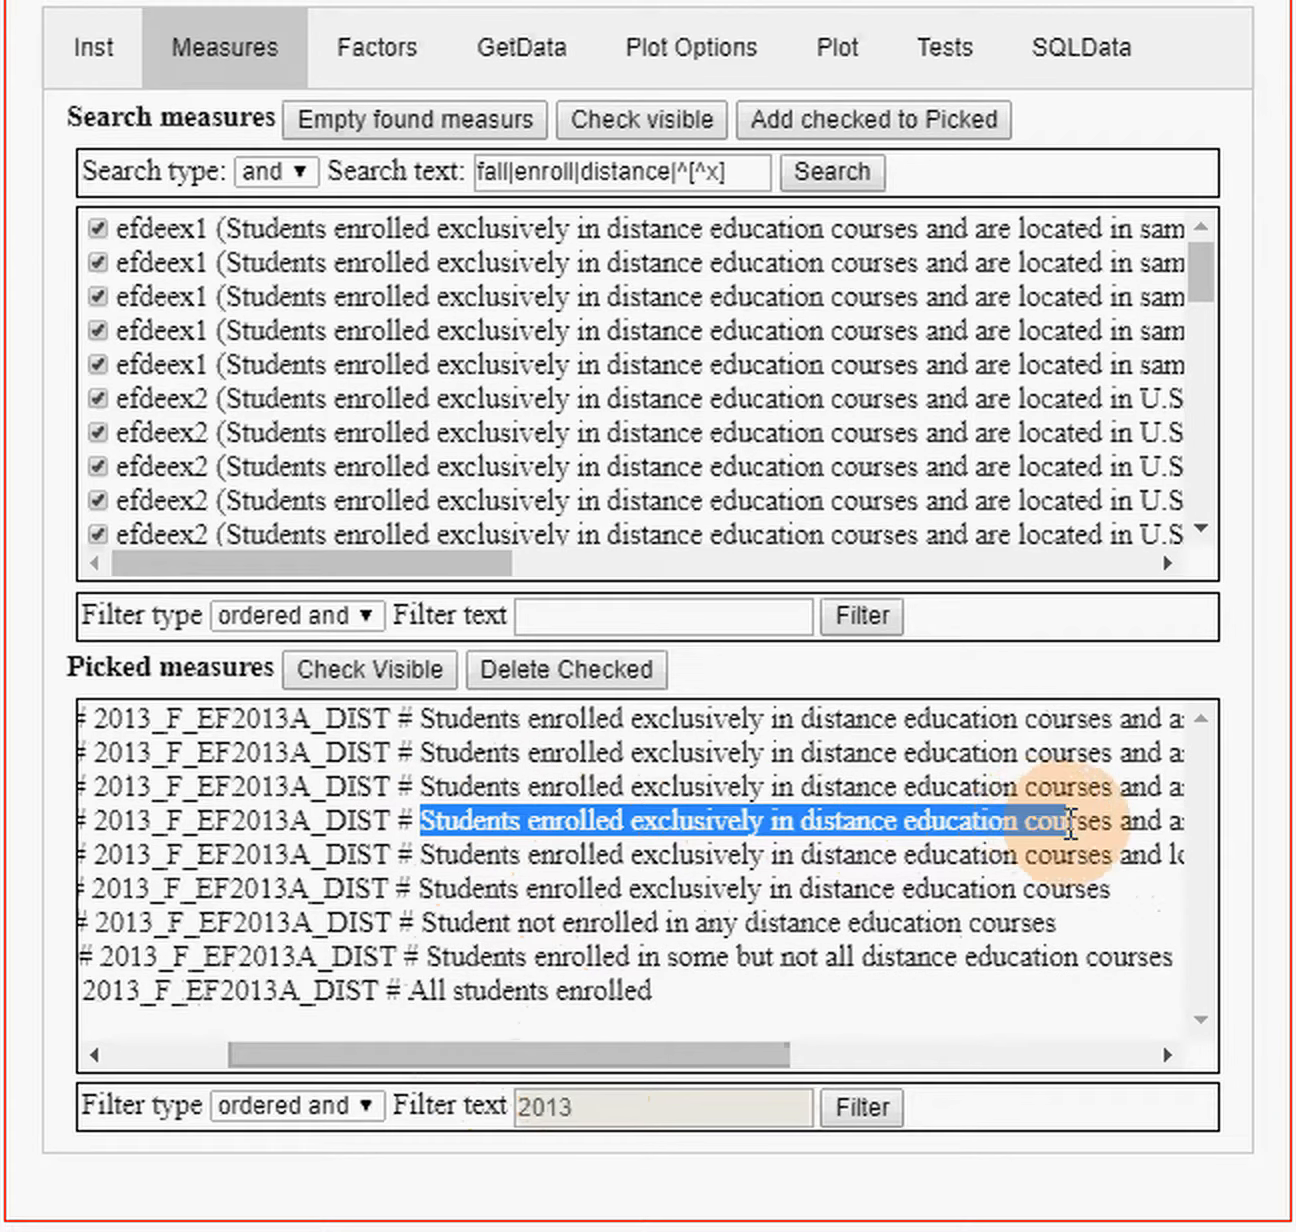
left_click_drag(734, 1053, 958, 1040)
left_click(778, 829)
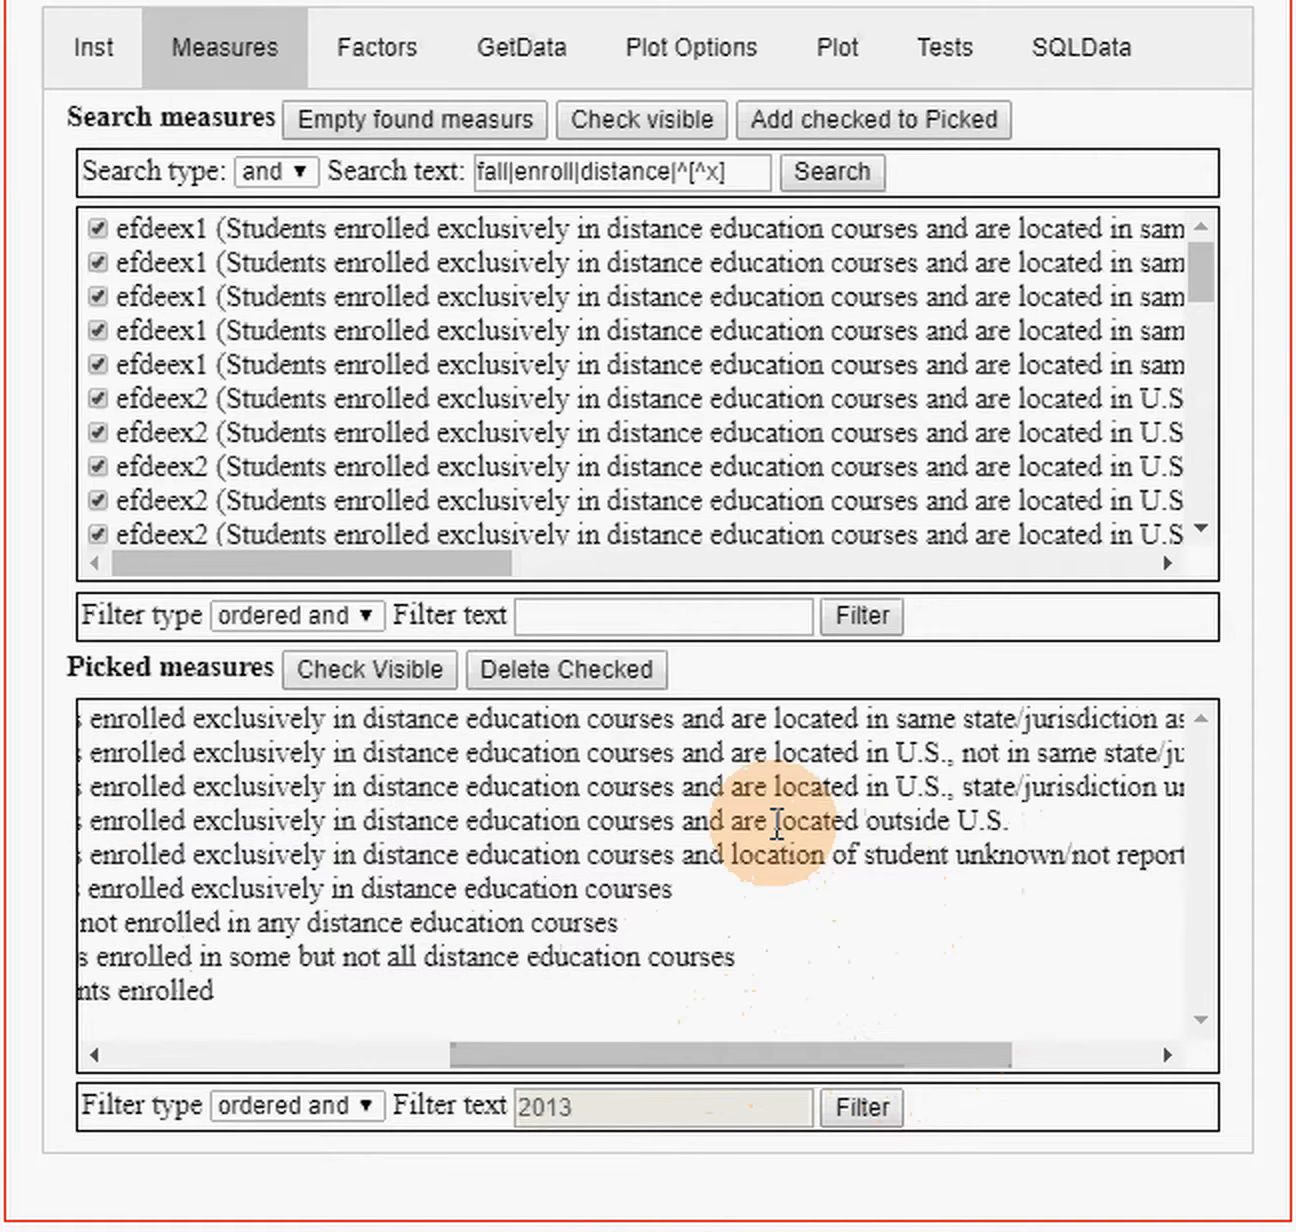
left_click_drag(778, 828, 1012, 822)
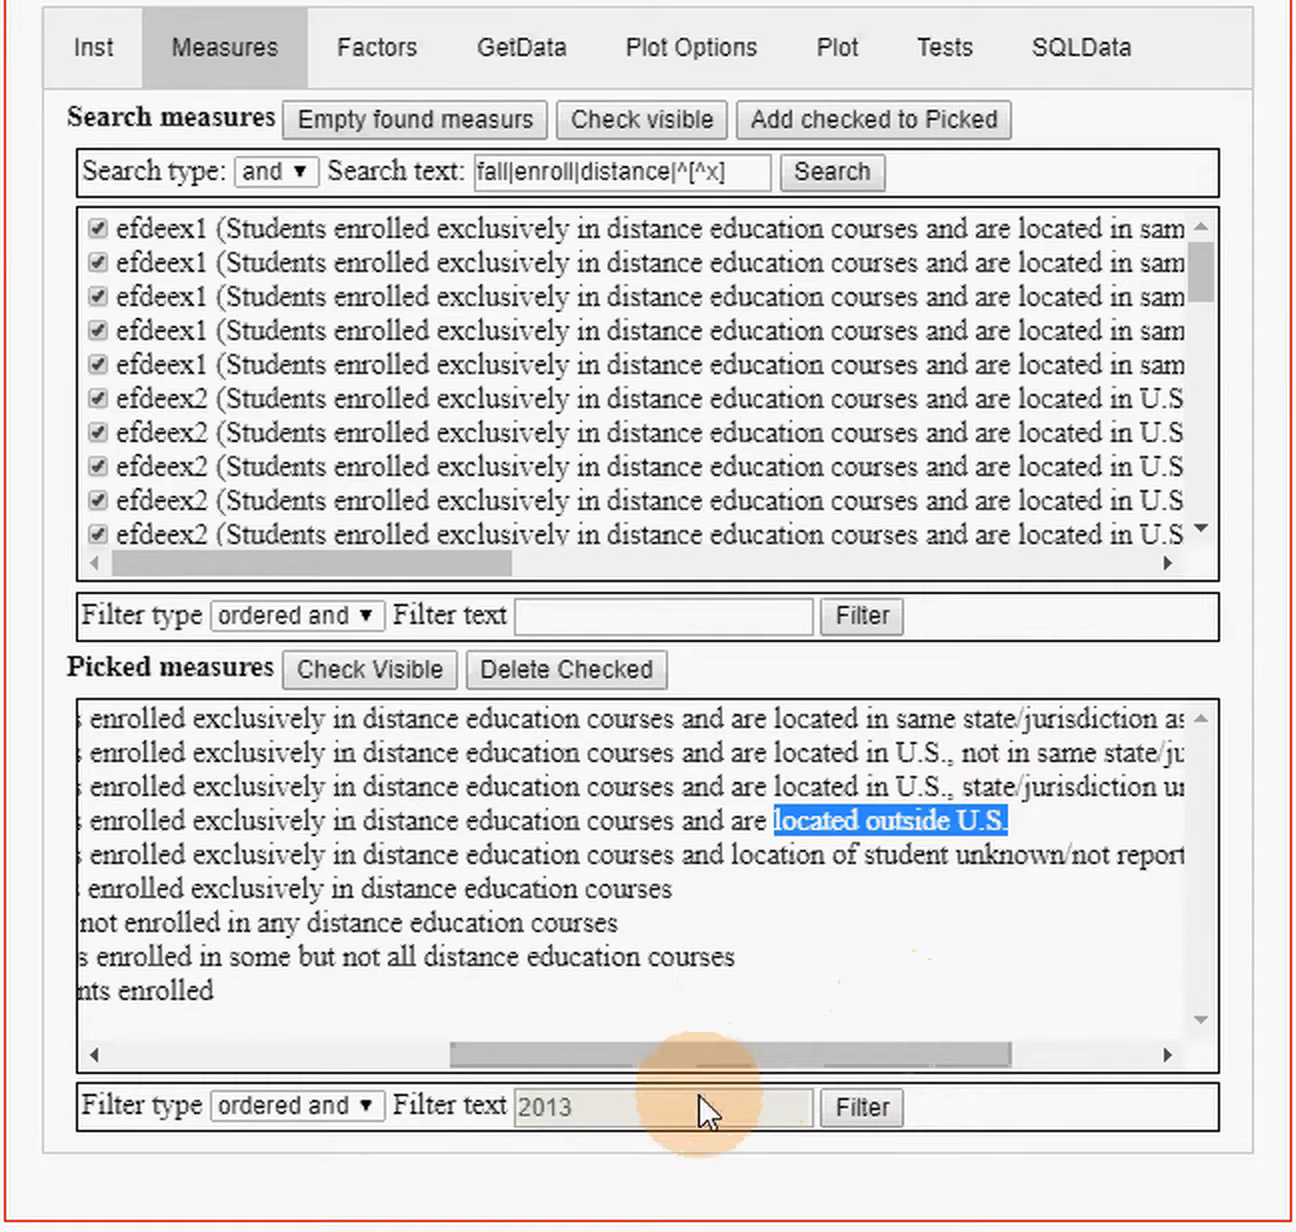
left_click_drag(611, 1059, 268, 1067)
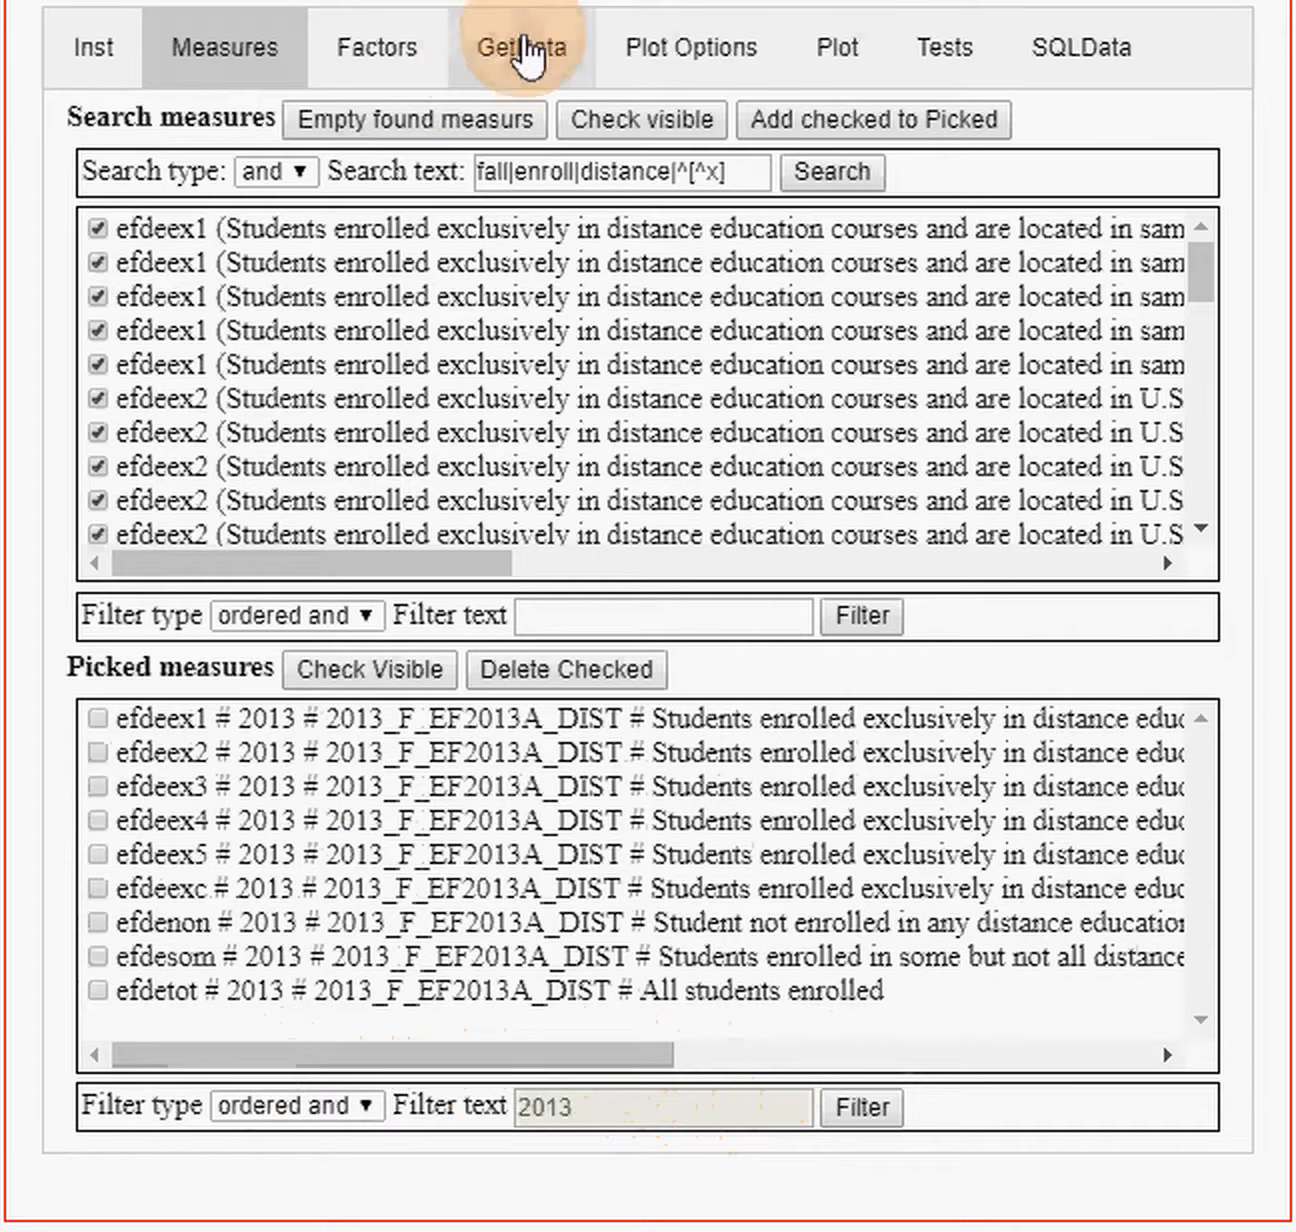
- Define a plot variable named vOutOfState with the record equation Rcrd.efdeex2+Rcrd.efdeex4, add it, and check the list of defined variables
left_click(660, 55)
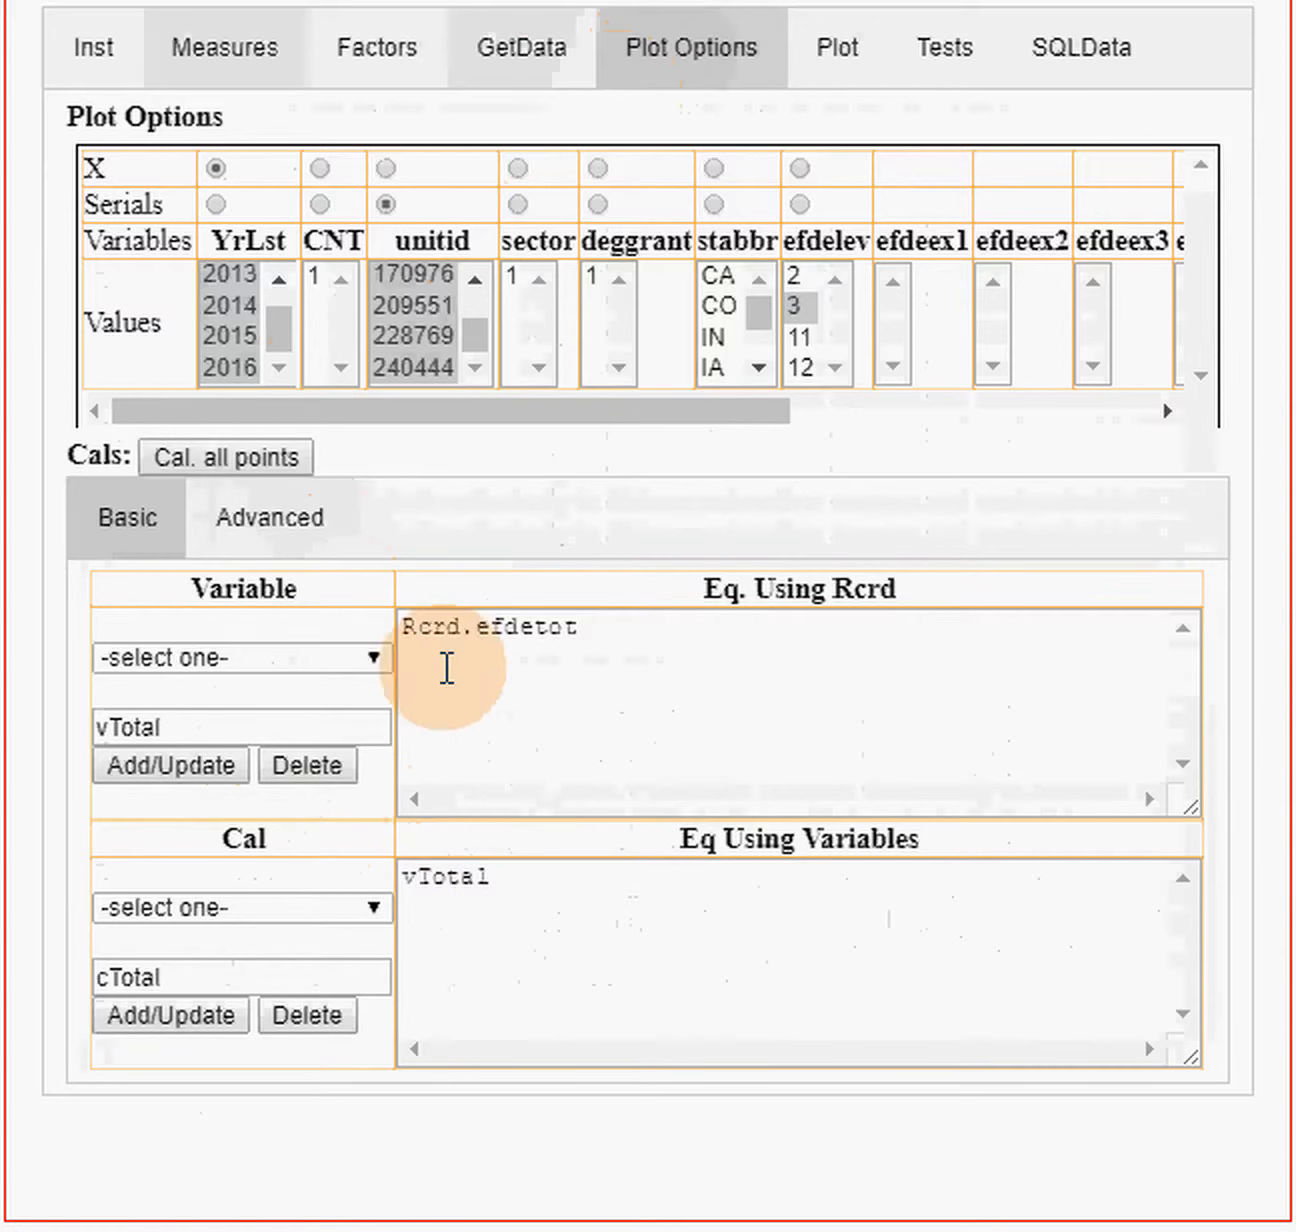
left_click(597, 625)
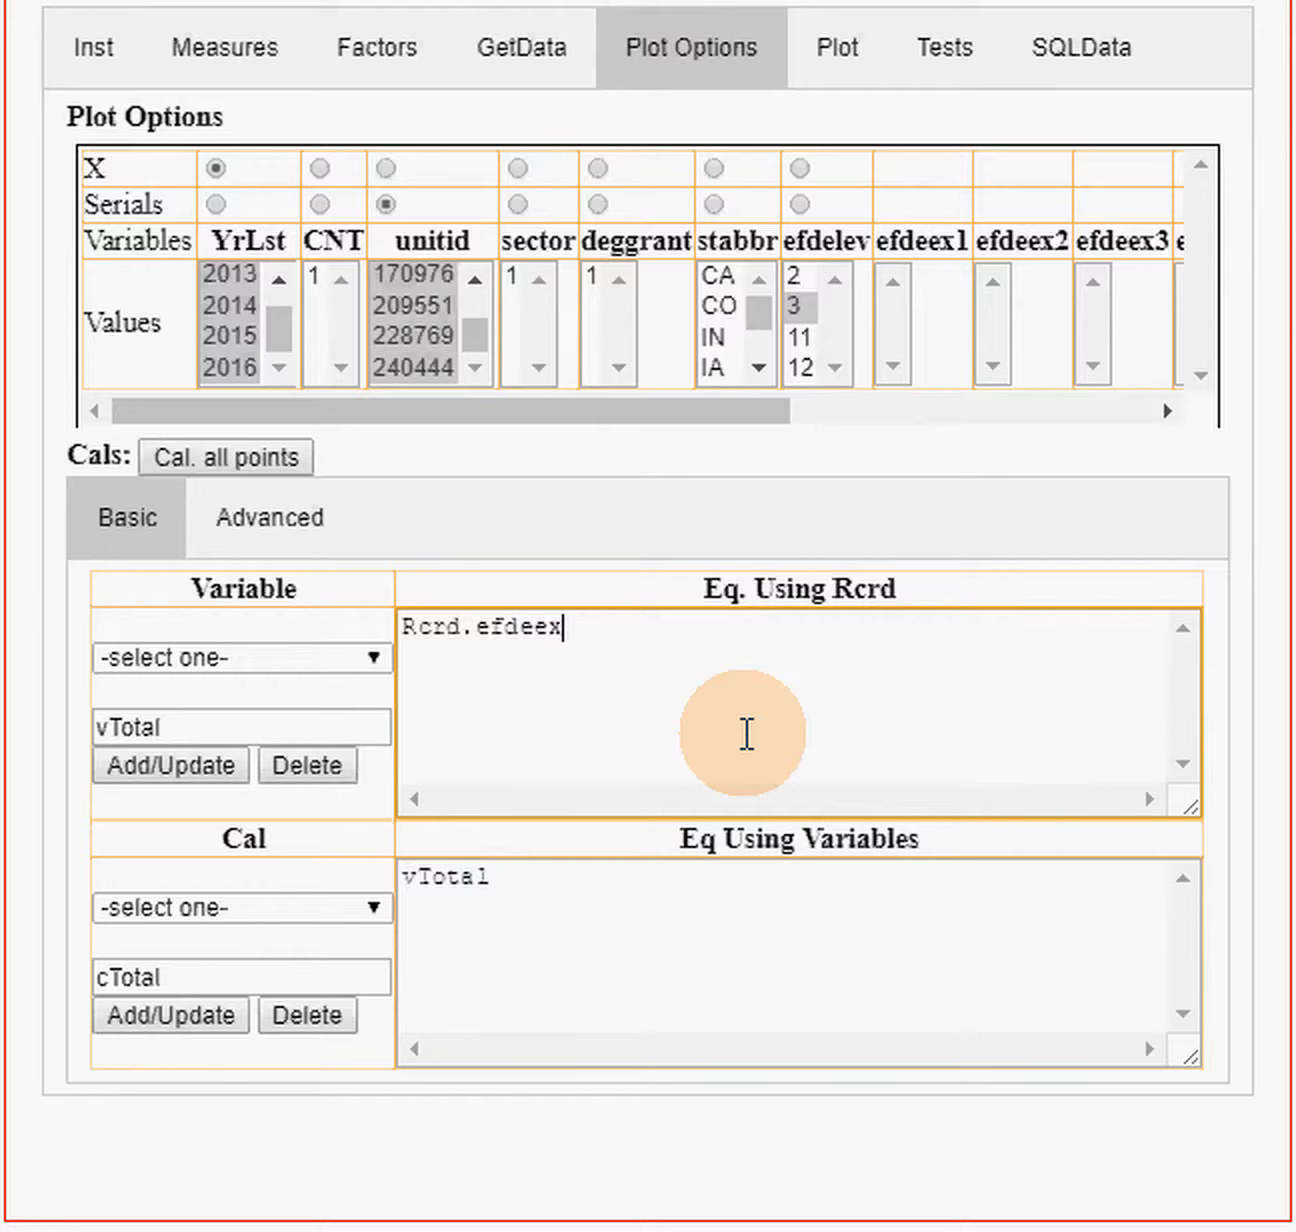
type("+Rcrd.ef")
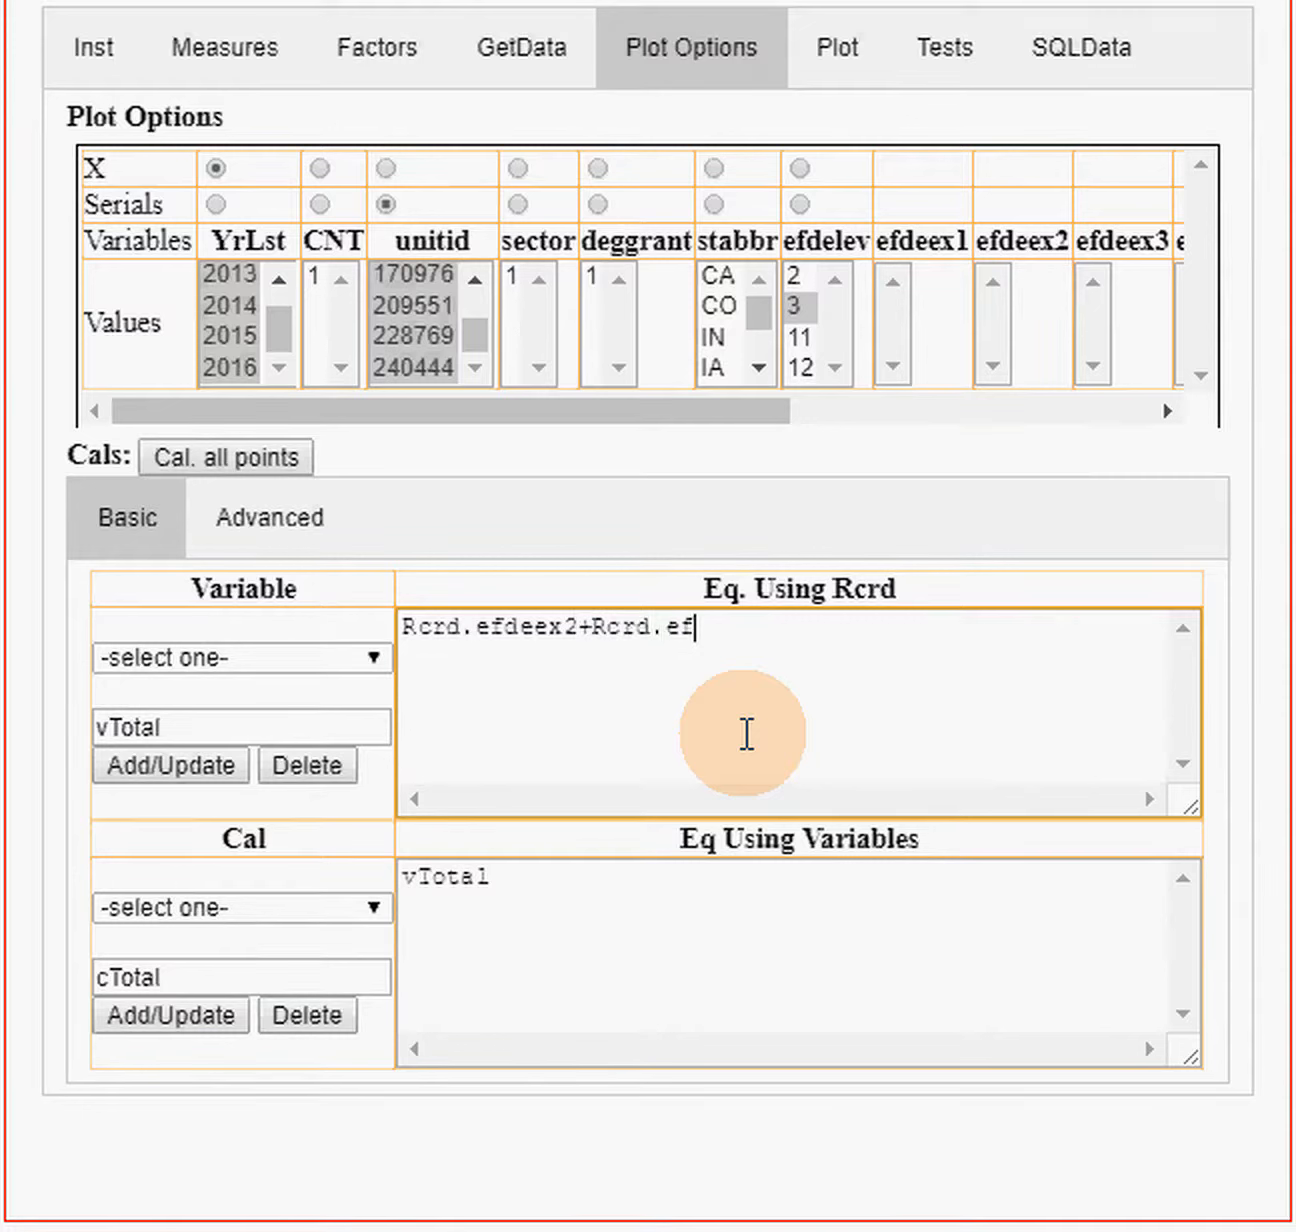
type("deex4")
left_click(241, 732)
key("BackSpace")
key("BackSpace")
key("BackSpace")
key("BackSpace")
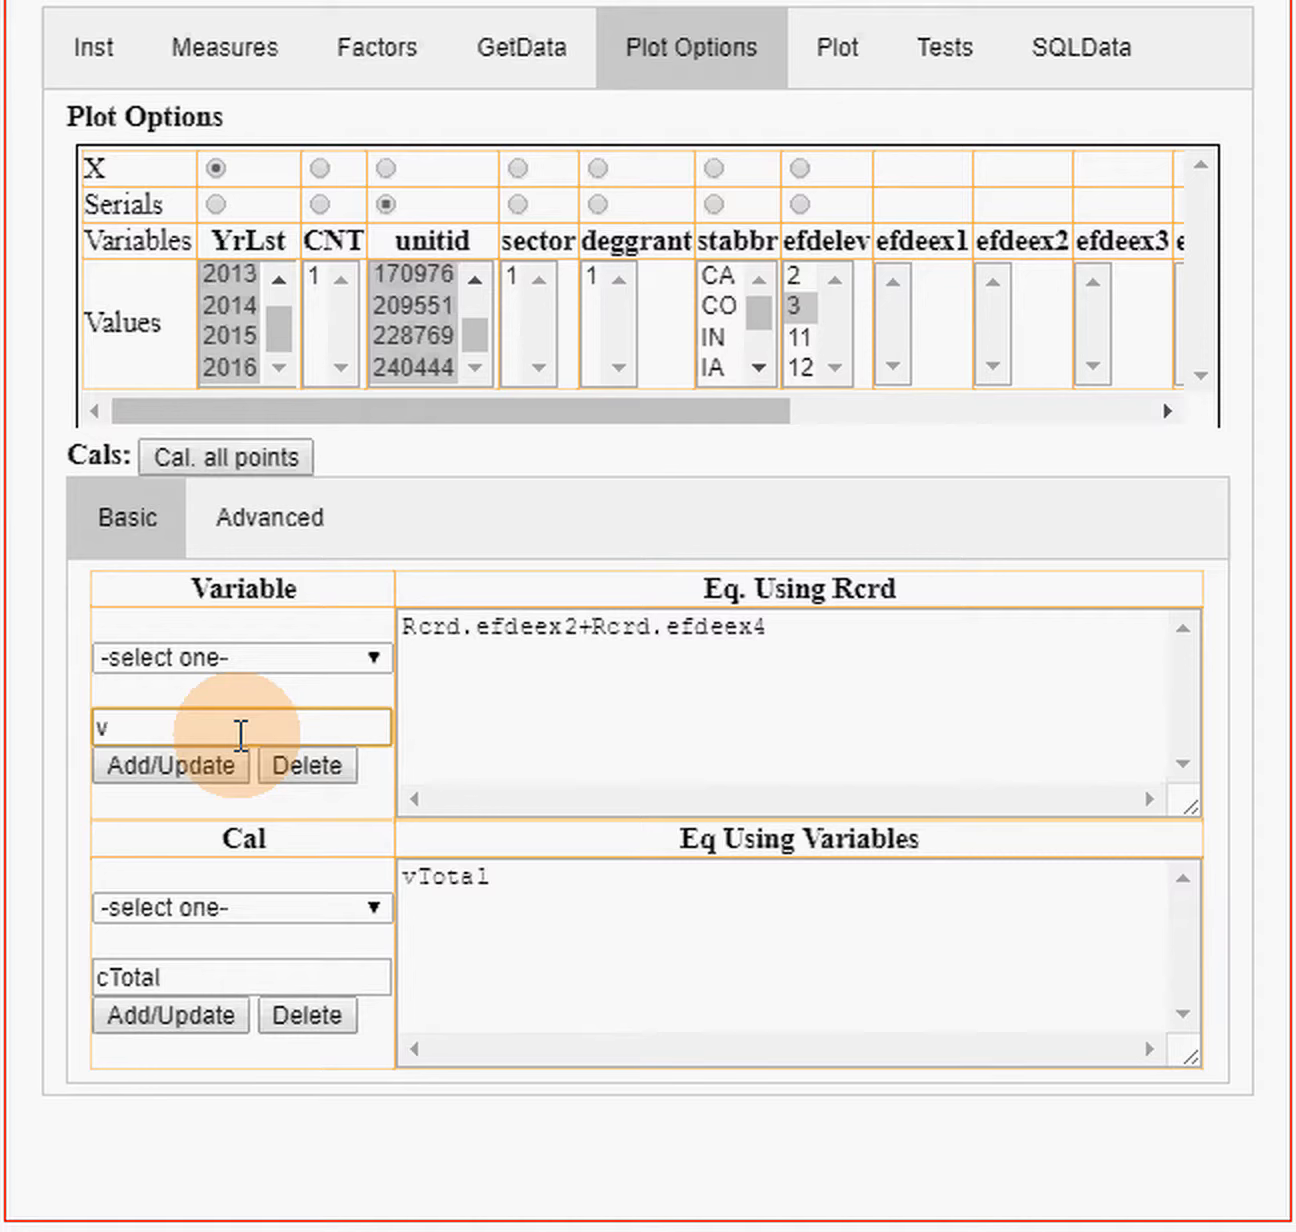
type("OutOfState")
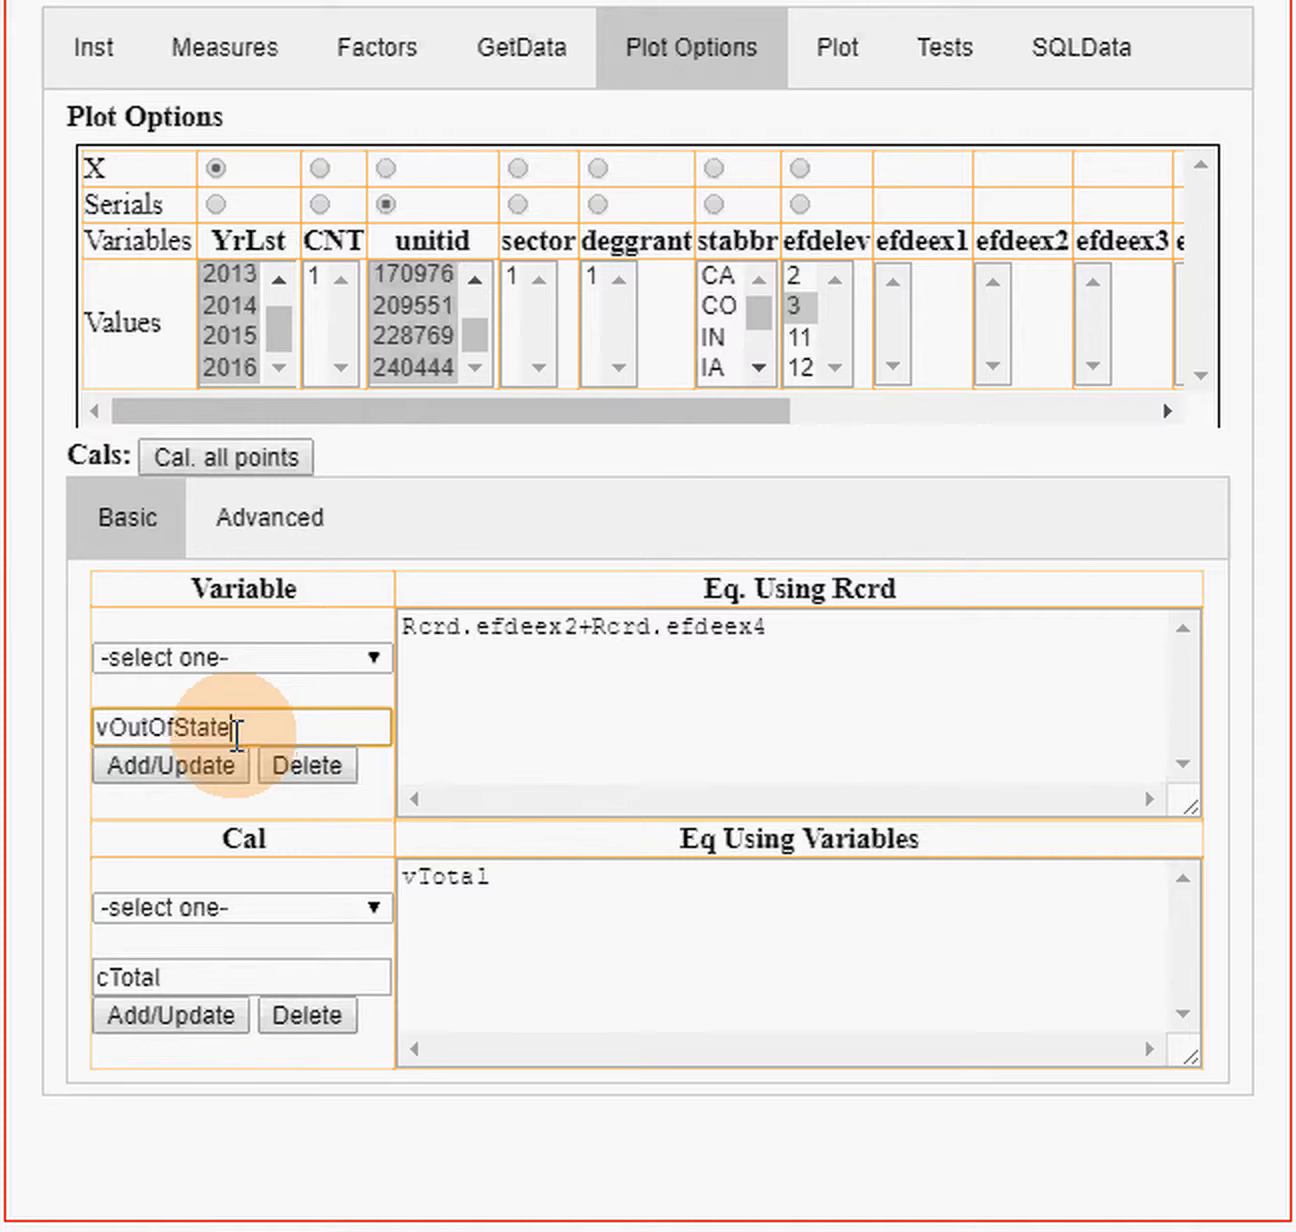
left_click(157, 764)
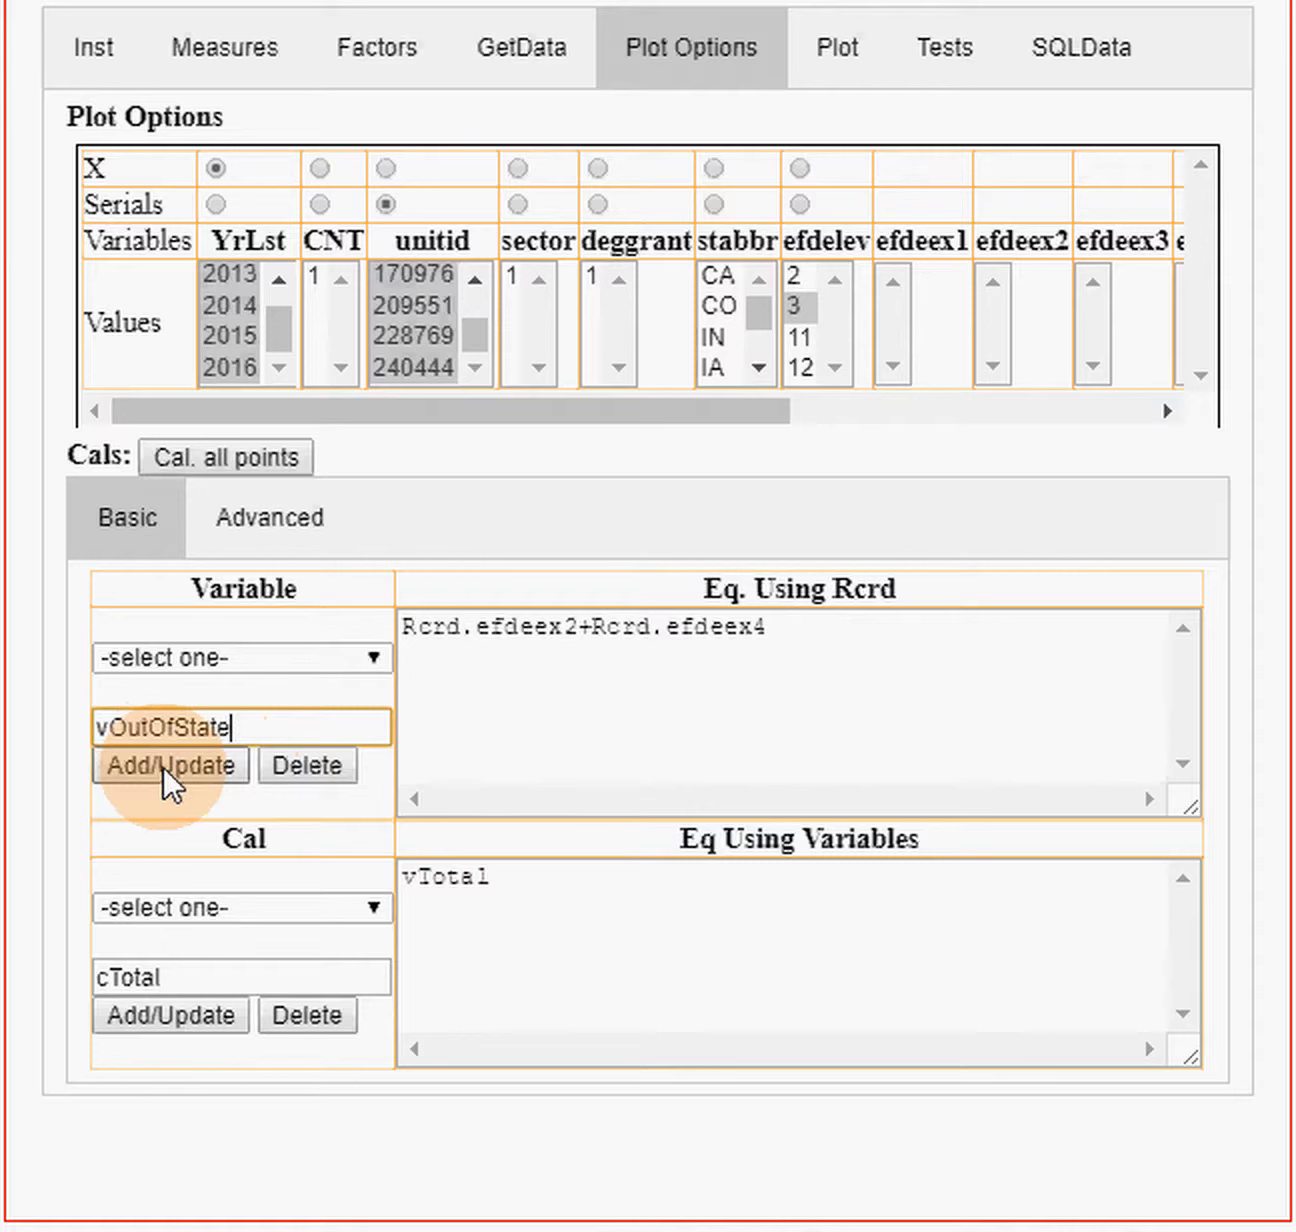
left_click(164, 771)
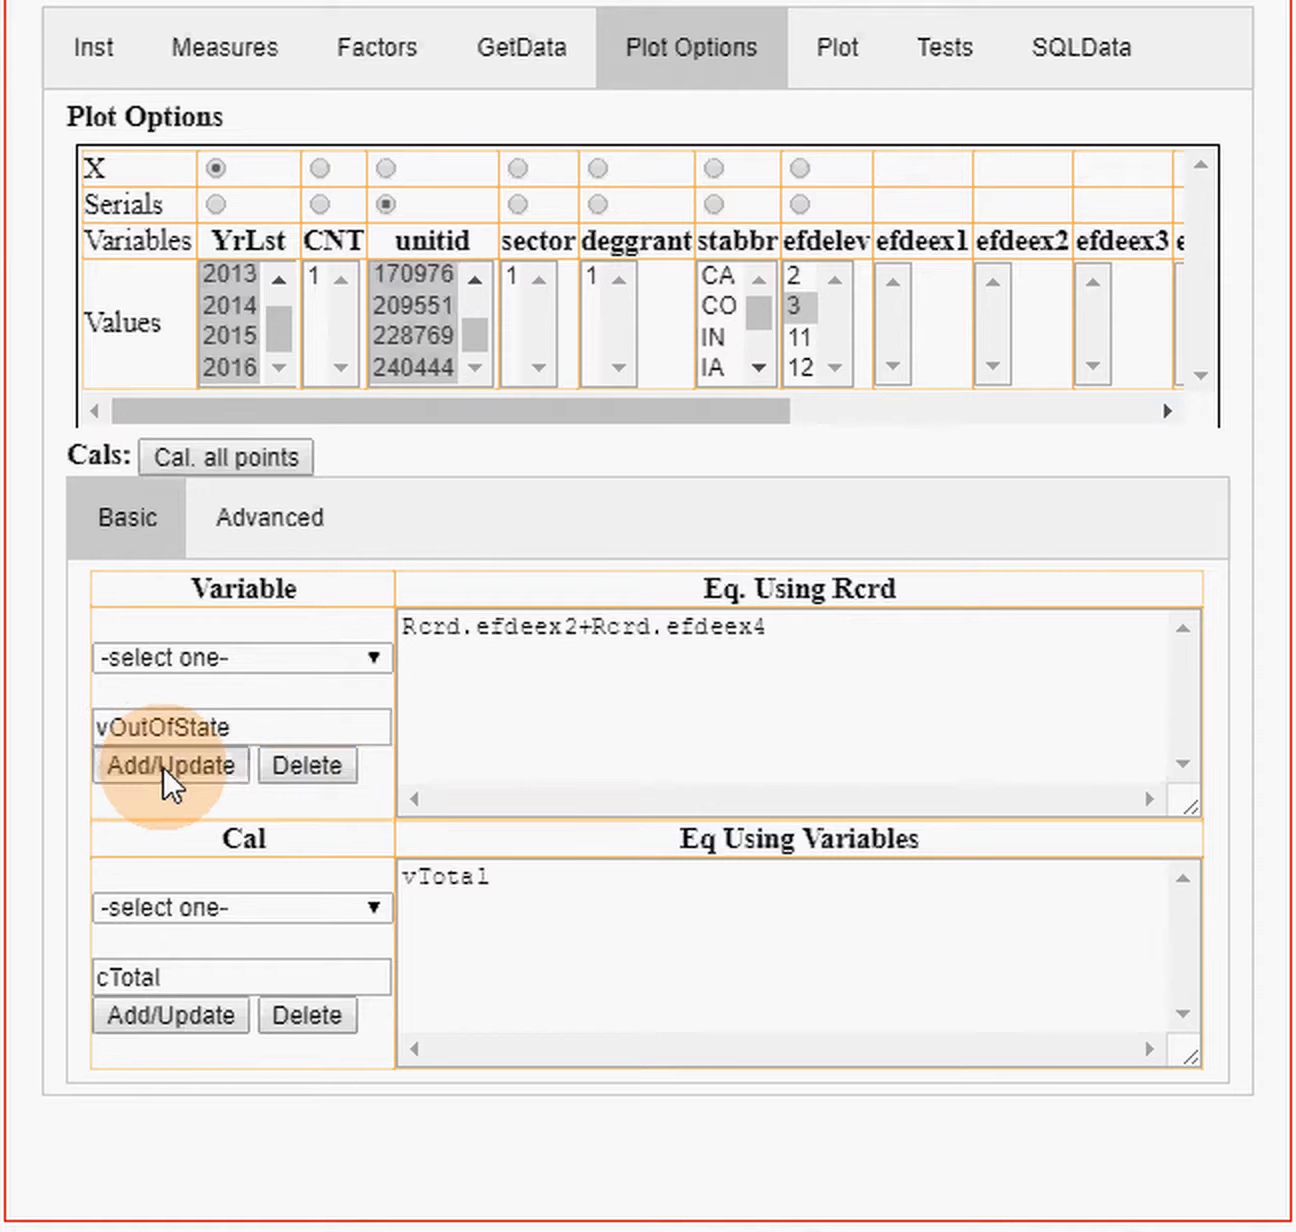
left_click(373, 655)
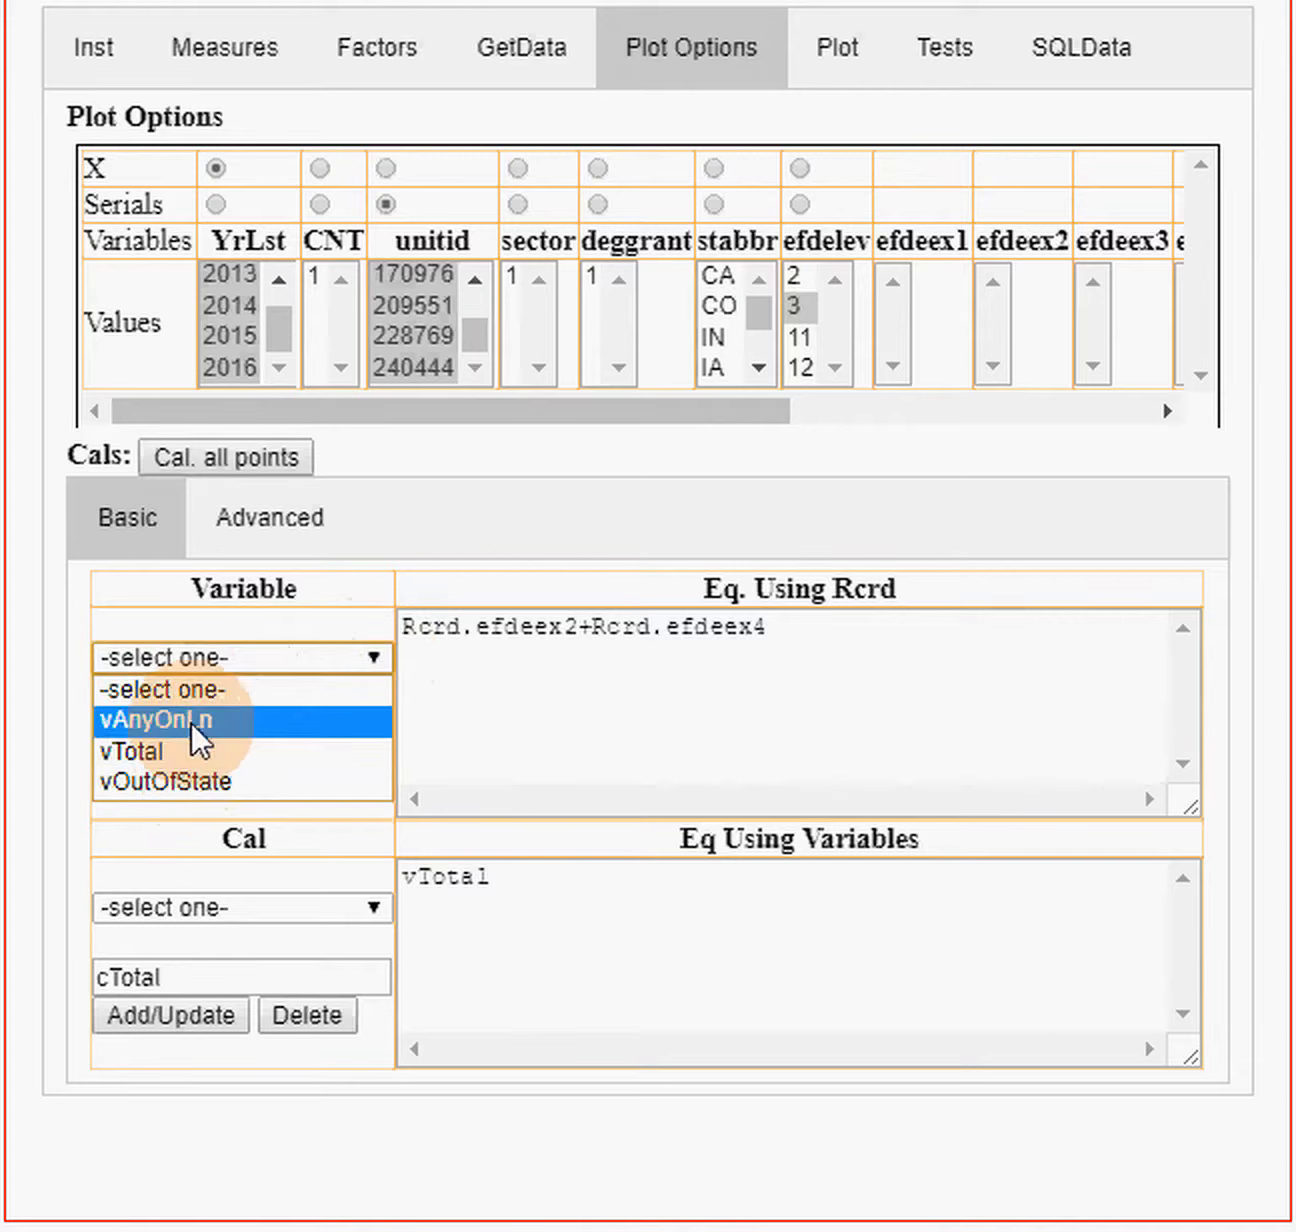
left_click(50, 632)
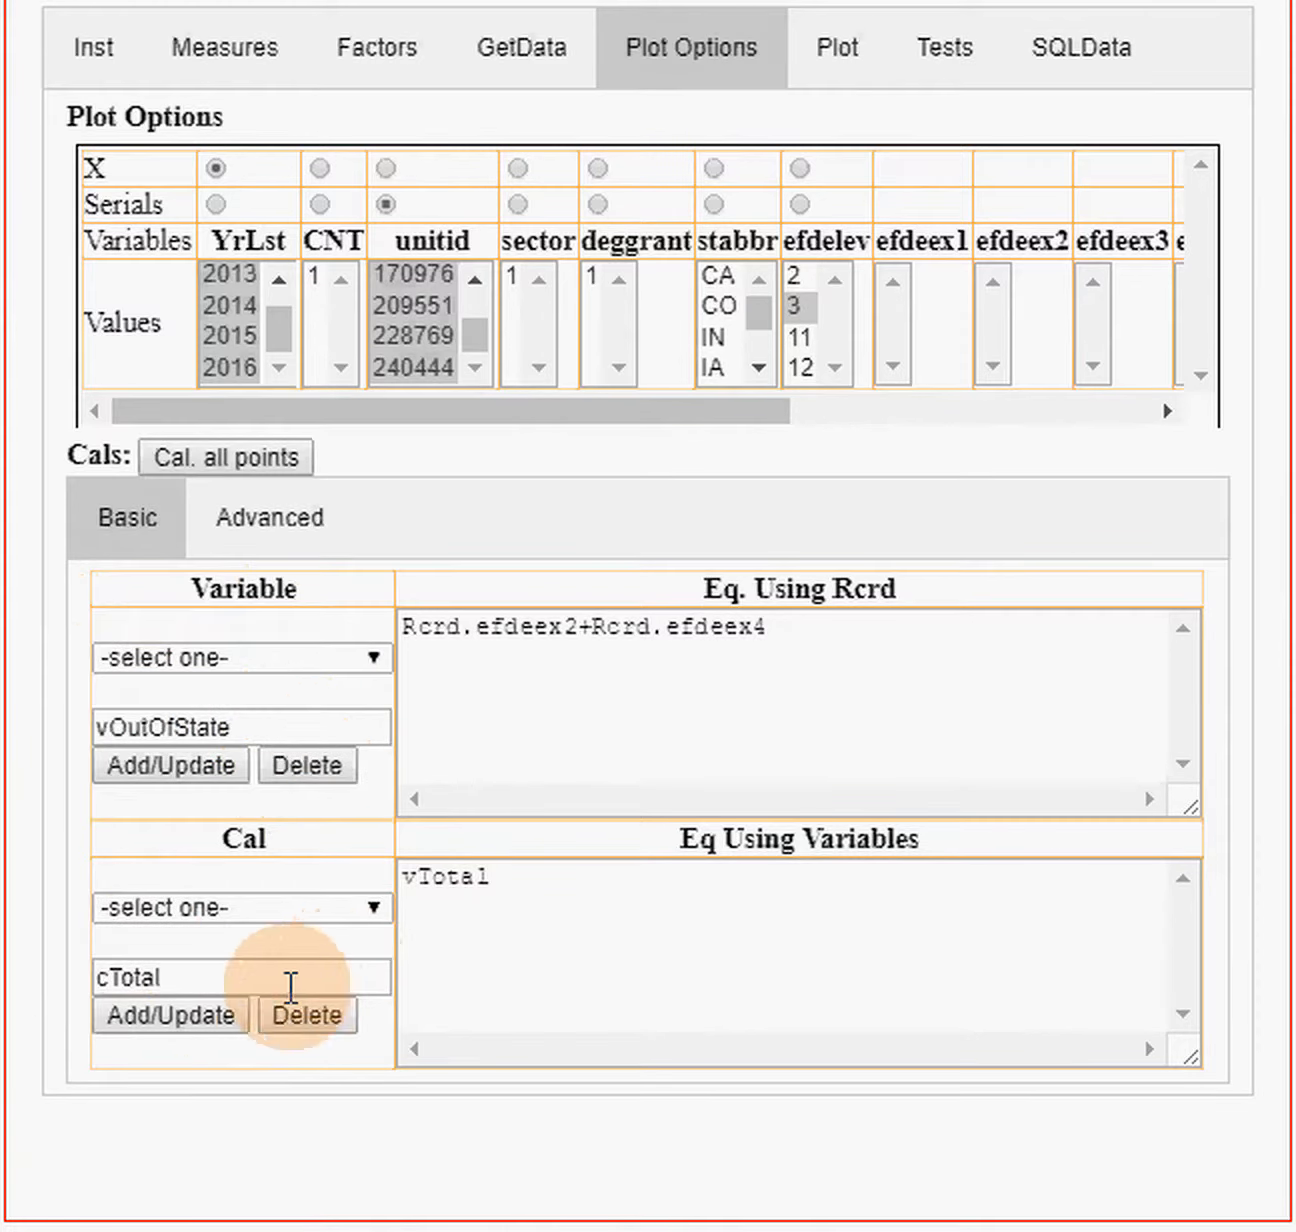
- Add the calculation cTotal with the equation vTotal
left_click(250, 978)
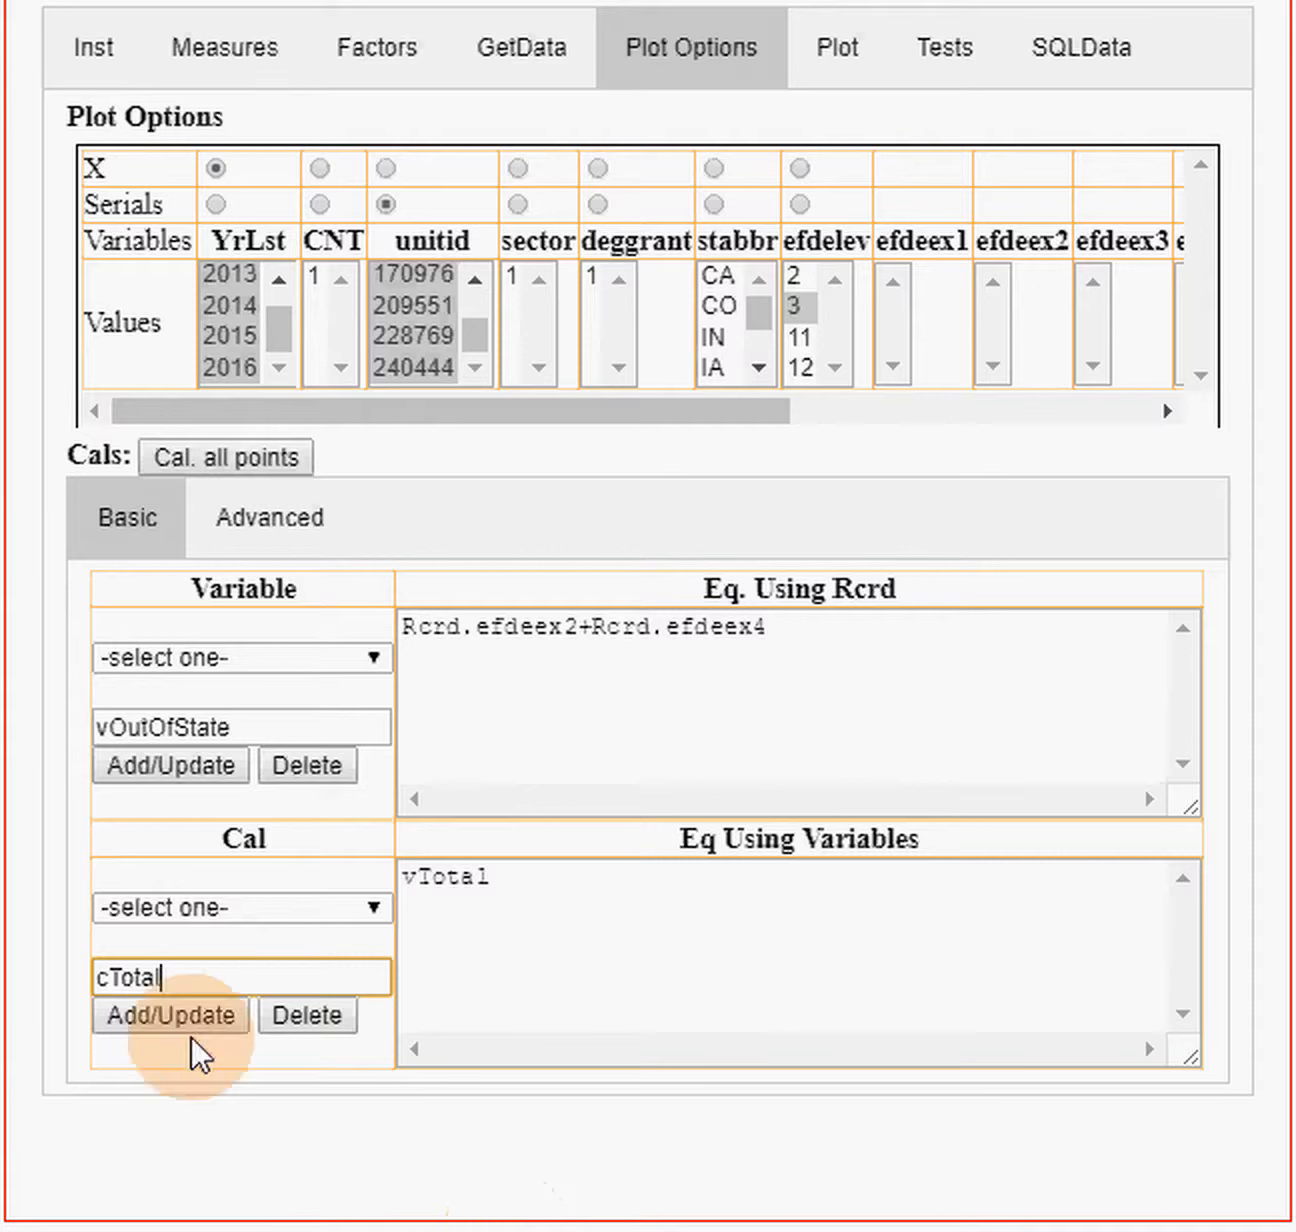
left_click(494, 882)
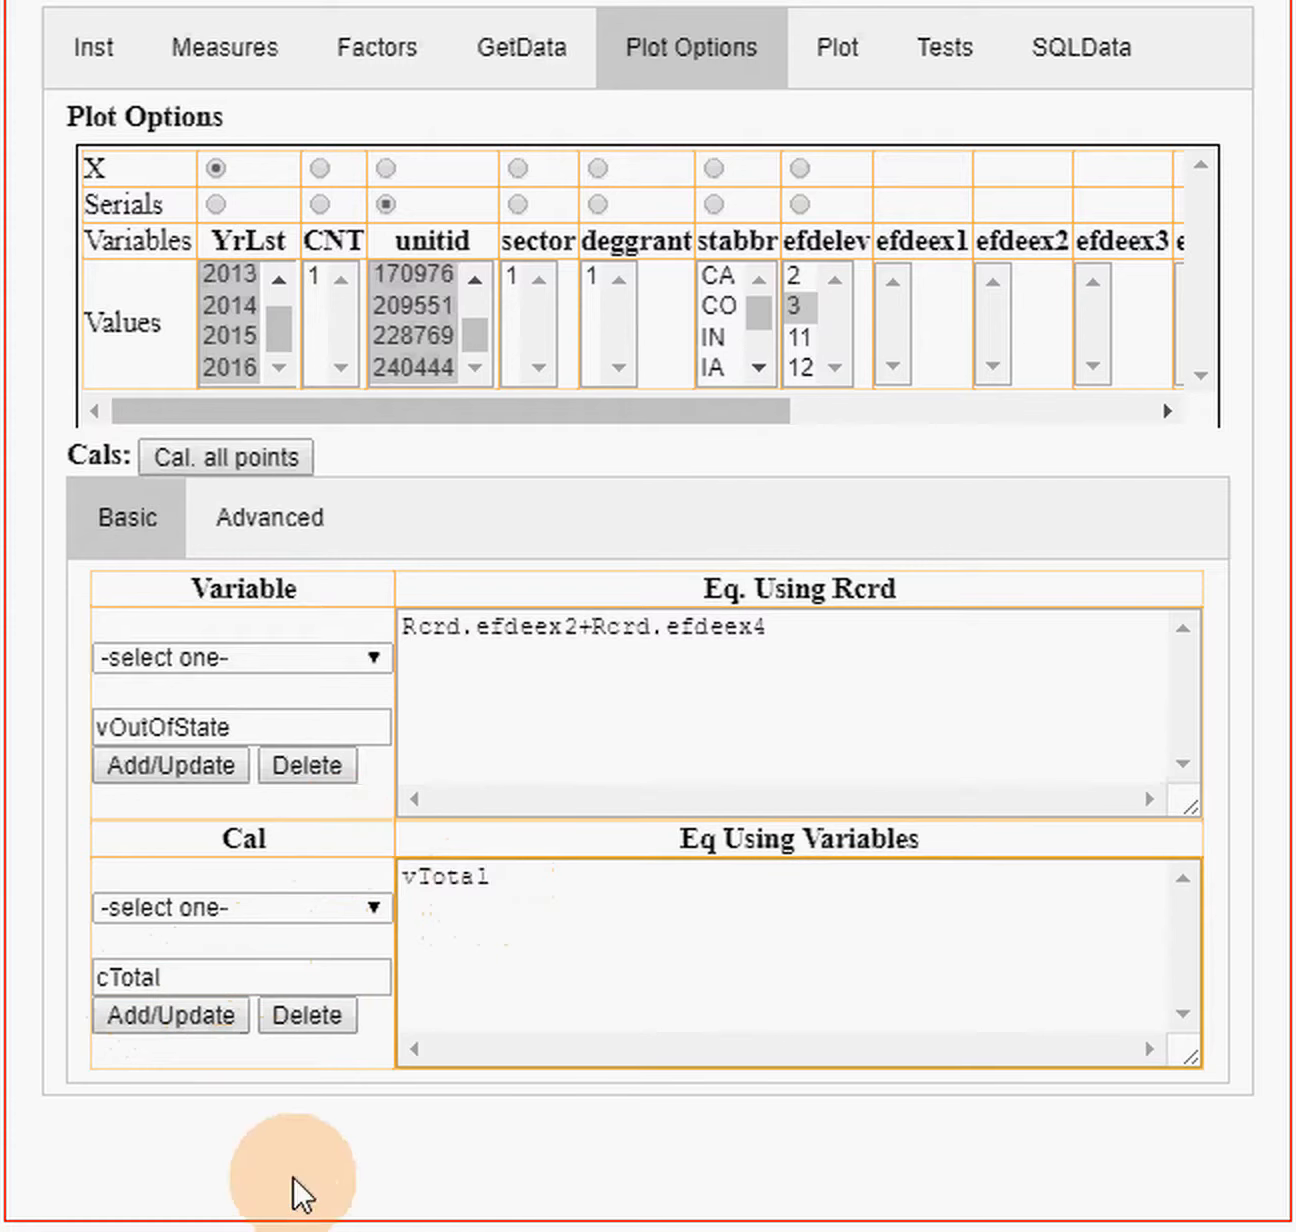
left_click(160, 1013)
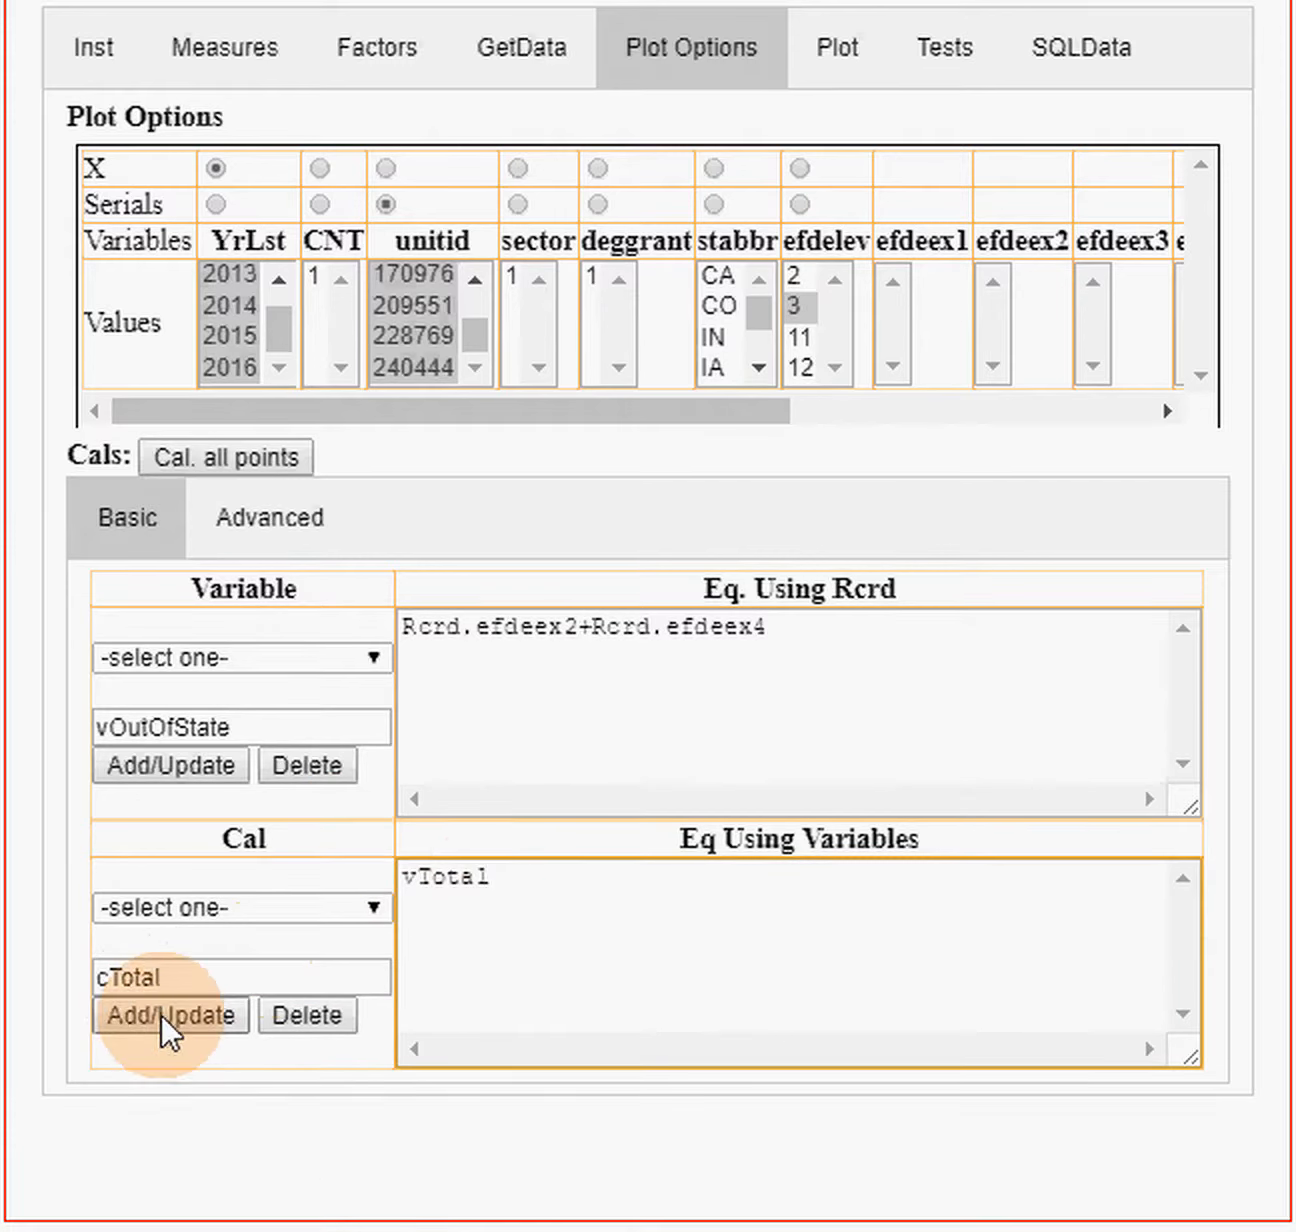
- Define a calculation named cAnyOnLn with the equation vAnyOnLn and add it
left_click(198, 976)
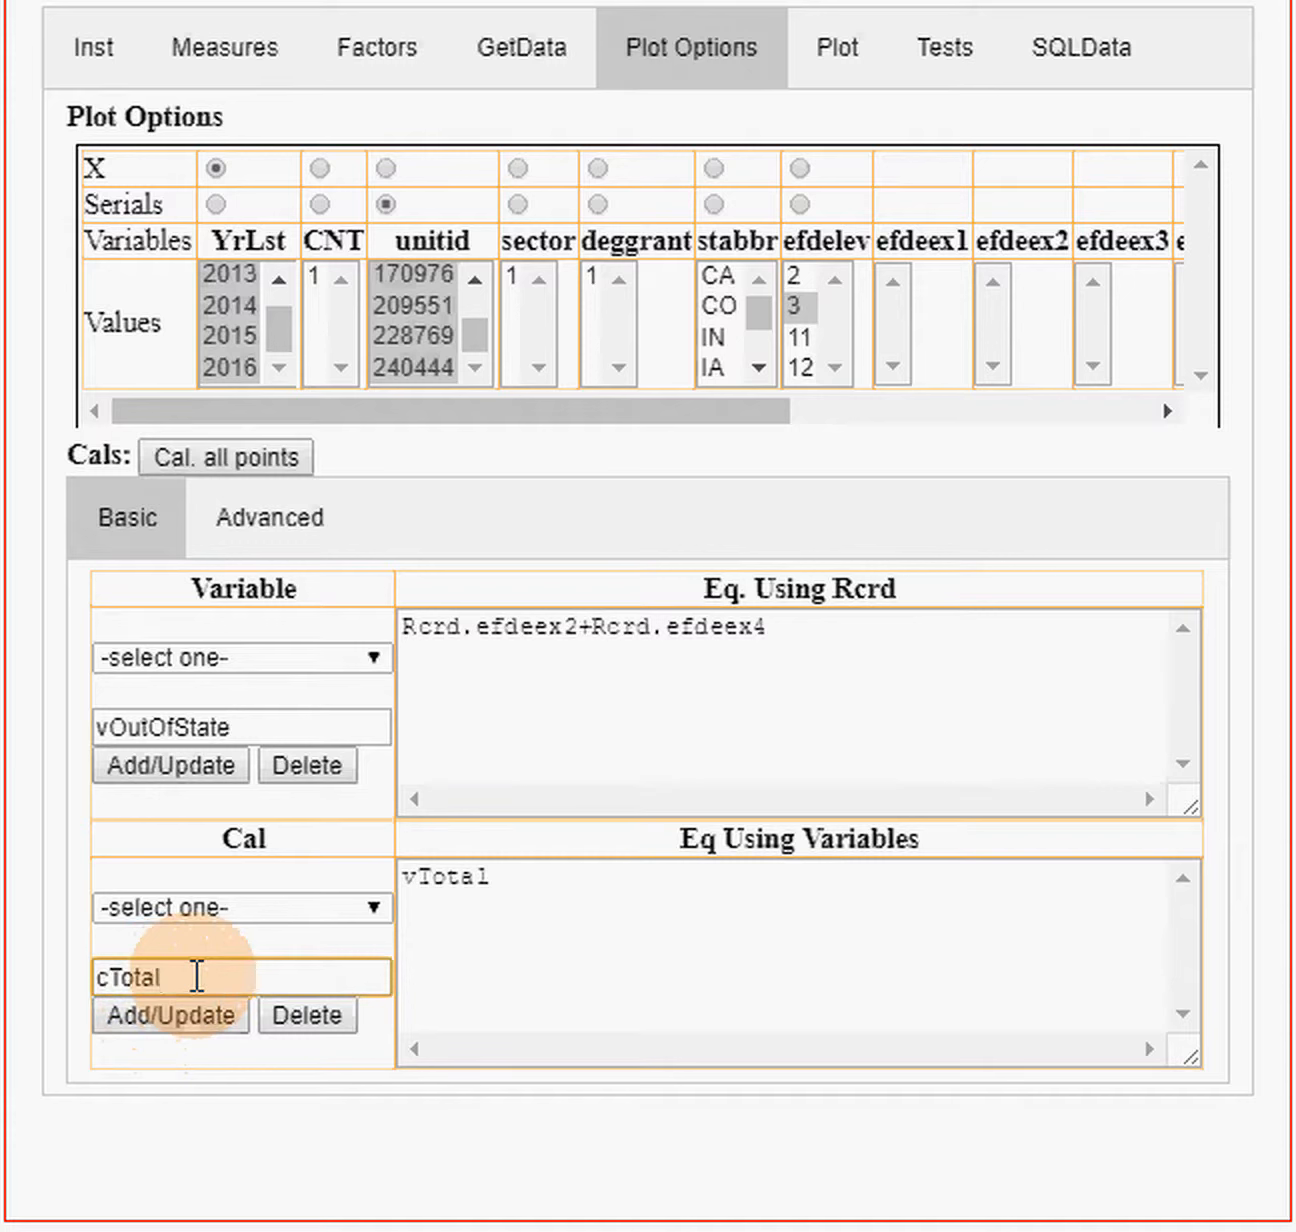
key("BackSpace")
key("BackSpace")
key("BackSpace")
key("BackSpace")
key("BackSpace")
type("AnyOnLin")
left_click(507, 877)
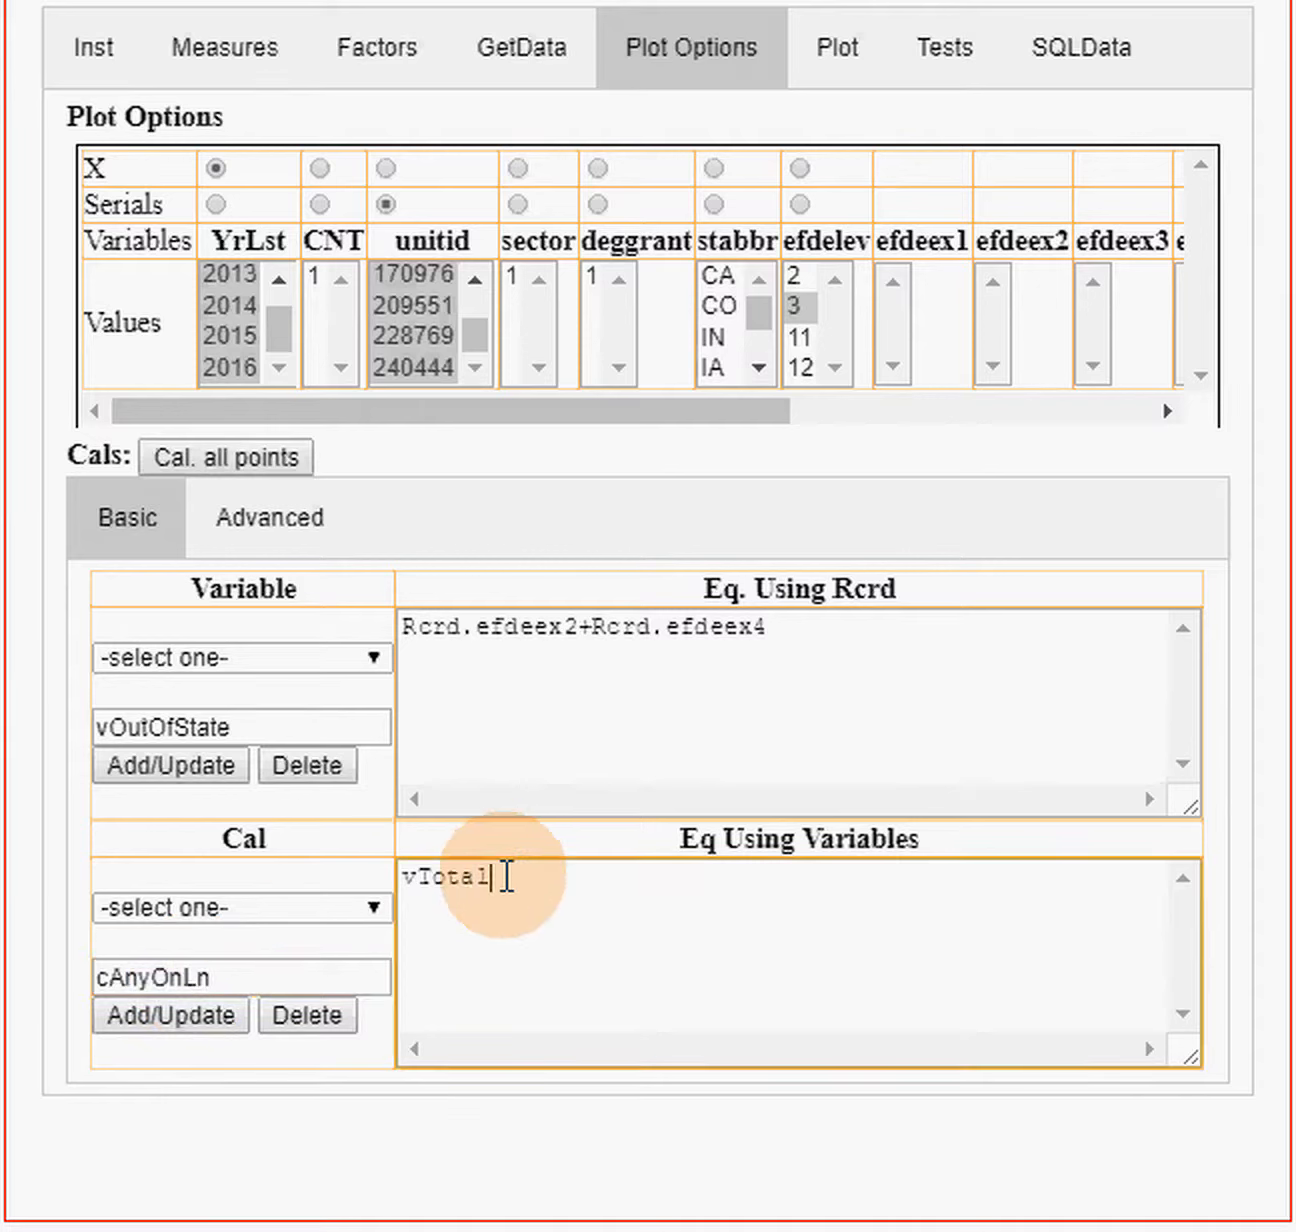
key("BackSpace")
key("BackSpace")
key("BackSpace")
key("BackSpace")
key("BackSpace")
type("AnyOnLn")
left_click(166, 1017)
- Define a calculation named cOutOfState with the equation vOutOfState and add it
left_click(302, 976)
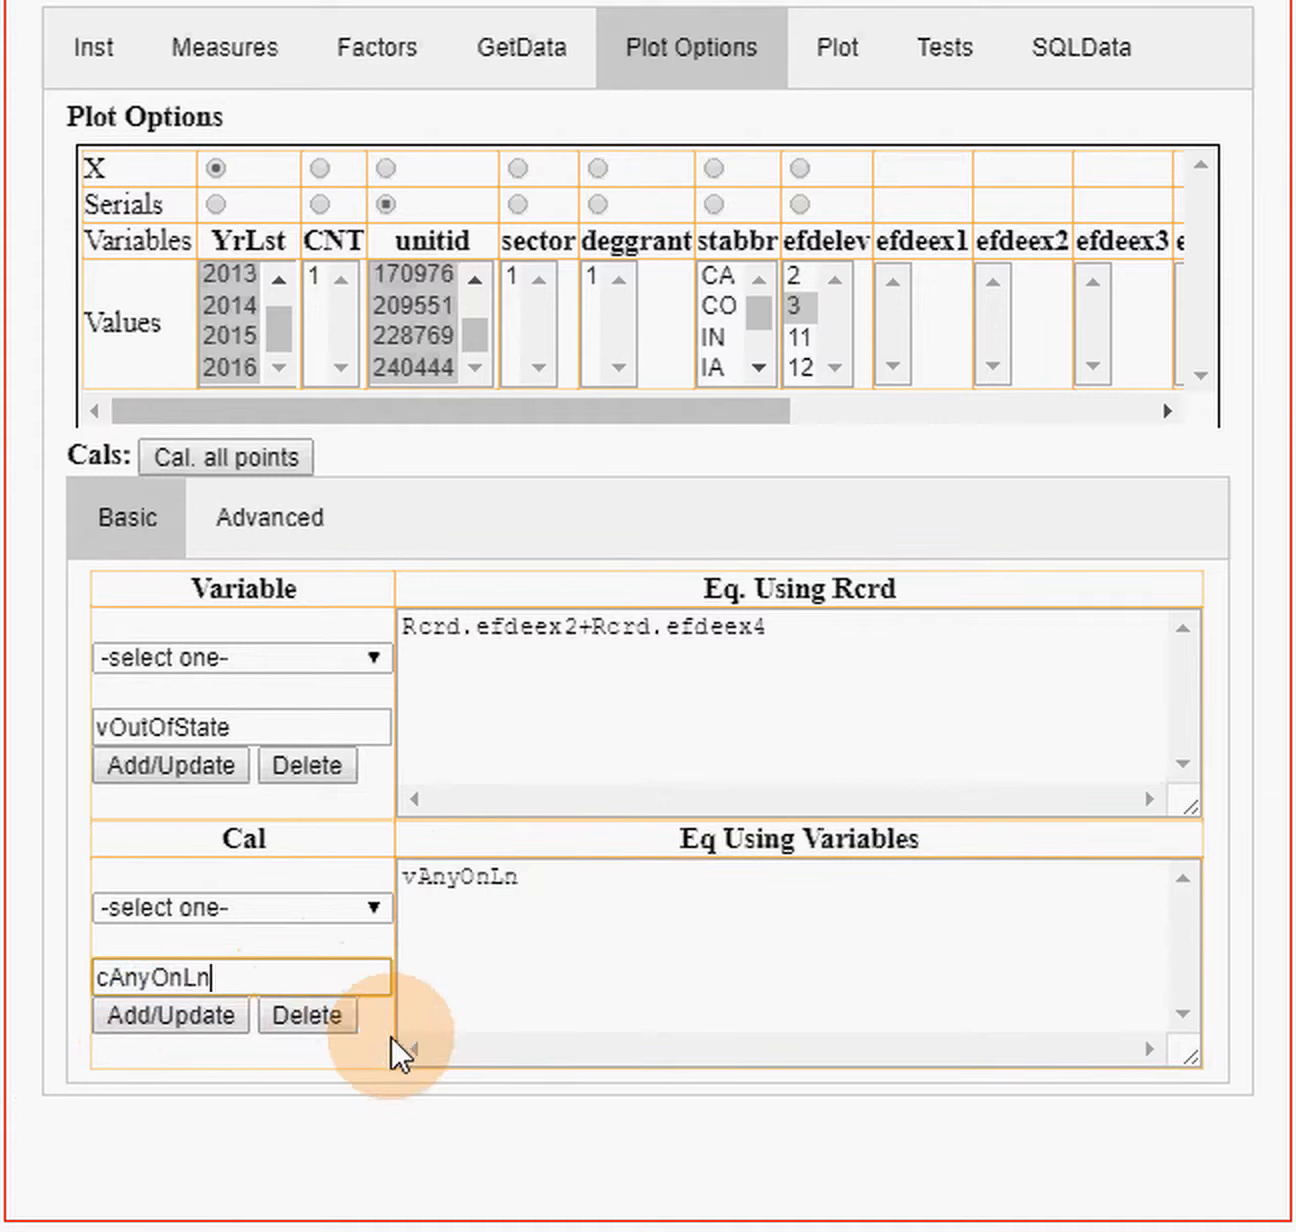
key("Left")
key("Left")
key("Left")
key("Left")
key("Left")
key("Left")
key("Left")
key("shift+End")
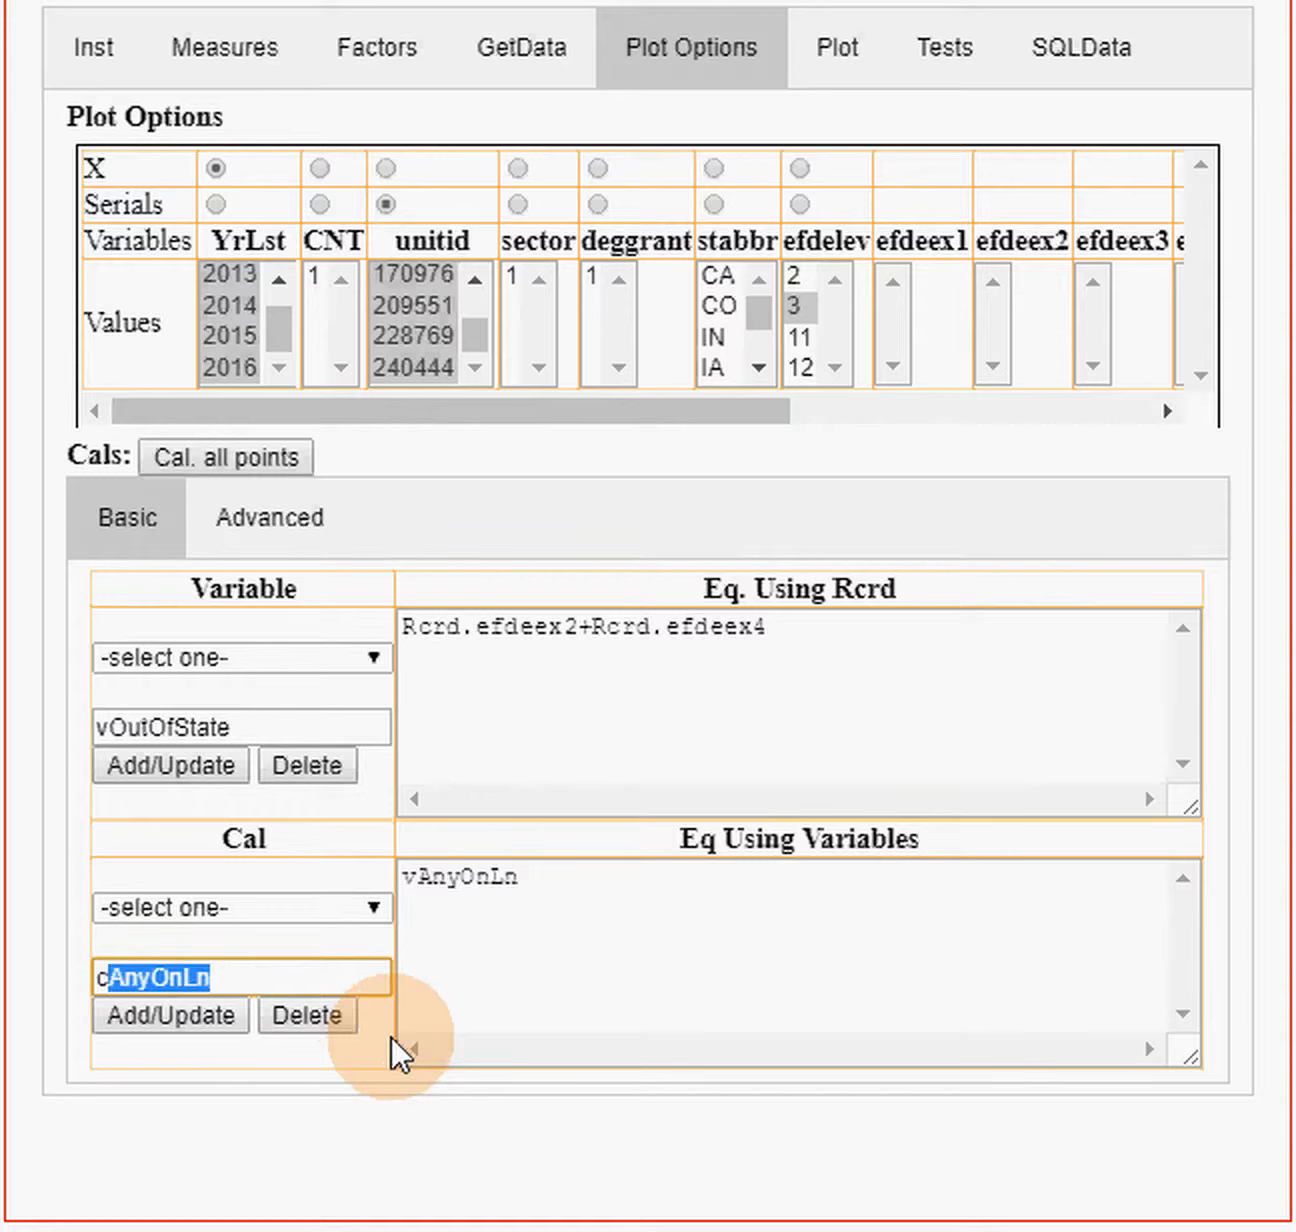
key("Delete")
type("Out")
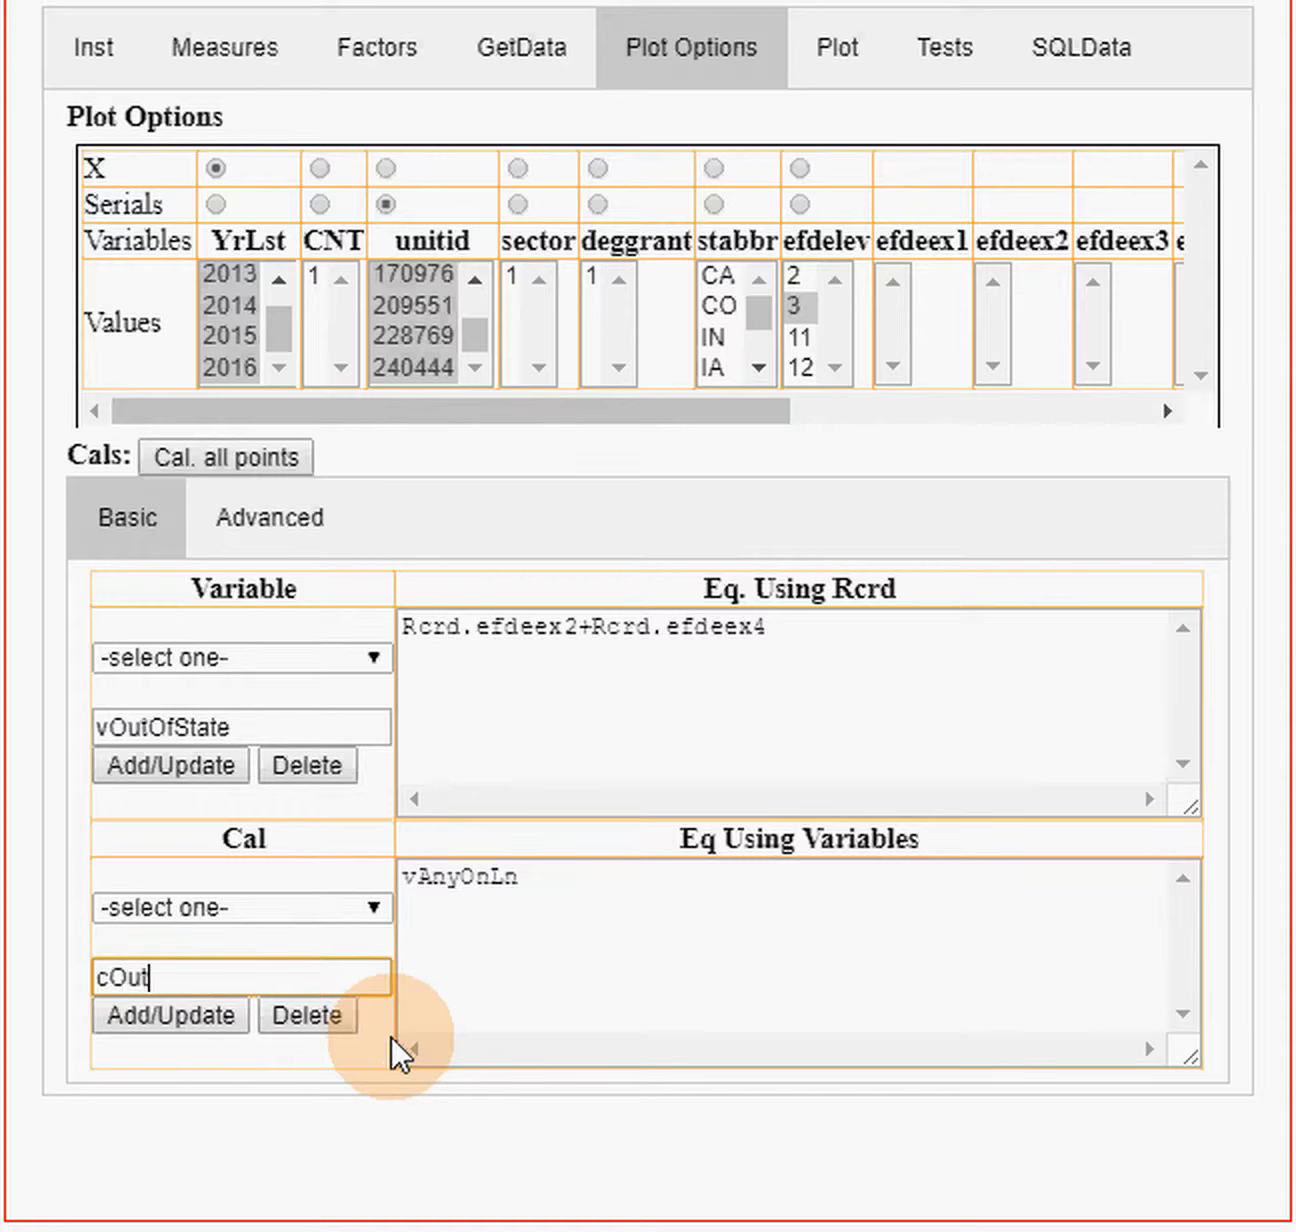
type("OfState")
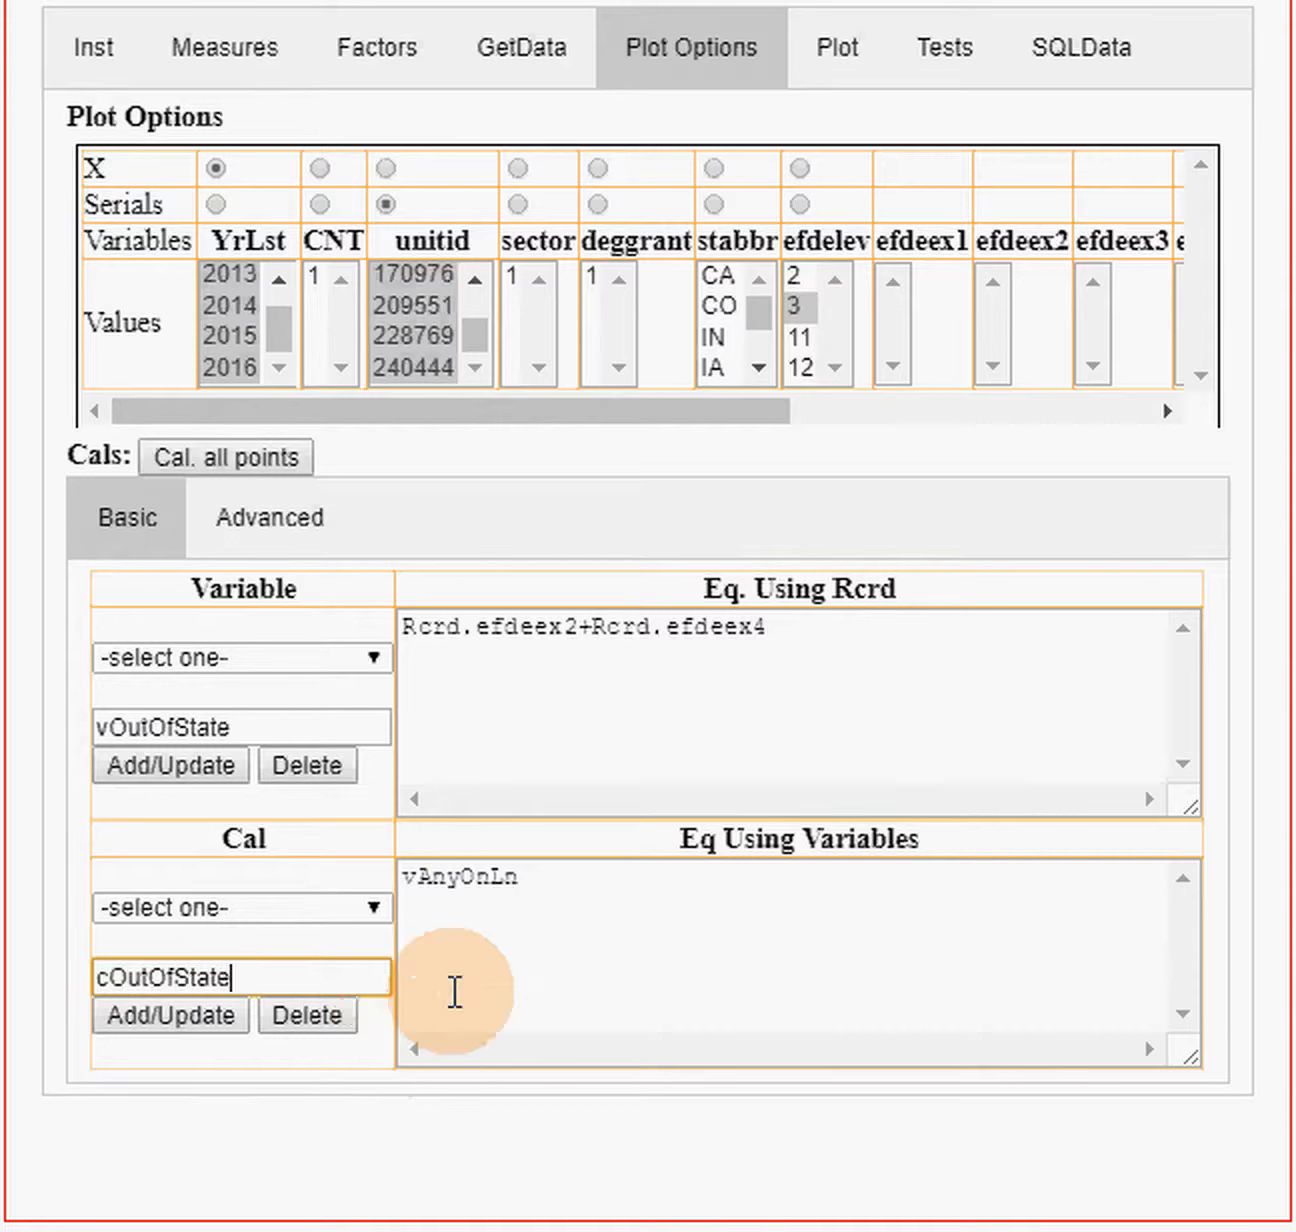
left_click(541, 893)
key("BackSpace")
key("BackSpace")
key("BackSpace")
key("BackSpace")
key("BackSpace")
key("BackSpace")
key("BackSpace")
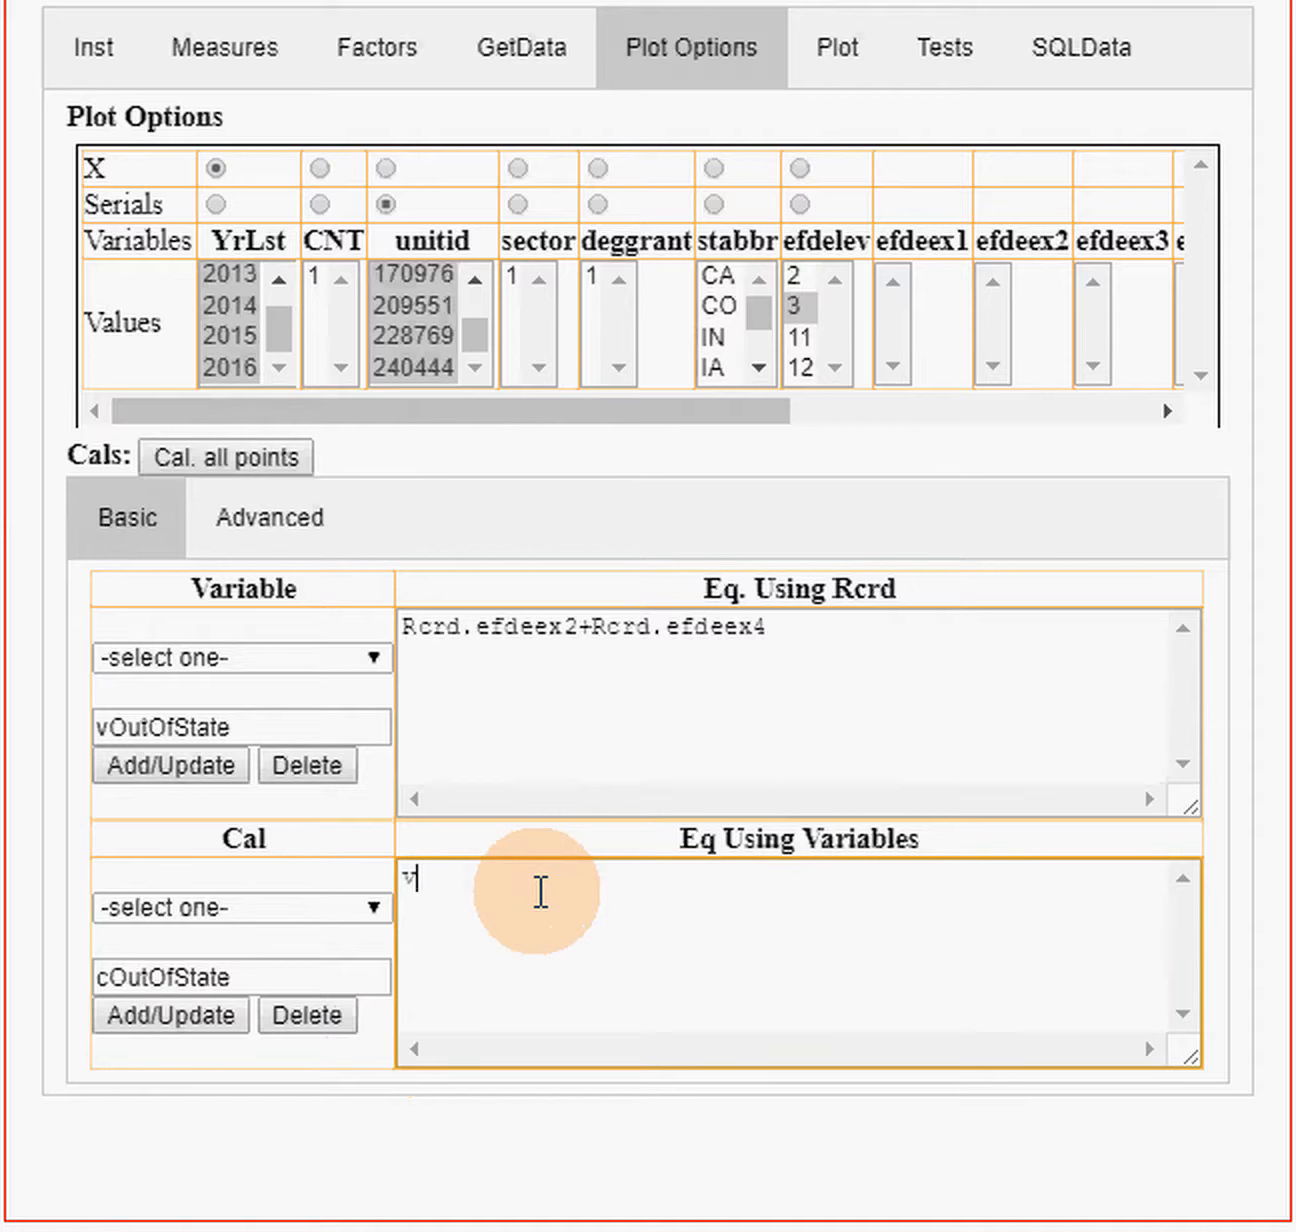
type("OutOfState")
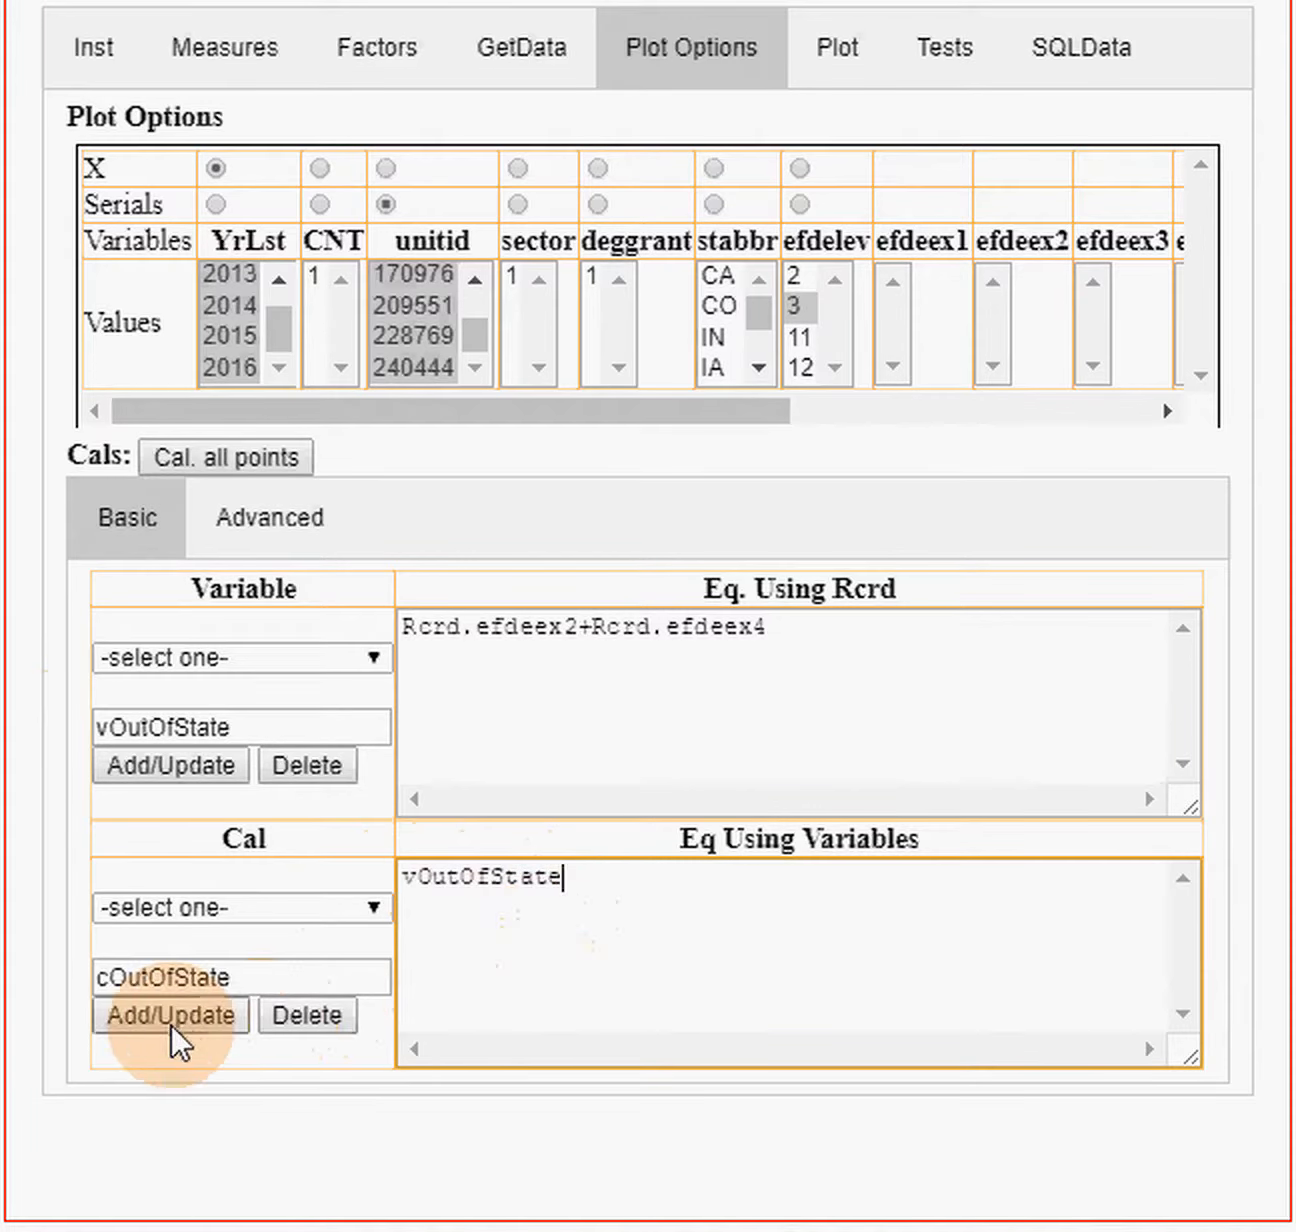
left_click(436, 880)
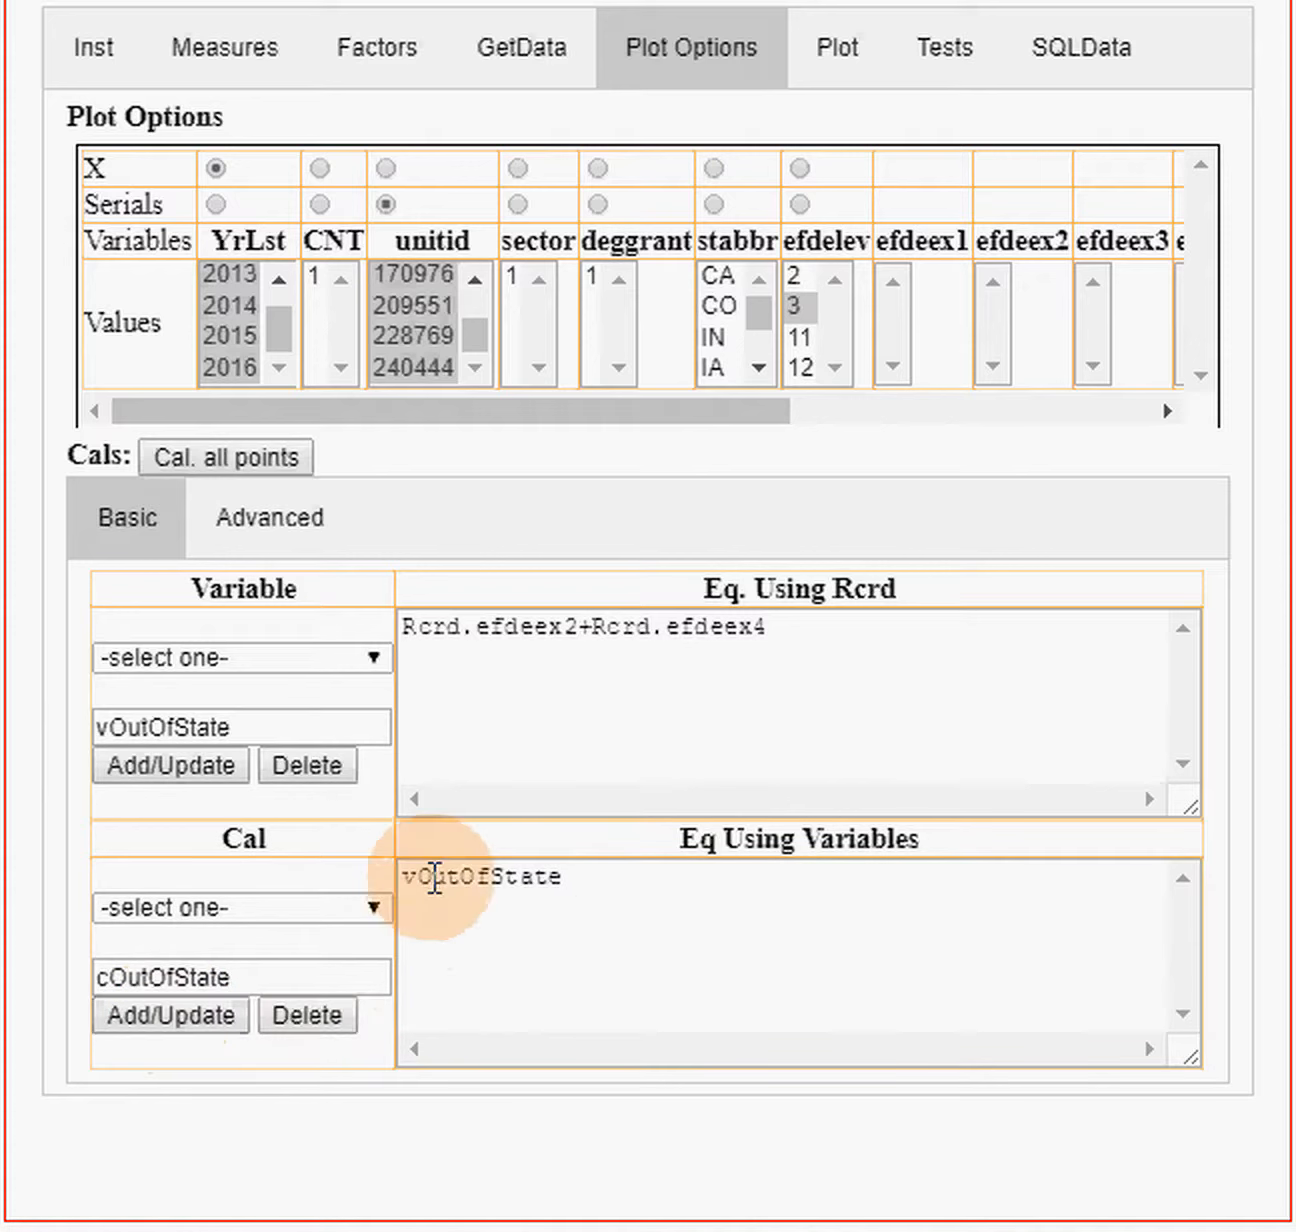
- Define a calculation named cPctOutOfState with the equation vOutOfState/vTotal*100 and add it
left_click(289, 978)
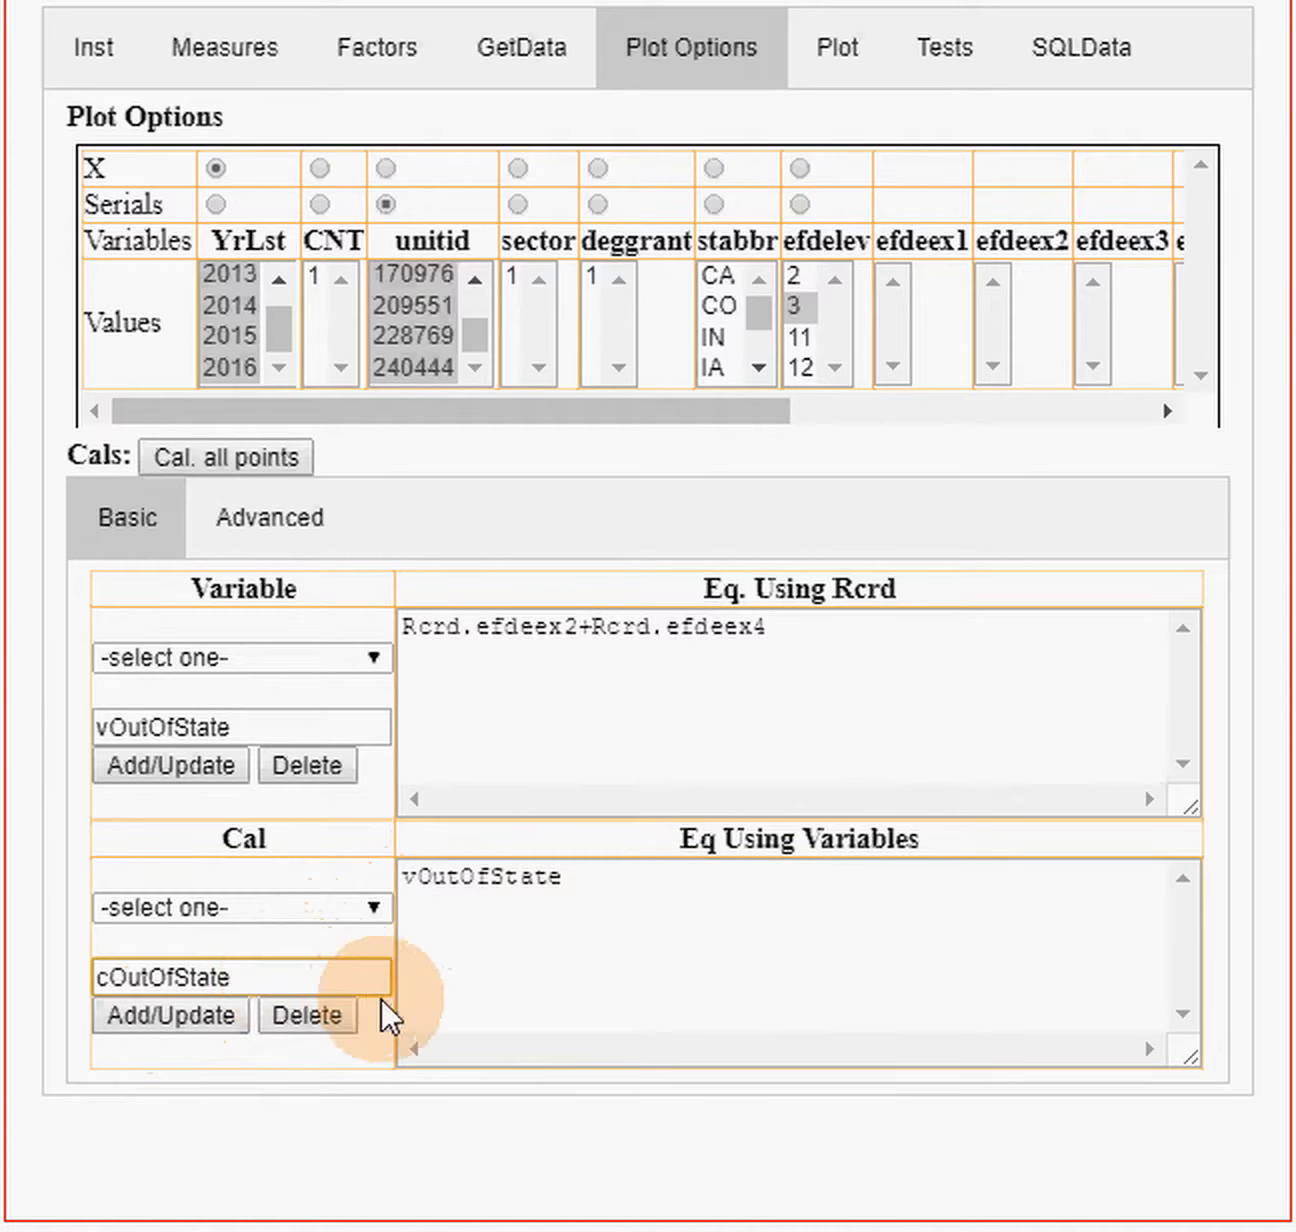
key("Left")
key("Left")
key("Left")
key("Left")
key("Left")
key("Left")
key("Left")
key("Left")
key("Left")
type("P")
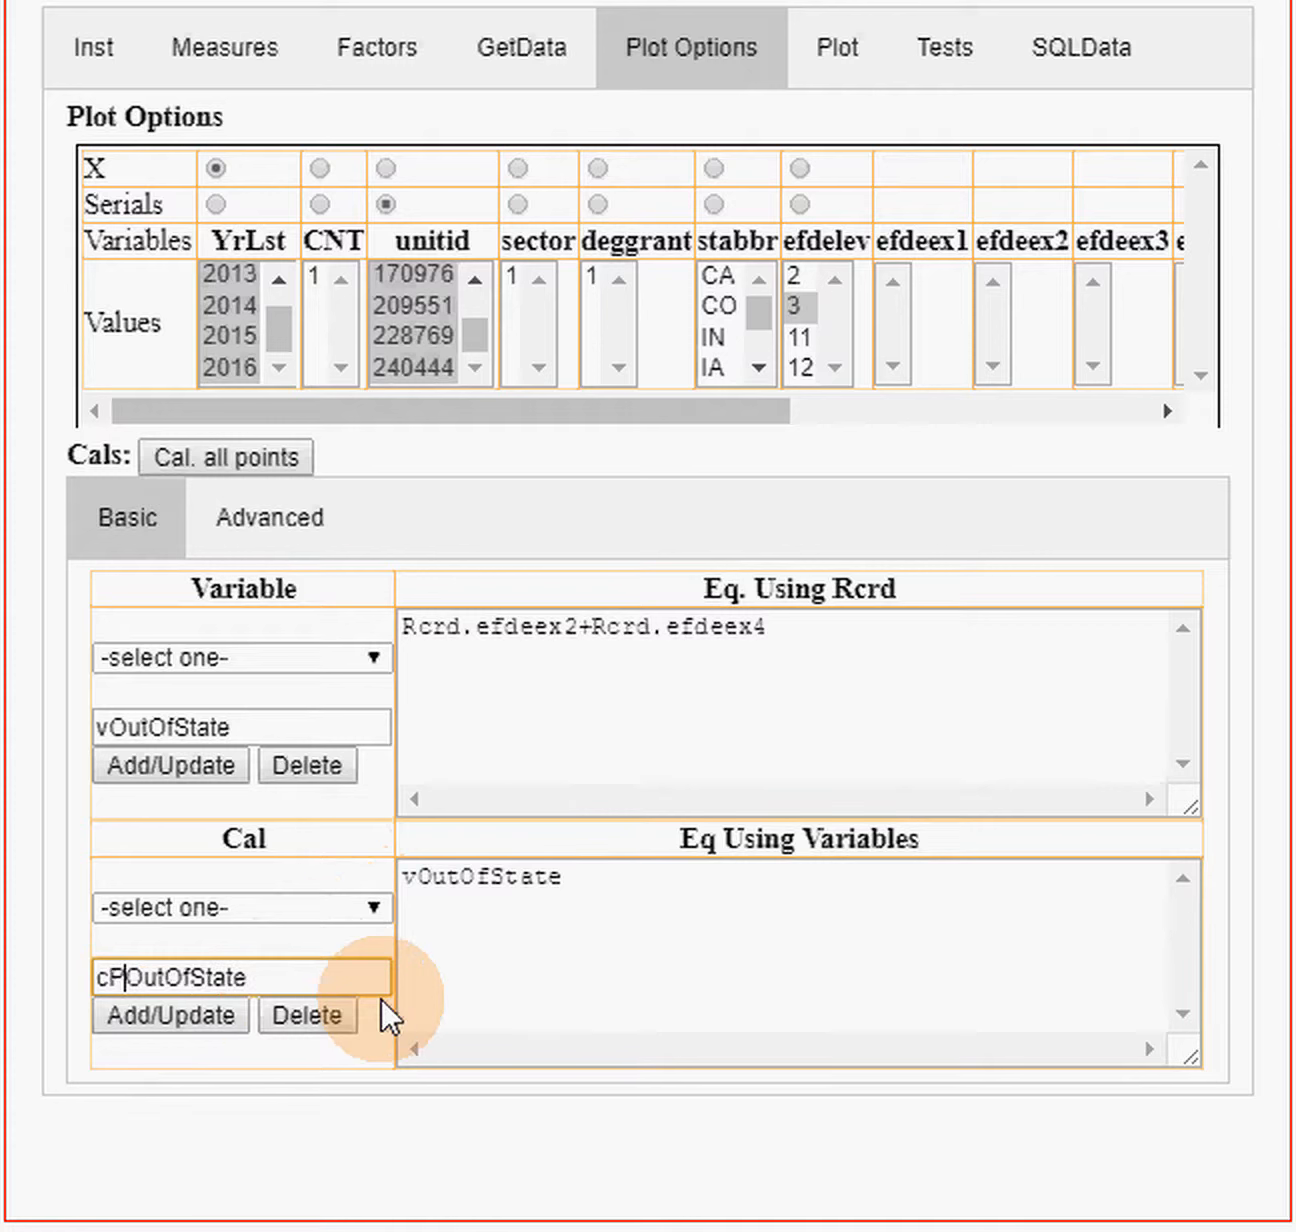
type("ct")
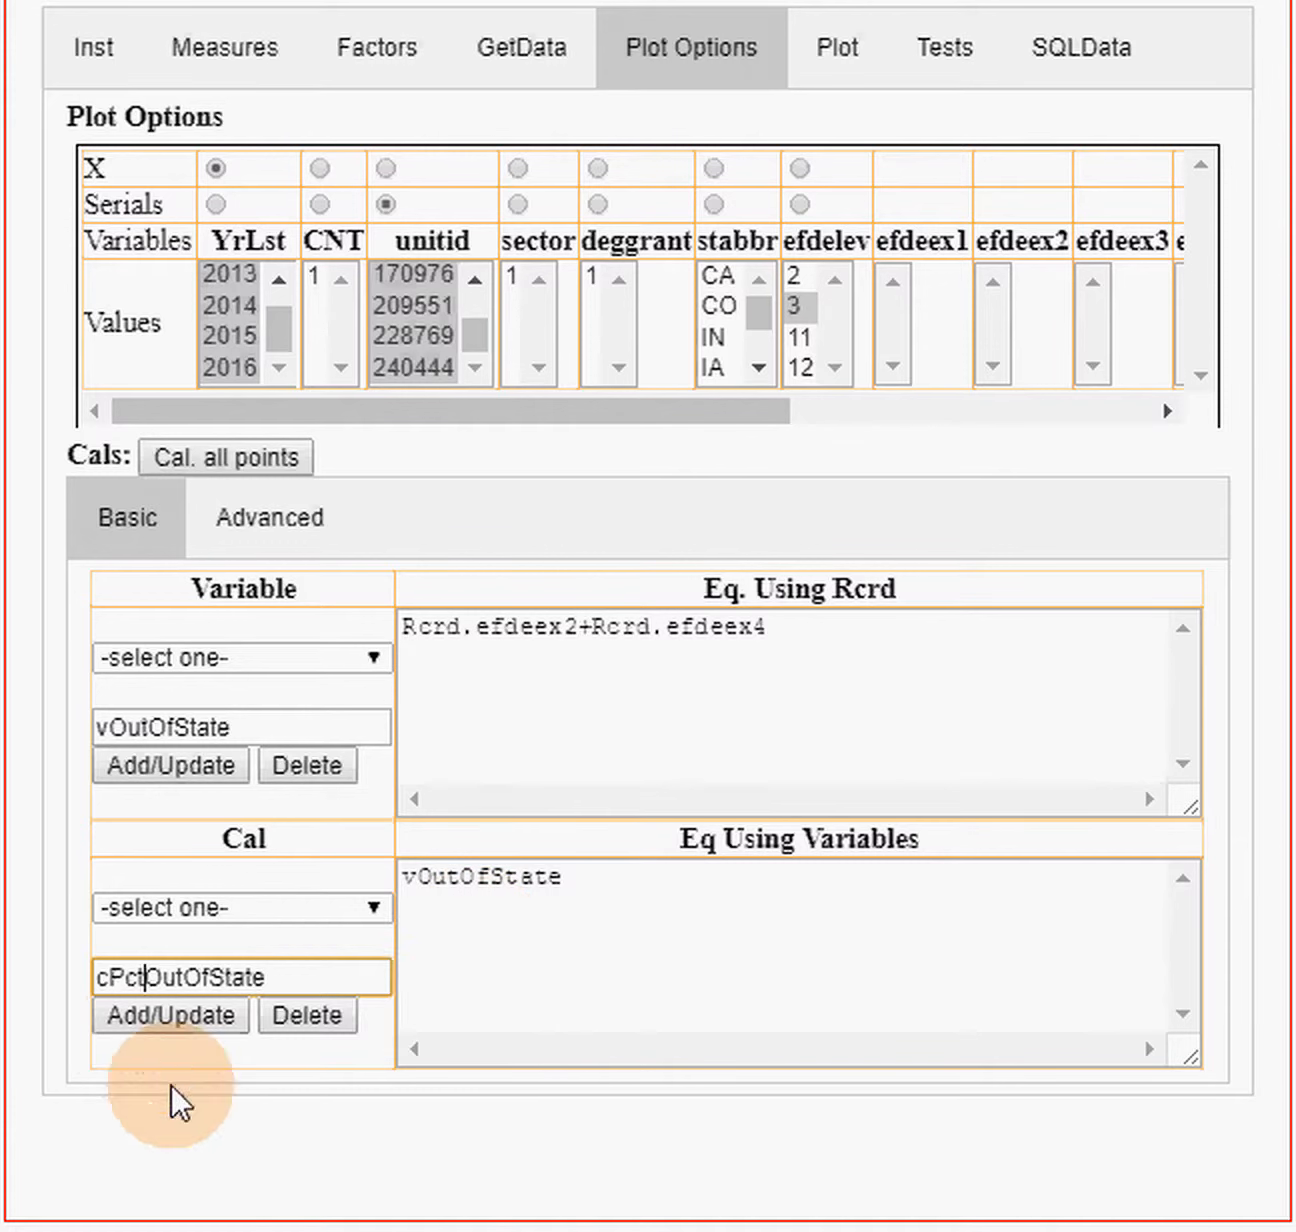
left_click(583, 881)
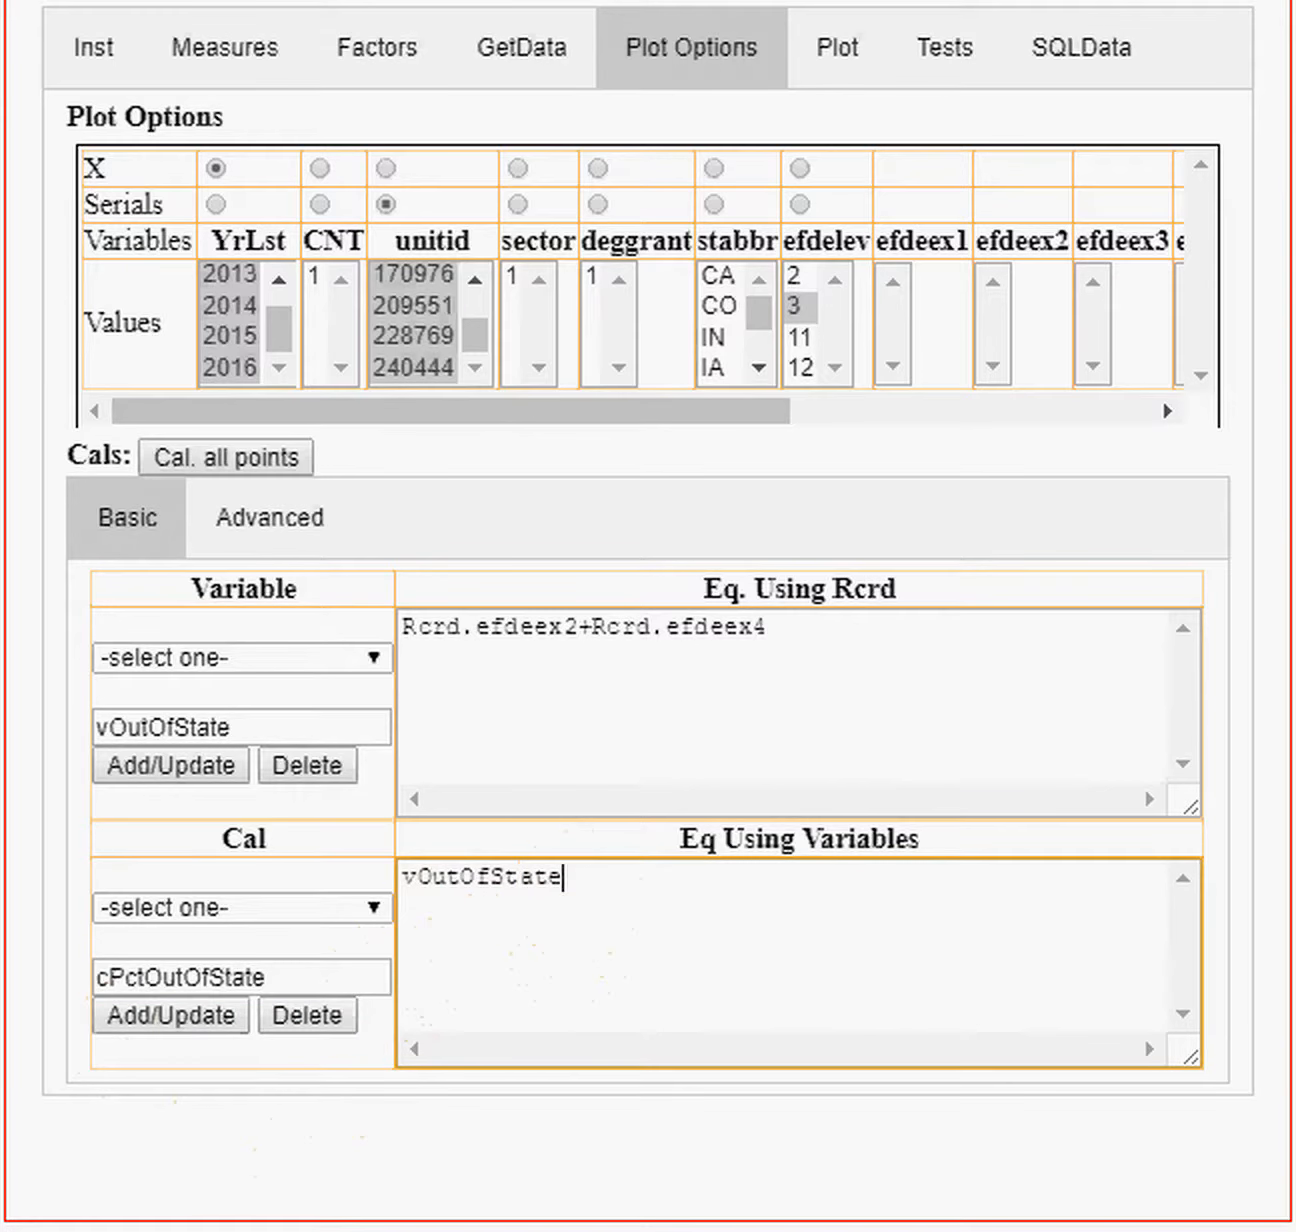
type("/vTotal*100")
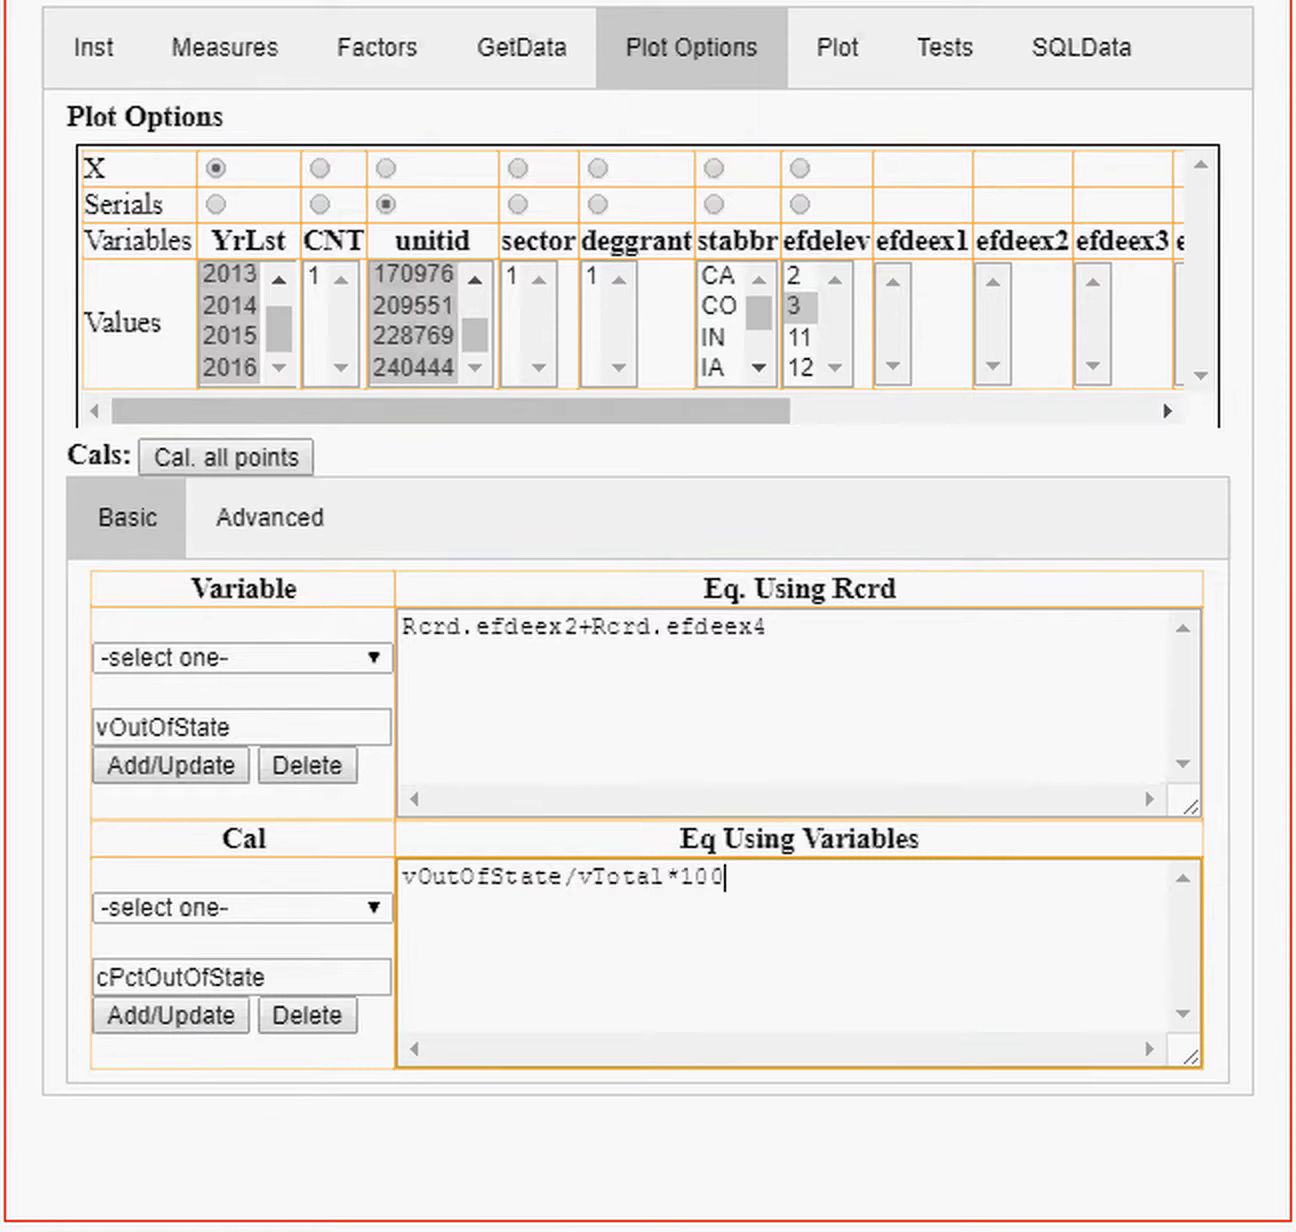
left_click(198, 1018)
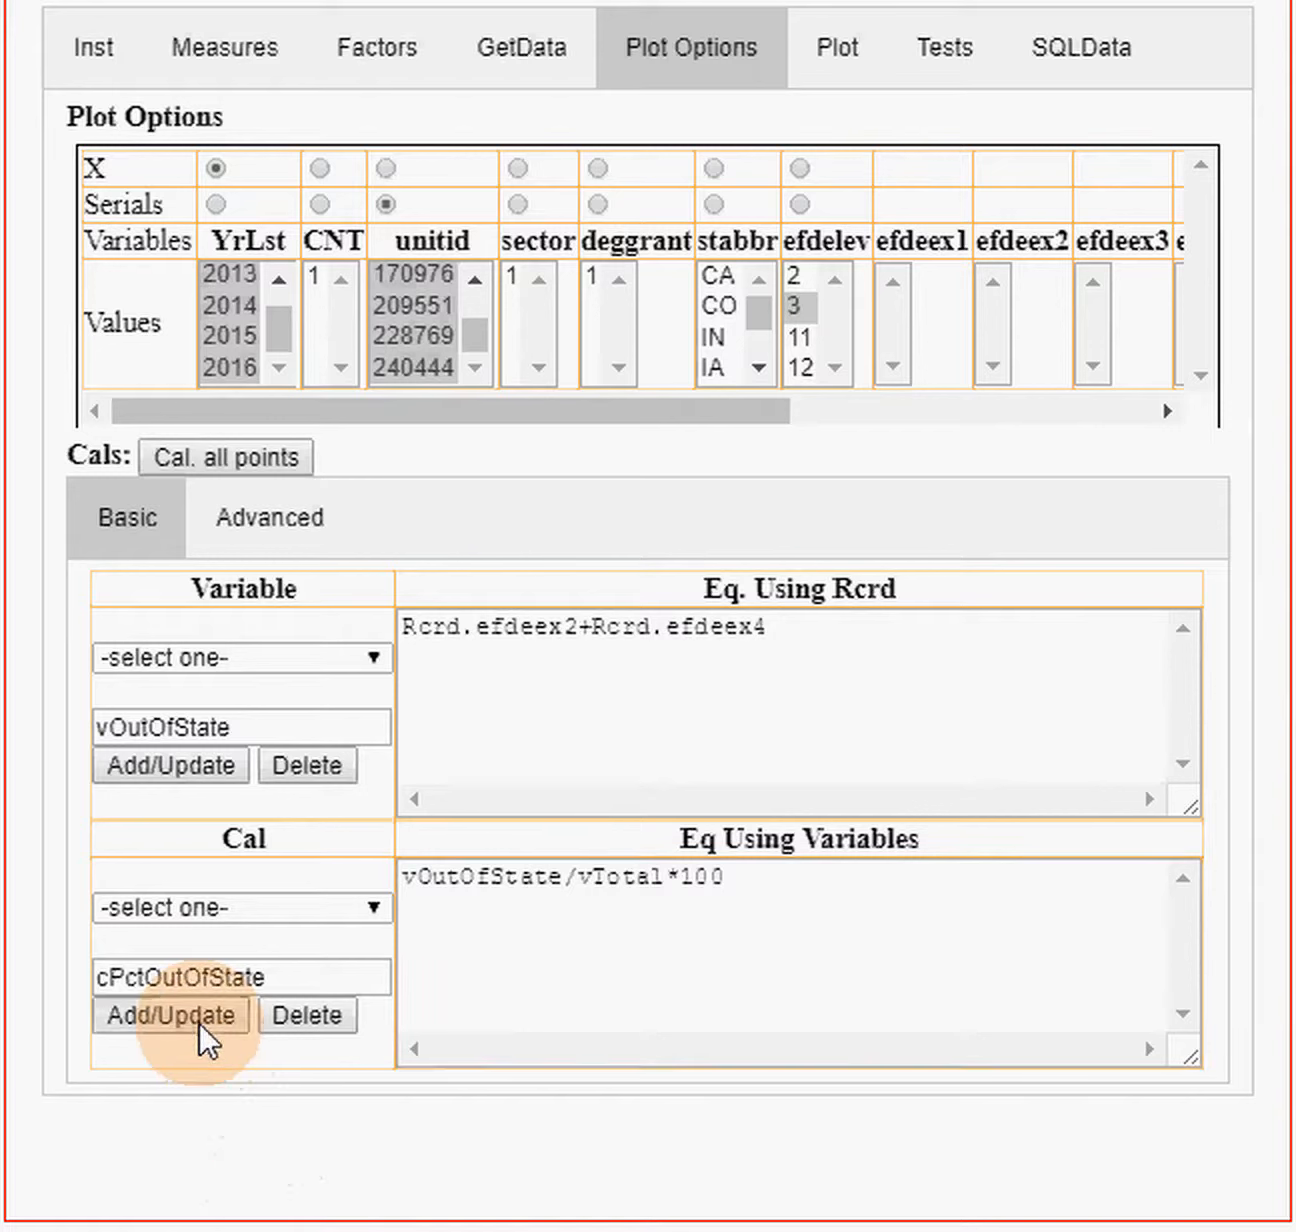
- Change the calculation name to cPctAnyOnLn
left_click(150, 977)
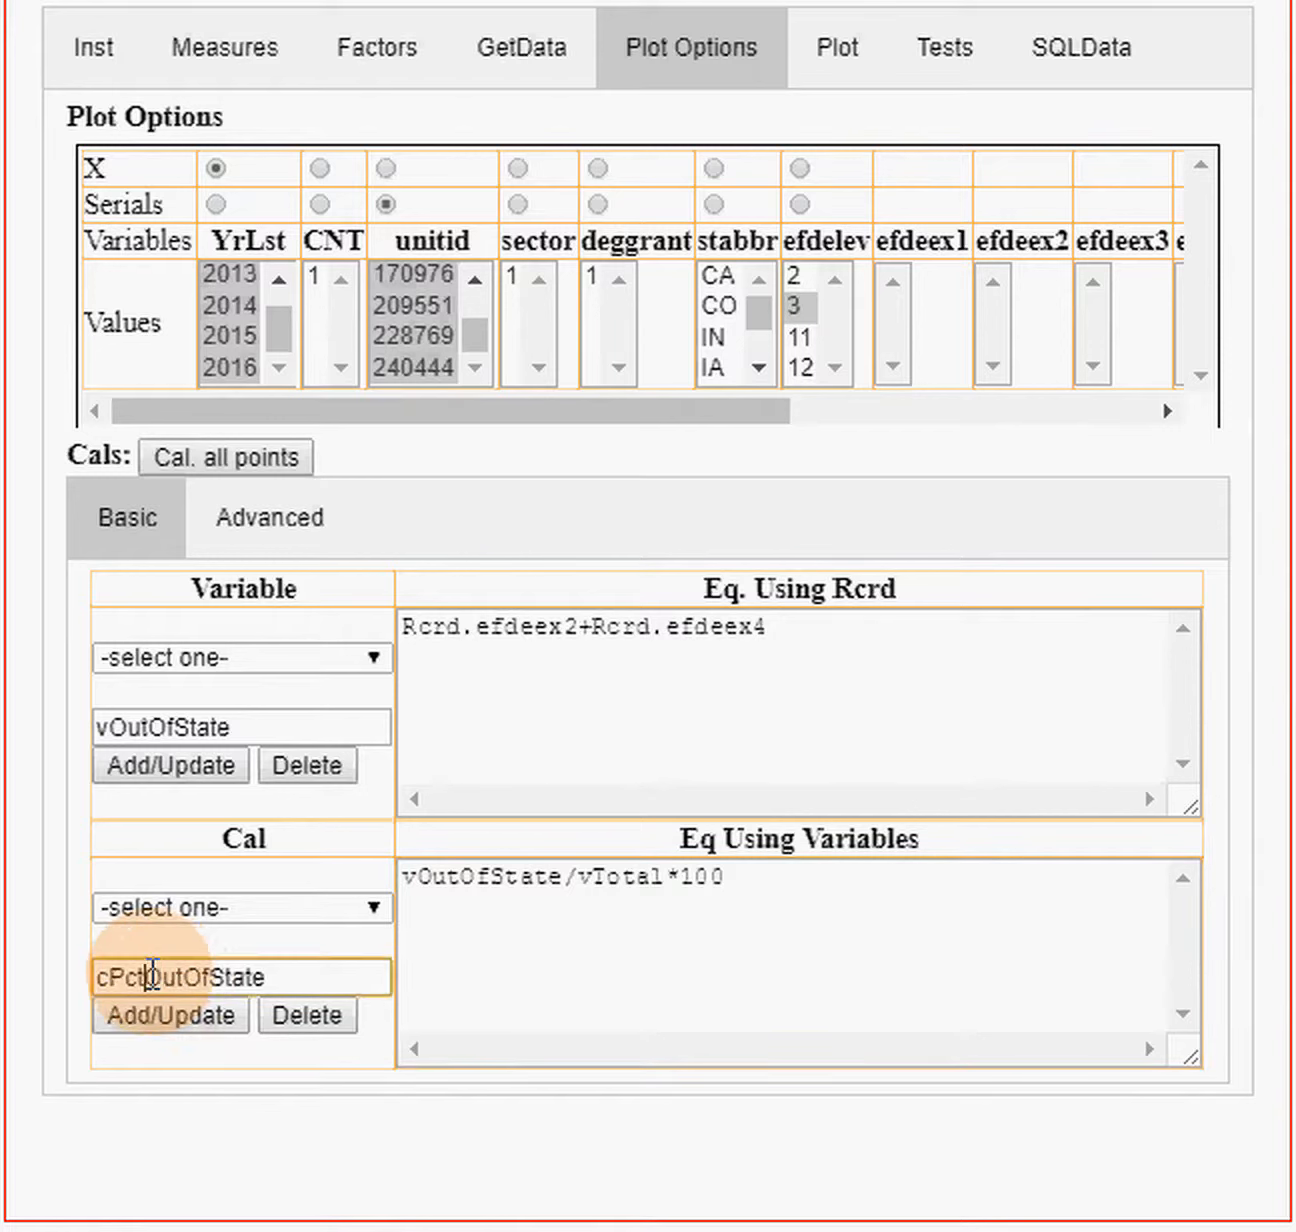
key("shift+End")
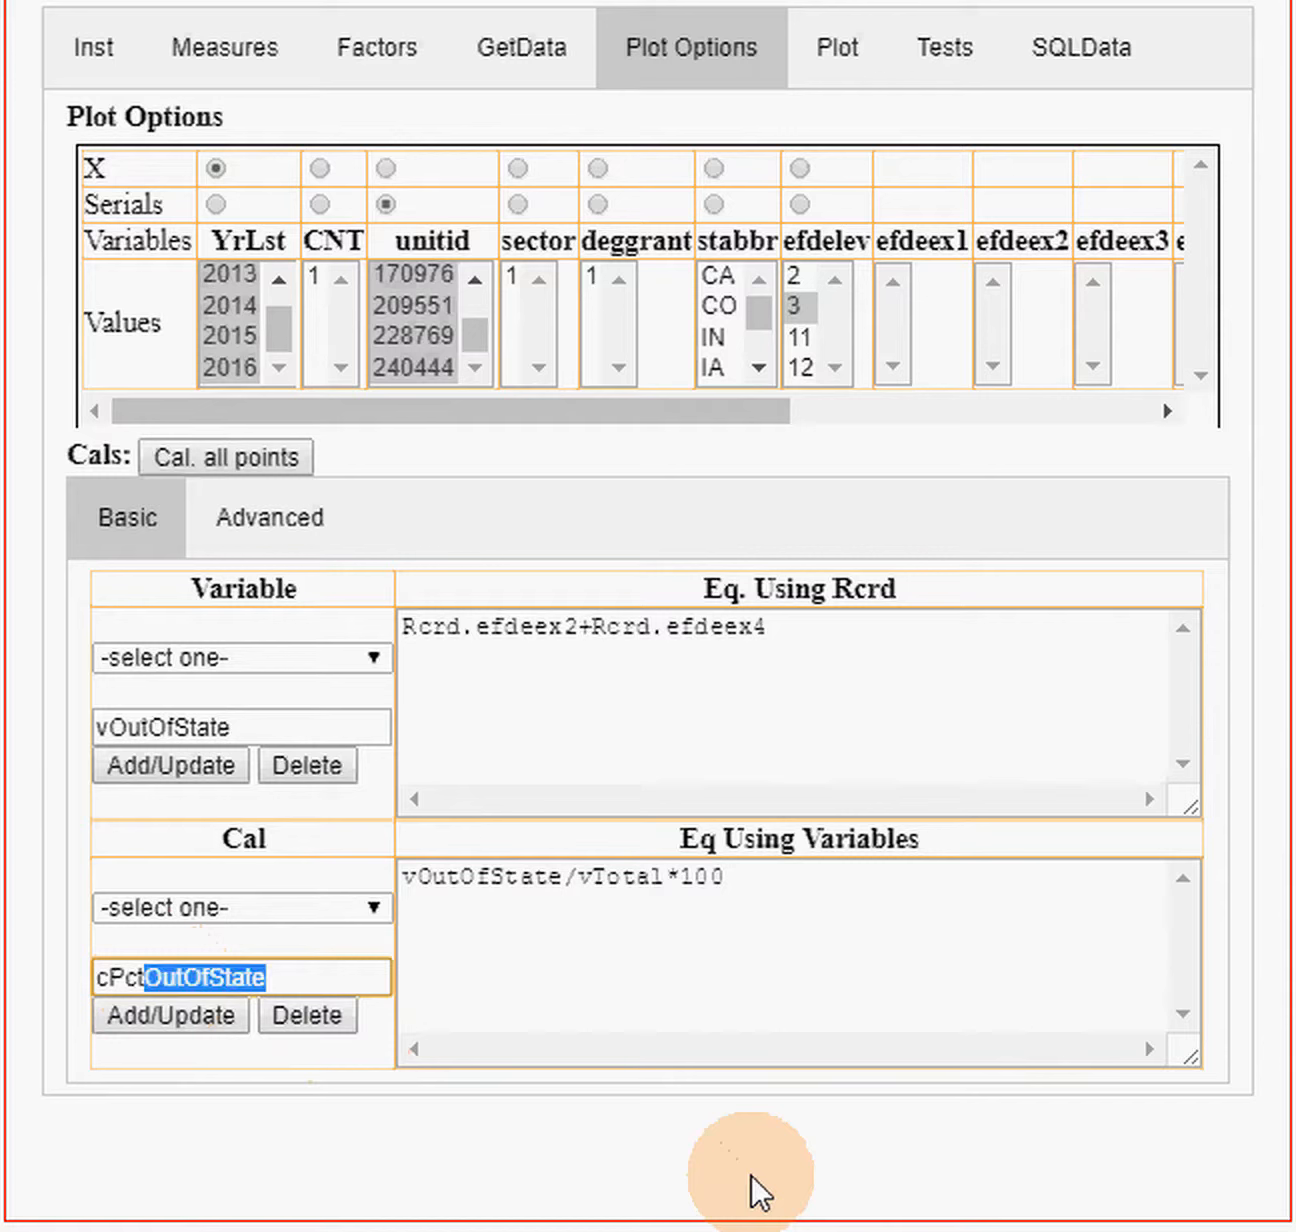
key("Delete")
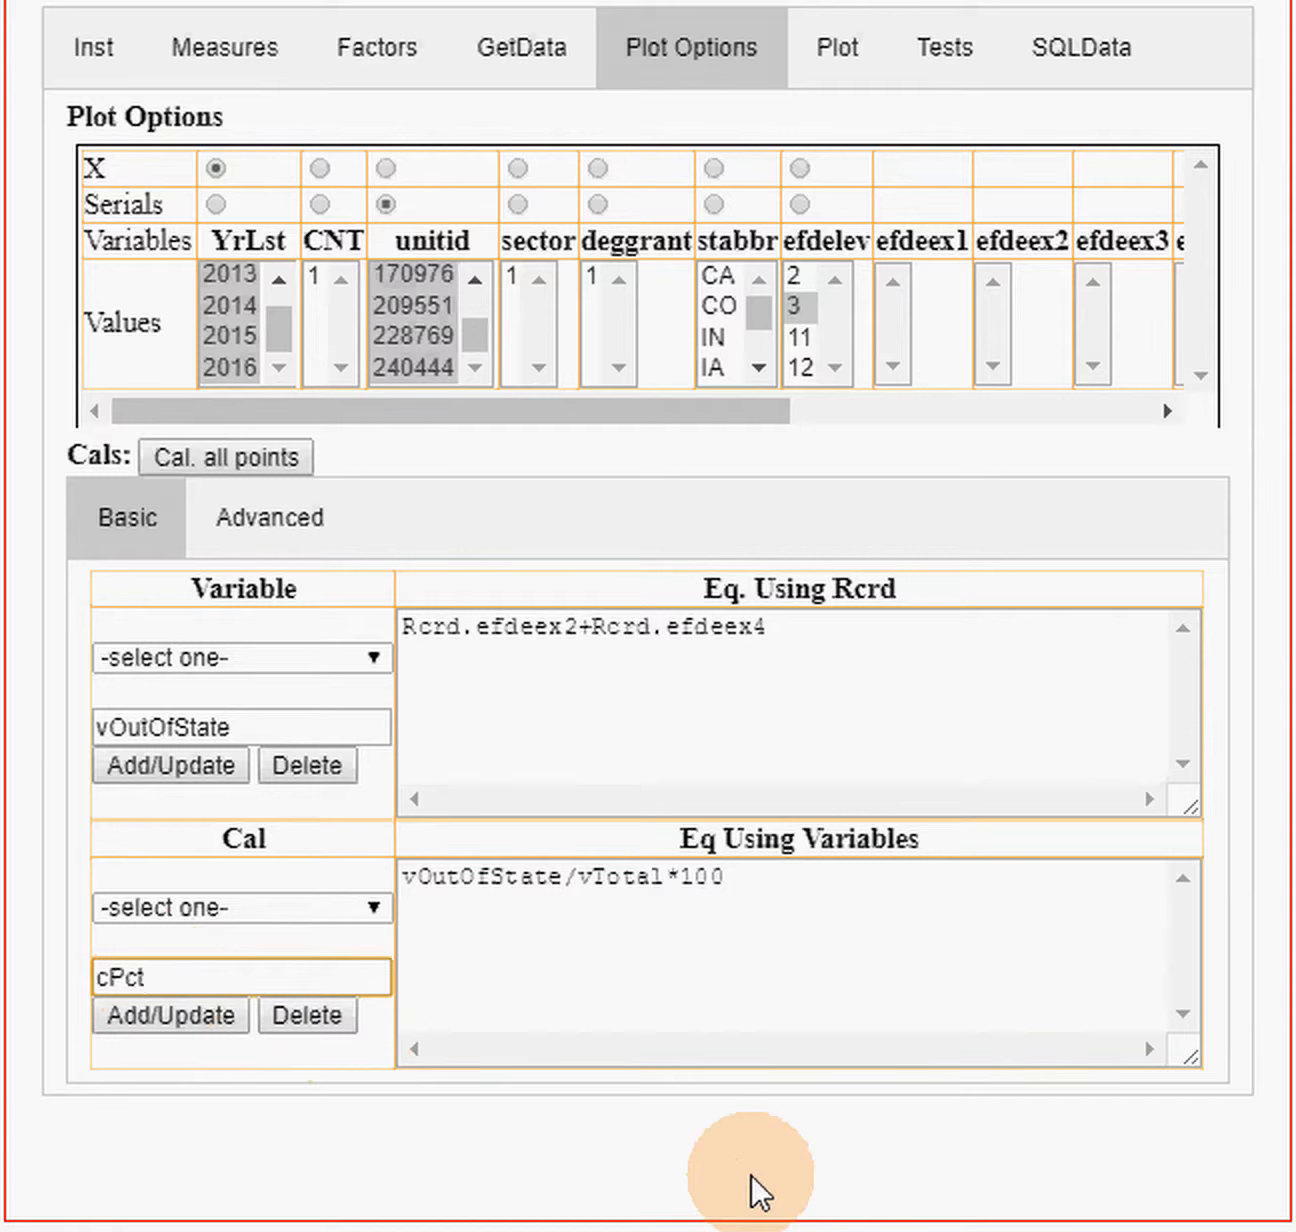
type("AnyOnLn")
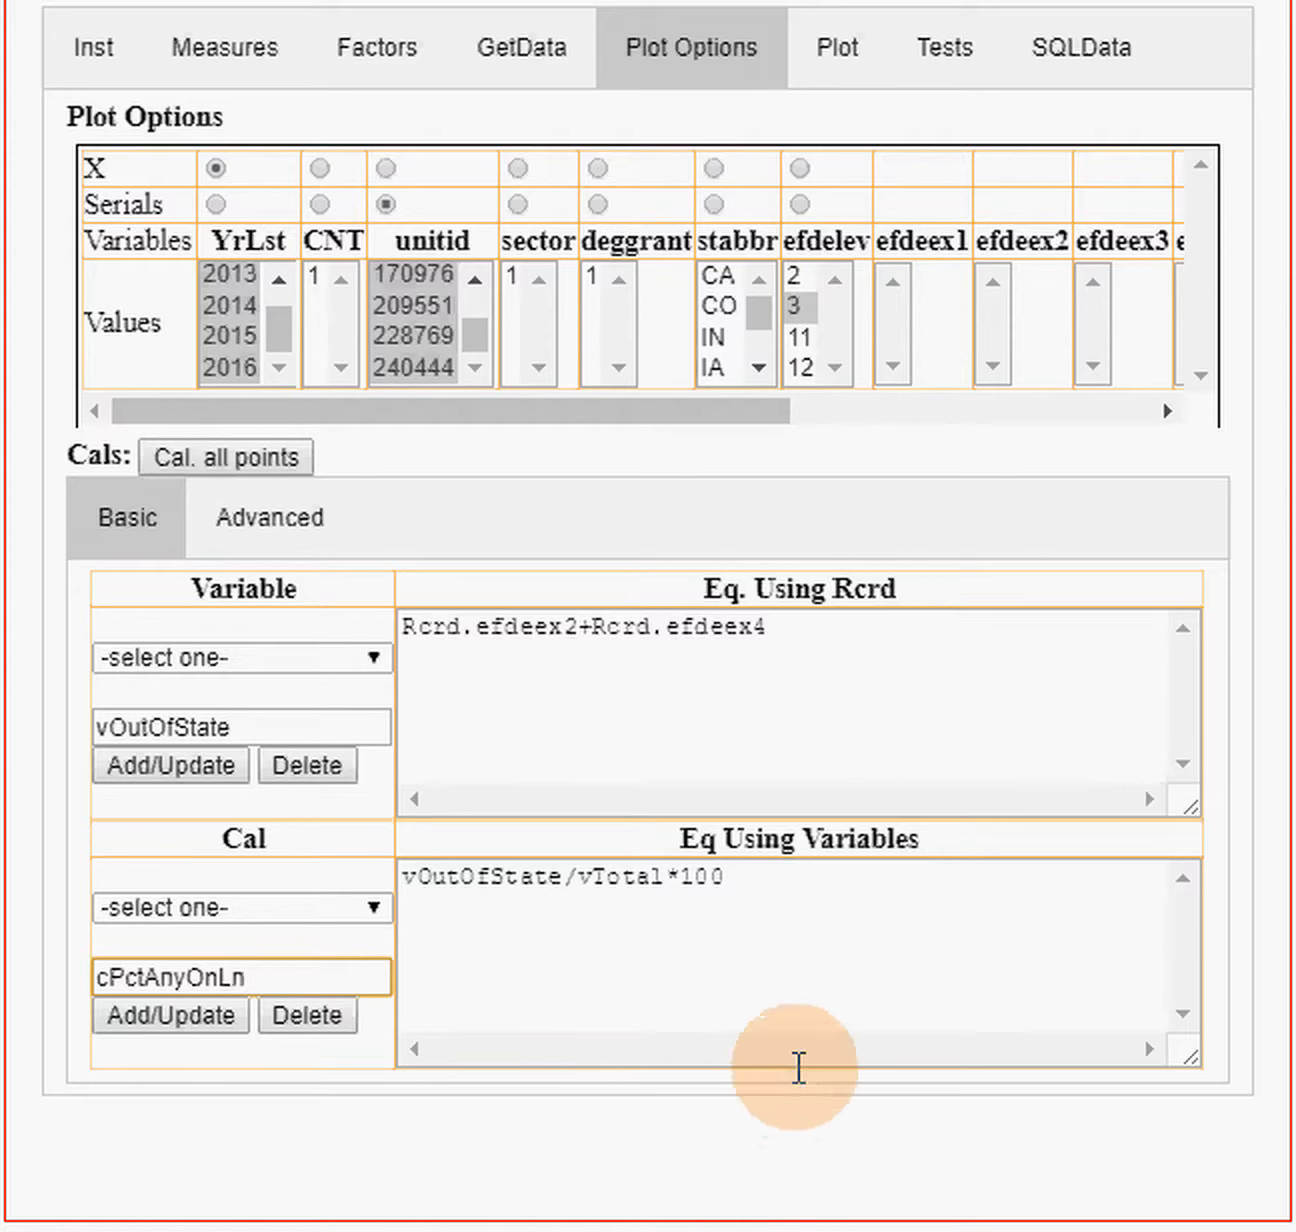
- Set the calculation's equation to vAnyOnLn/vTotal*100 and add it to the list of calculations
left_click(446, 877)
key("Left")
key("Left")
key("shift+Right")
key("shift+Right")
key("shift+Right")
key("shift+Right")
key("shift+Right")
key("shift+Right")
key("shift+Right")
key("shift+Right")
key("shift+Right")
key("shift+Right")
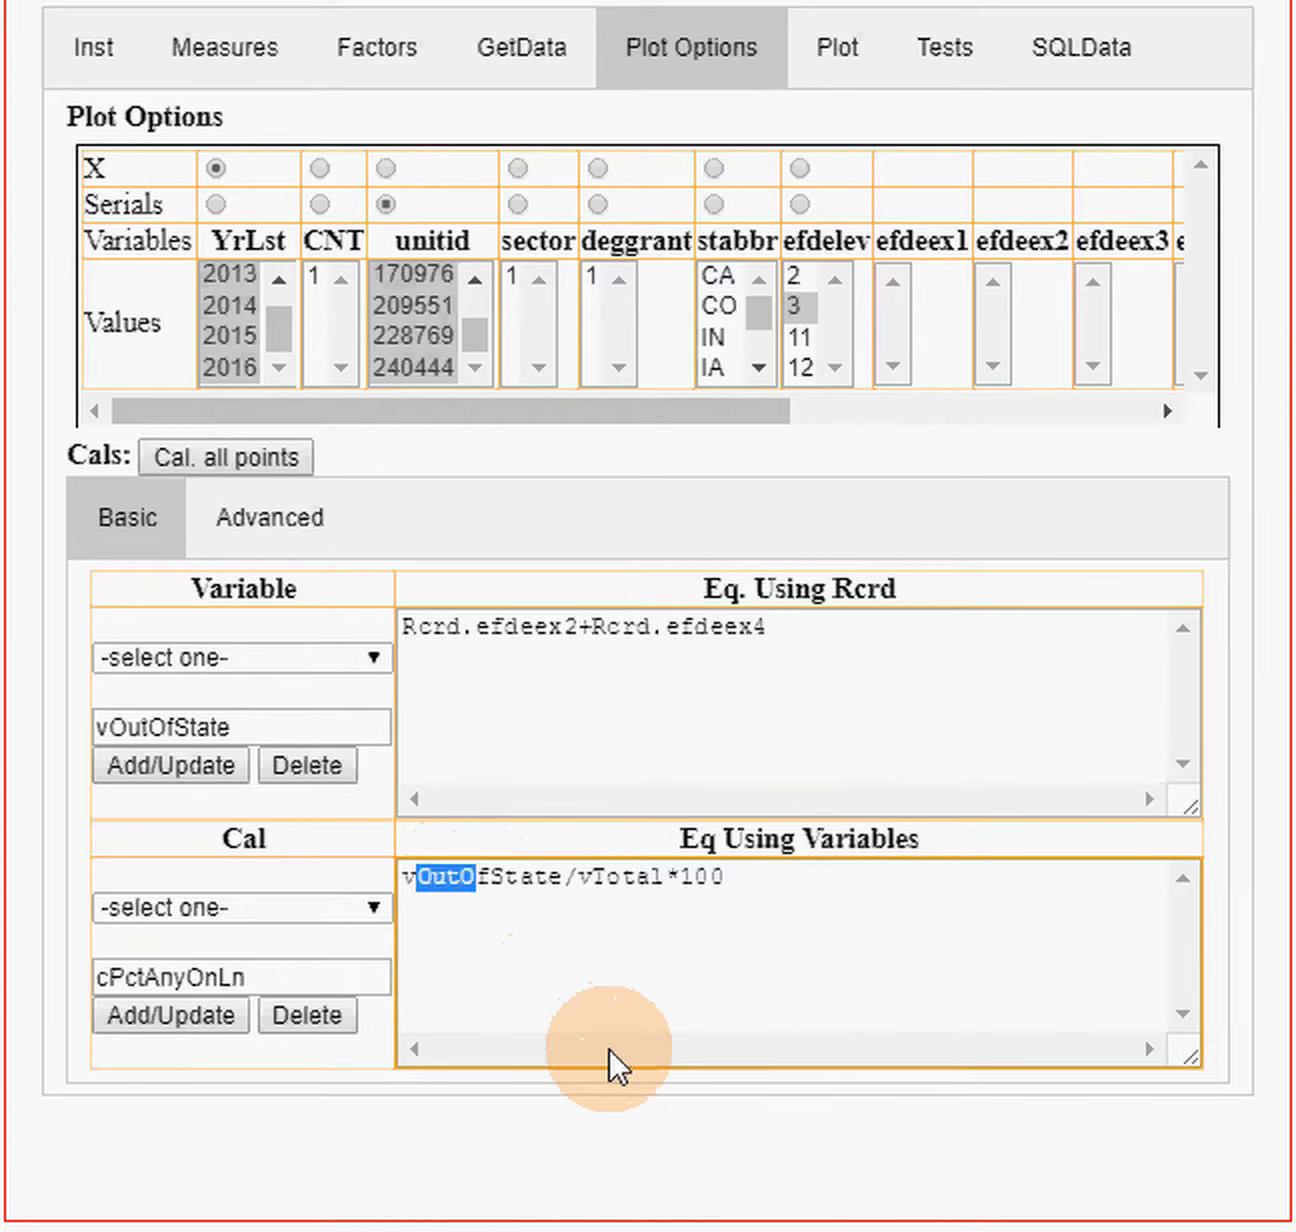
type("P")
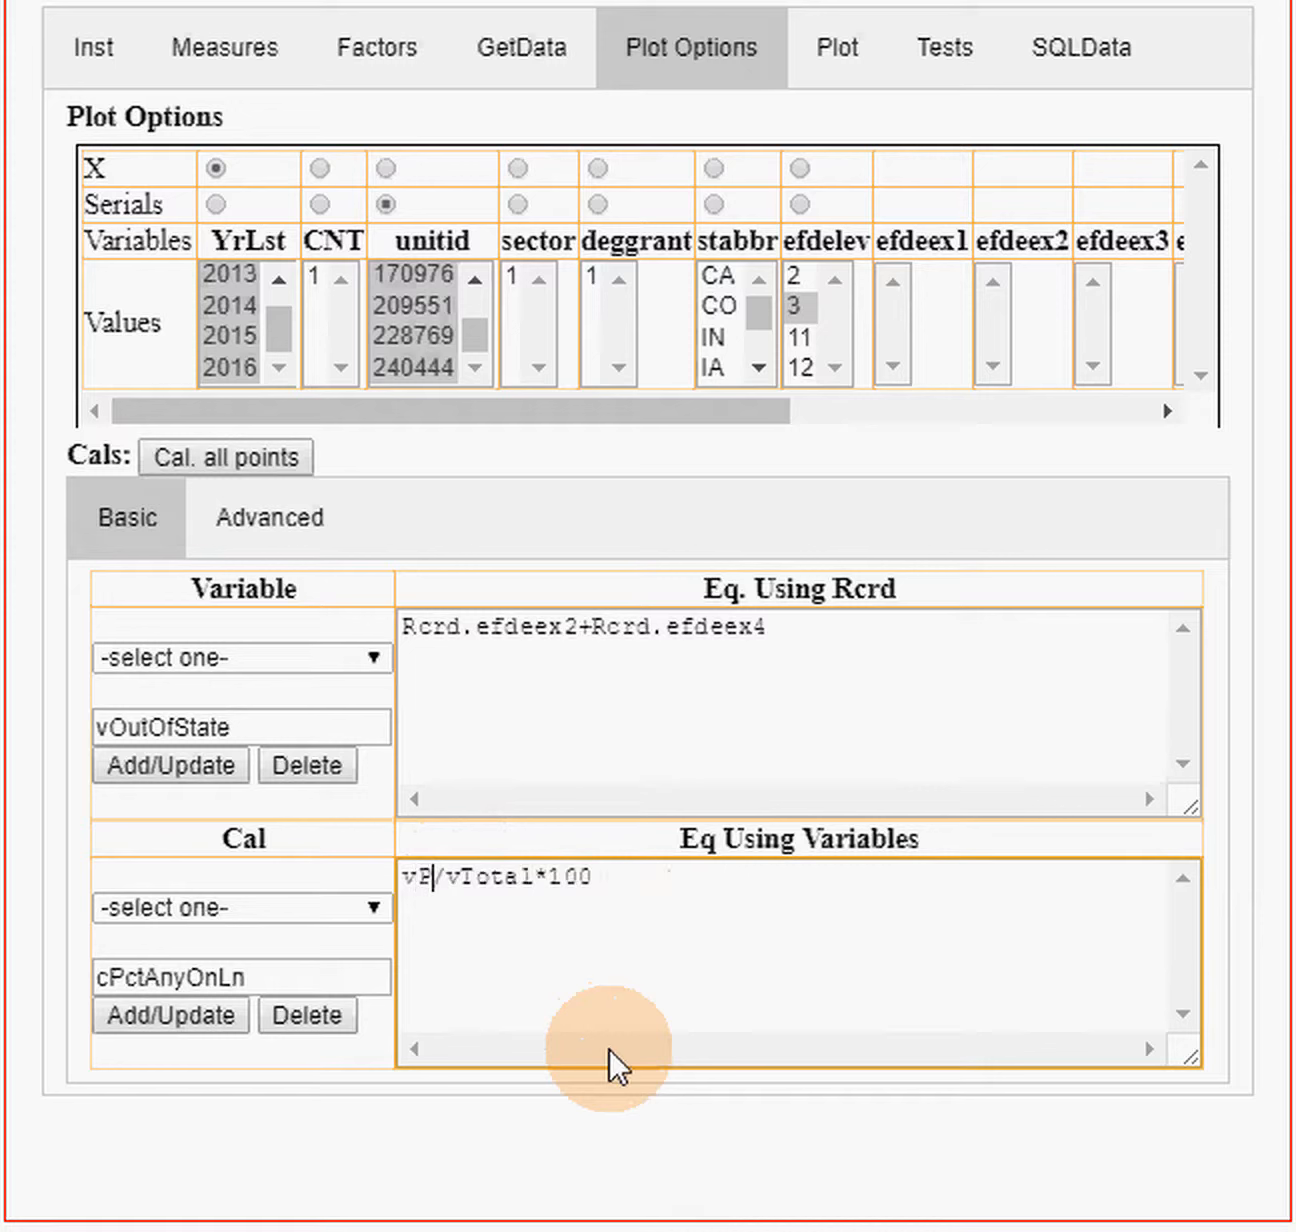
type("ct")
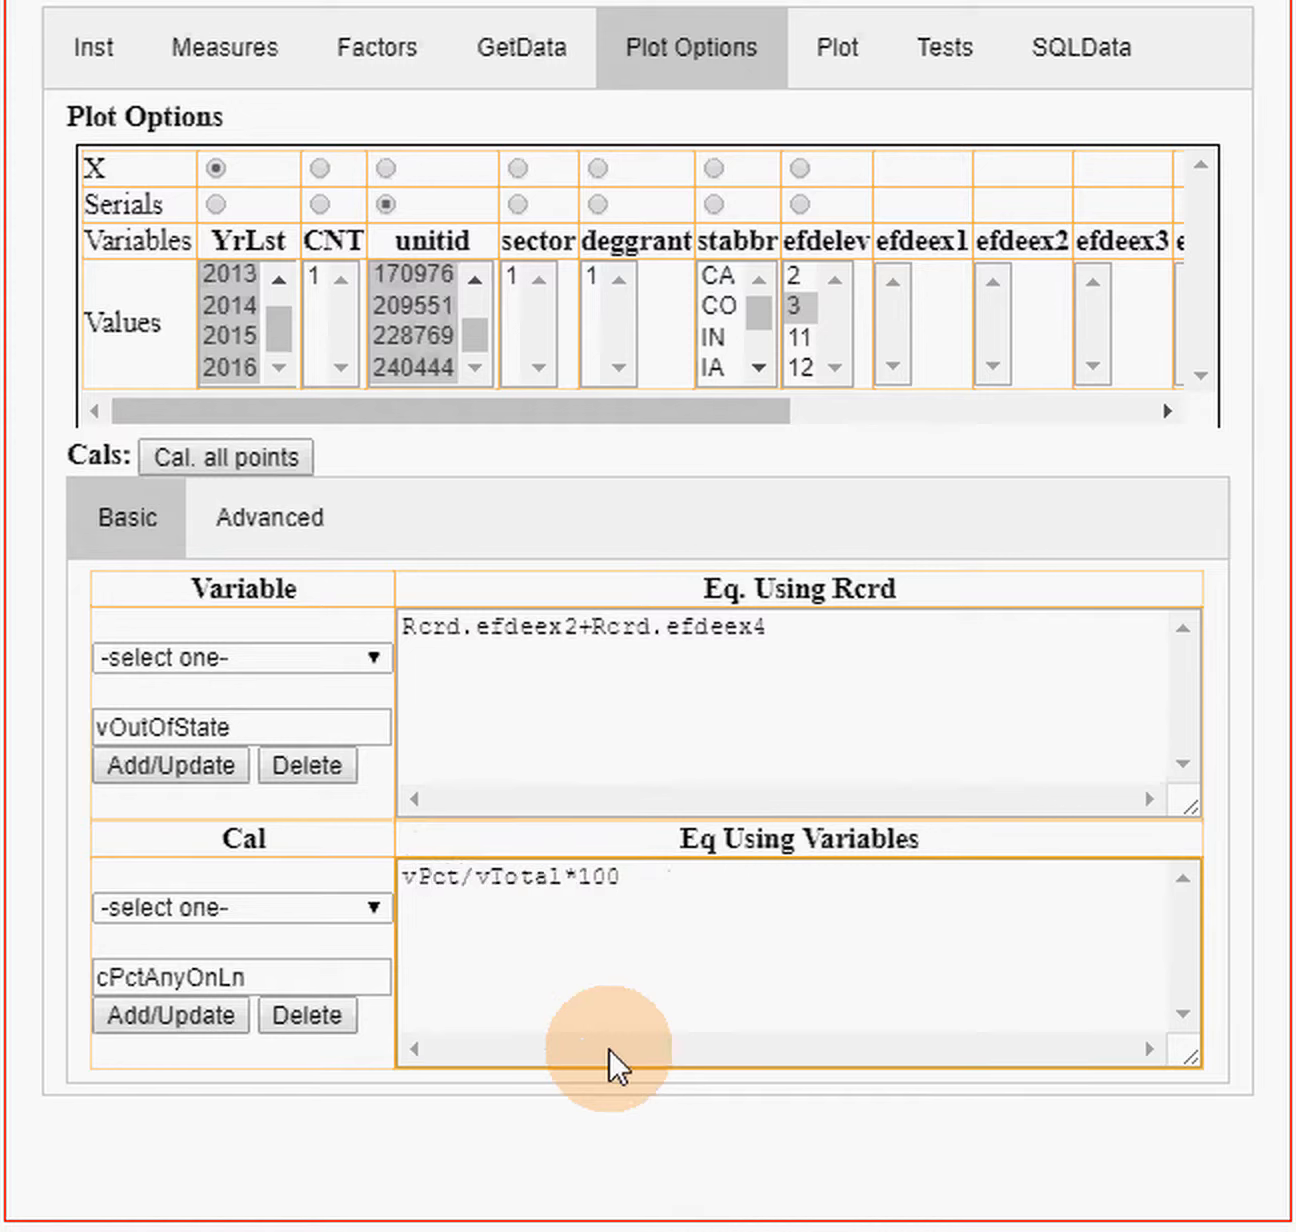
key("BackSpace")
key("BackSpace")
key("BackSpace")
type("A")
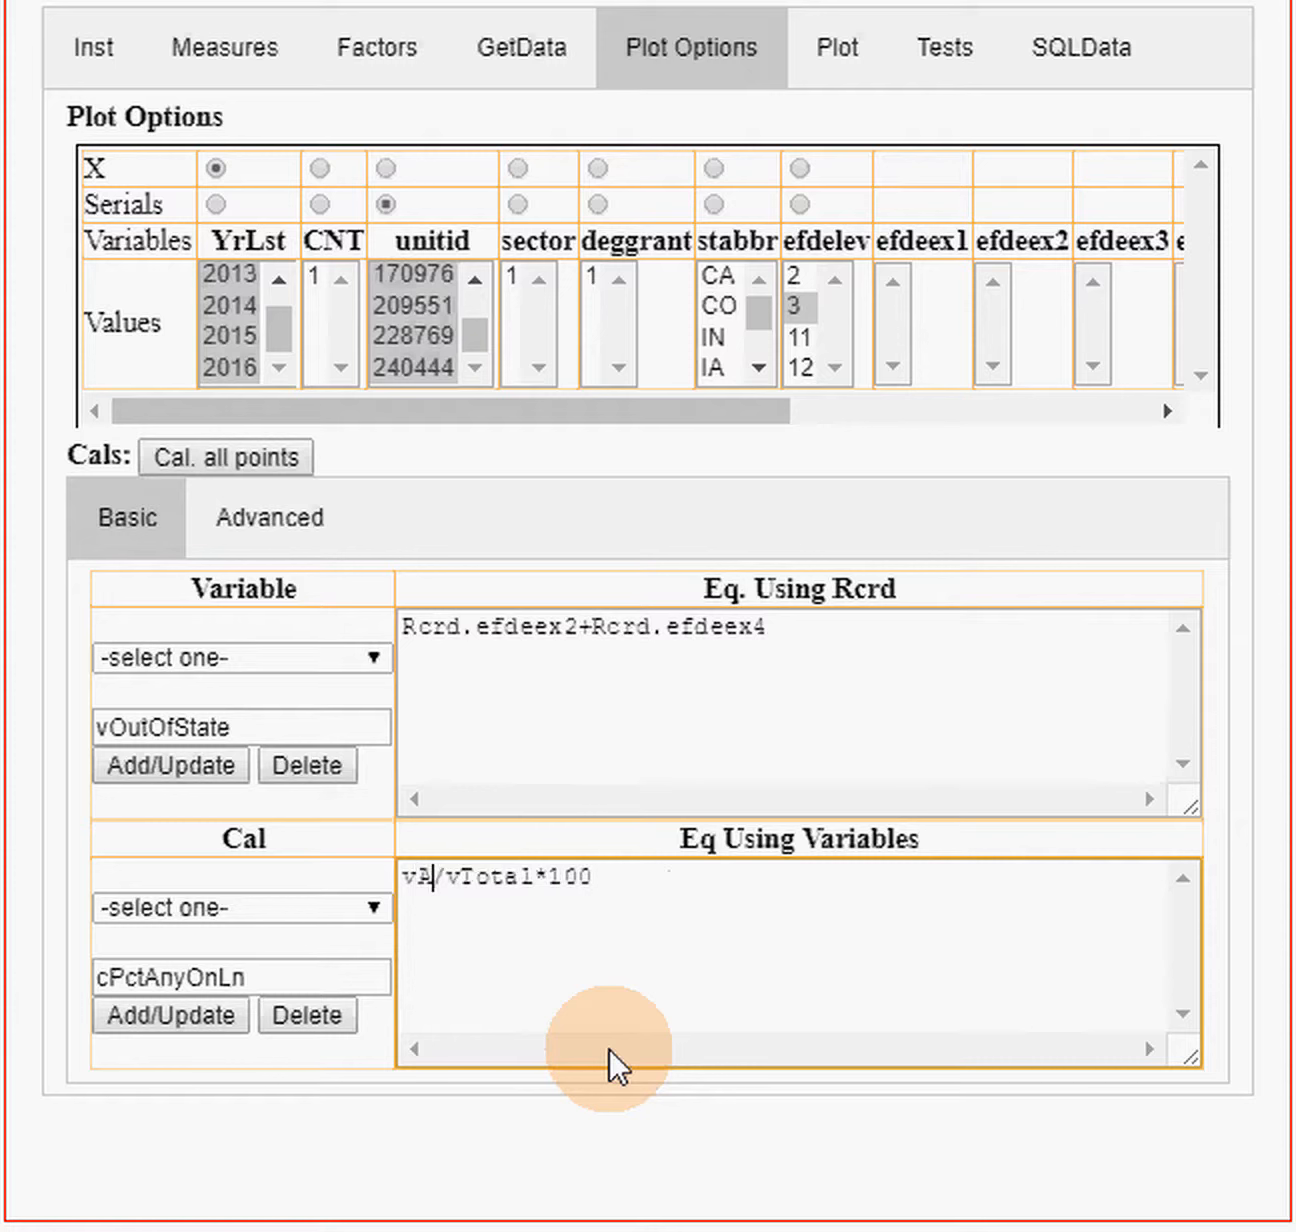
type("nyOn")
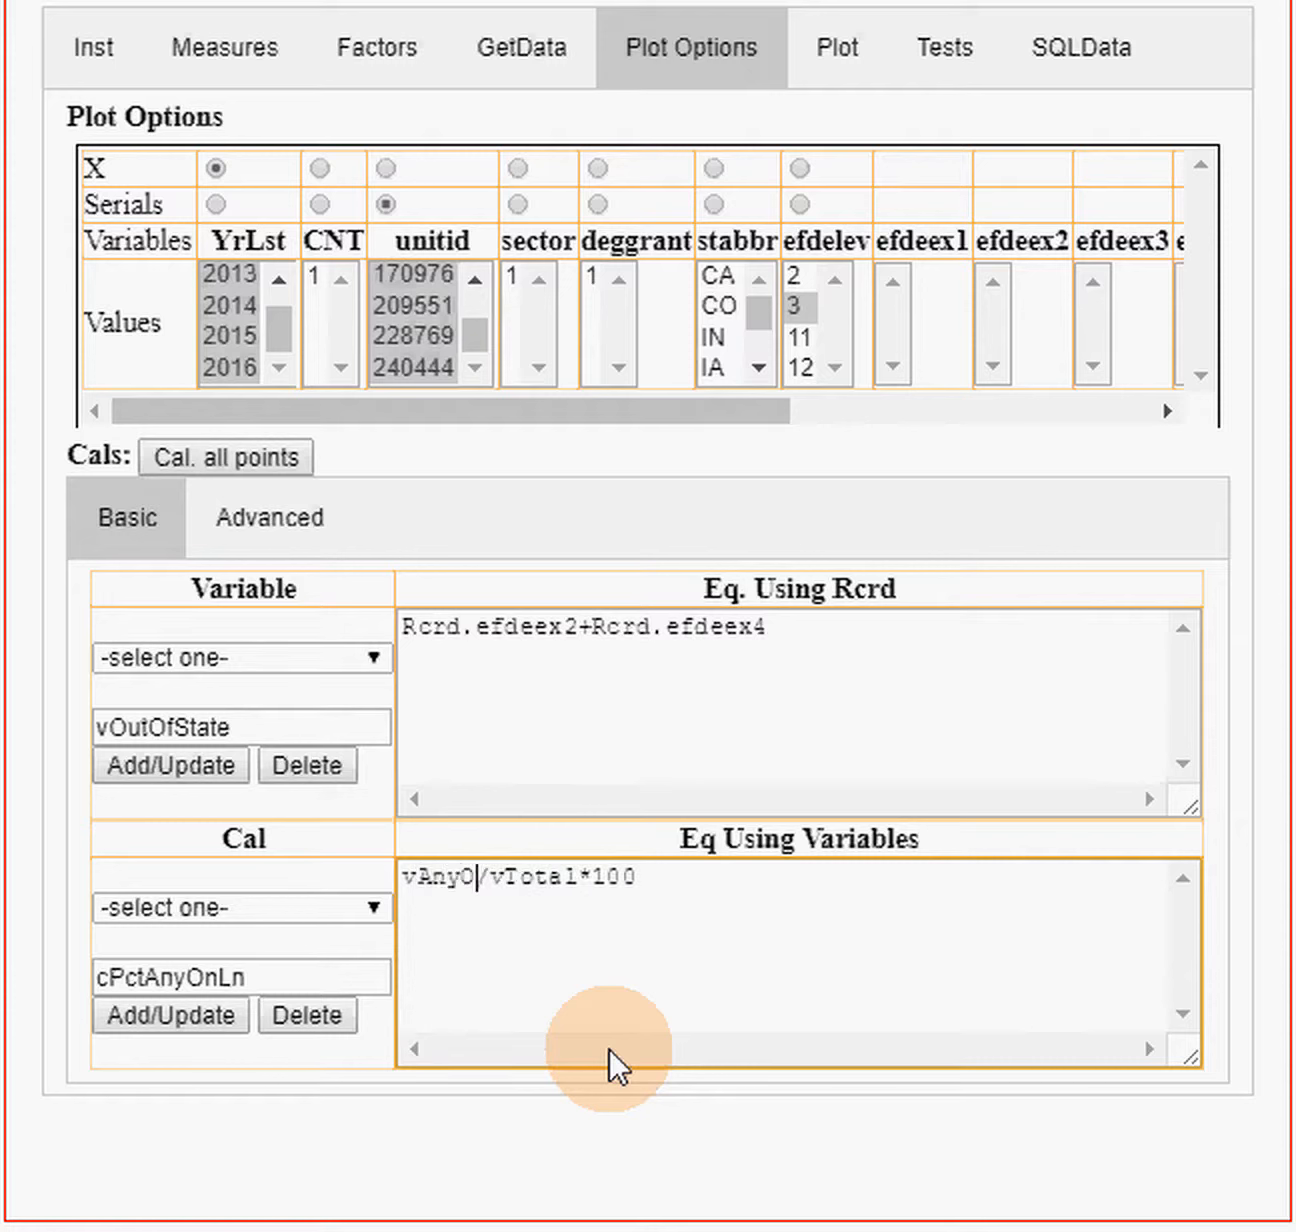
type("Li")
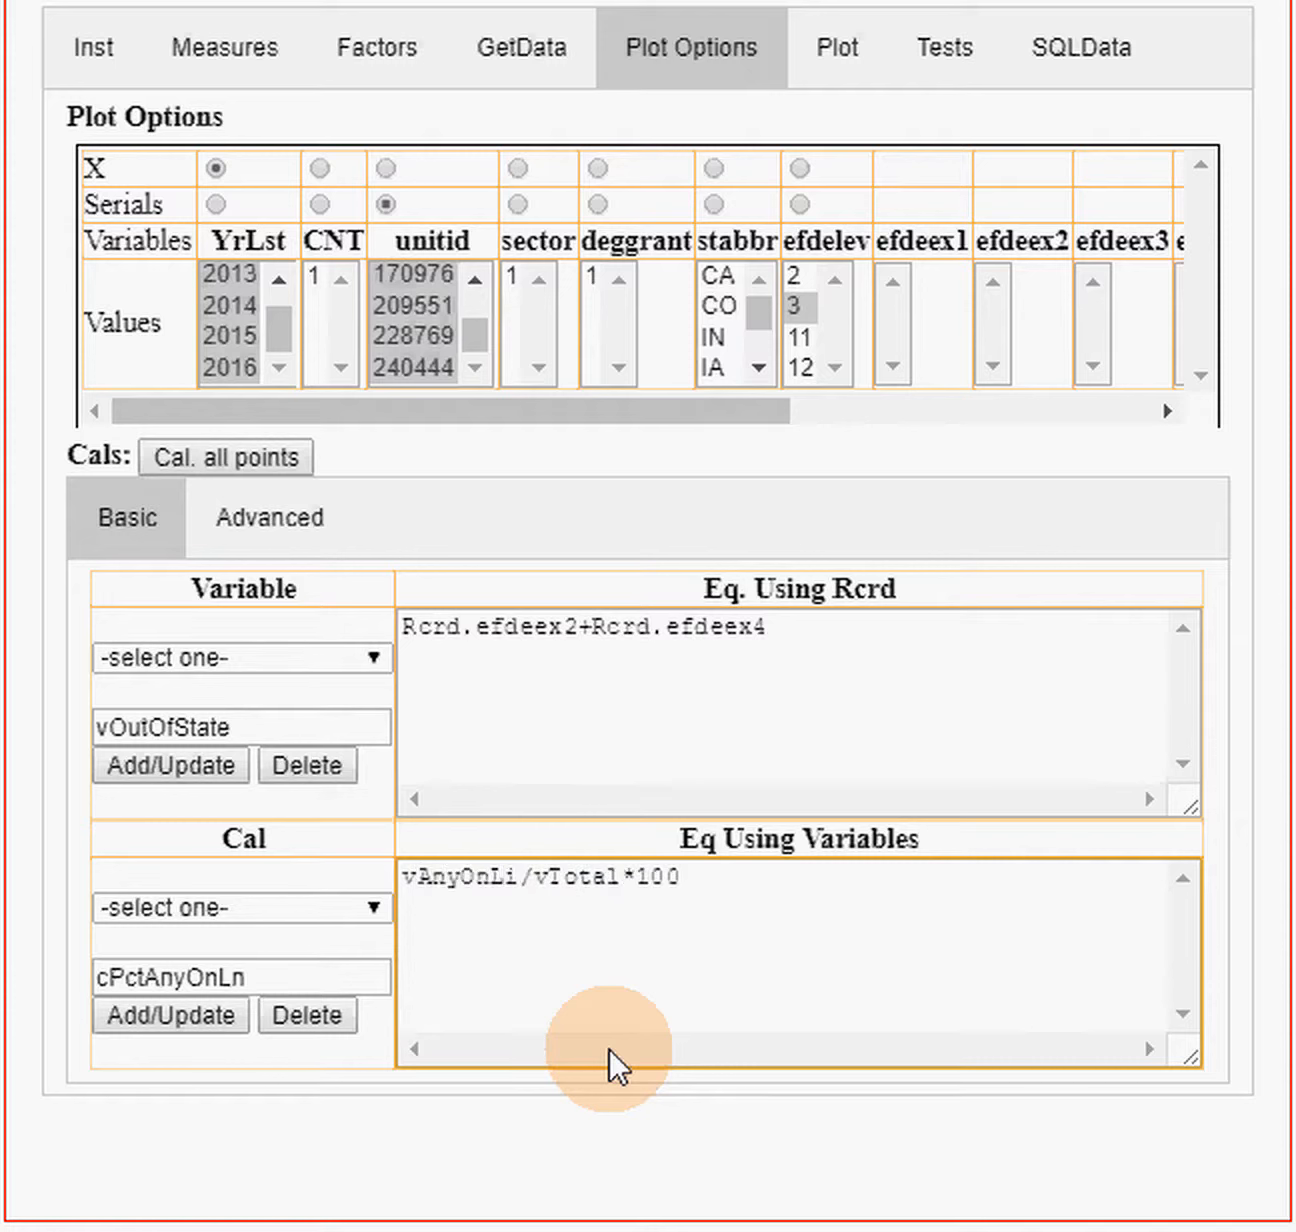
key("BackSpace")
type("n")
left_click(203, 1016)
left_click(414, 377)
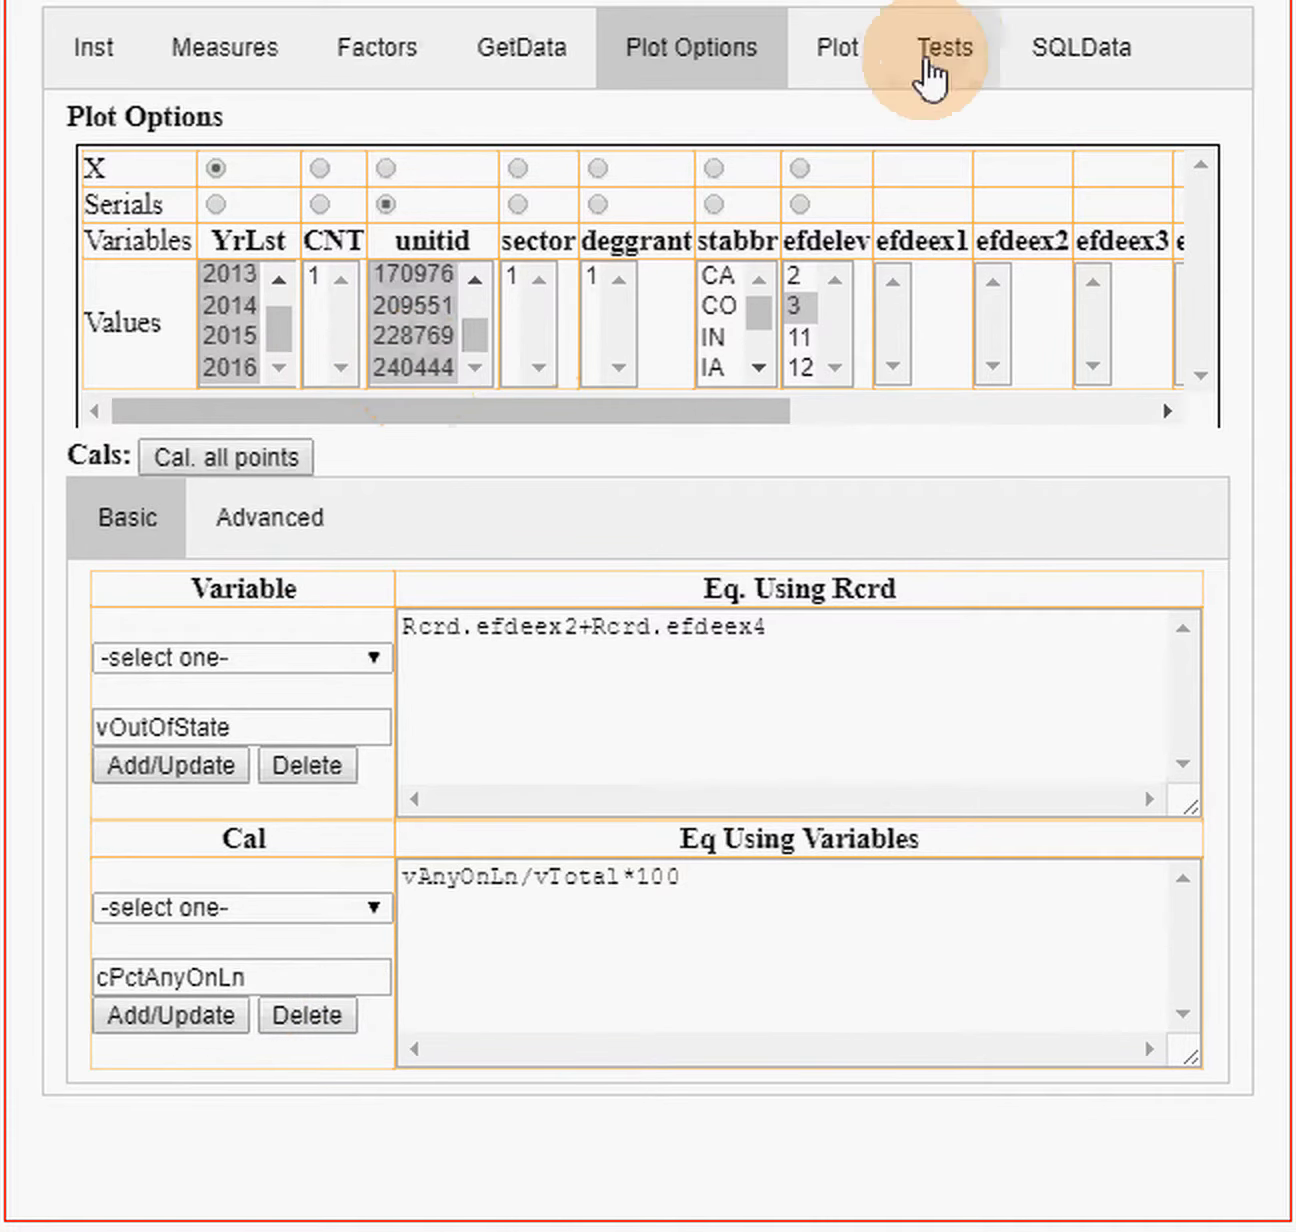
- Calculate all points for the defined variables and calculations
left_click(838, 60)
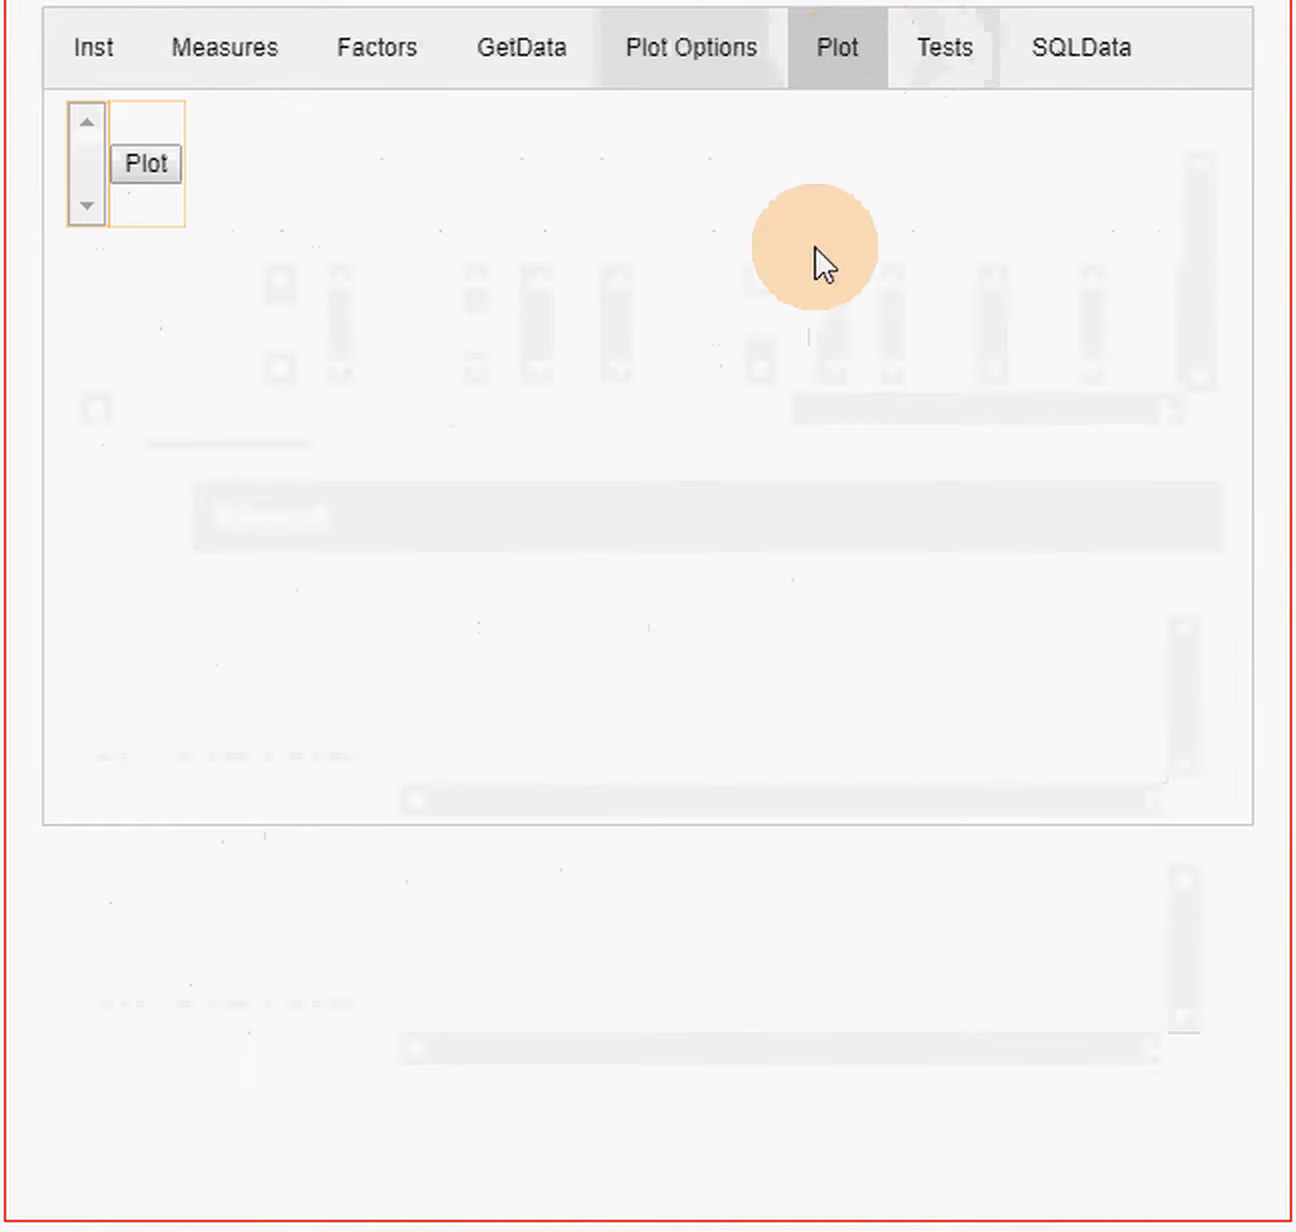
left_click(668, 68)
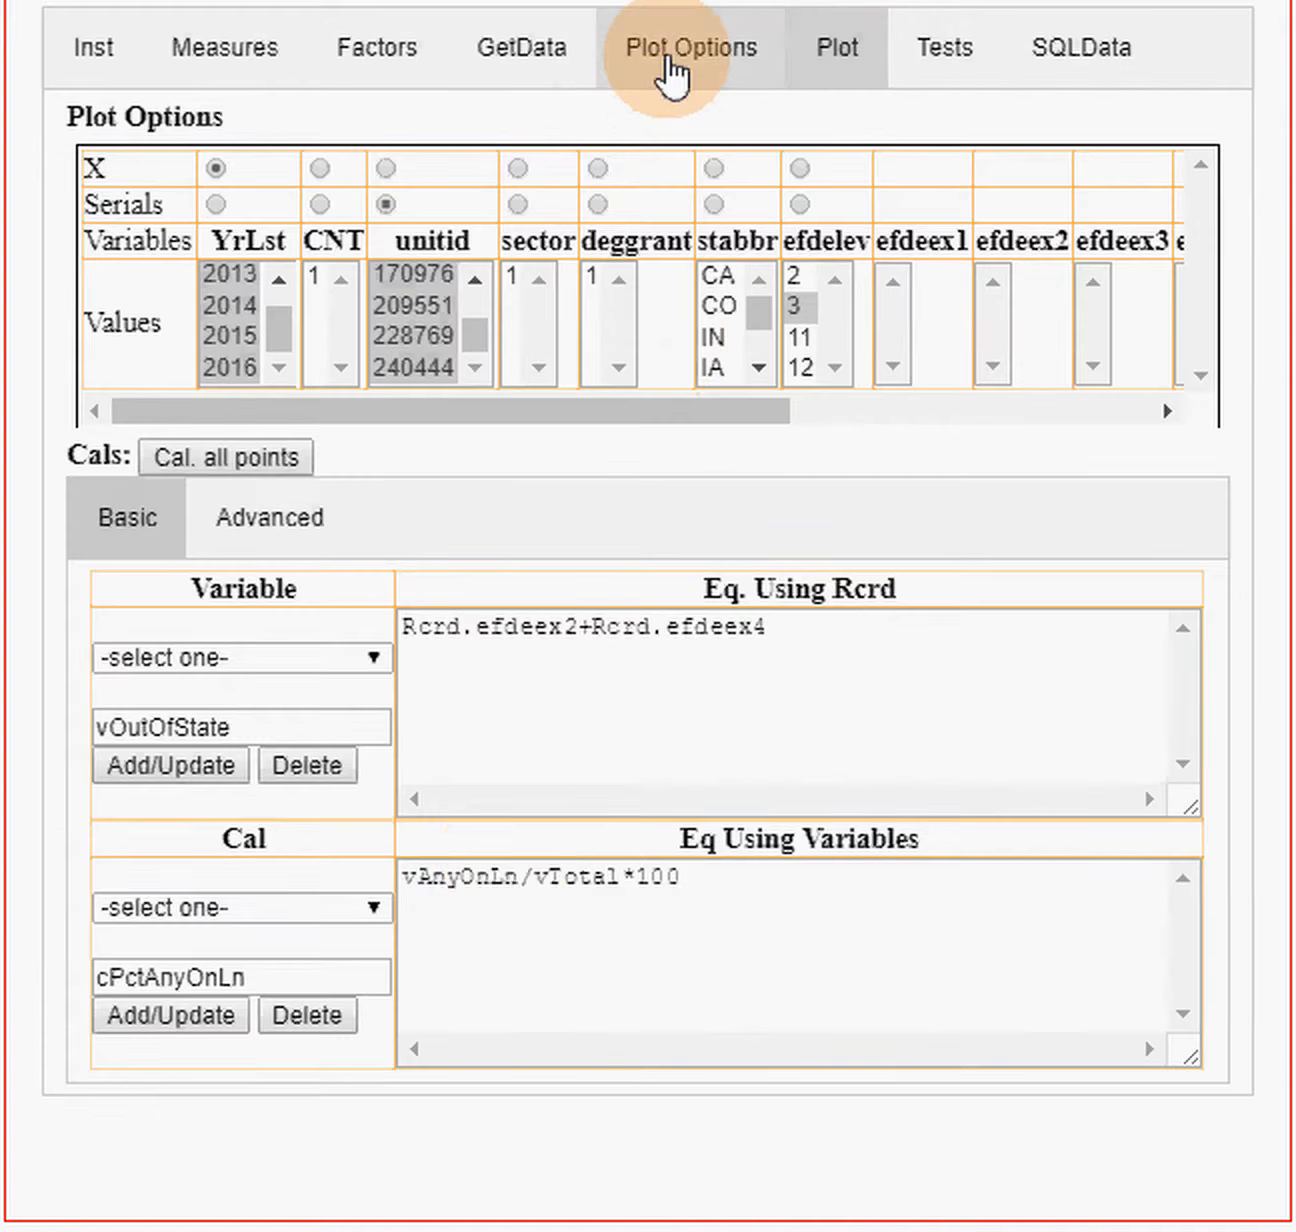
left_click(202, 453)
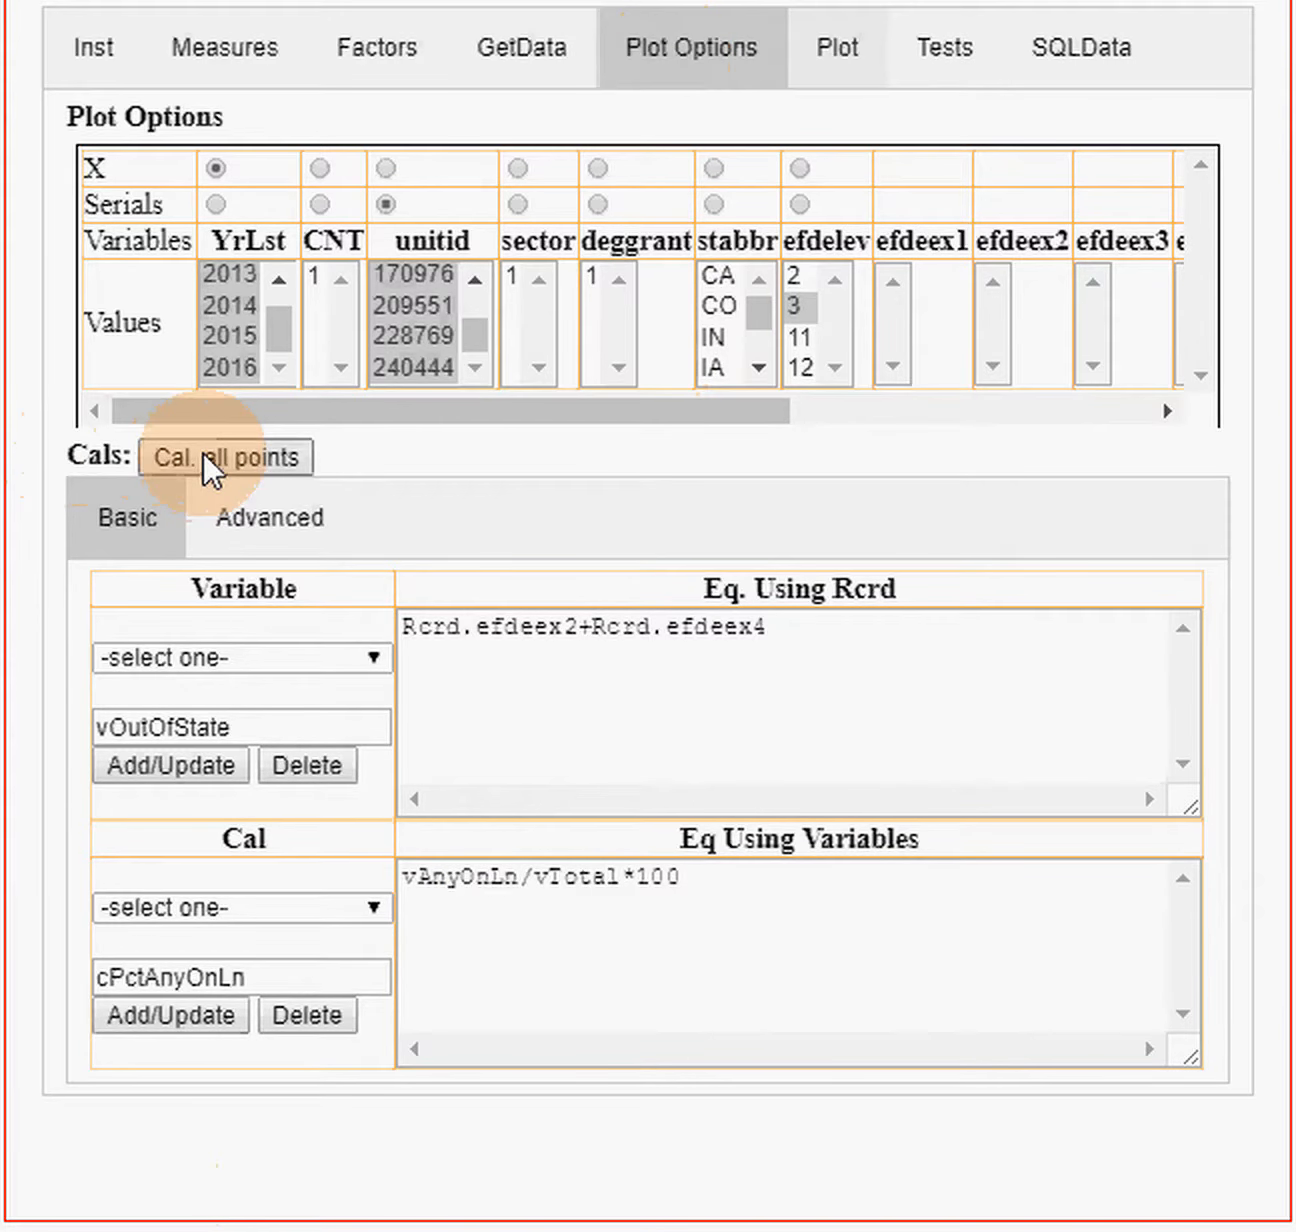
- Plot the calculation cTotal by year for each institution
left_click(830, 52)
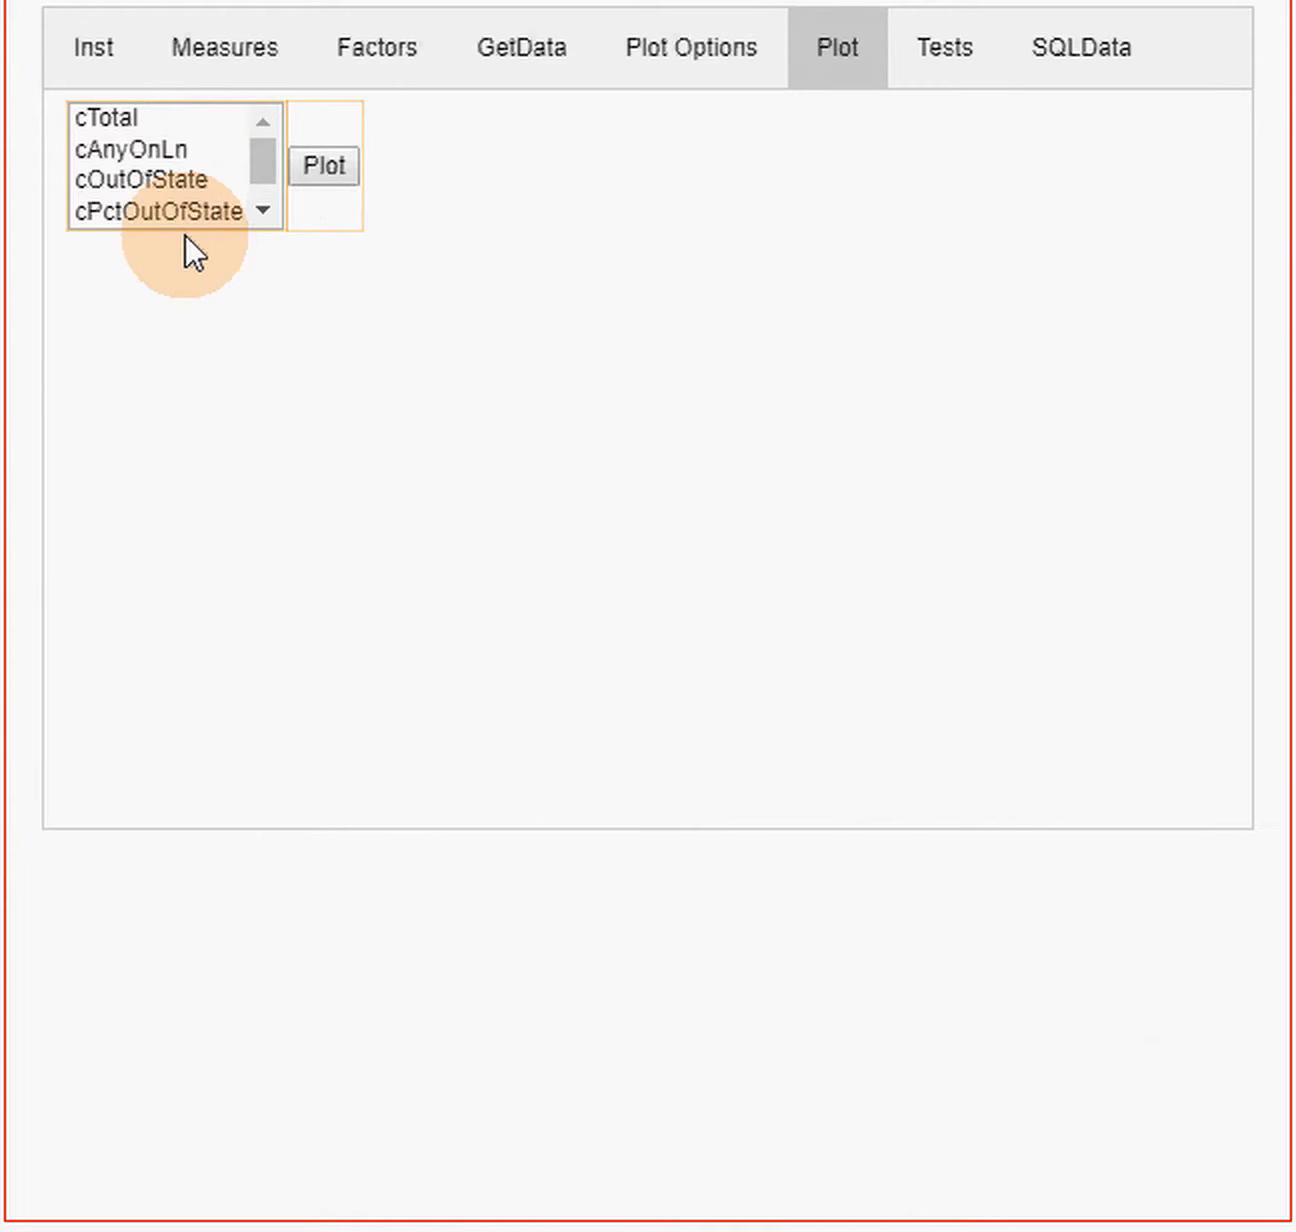
mouse_move(264, 163)
left_mouse_down()
mouse_move(266, 198)
mouse_move(258, 145)
left_mouse_up()
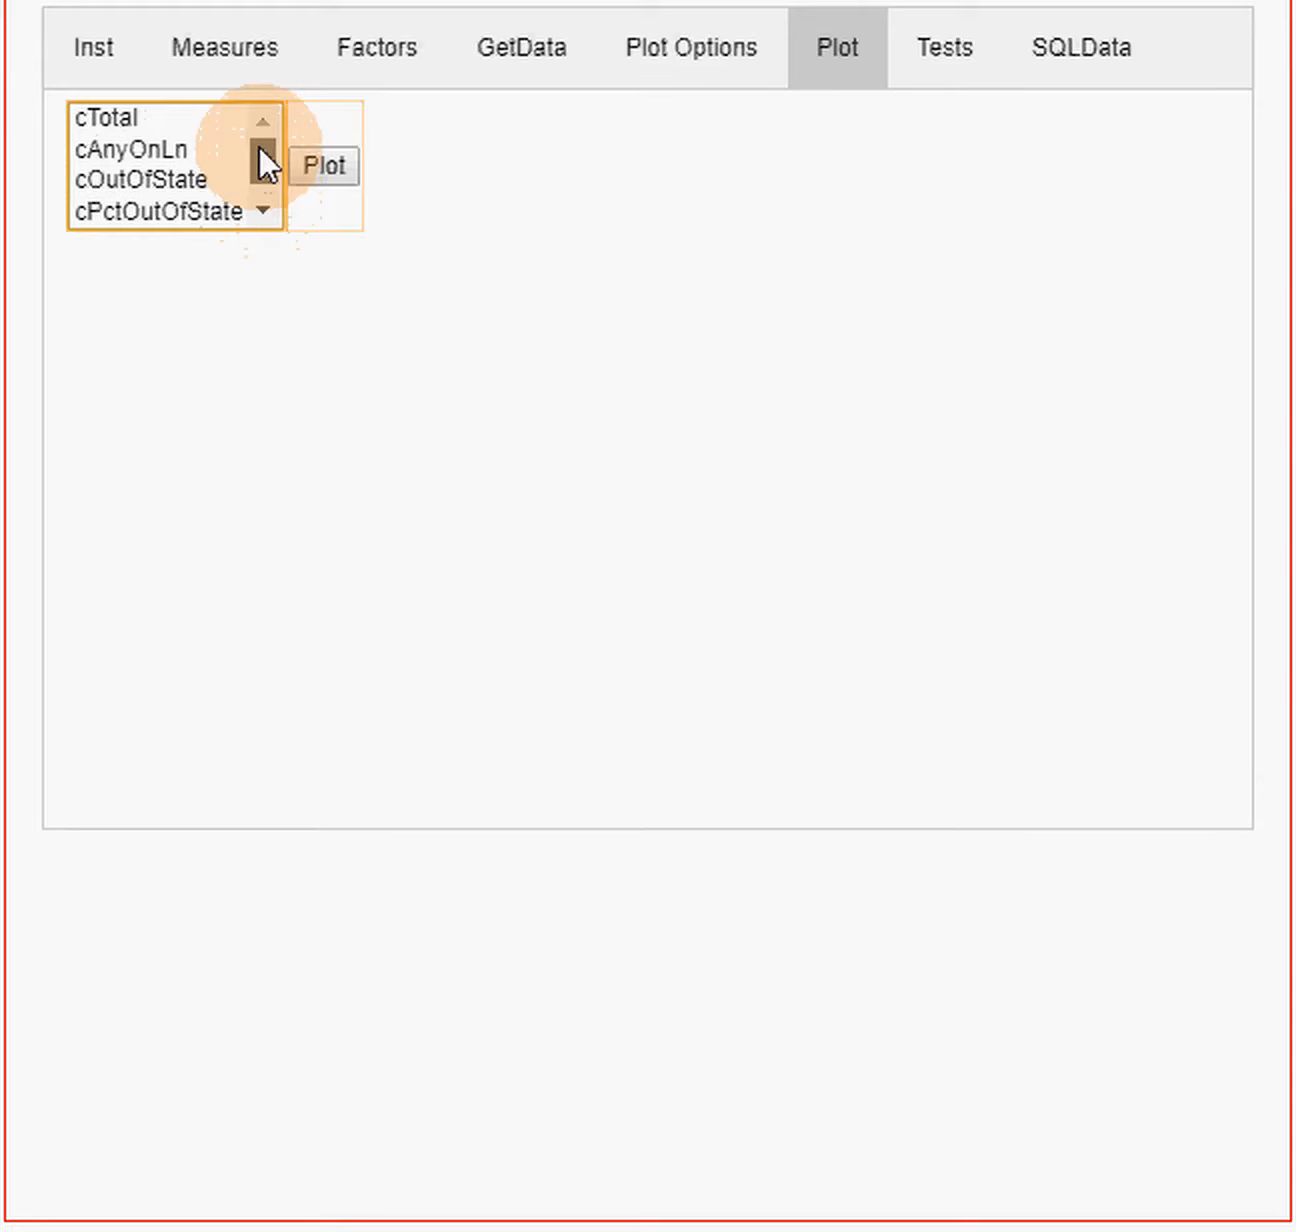
left_click(141, 117)
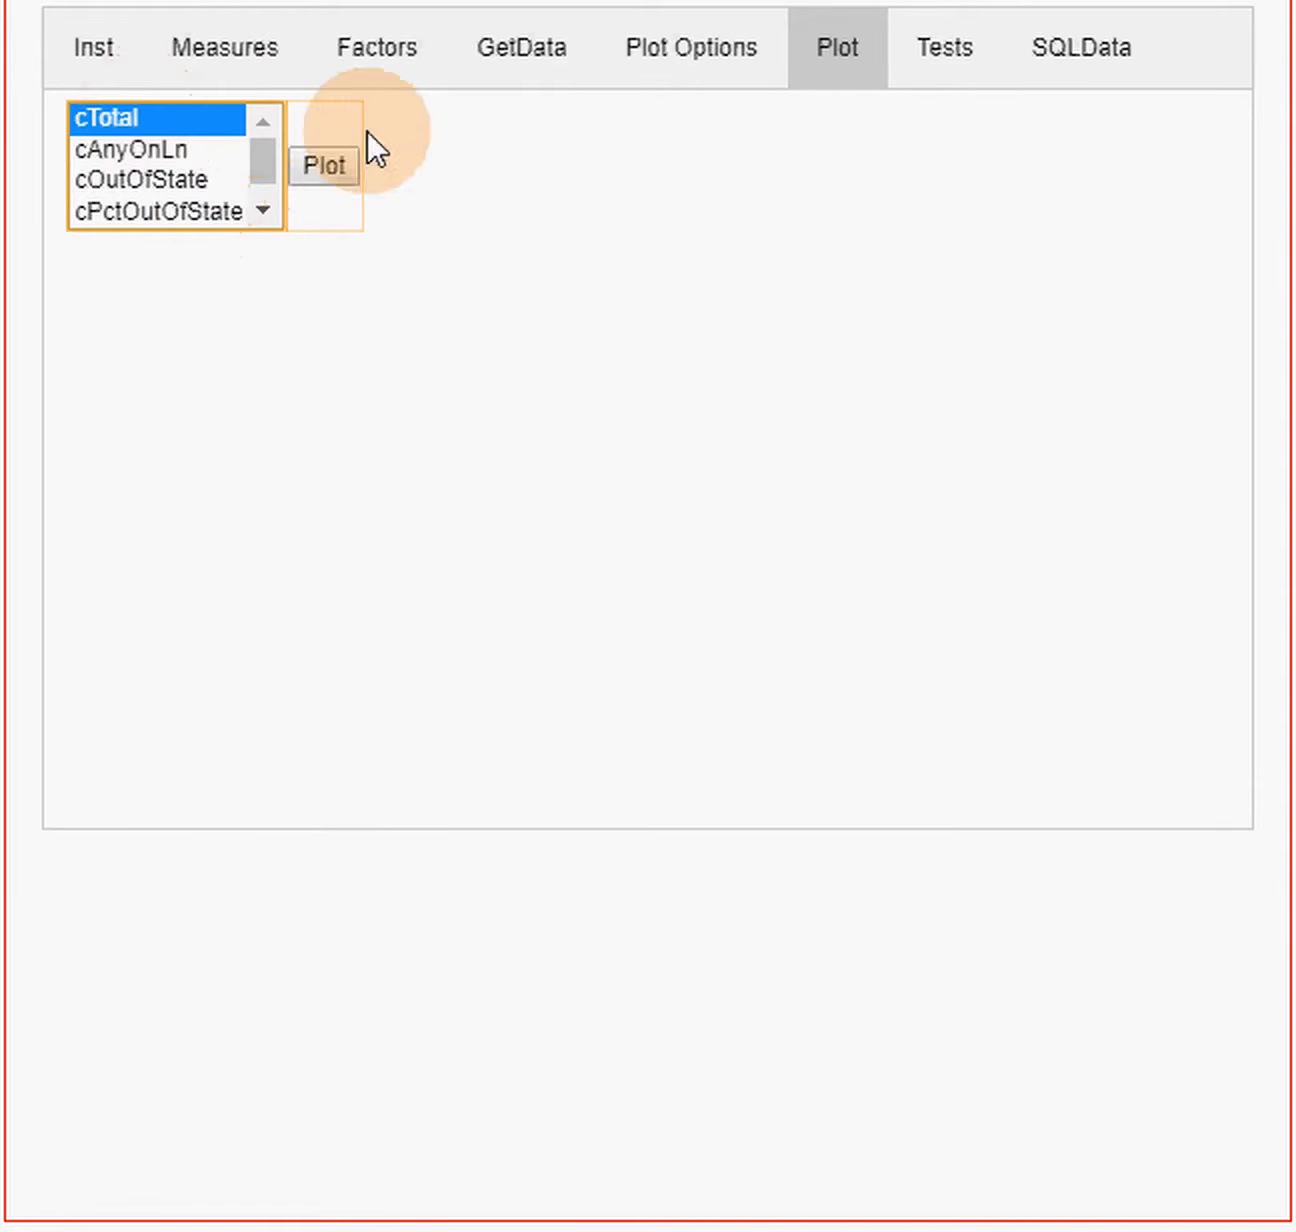
left_click(331, 171)
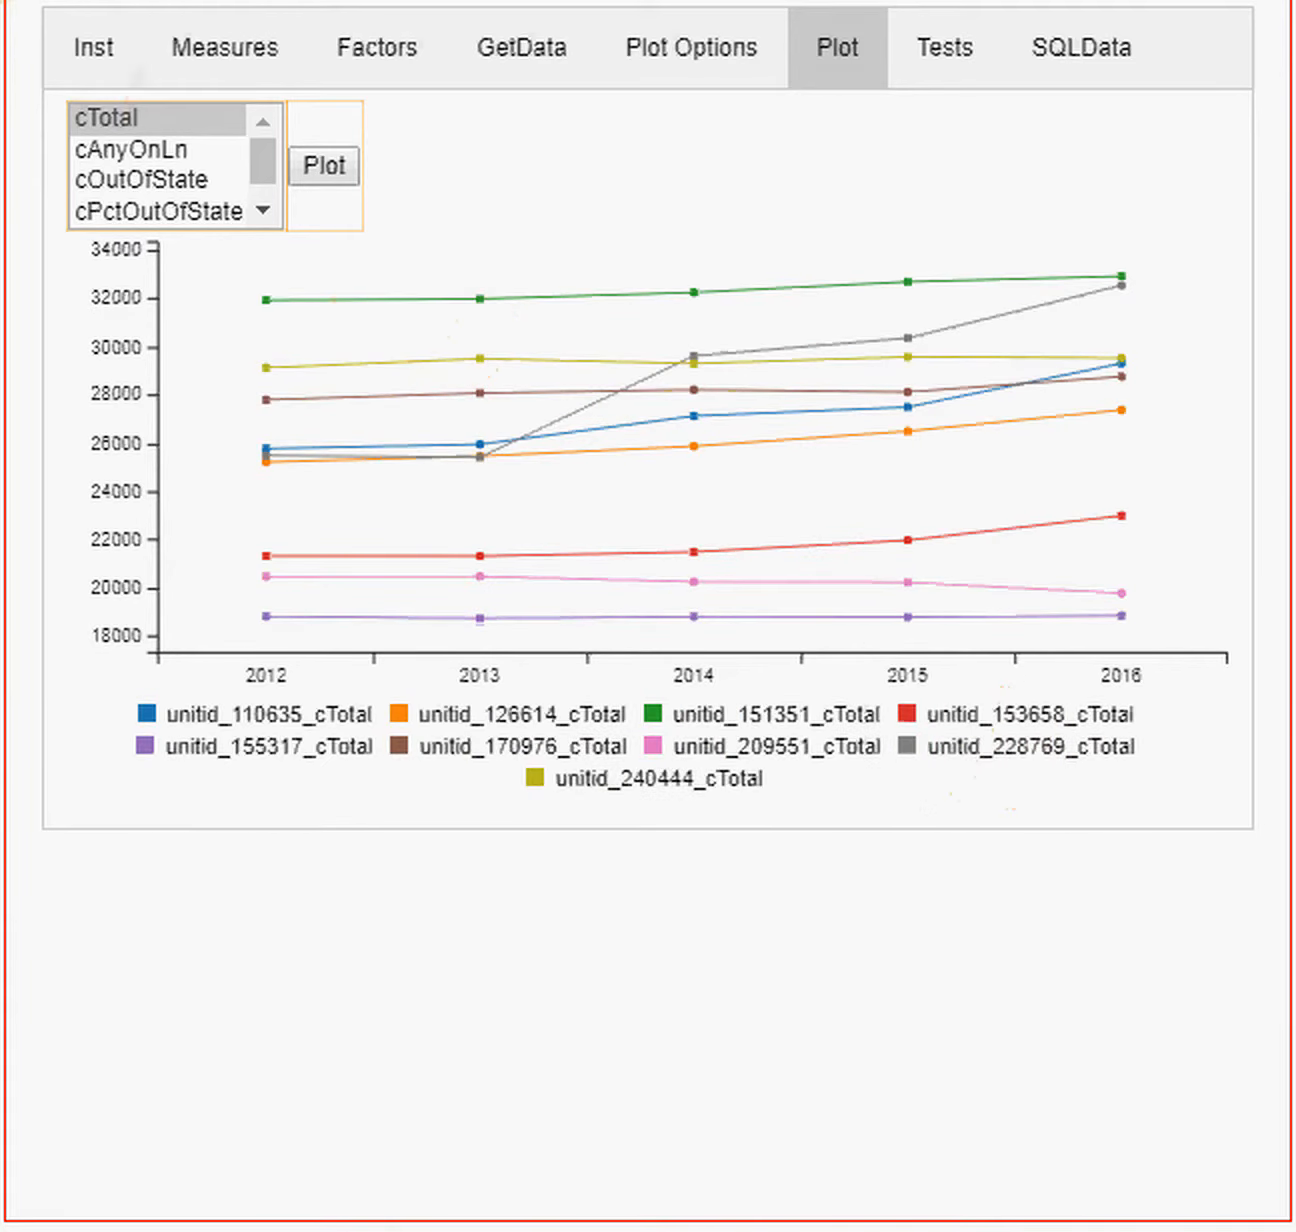
- Check which institutions the unit IDs stand for, and plot cTotal together with cAnyOnLn
left_click(90, 50)
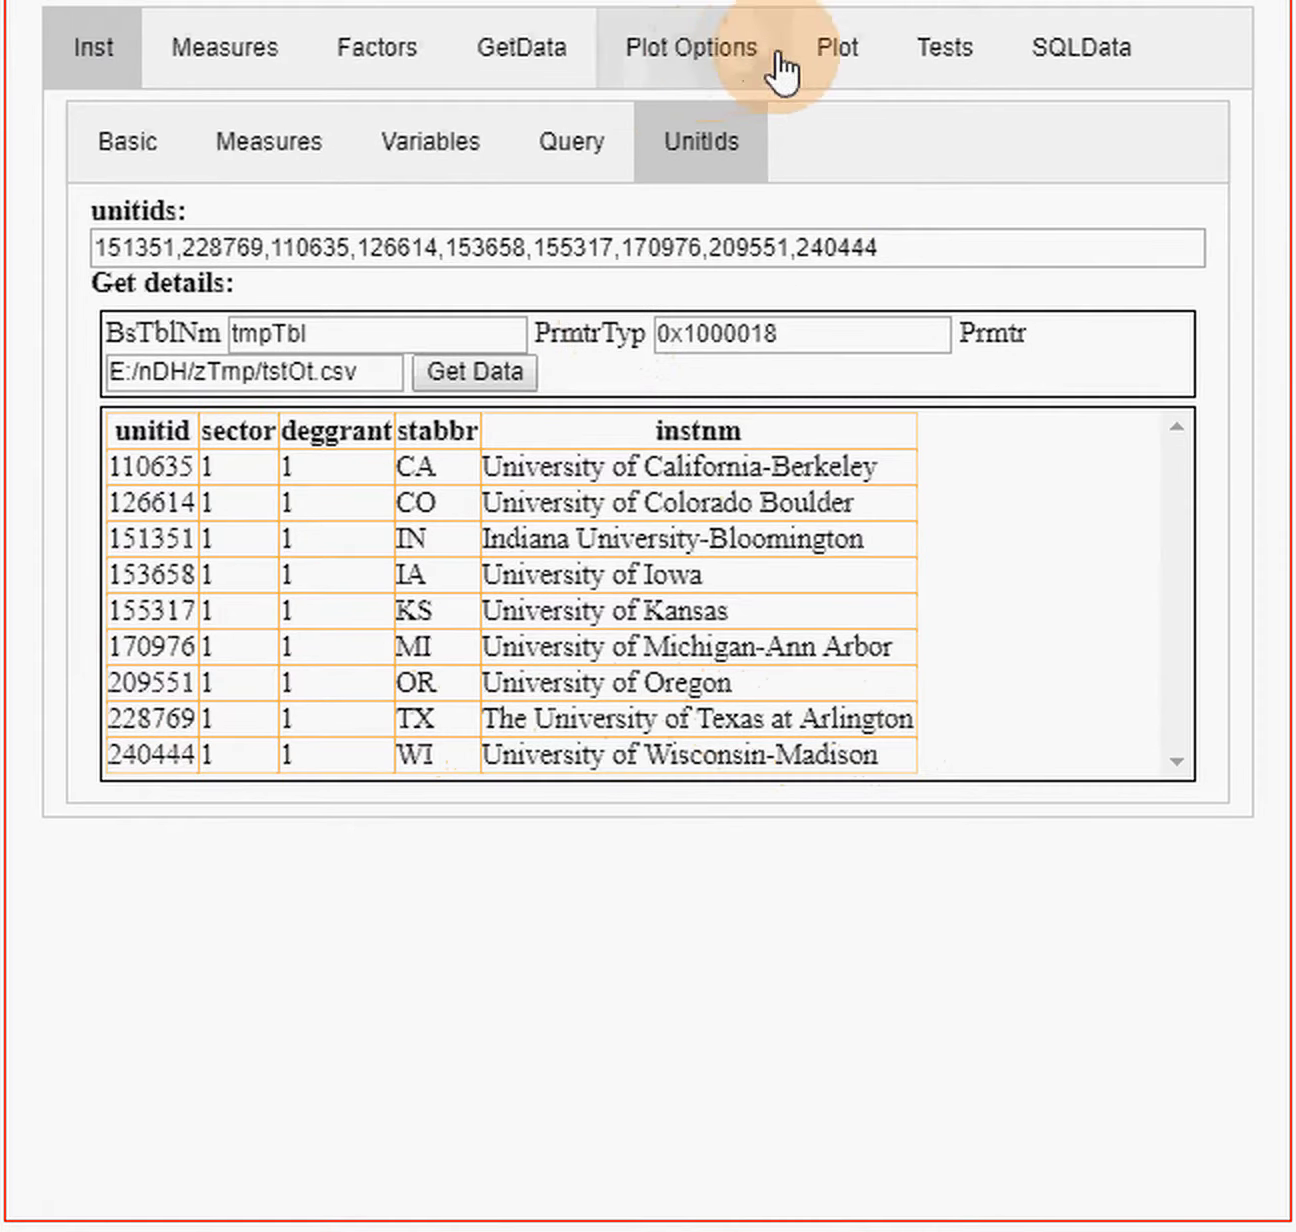
left_click(840, 70)
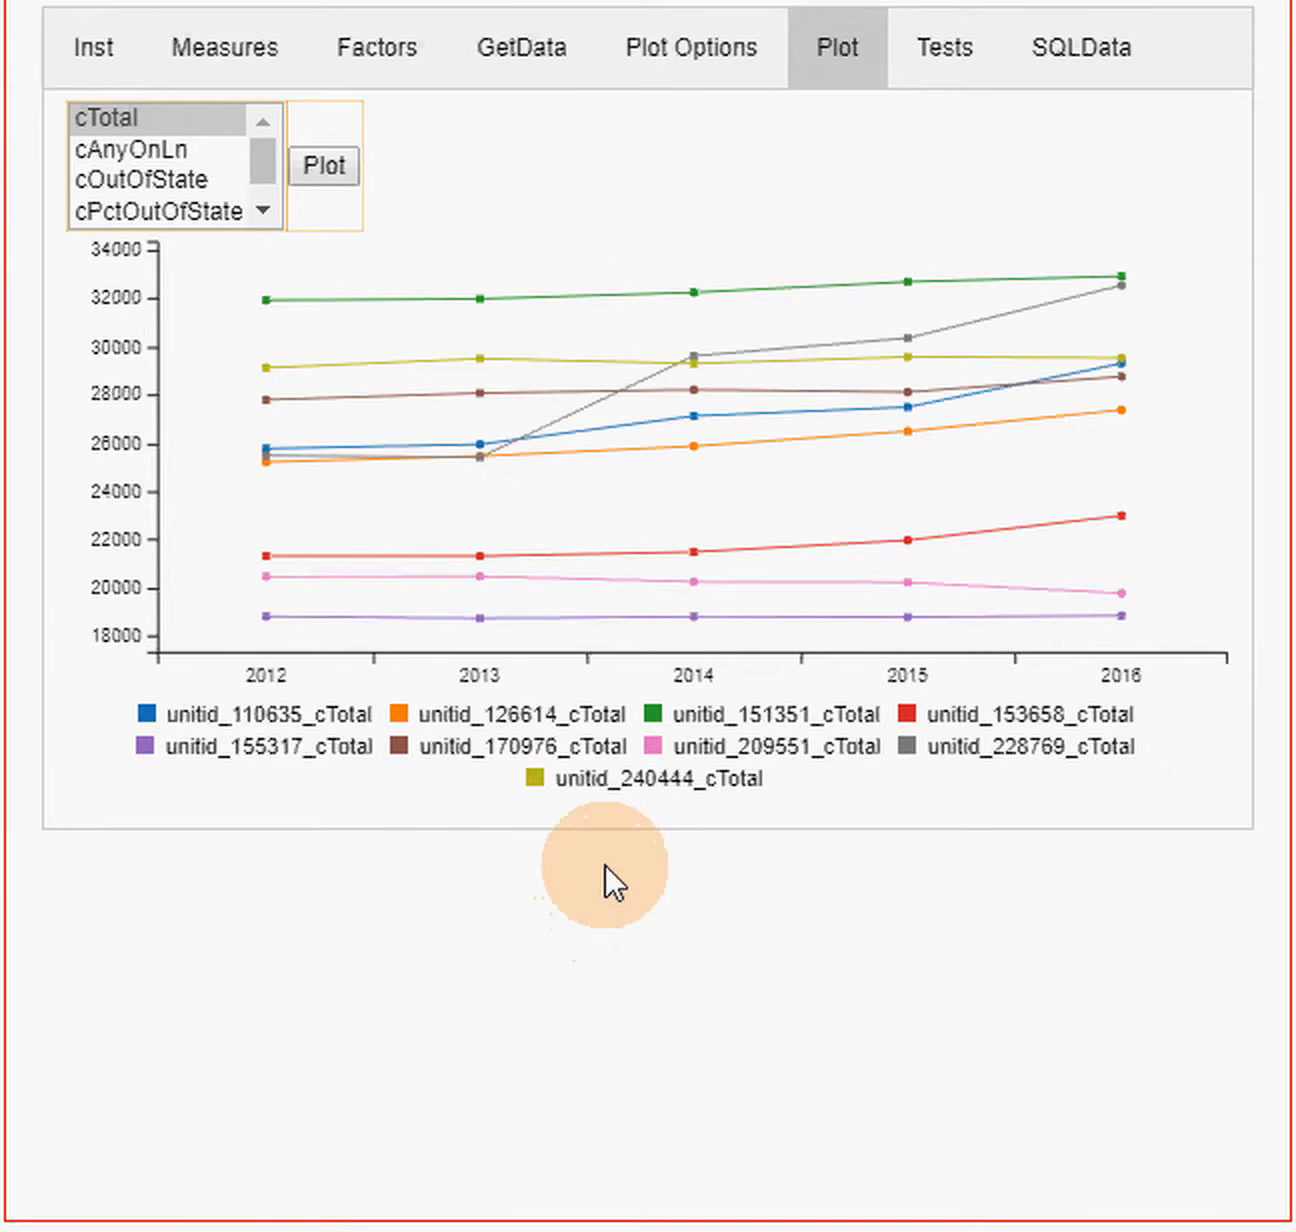
left_click(106, 159, "ctrl")
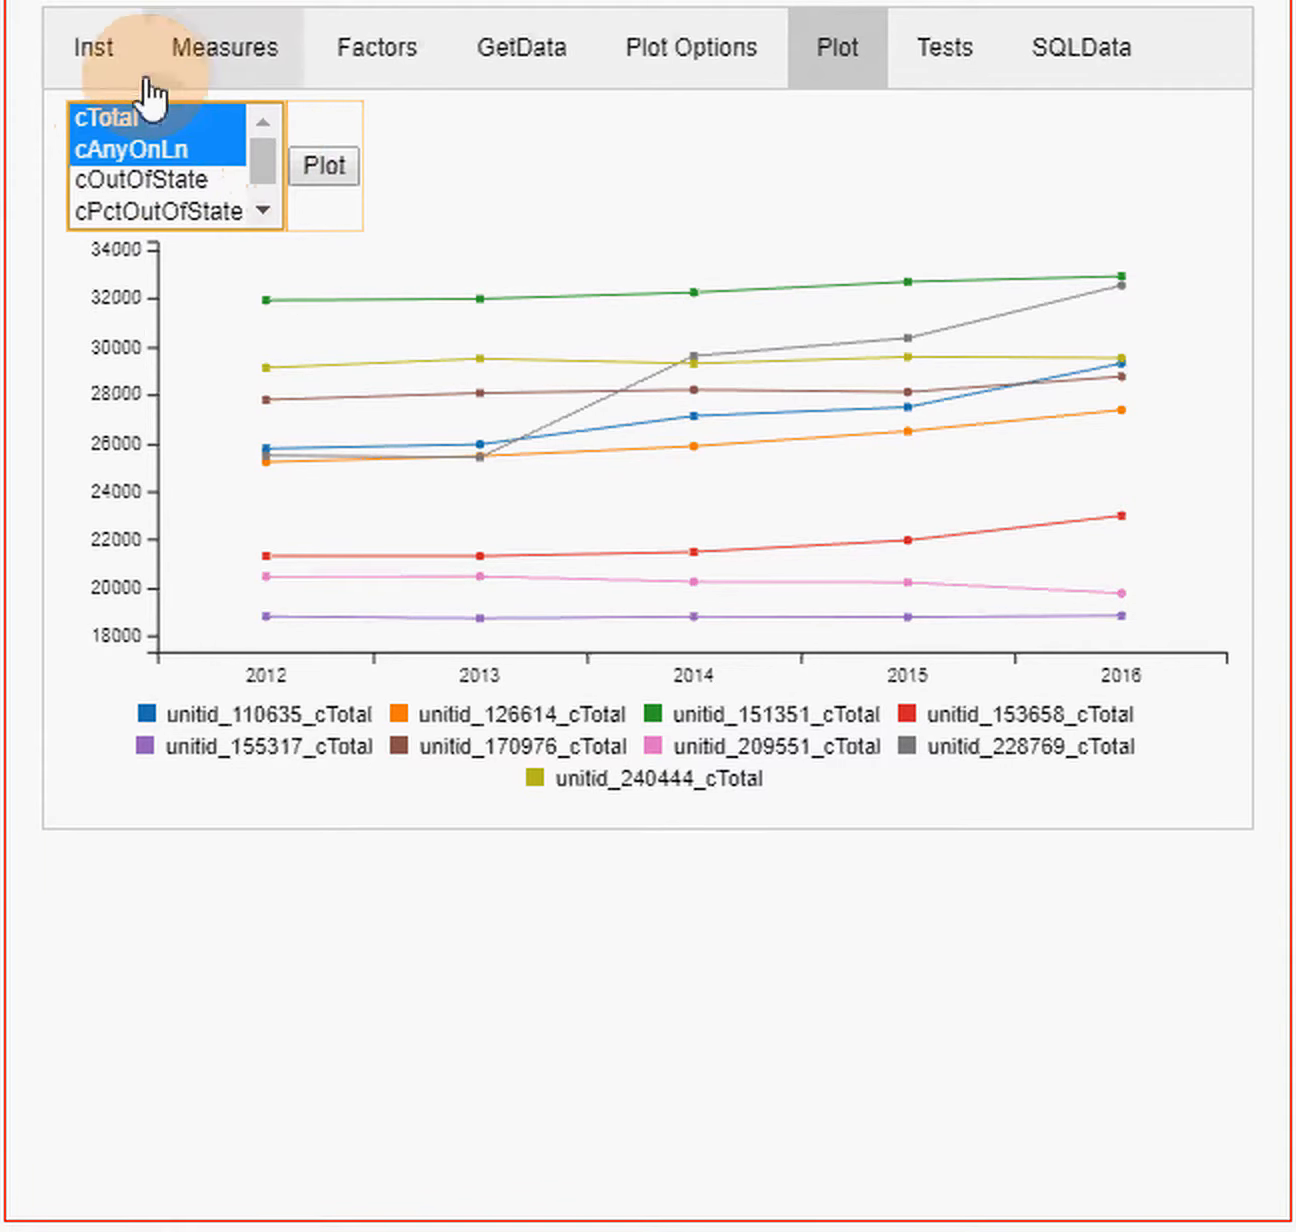
left_click(326, 163)
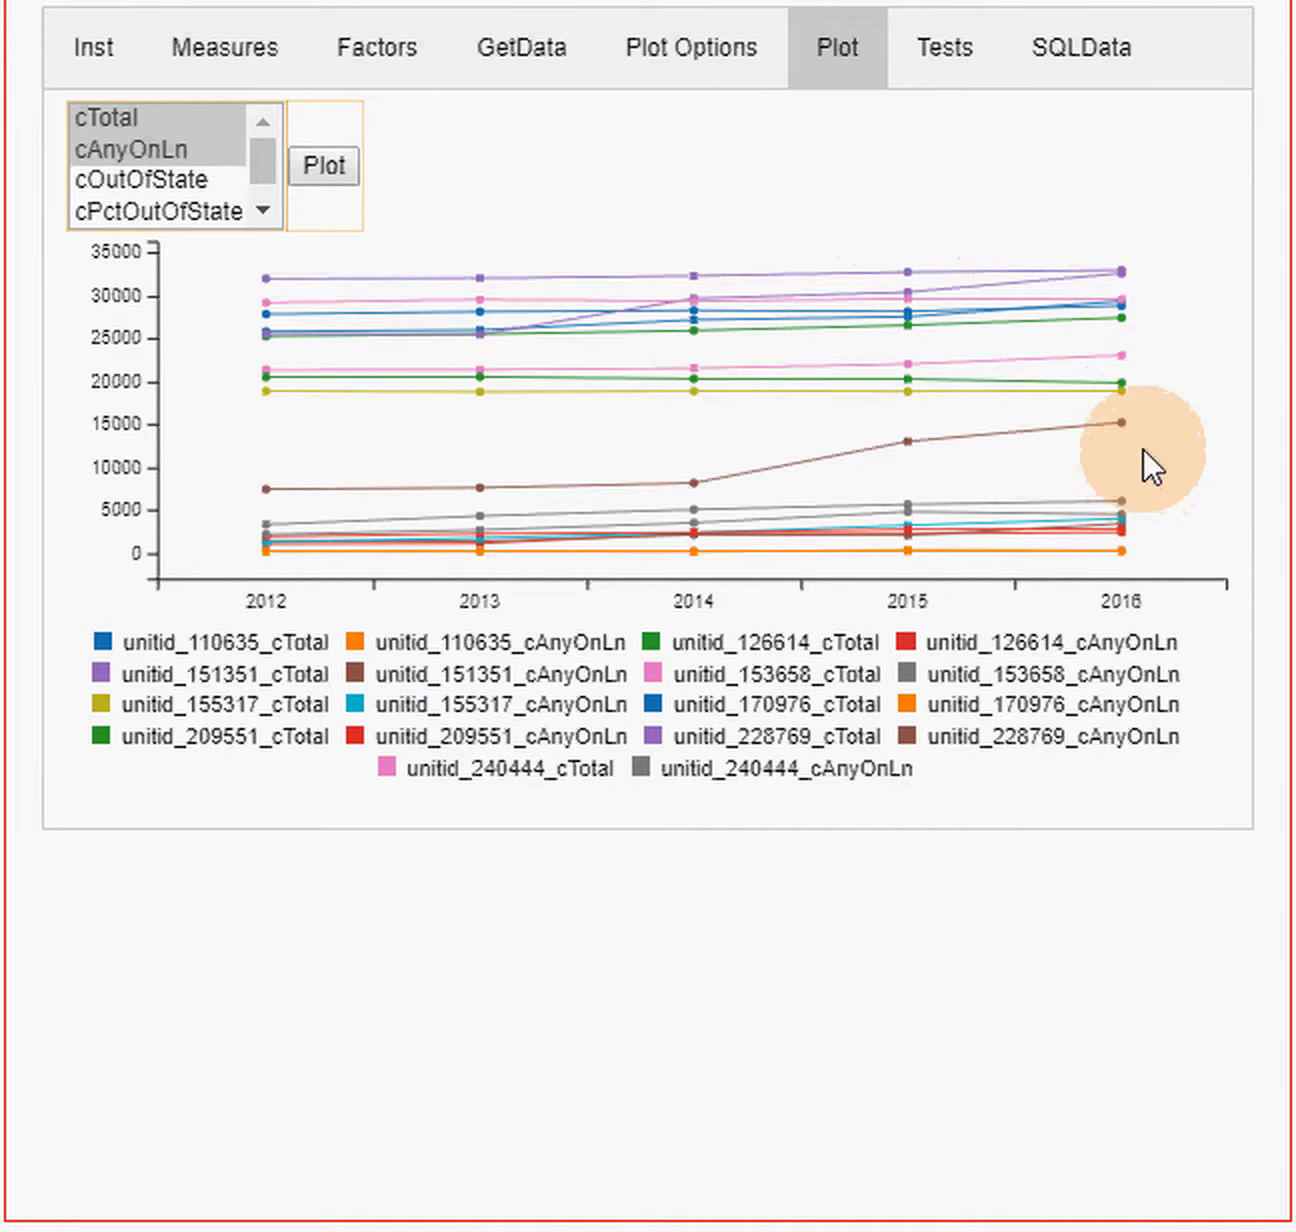
mouse_move(479, 243)
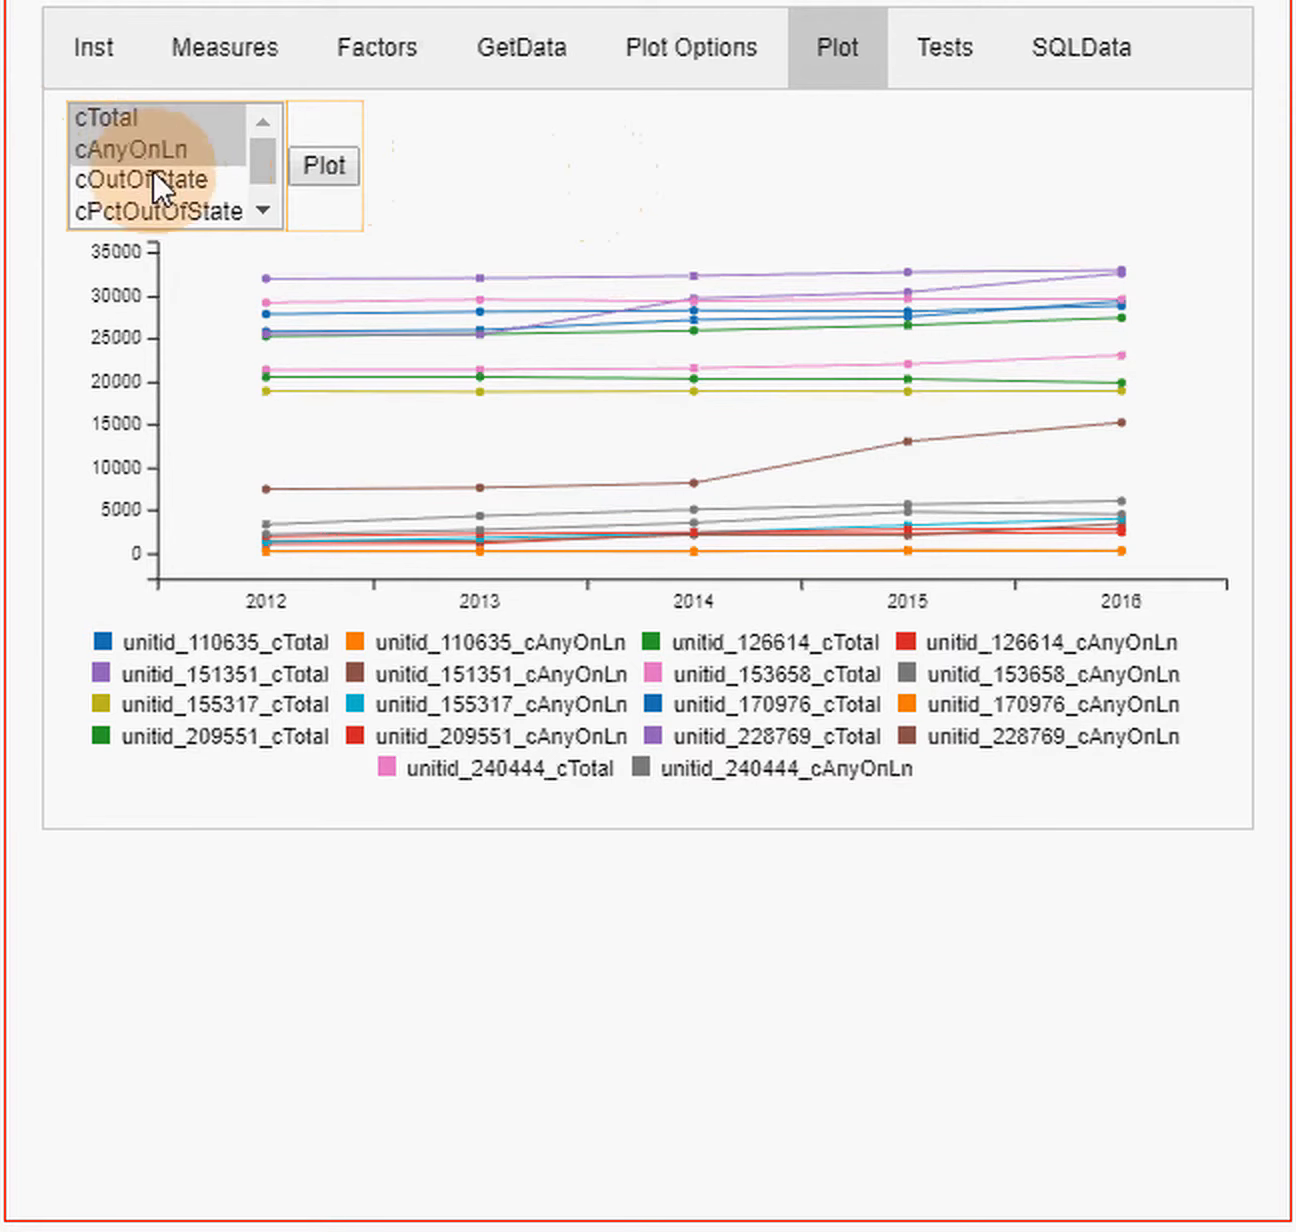
- Plot only the calculation cOutOfState and inspect its values by year and institution
left_click(147, 115)
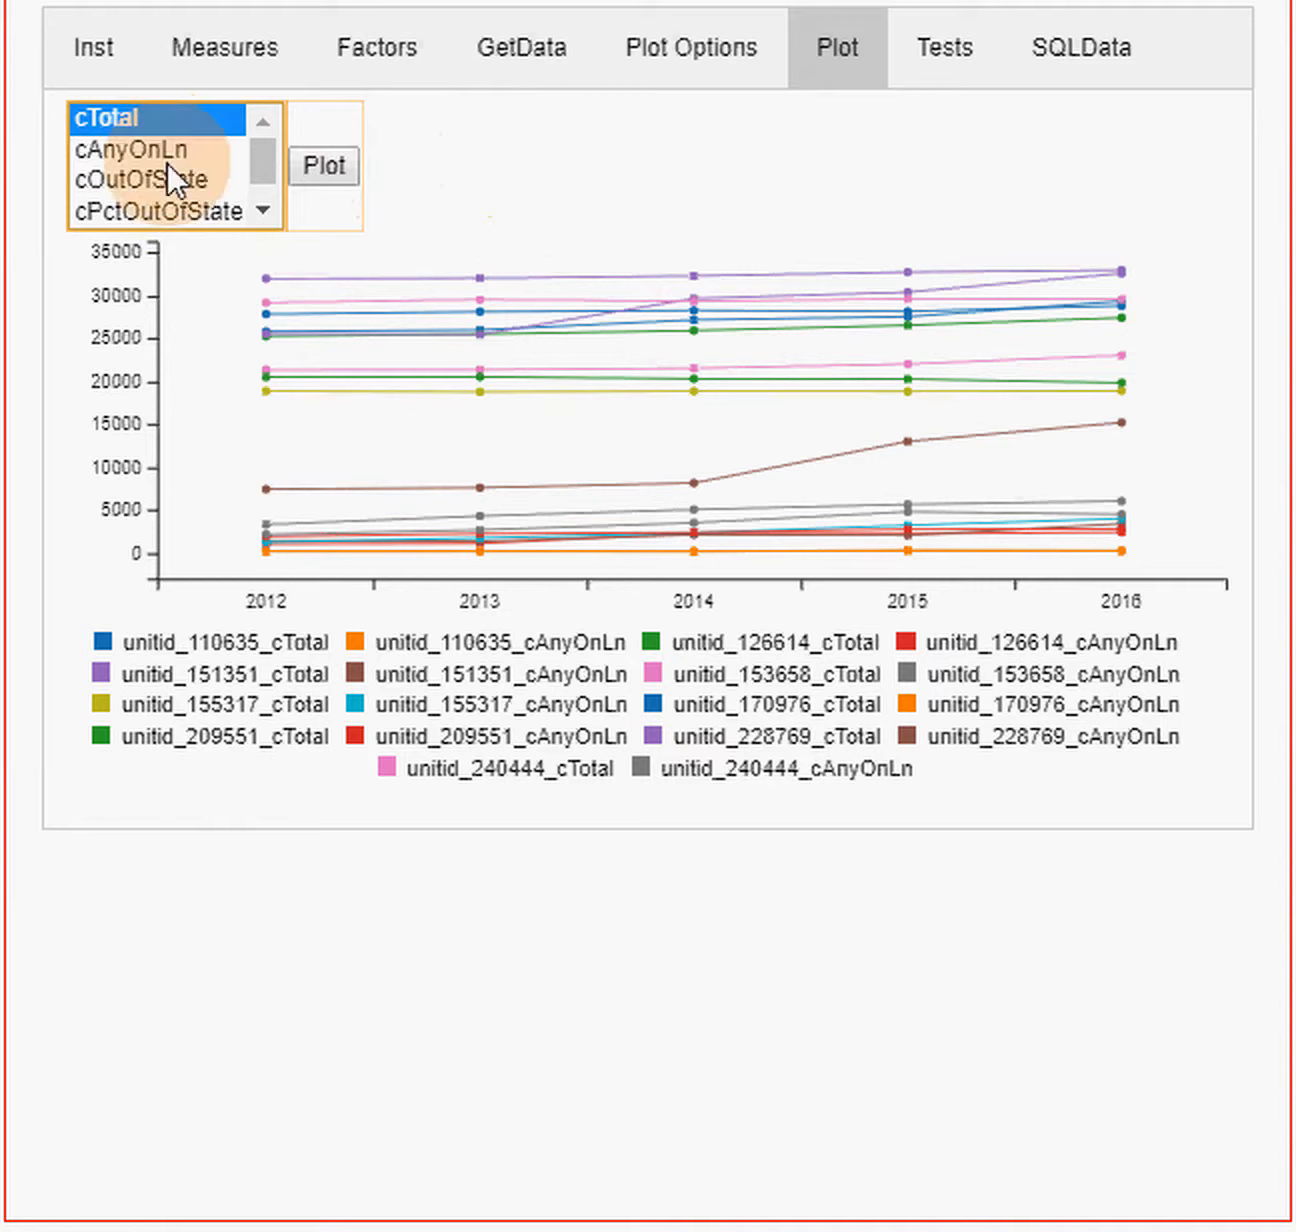
left_click(262, 208)
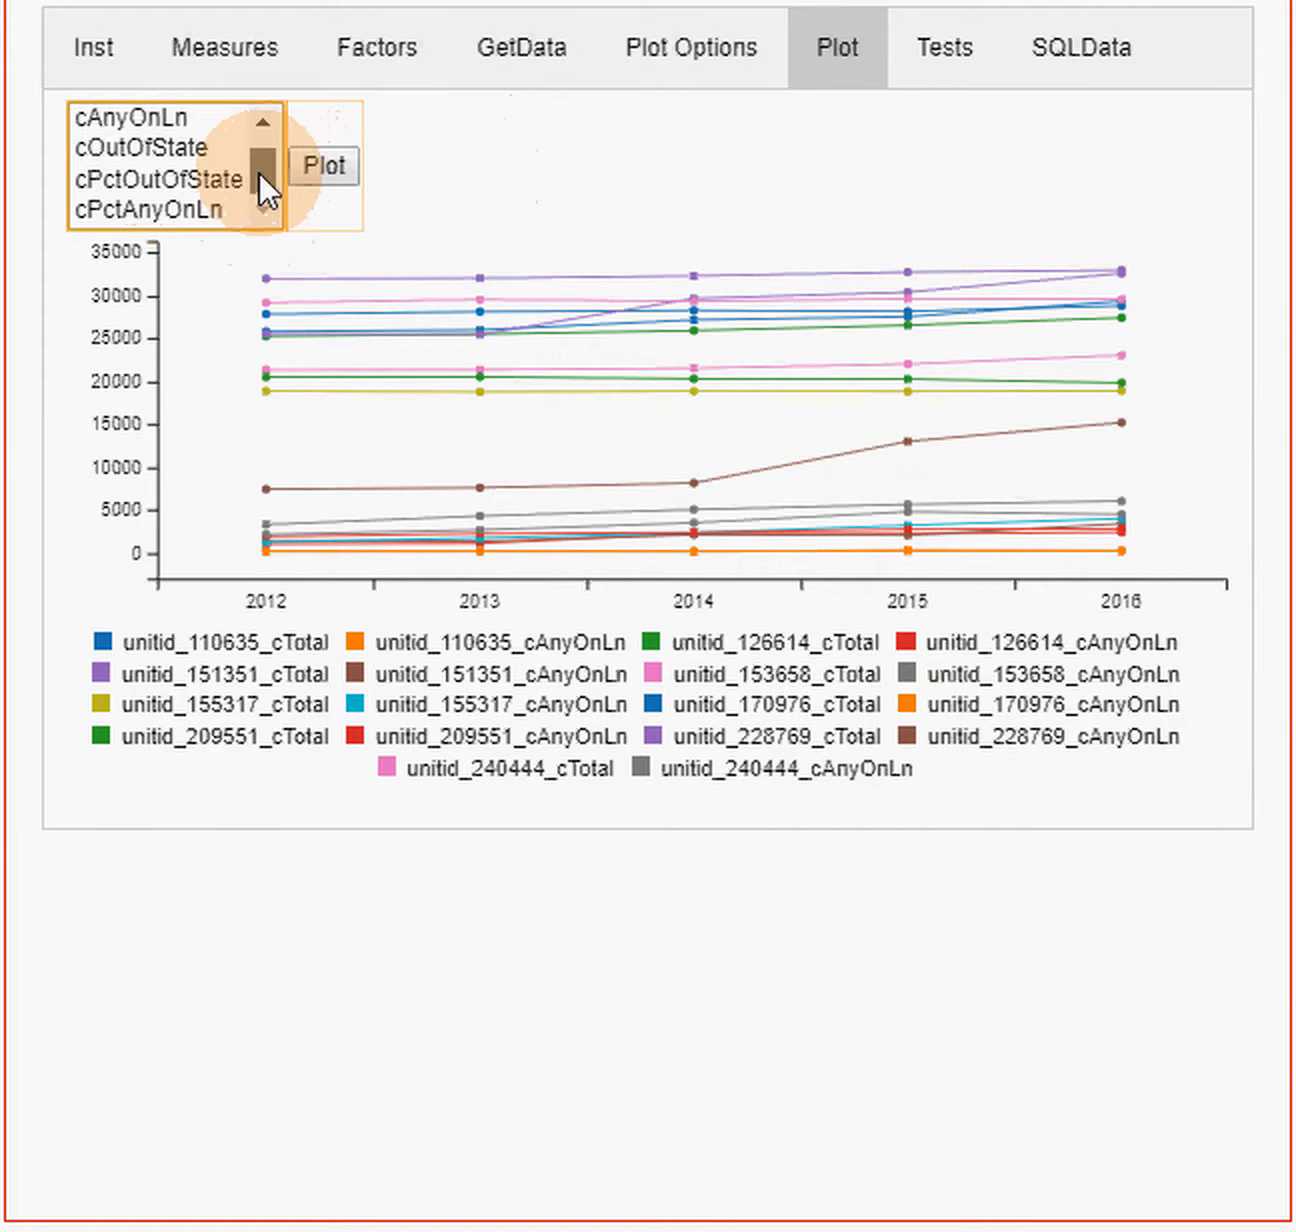
left_click_drag(259, 172, 258, 151)
left_click(134, 180)
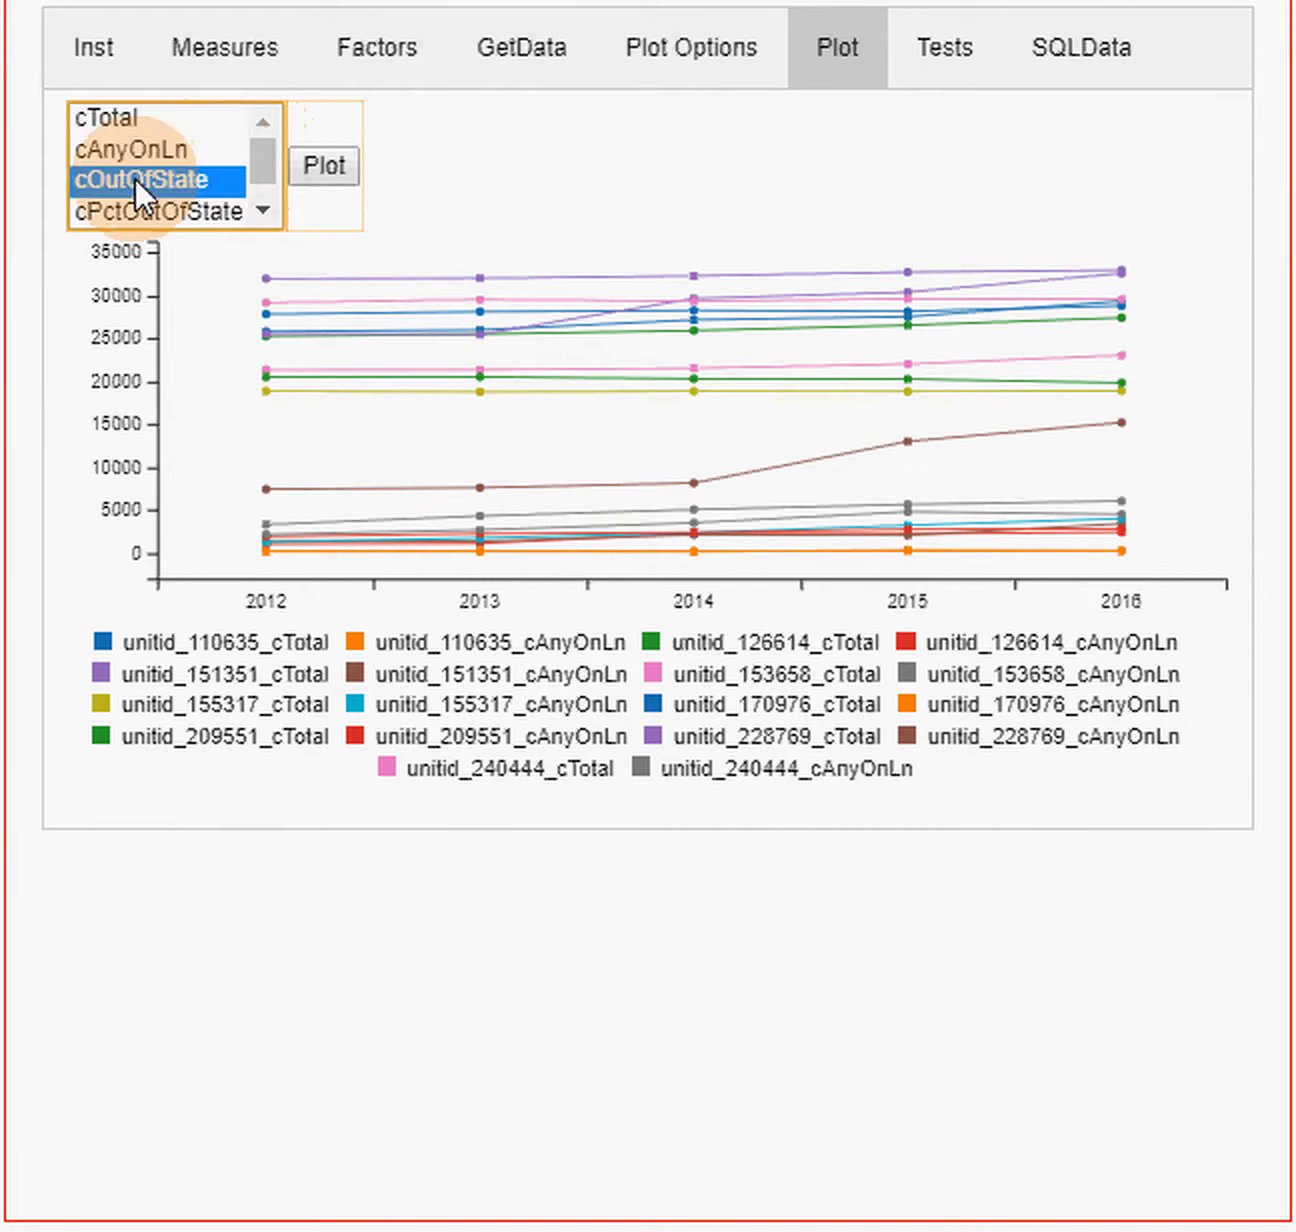
left_click(330, 162)
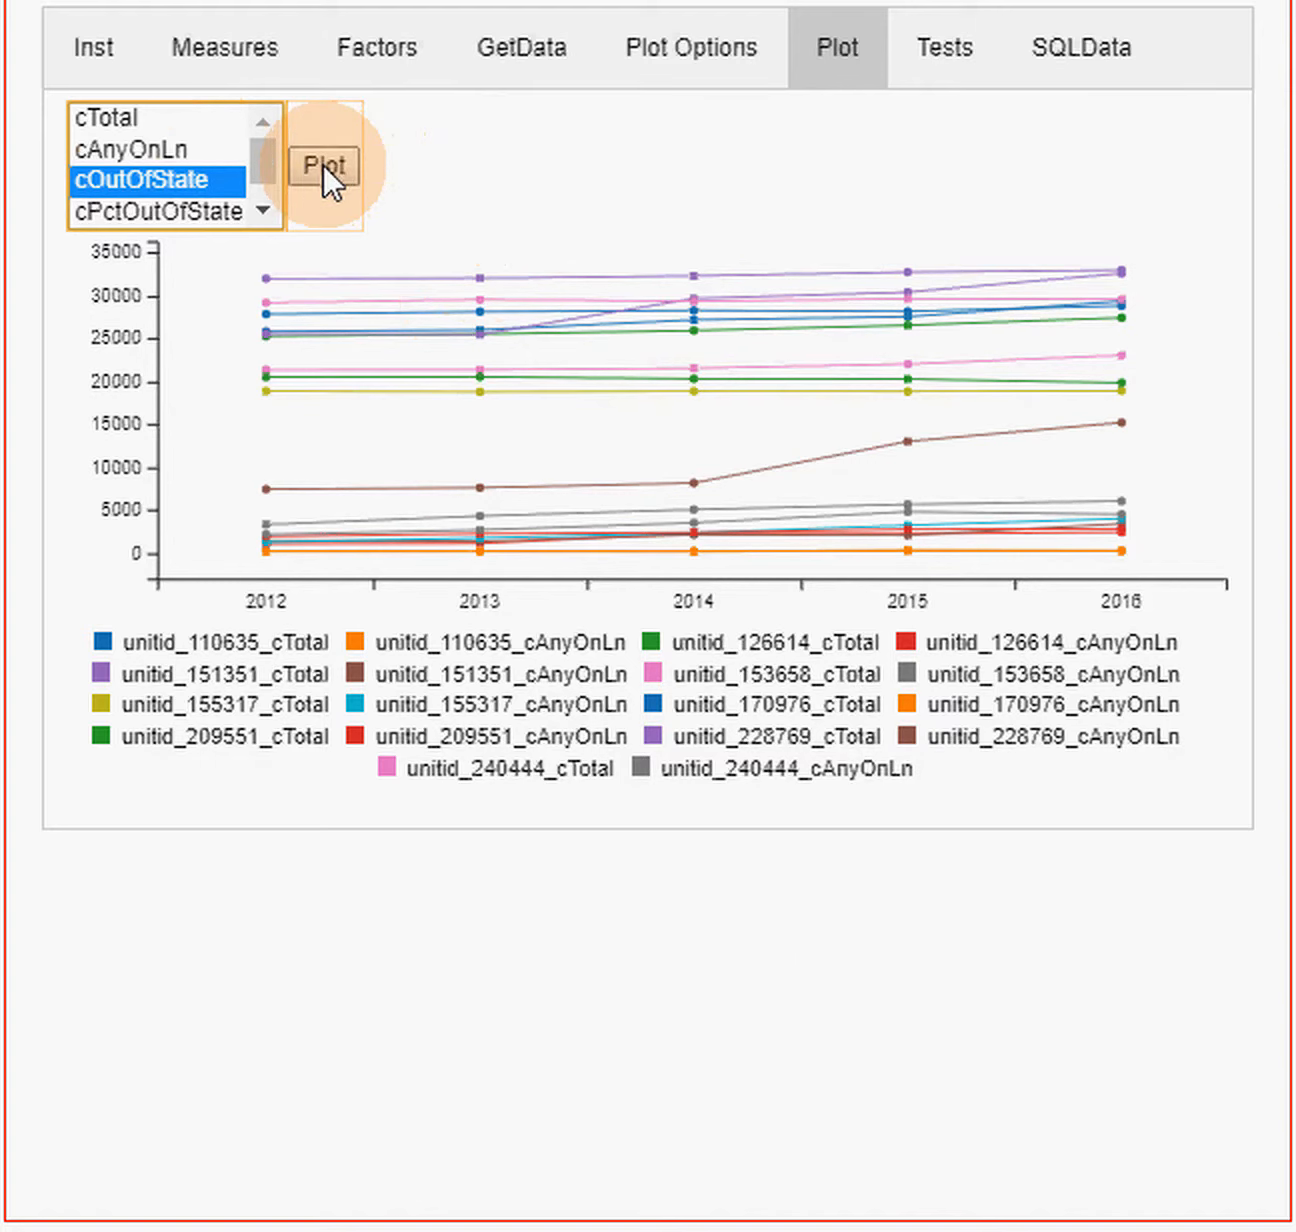
left_click(322, 163)
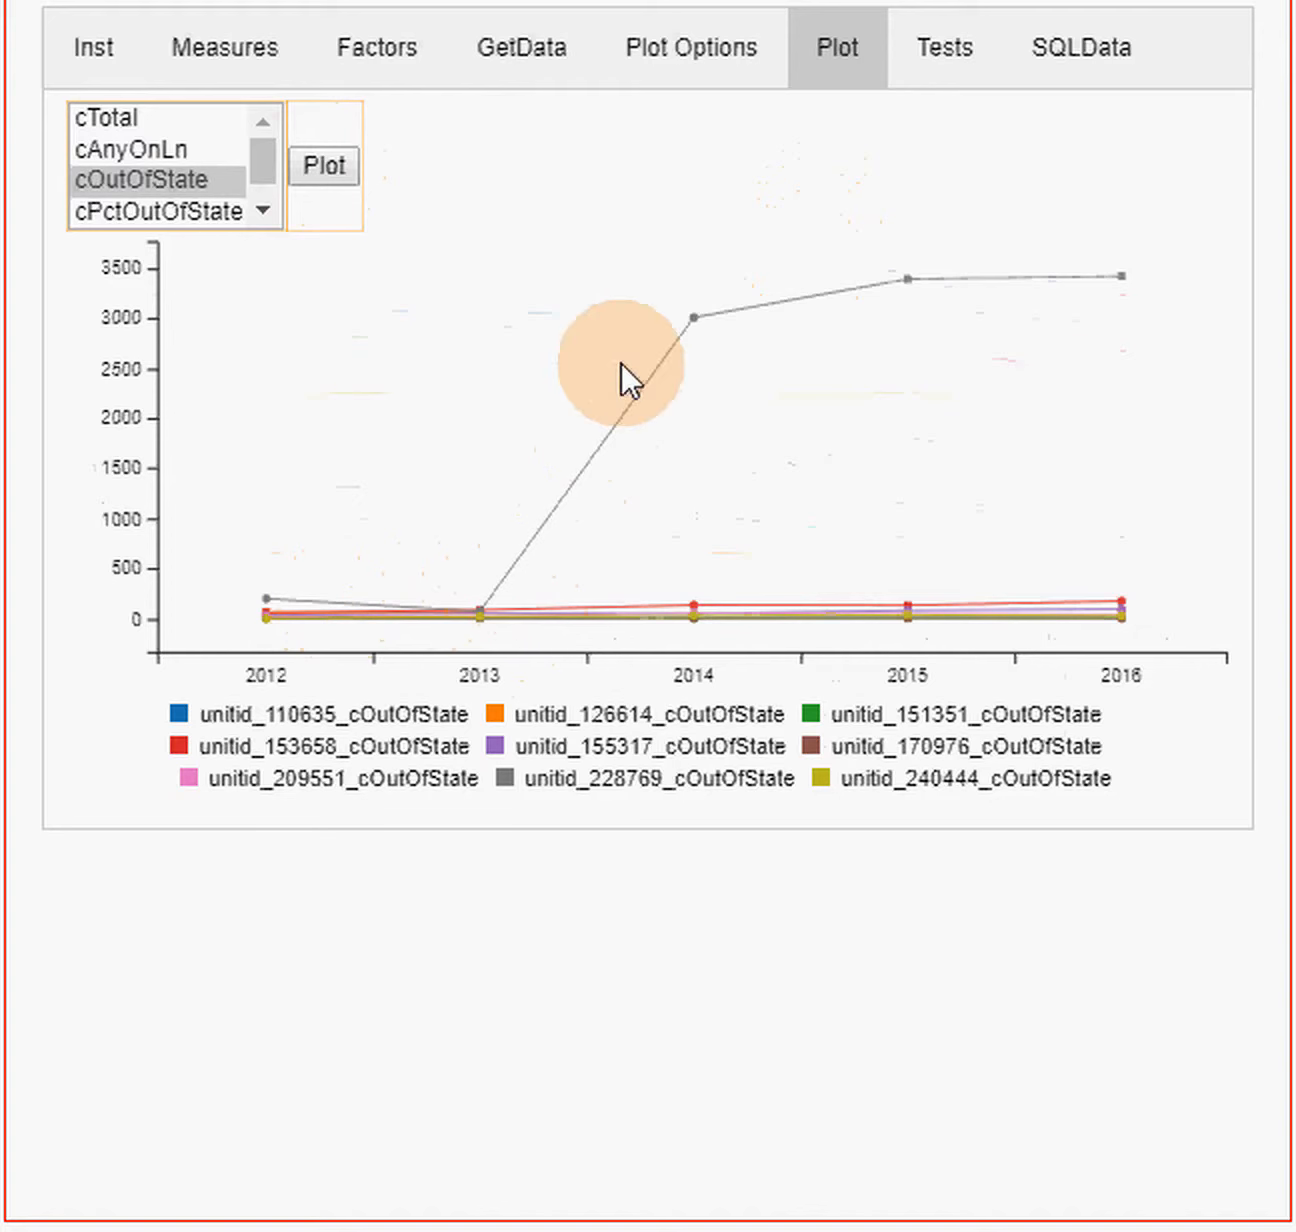
mouse_move(1143, 299)
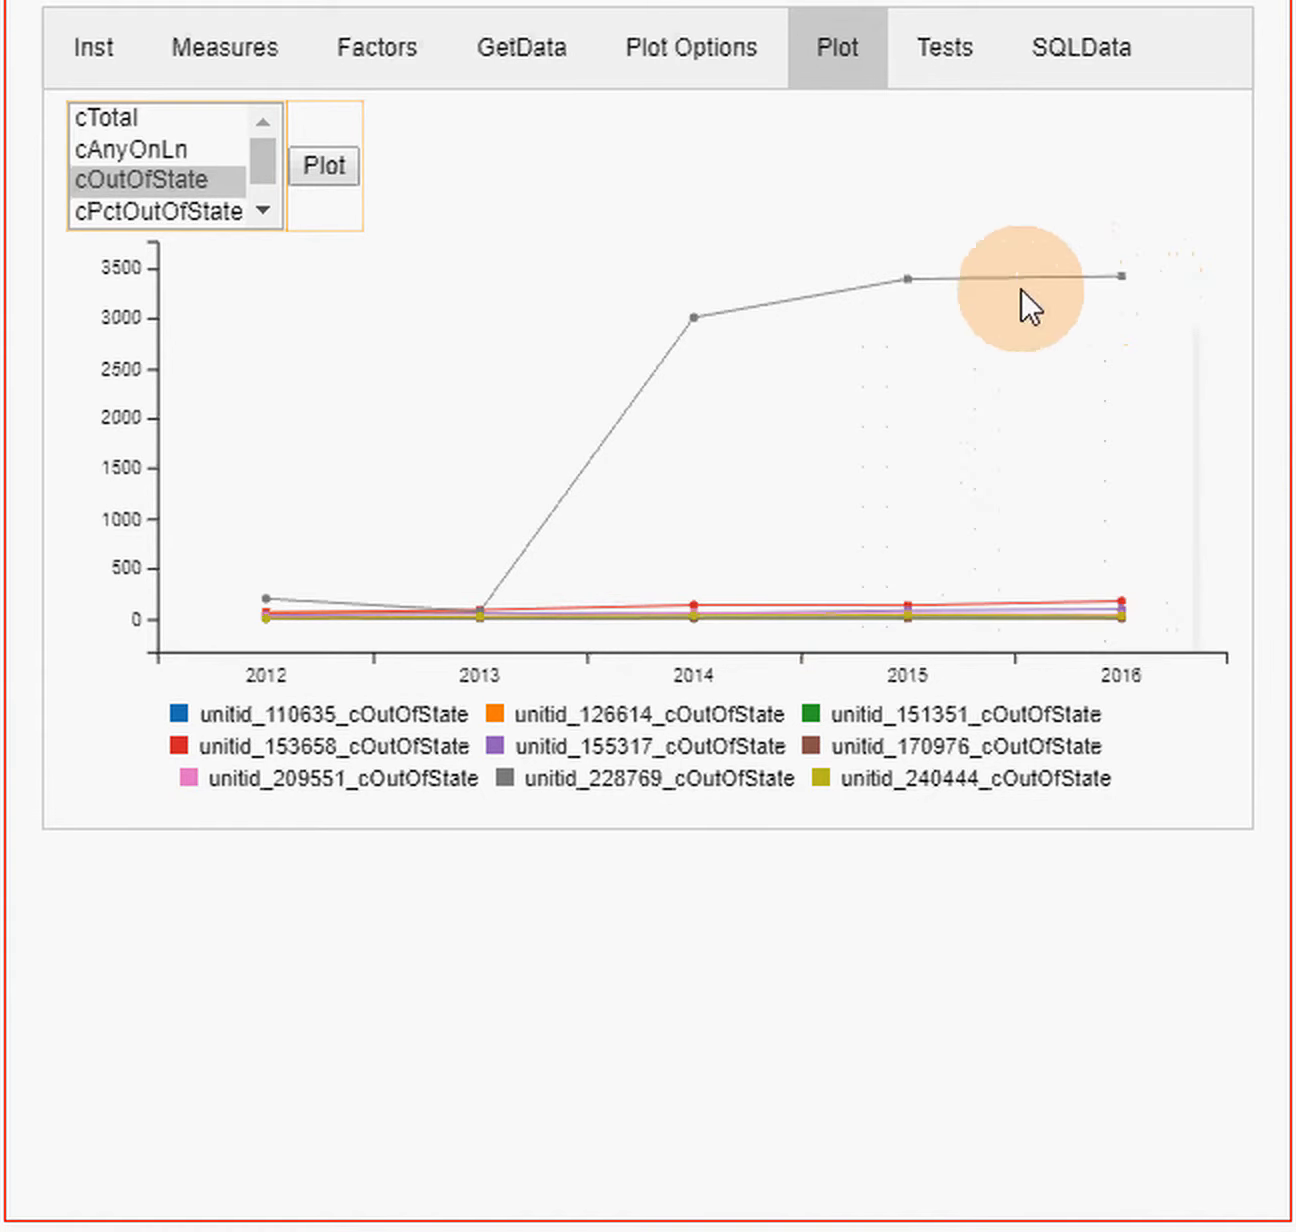
mouse_move(922, 300)
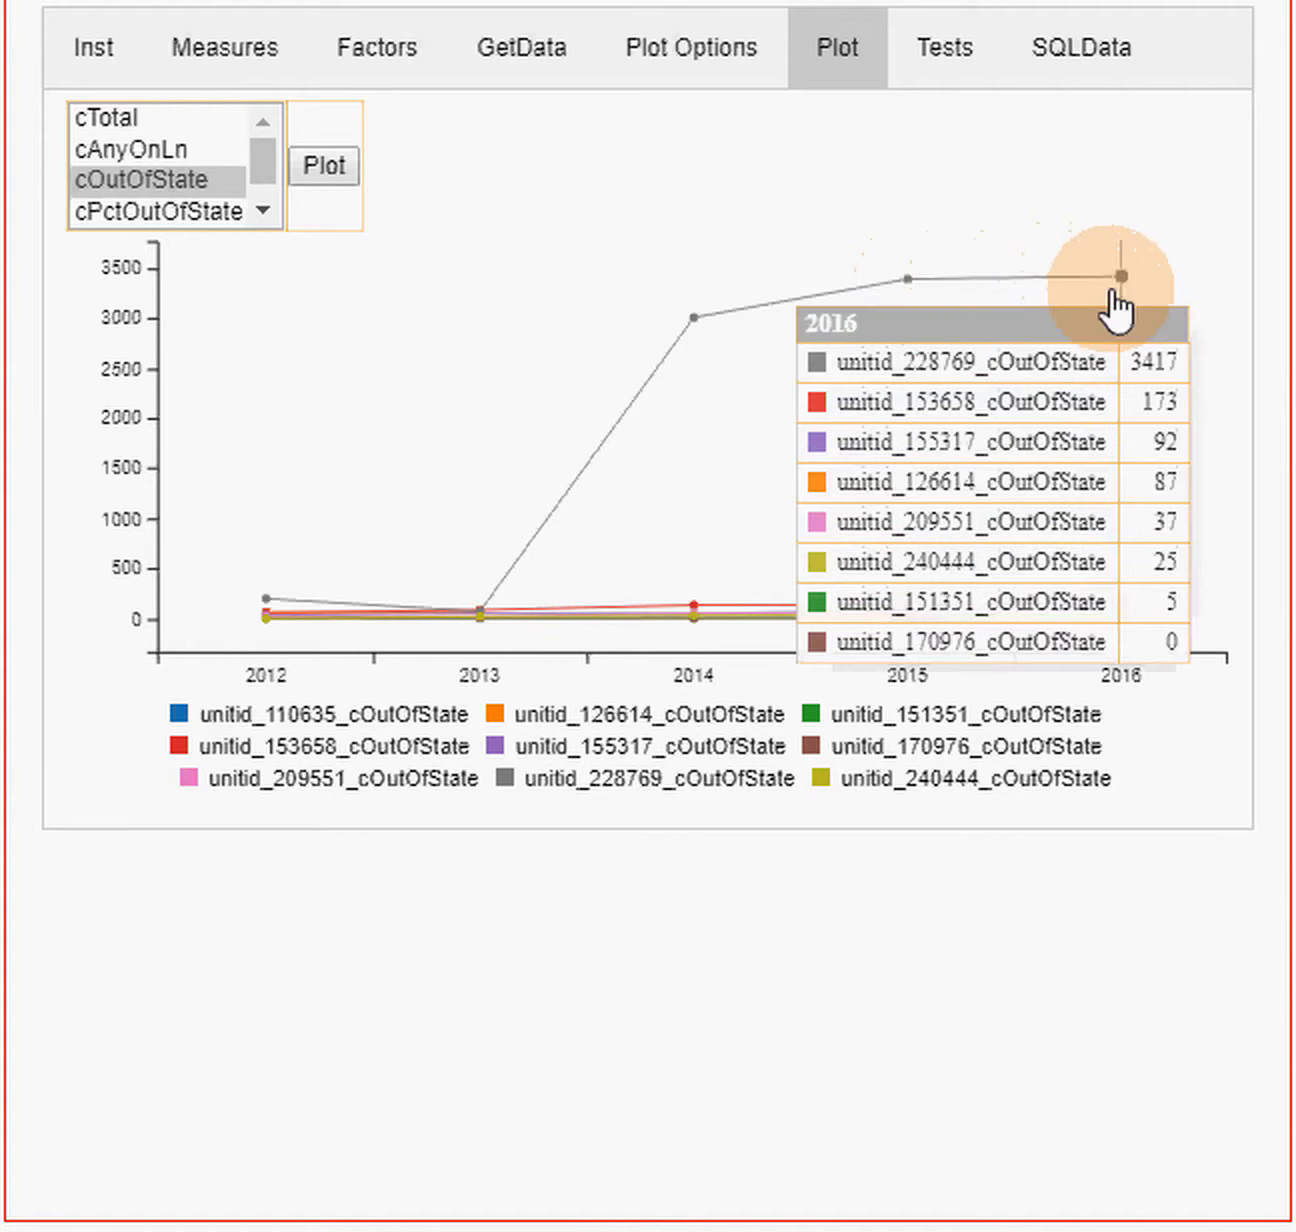
mouse_move(706, 322)
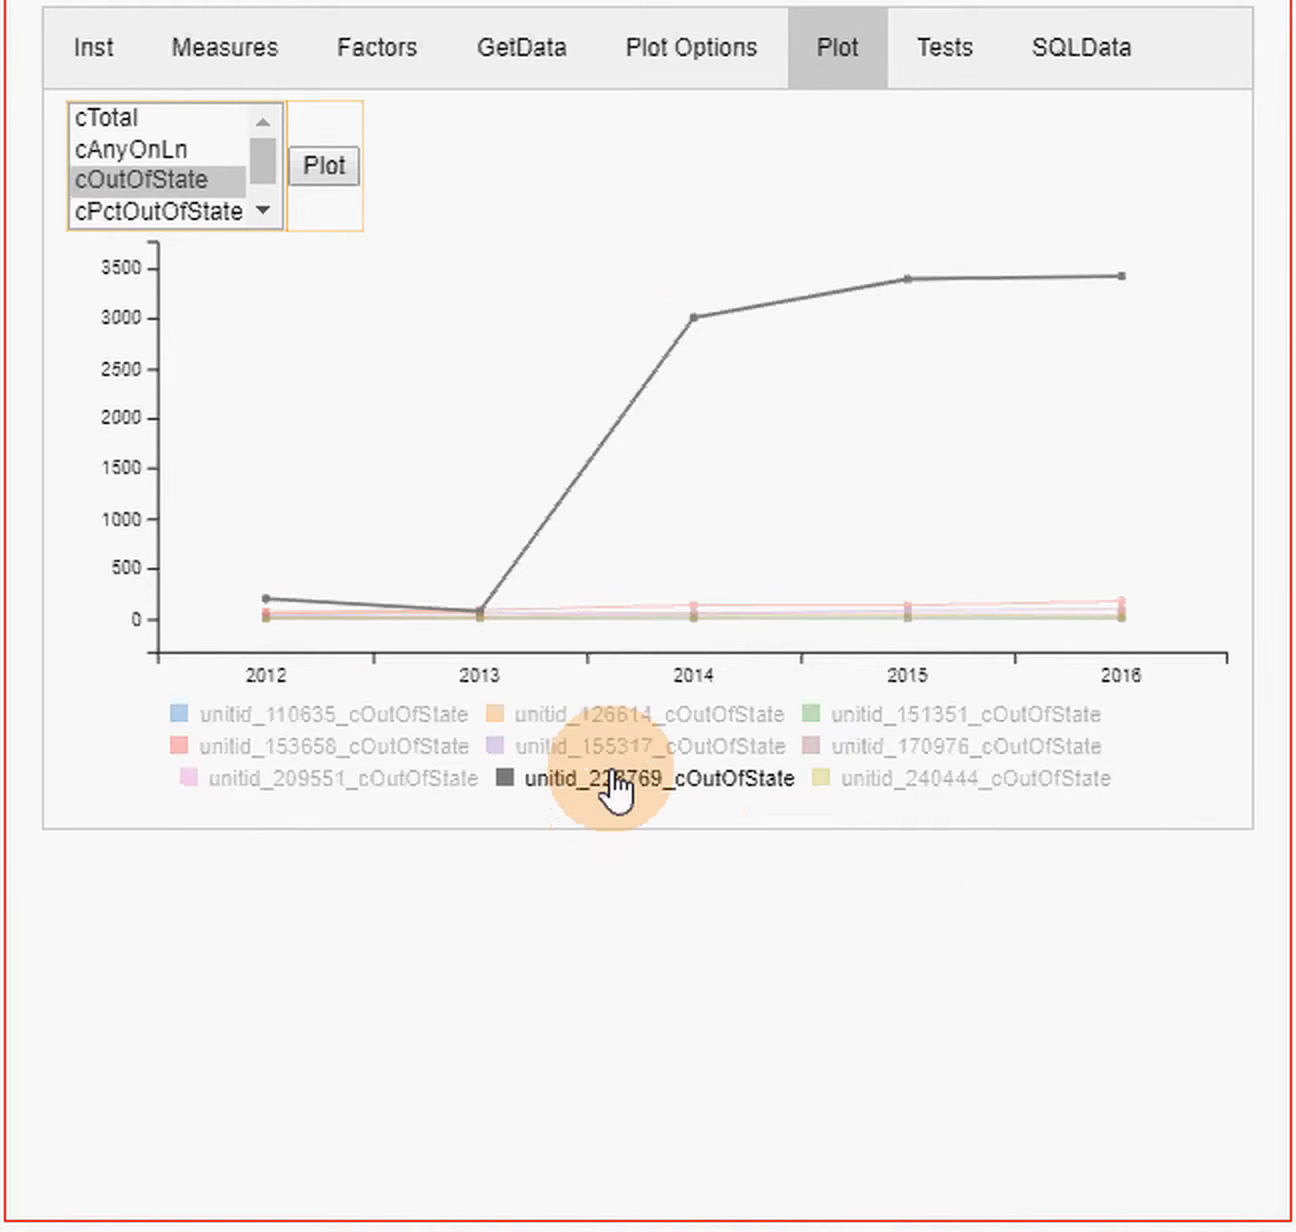
- Plot only the calculation cPctAnyOnLn and inspect its values by year and institution
left_click(265, 160)
left_click_drag(265, 155, 268, 176)
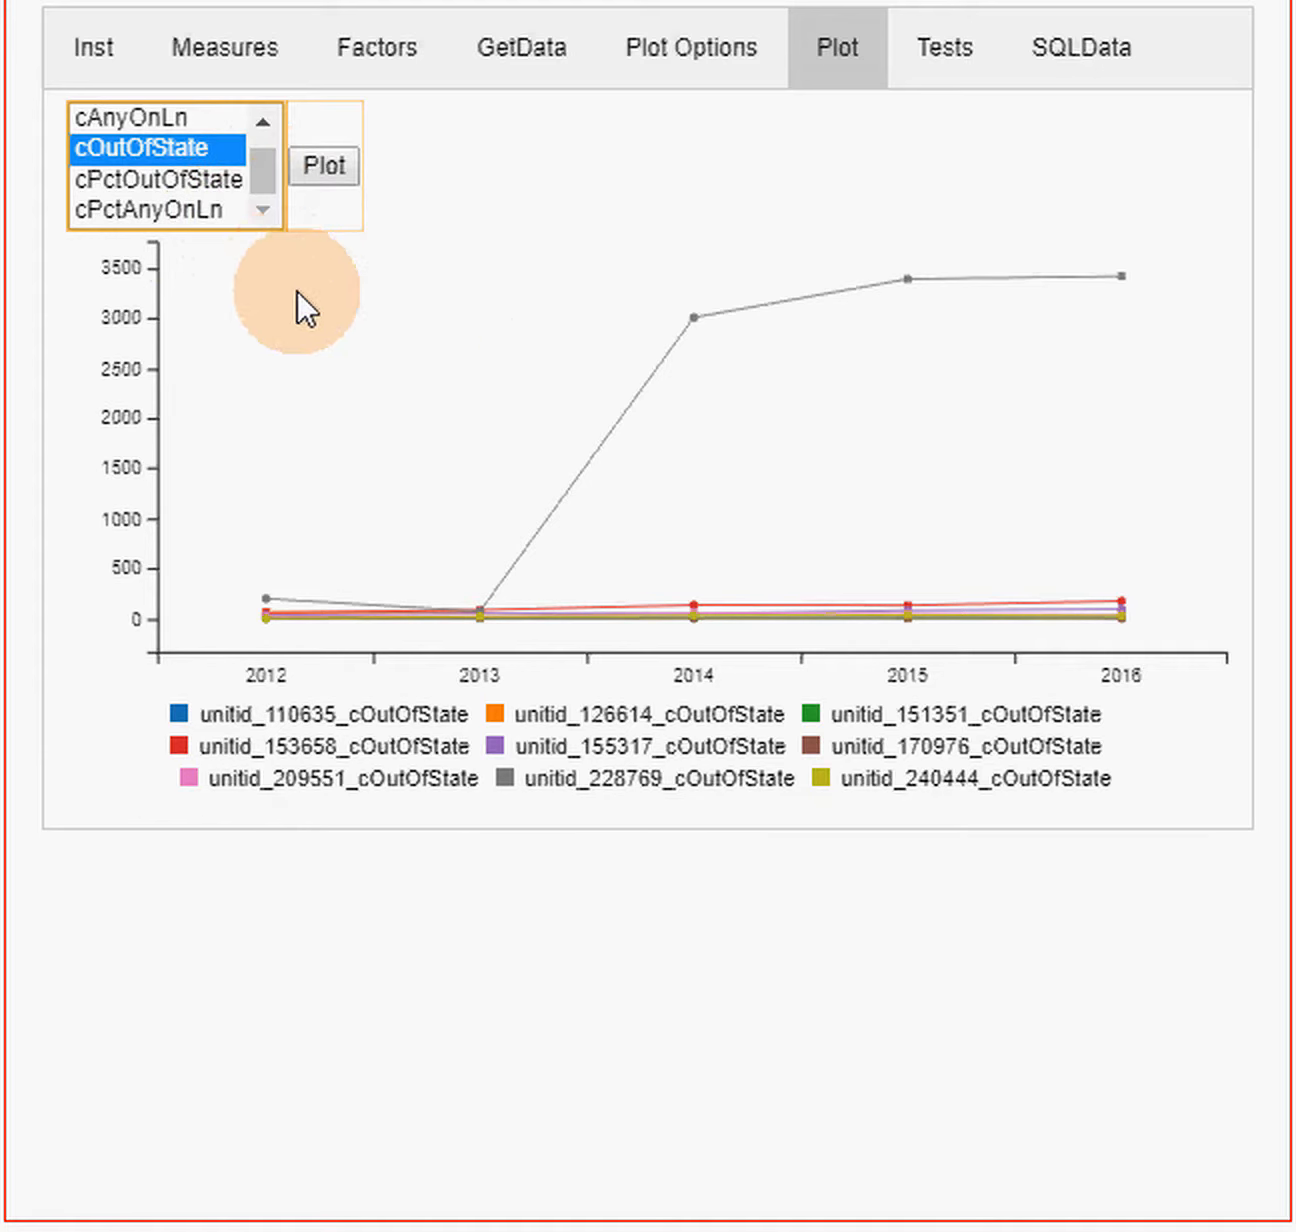
left_click(204, 207)
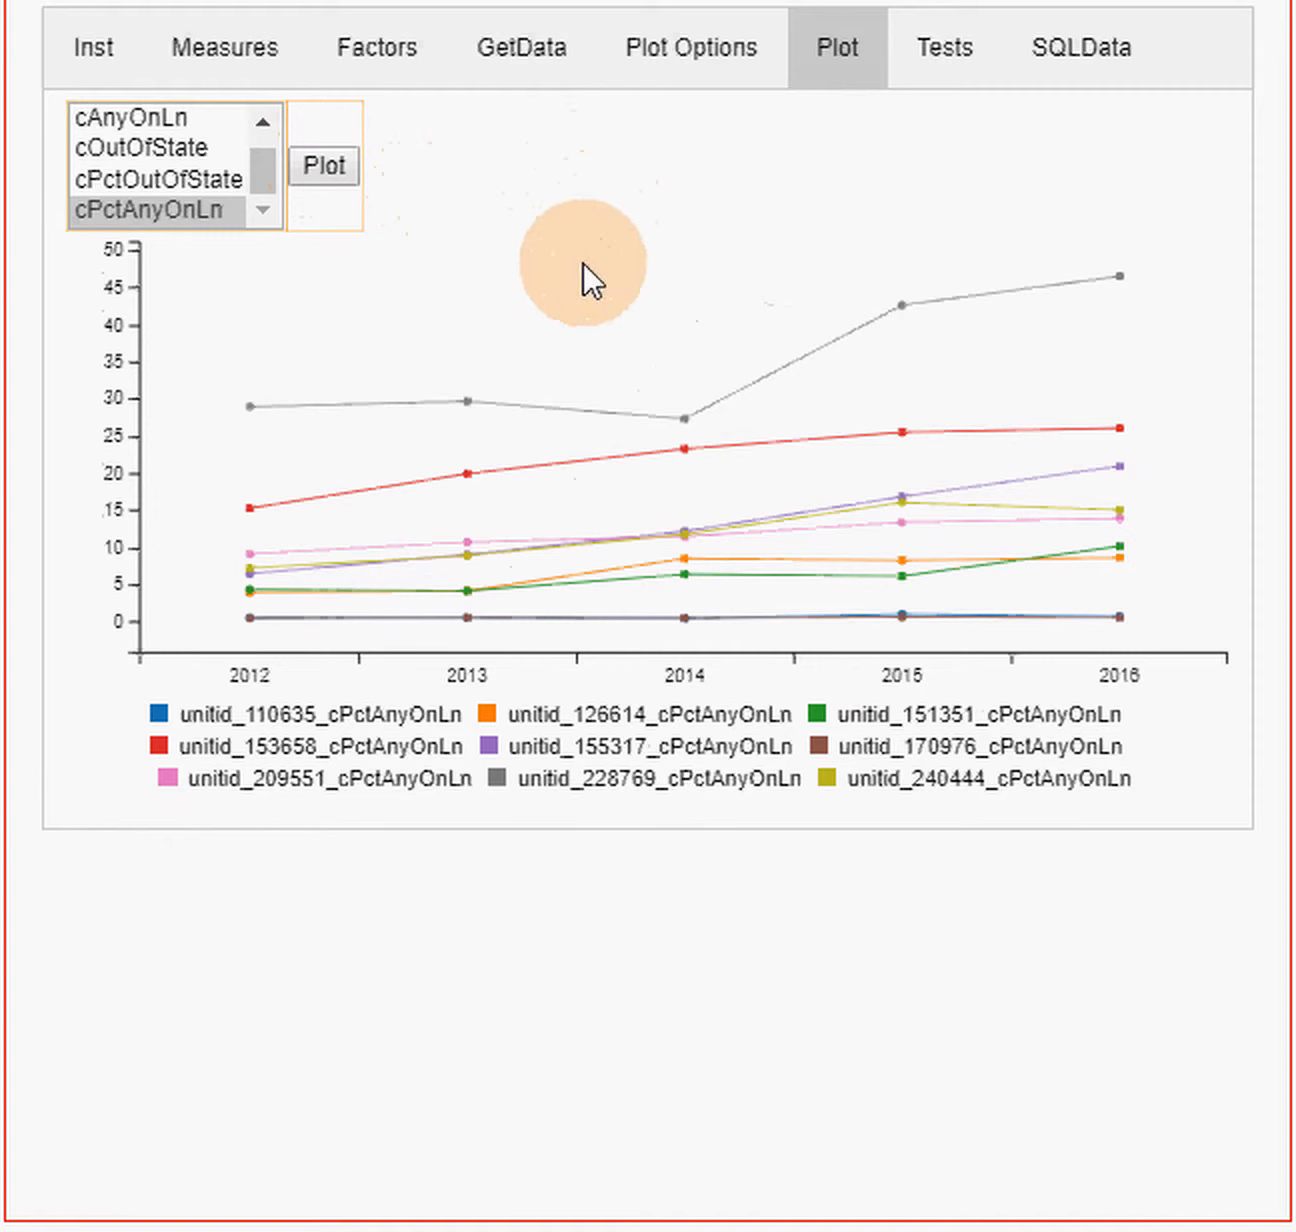
mouse_move(204, 403)
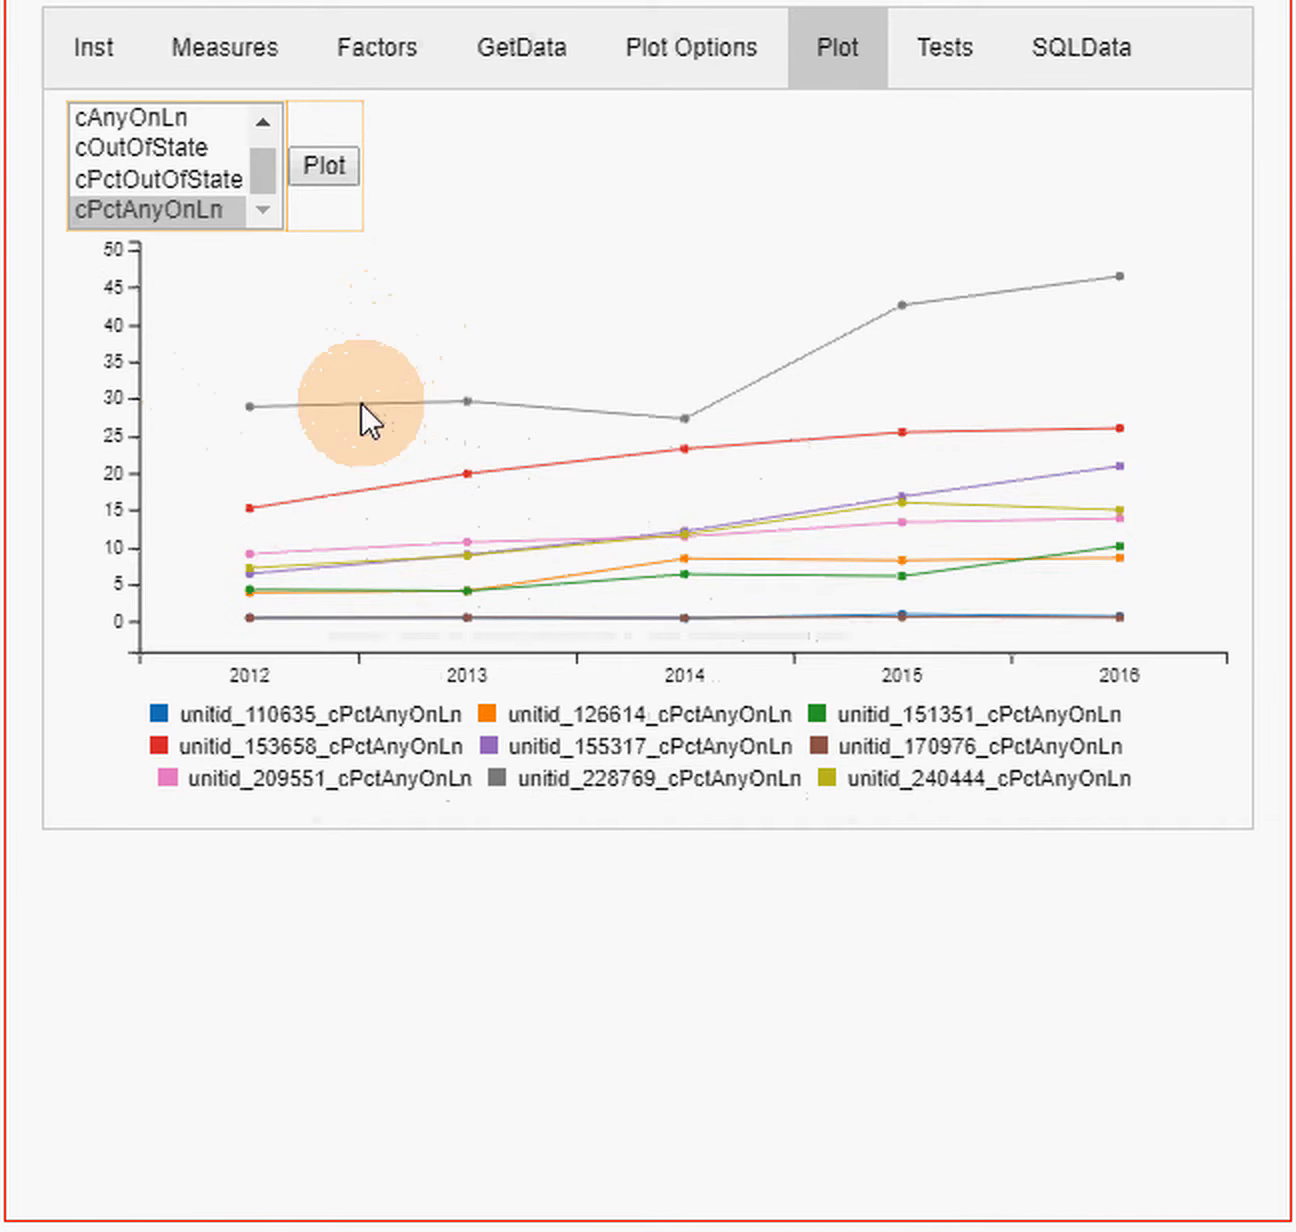
mouse_move(1123, 278)
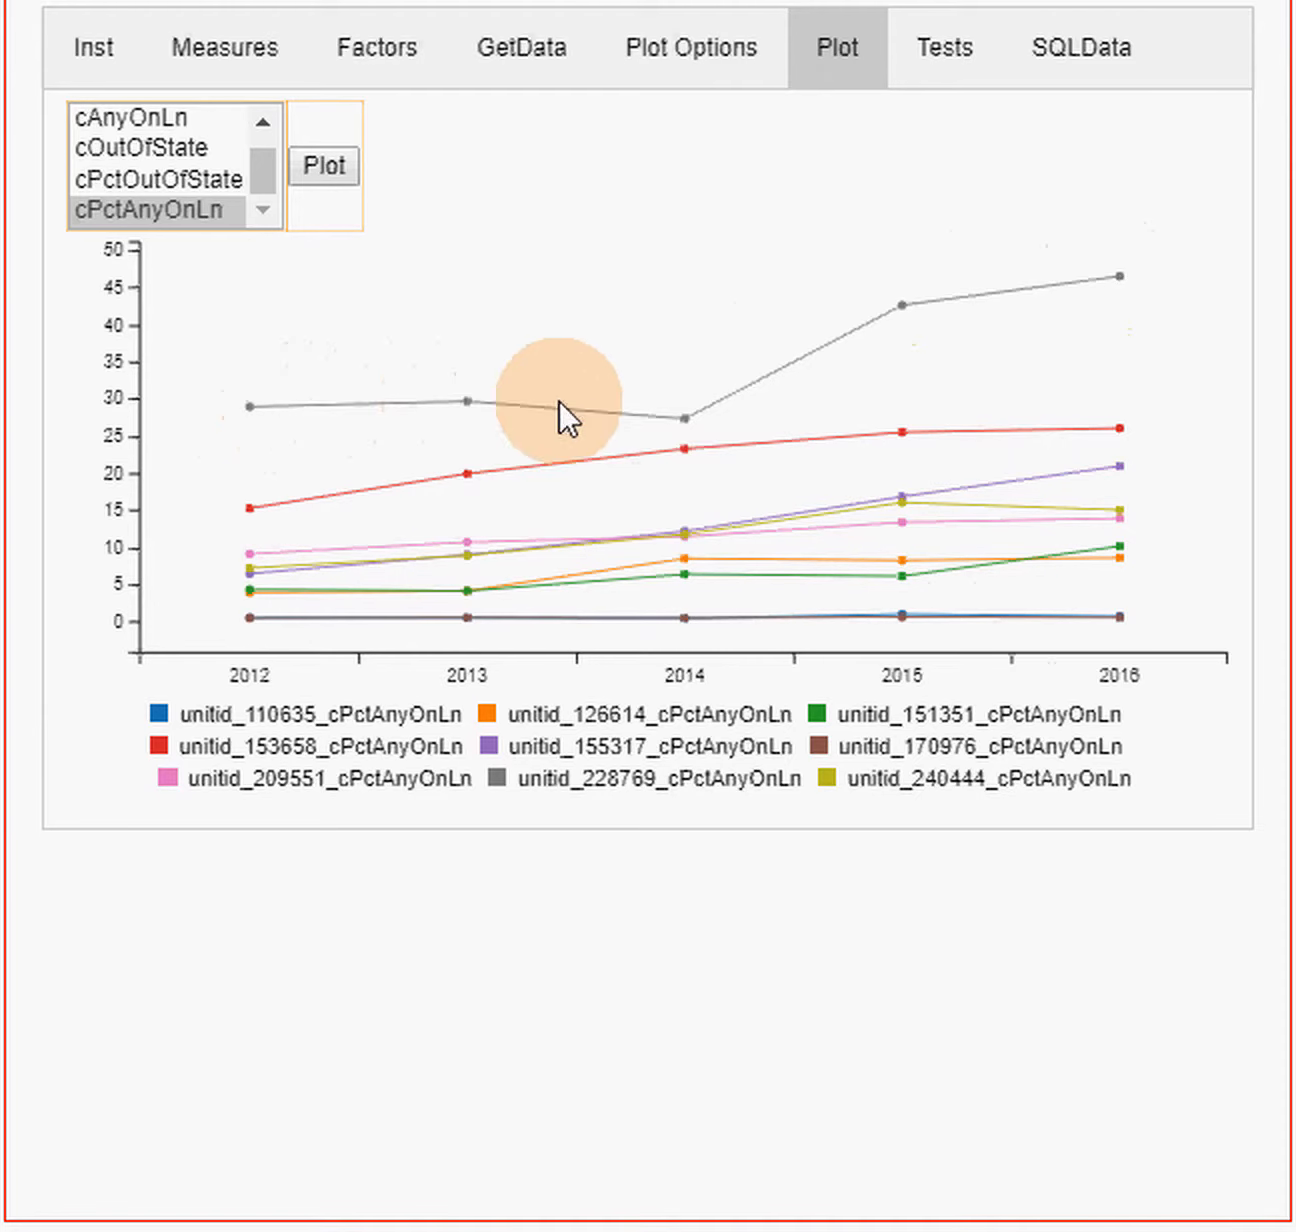
- Look up unit ID 151351 in the institution details list and return to the cPctAnyOnLn plot to examine its values
mouse_move(905, 310)
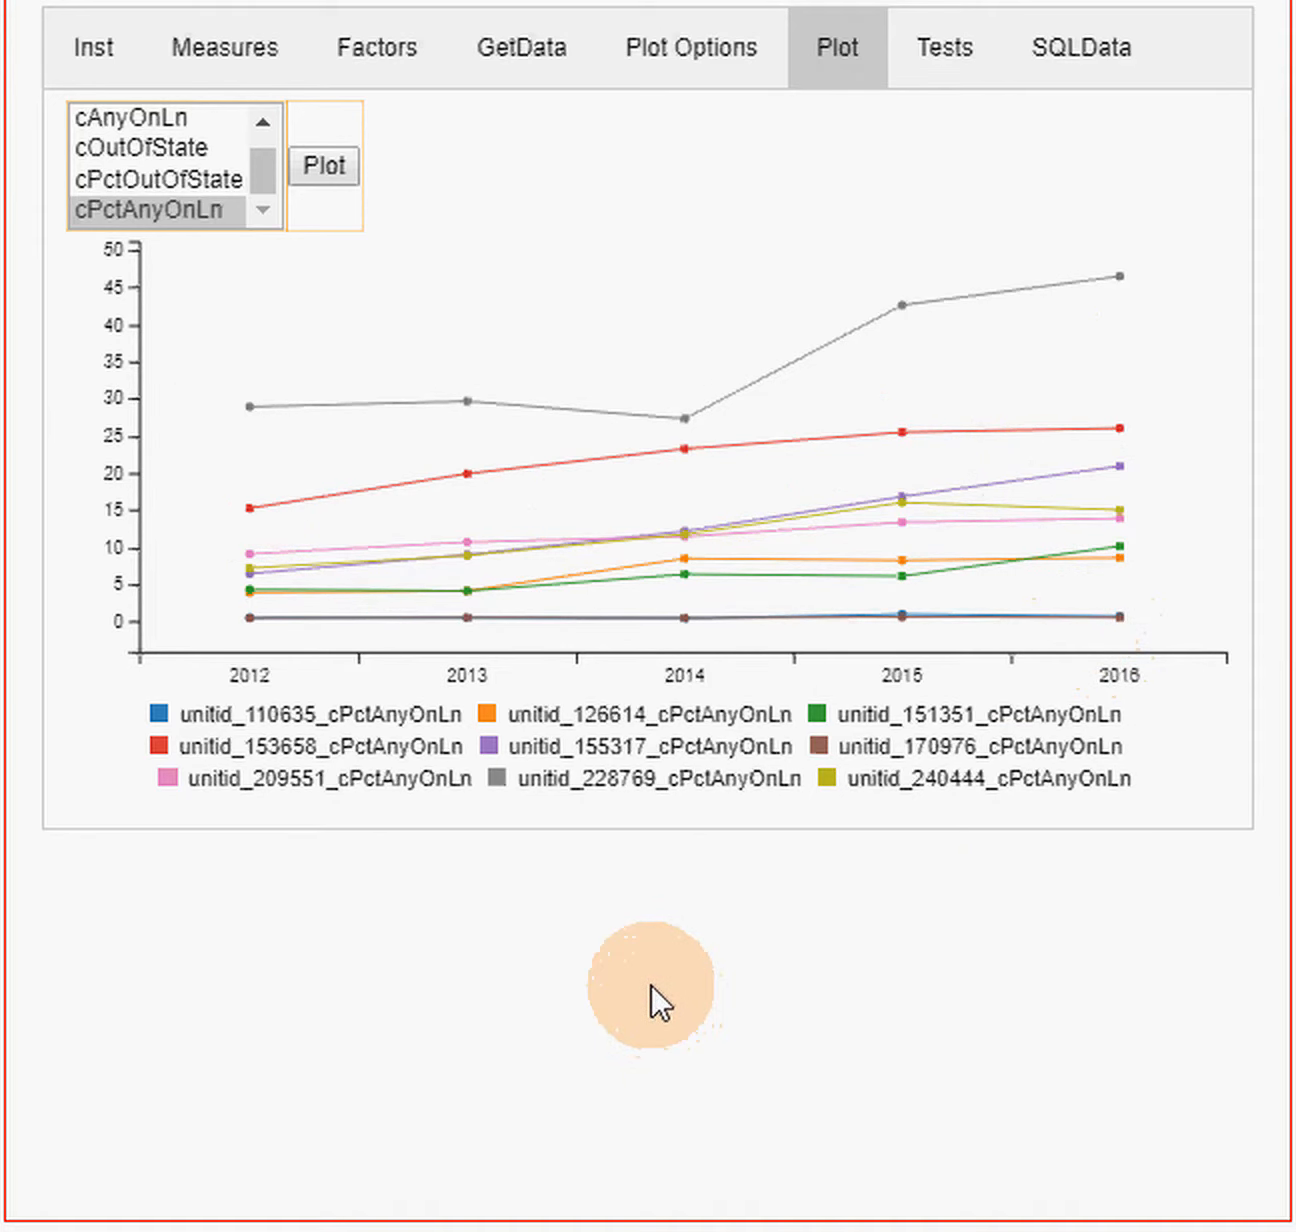
left_click(106, 66)
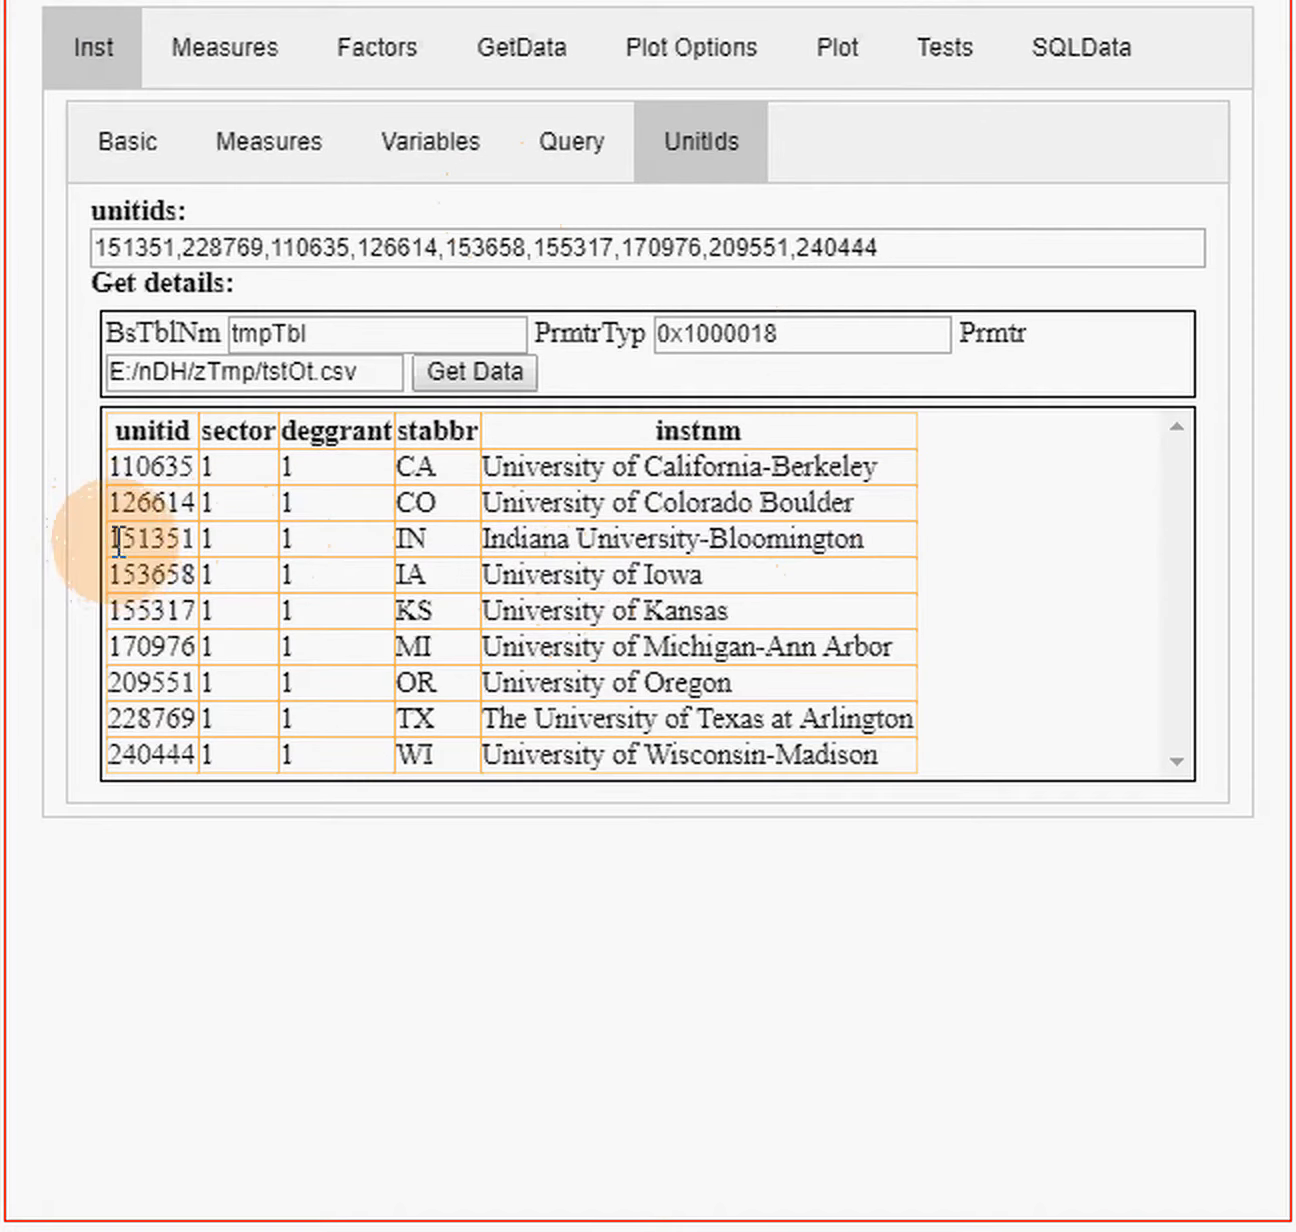
left_click_drag(107, 545, 198, 541)
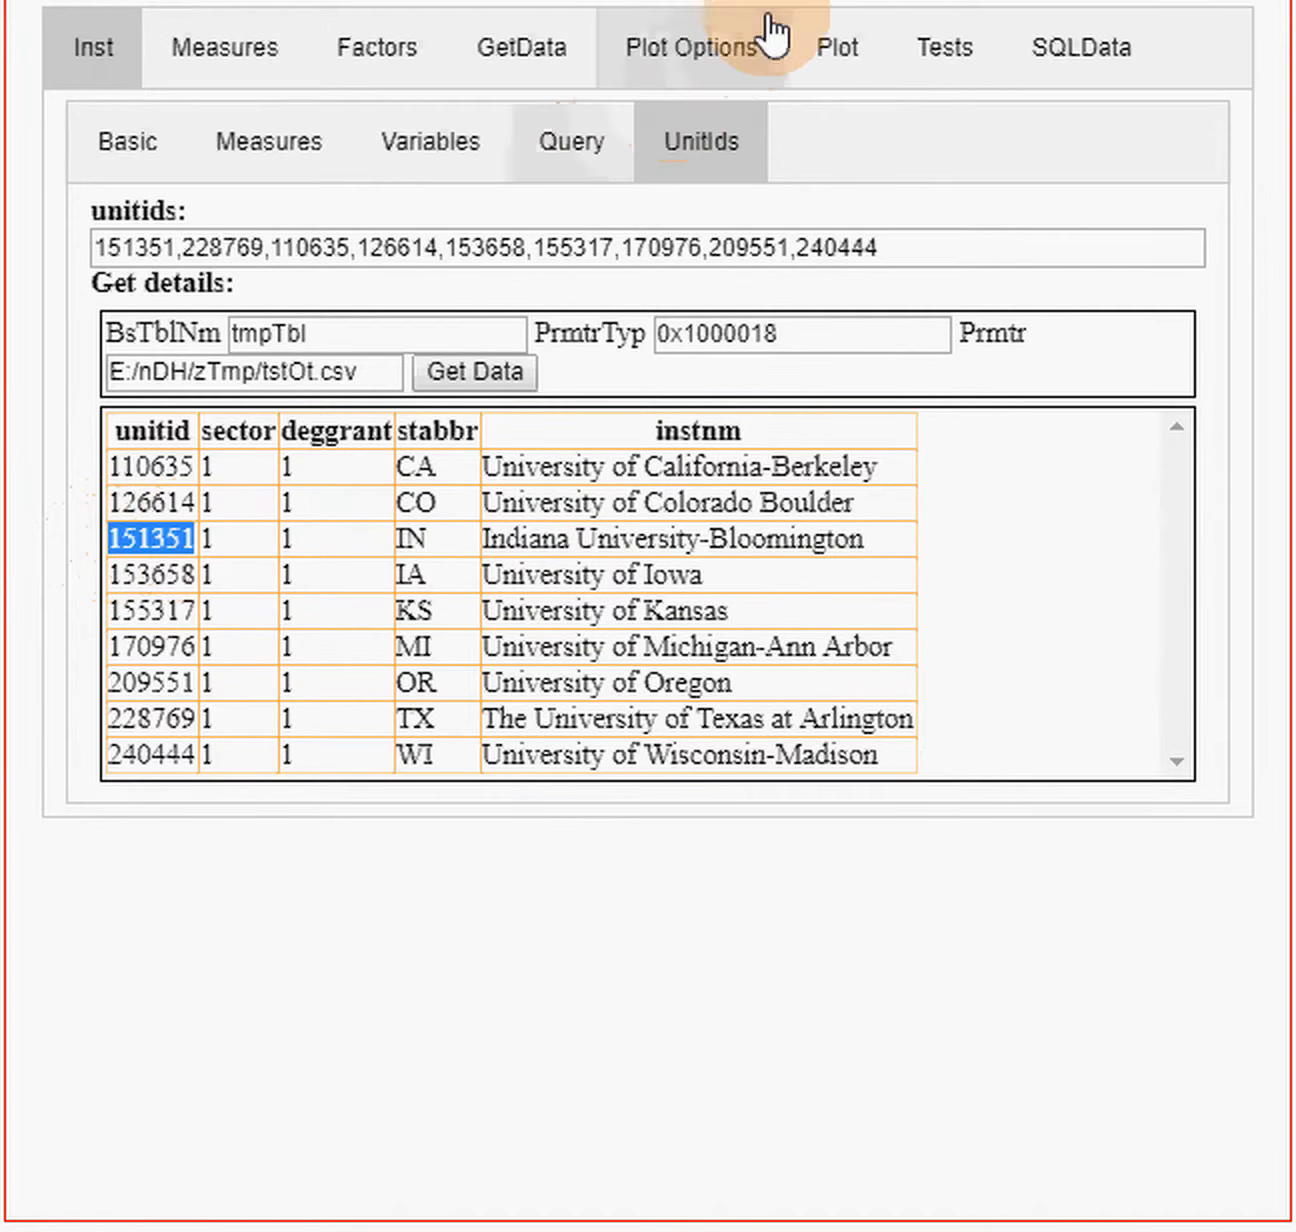
left_click(857, 48)
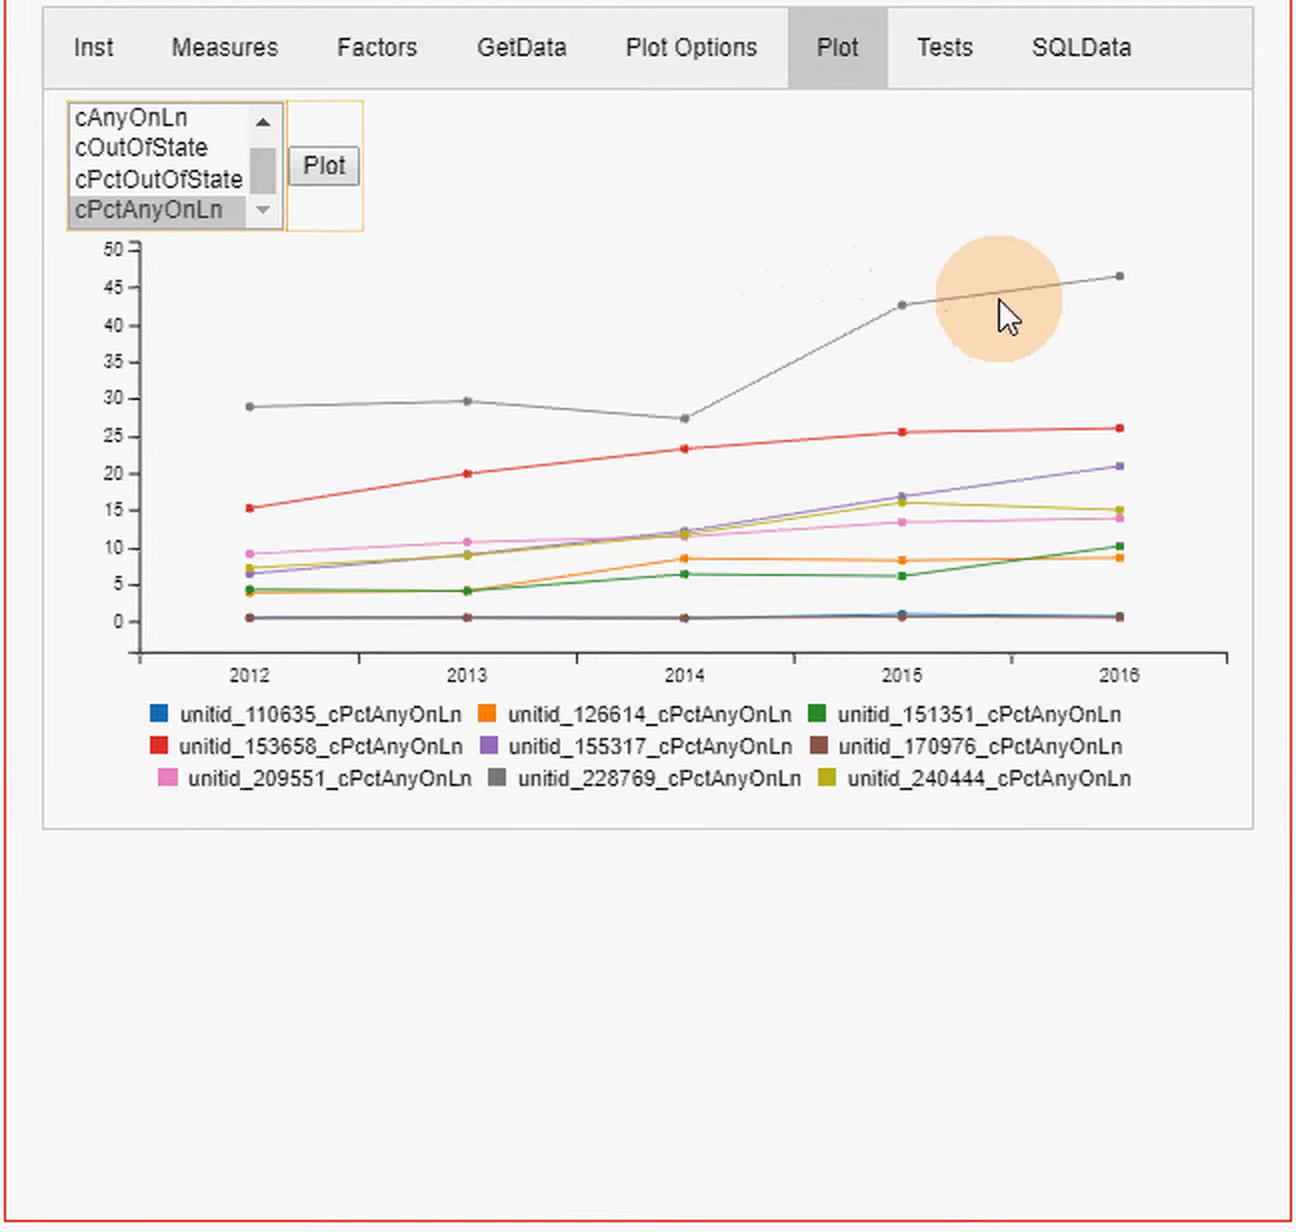
mouse_move(1119, 279)
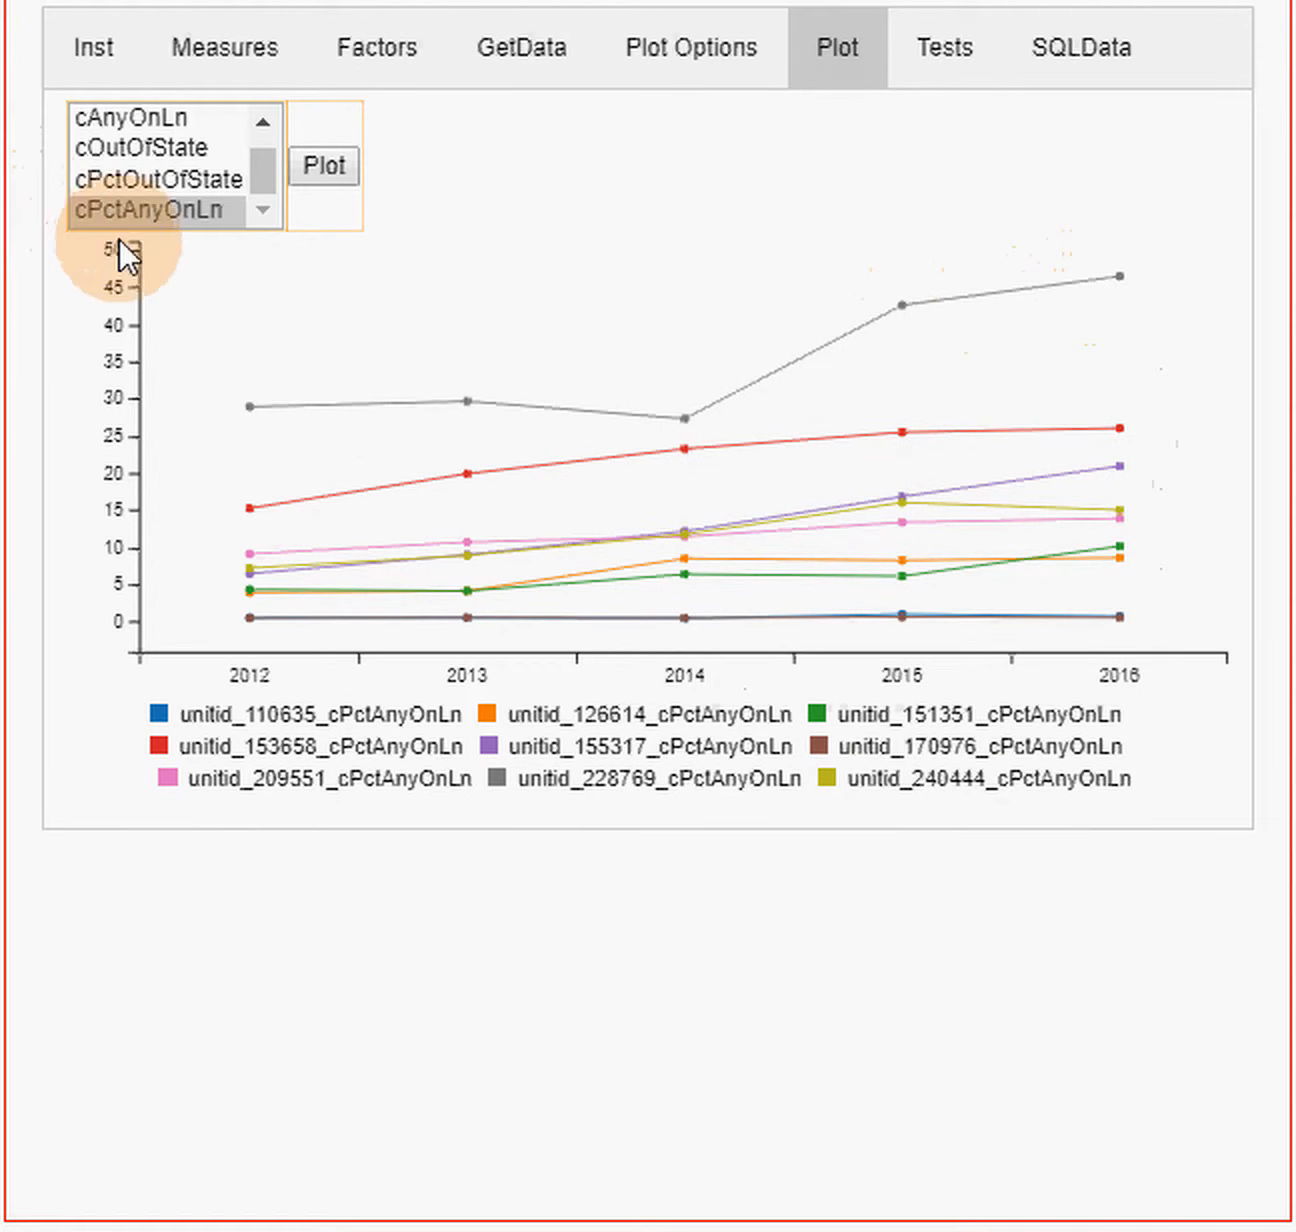
- Plot only the calculation cPctOutOfState by year for each institution
left_click(156, 178)
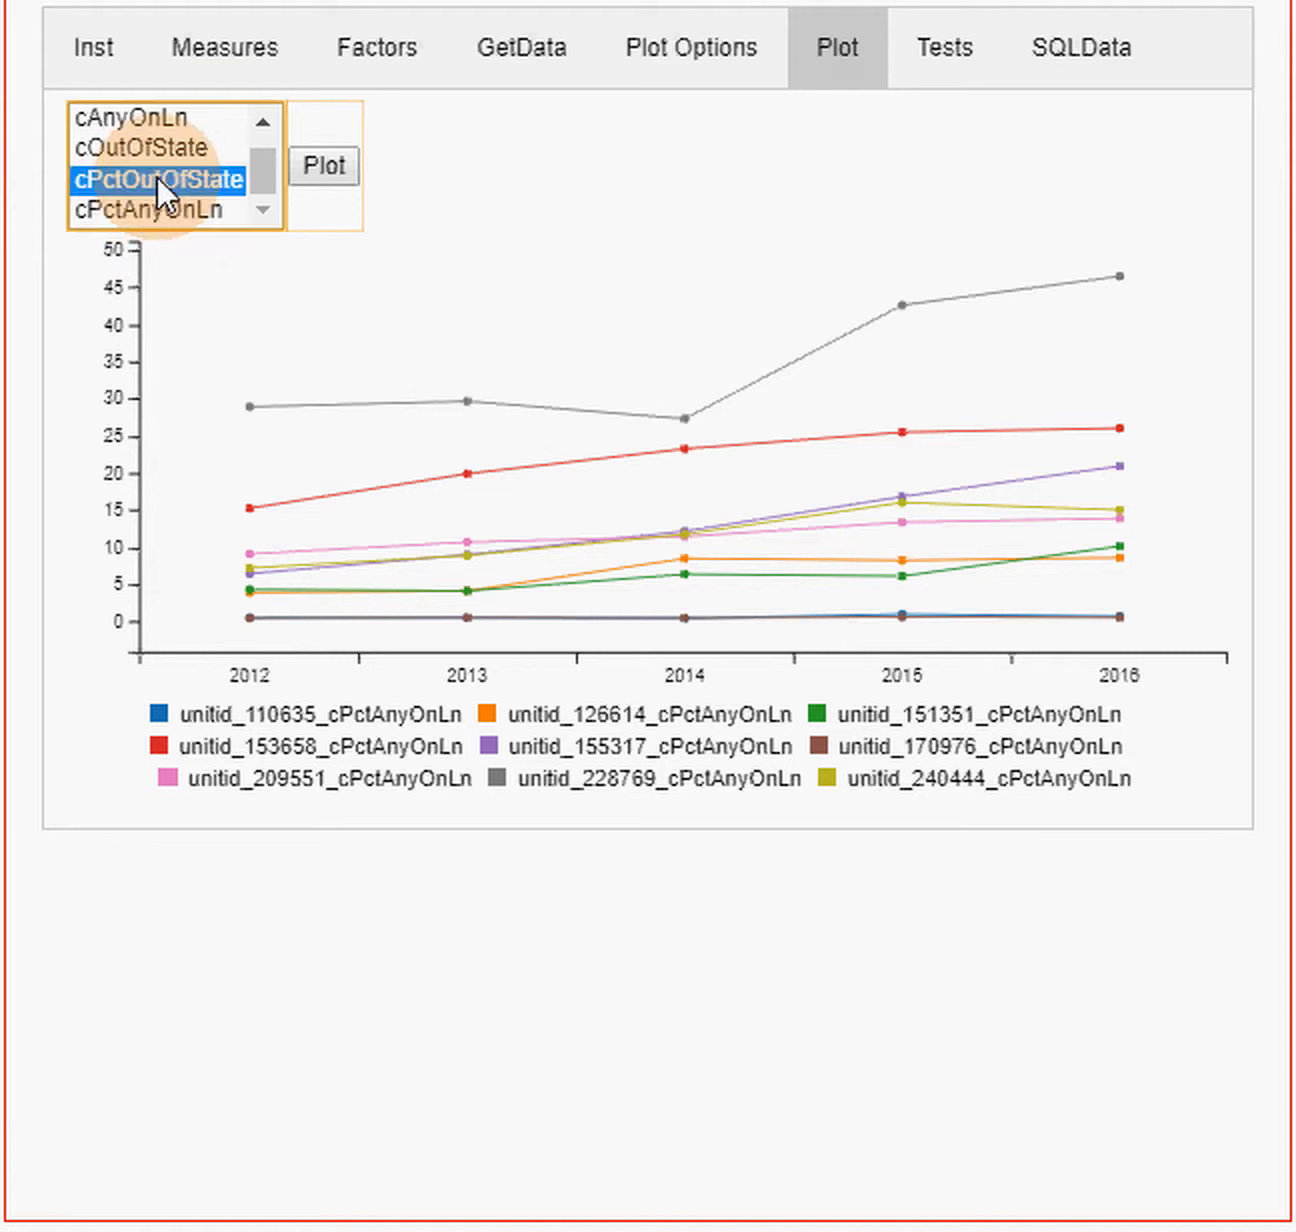
left_click(307, 160)
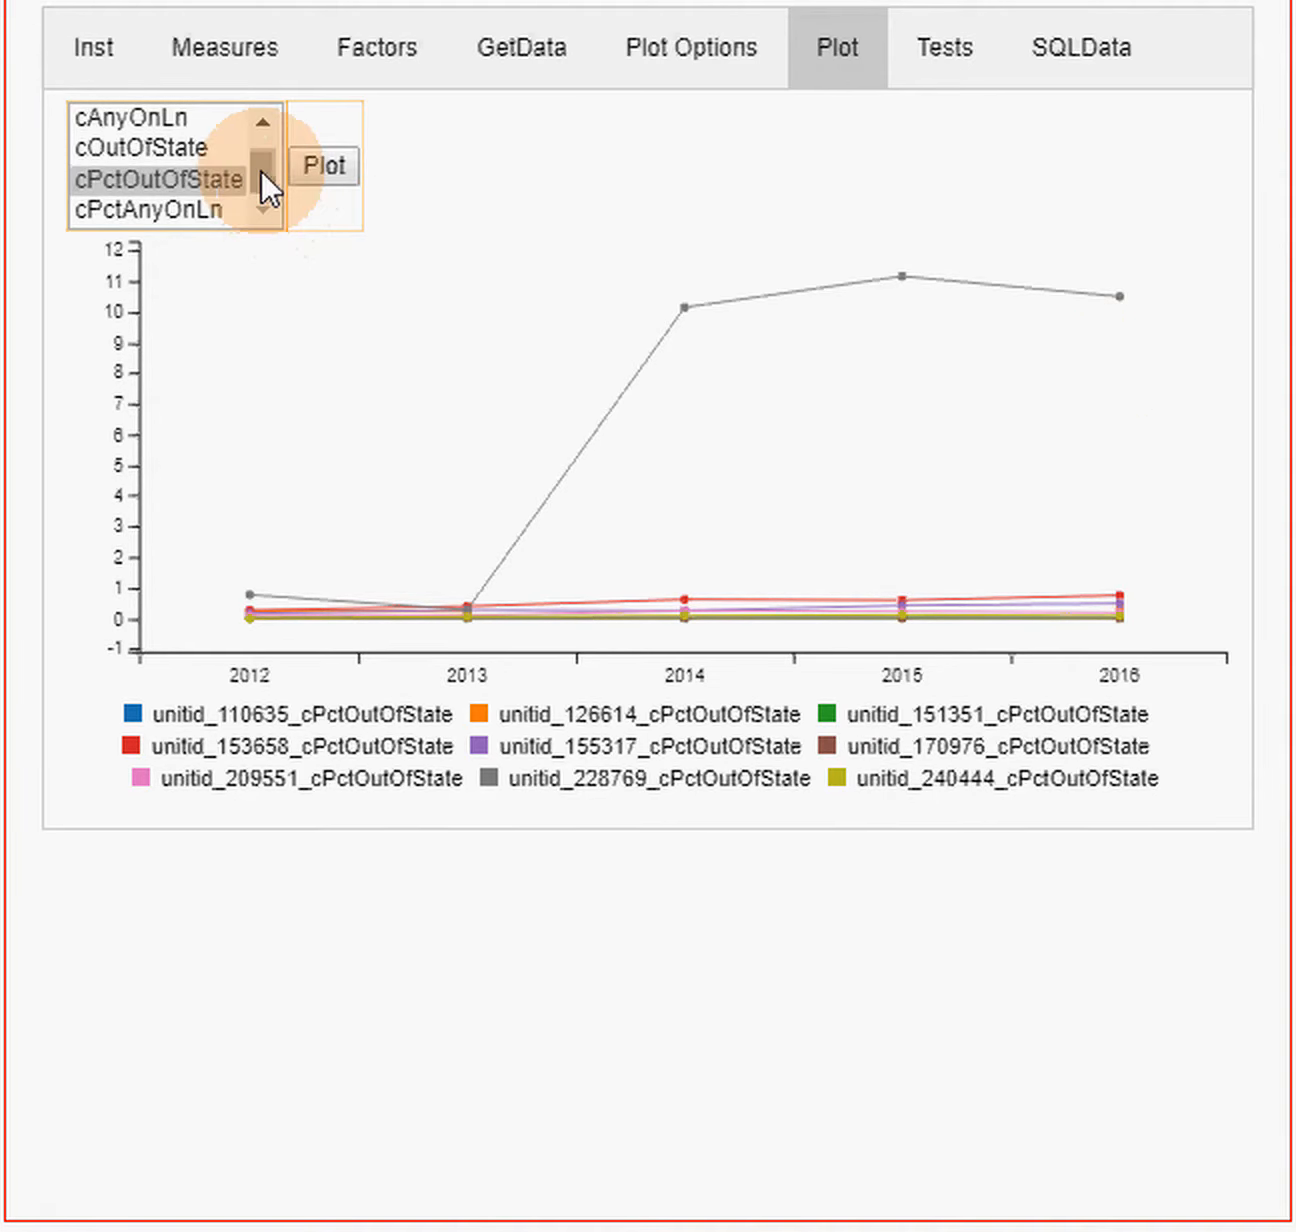
mouse_move(261, 169)
left_mouse_down()
mouse_move(260, 138)
mouse_move(264, 179)
left_mouse_up()
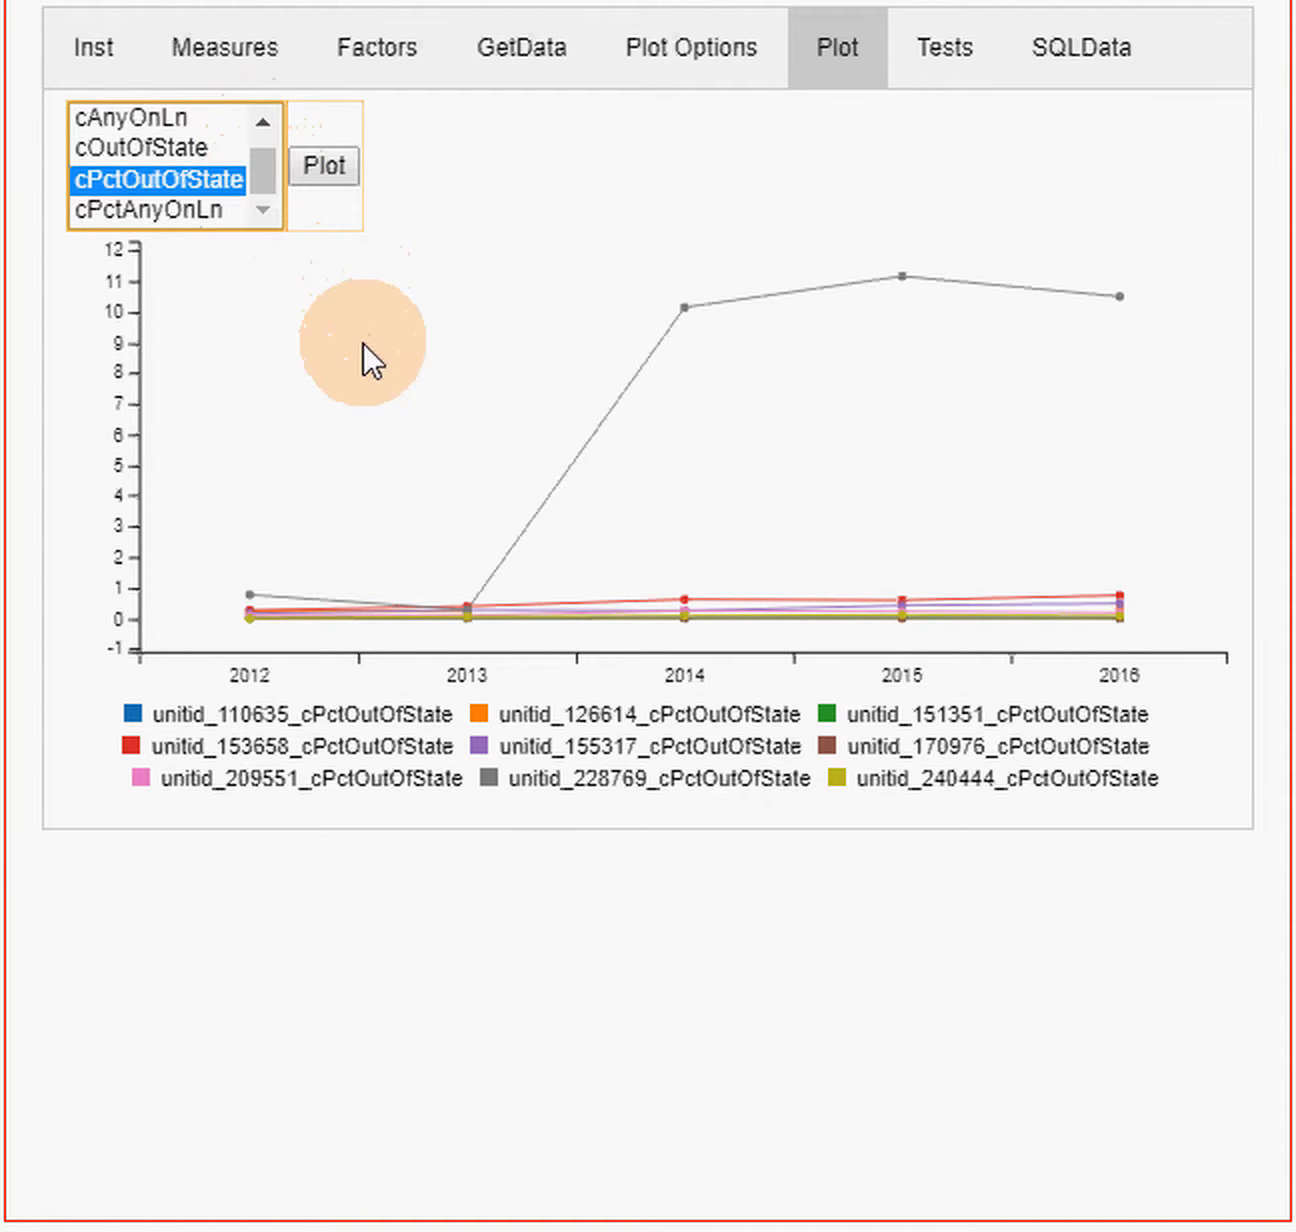